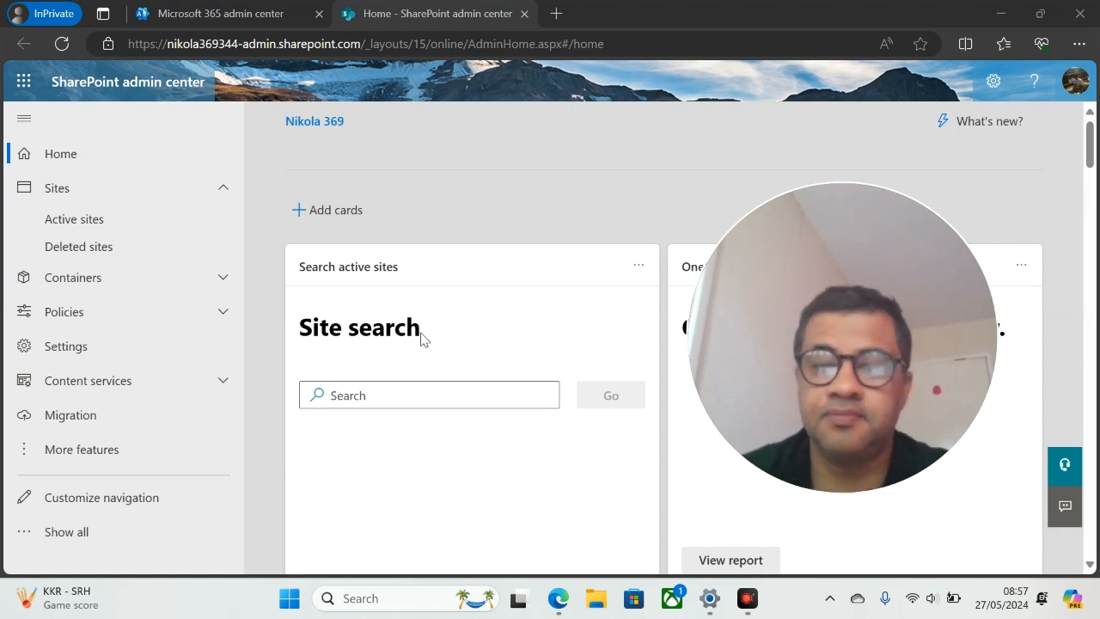
Open the Main Portal site from the list of active sites.
{"action": "left_click", "coordinate": [110, 220]}
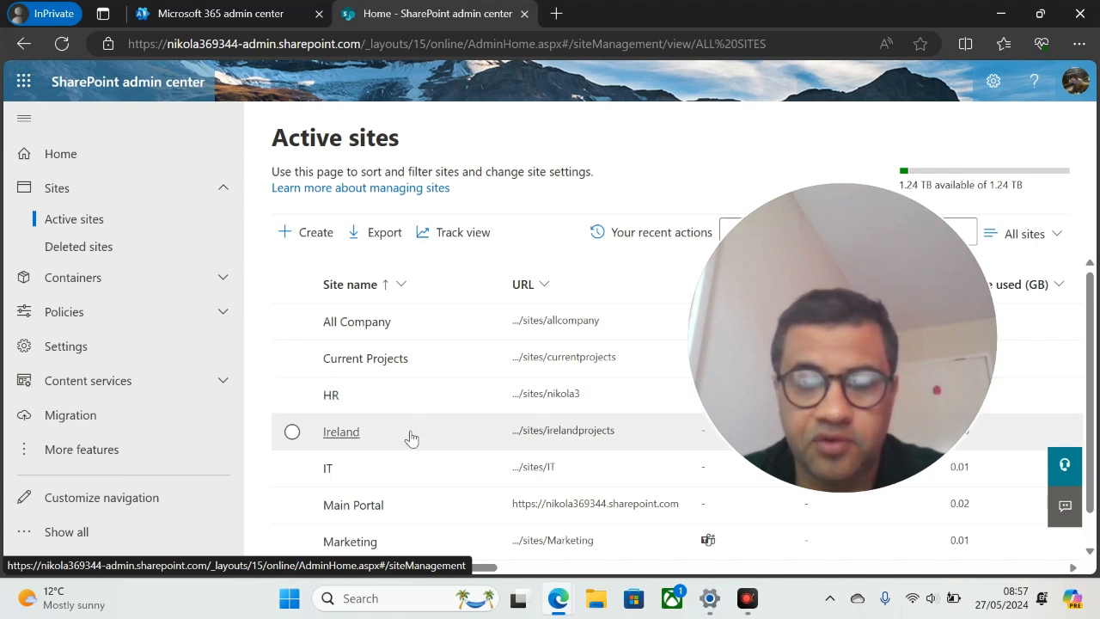
{"action": "left_click_drag", "start_coordinate": [1095, 408], "coordinate": [1096, 435]}
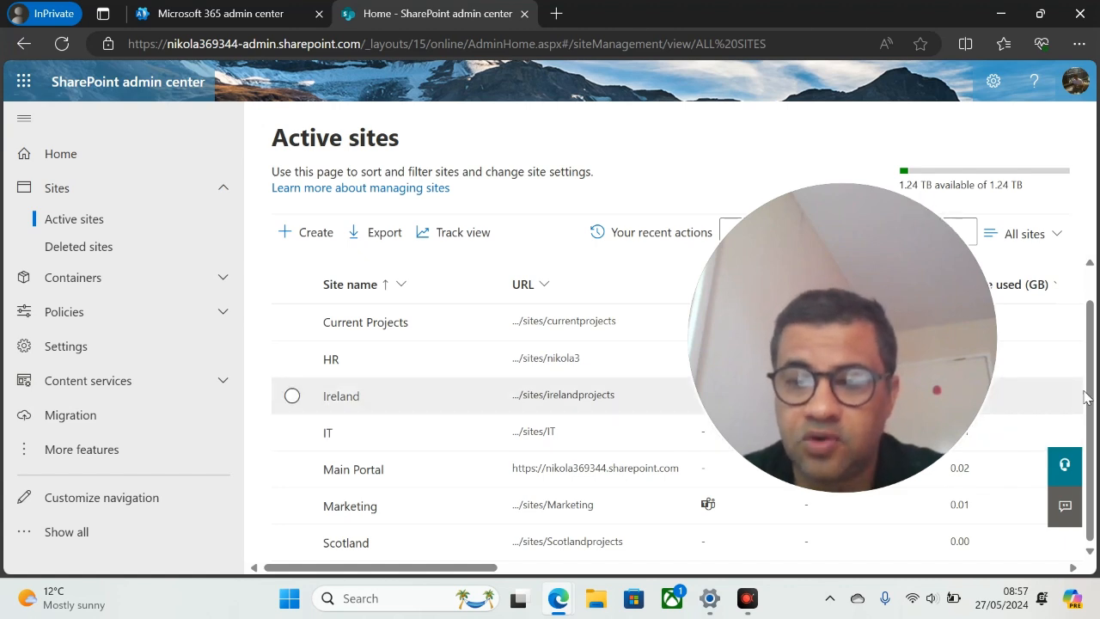
{"action": "left_click_drag", "start_coordinate": [1084, 396], "coordinate": [1094, 348]}
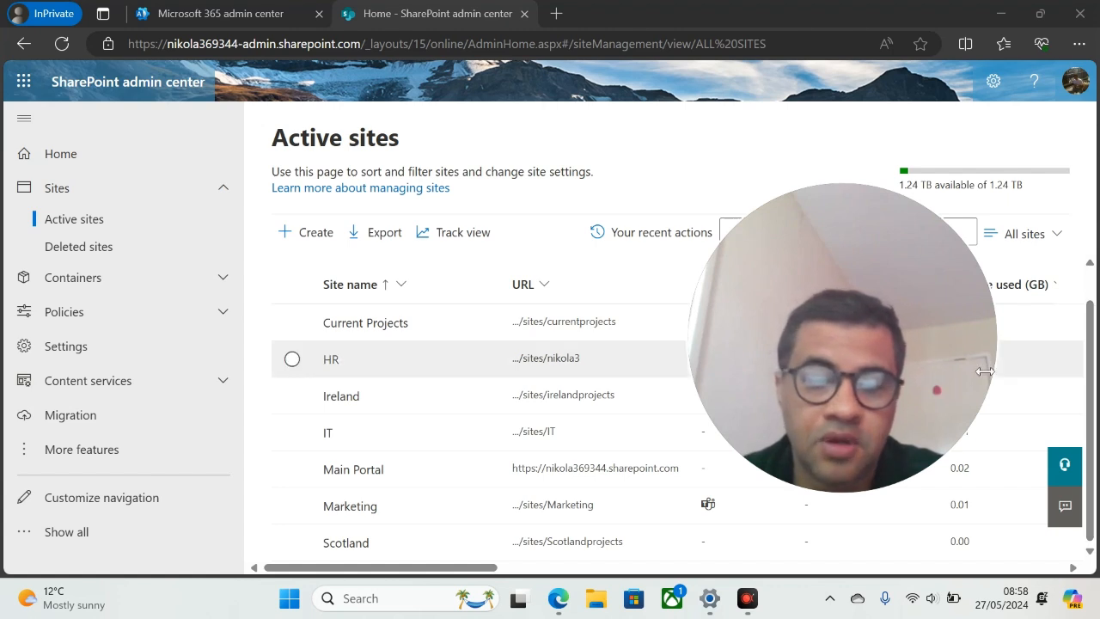
{"action": "left_click", "coordinate": [550, 468]}
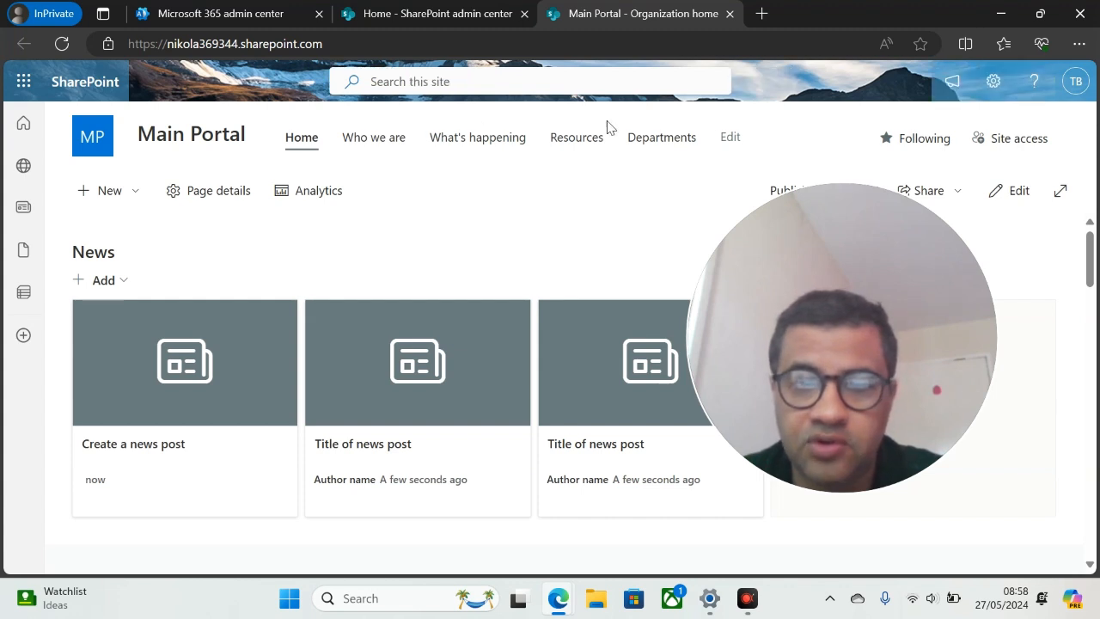
Remove the Who we are, What's happening and Resources links from the Main Portal's site navigation.
{"action": "left_click", "coordinate": [729, 139]}
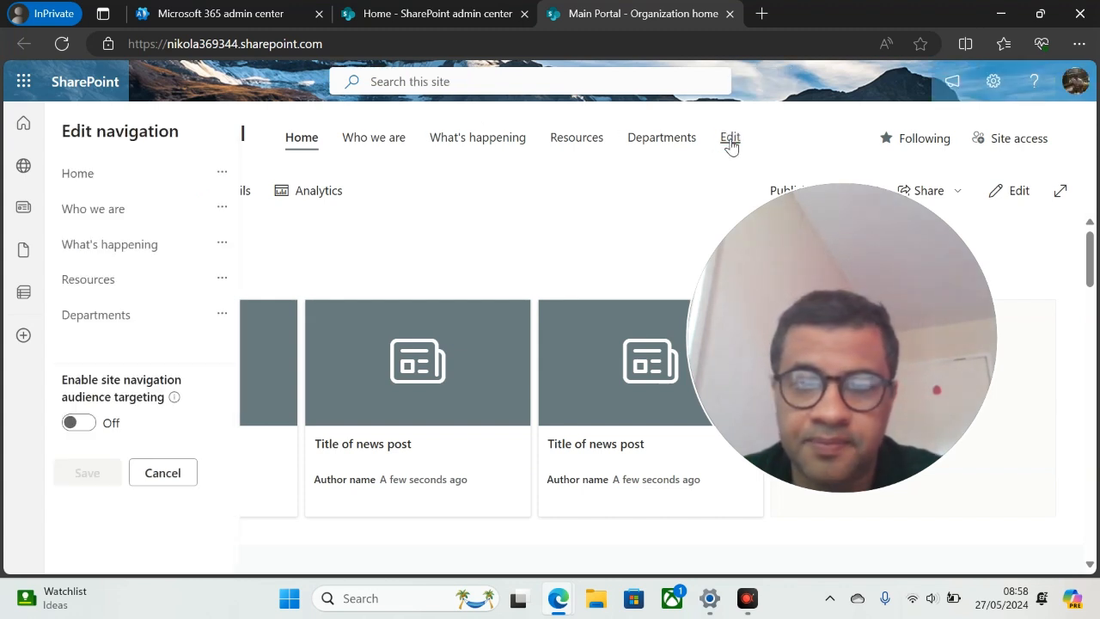
{"action": "left_click", "coordinate": [220, 206]}
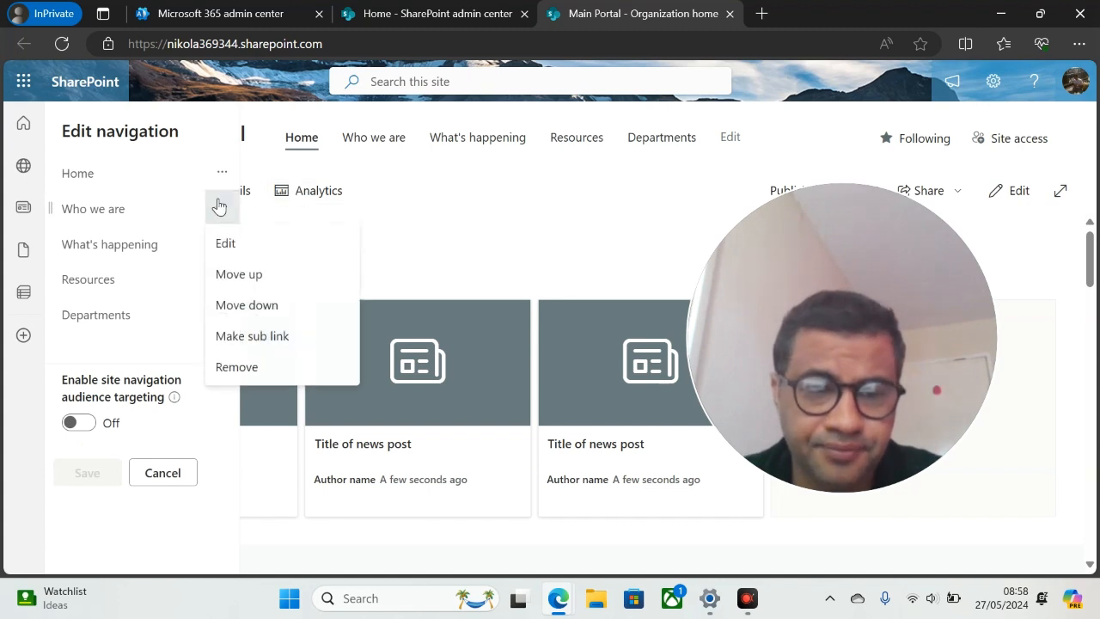
{"action": "left_click", "coordinate": [238, 367]}
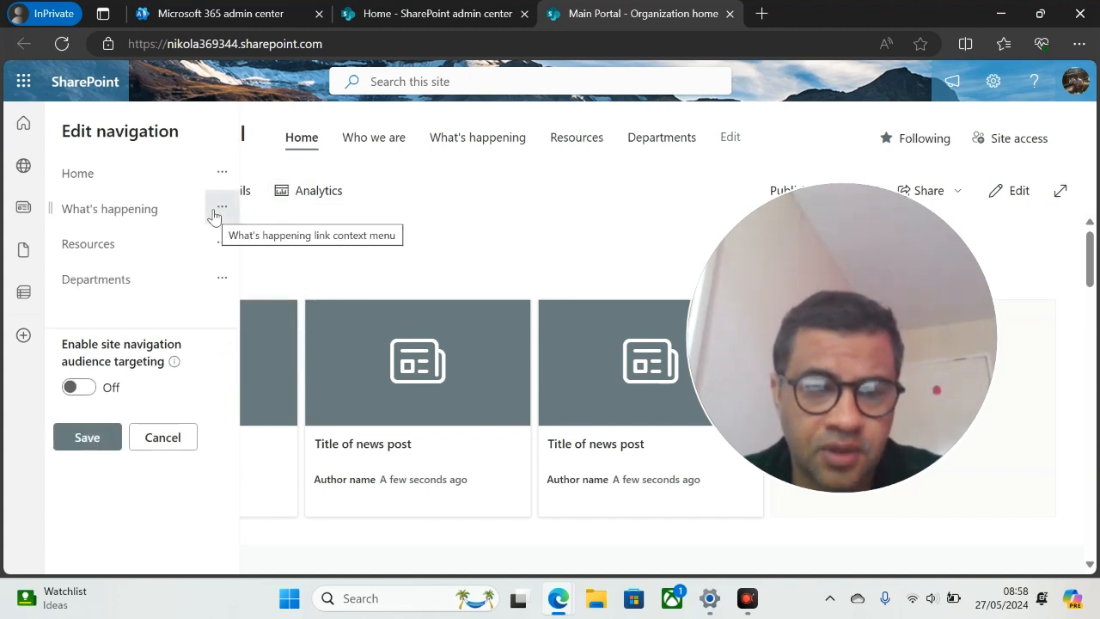
{"action": "left_click", "coordinate": [214, 214]}
{"action": "left_click", "coordinate": [221, 364]}
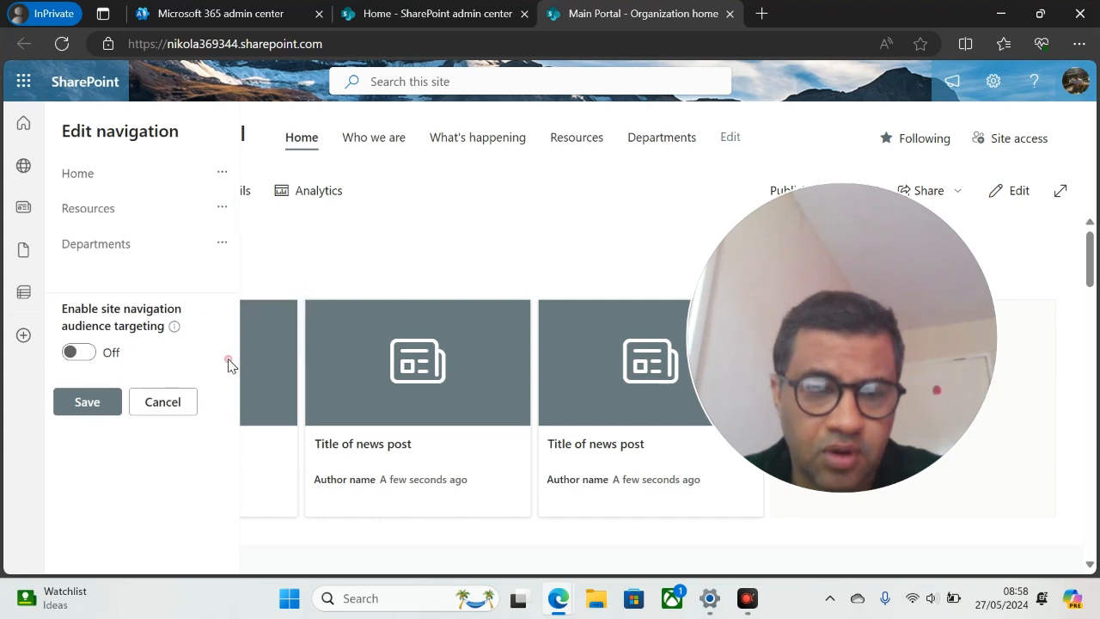
{"action": "left_click", "coordinate": [220, 212]}
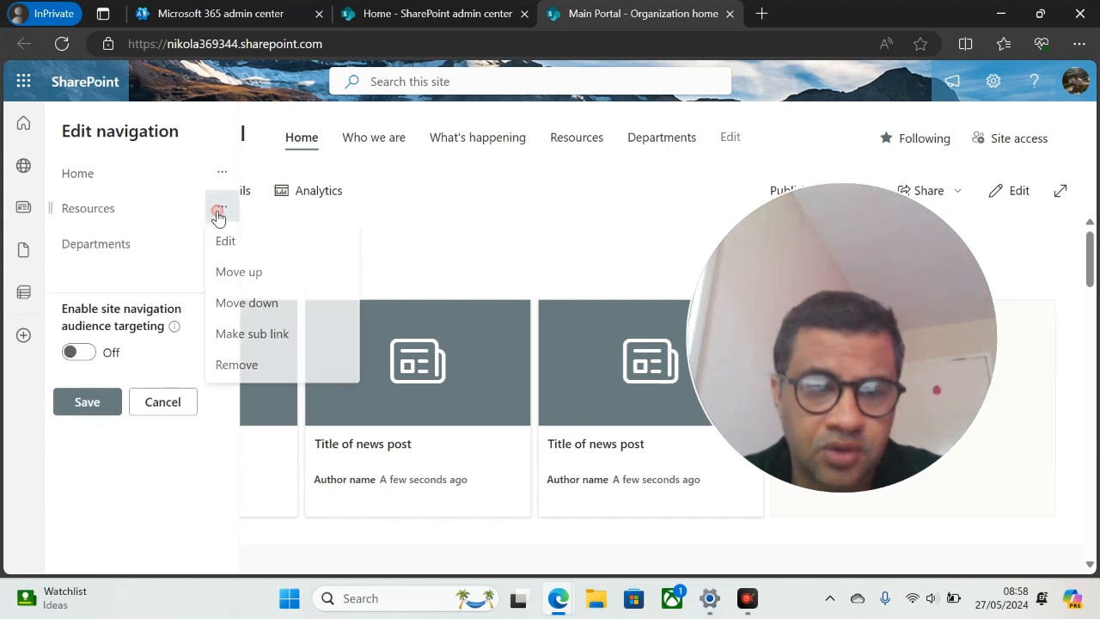
{"action": "left_click", "coordinate": [220, 367]}
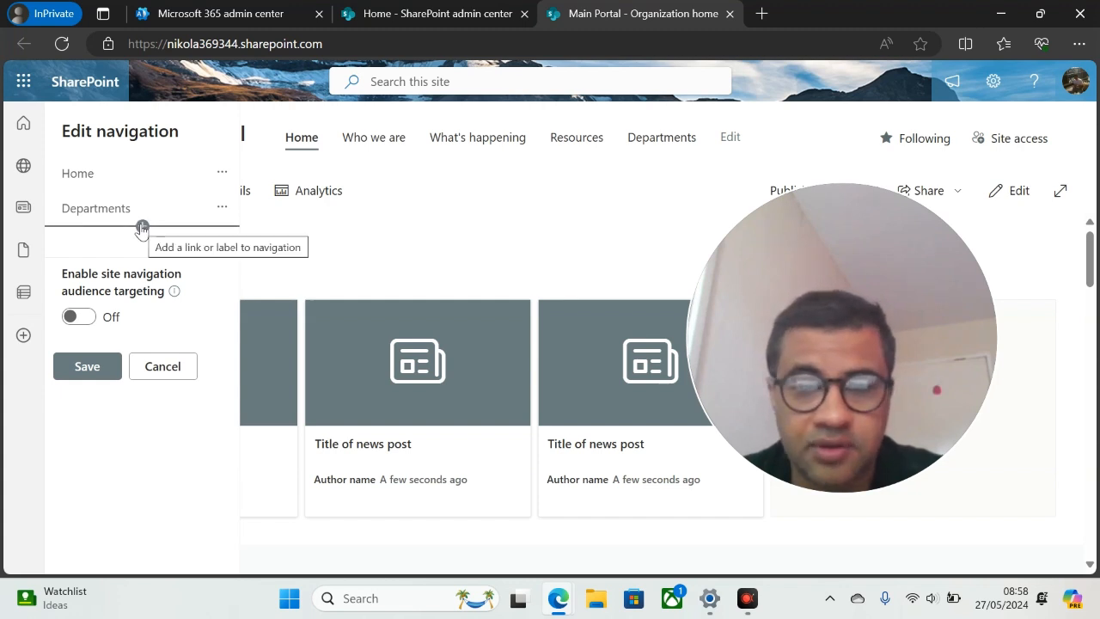
Add a navigation label with the display name Projects below Departments.
{"action": "left_click", "coordinate": [142, 225]}
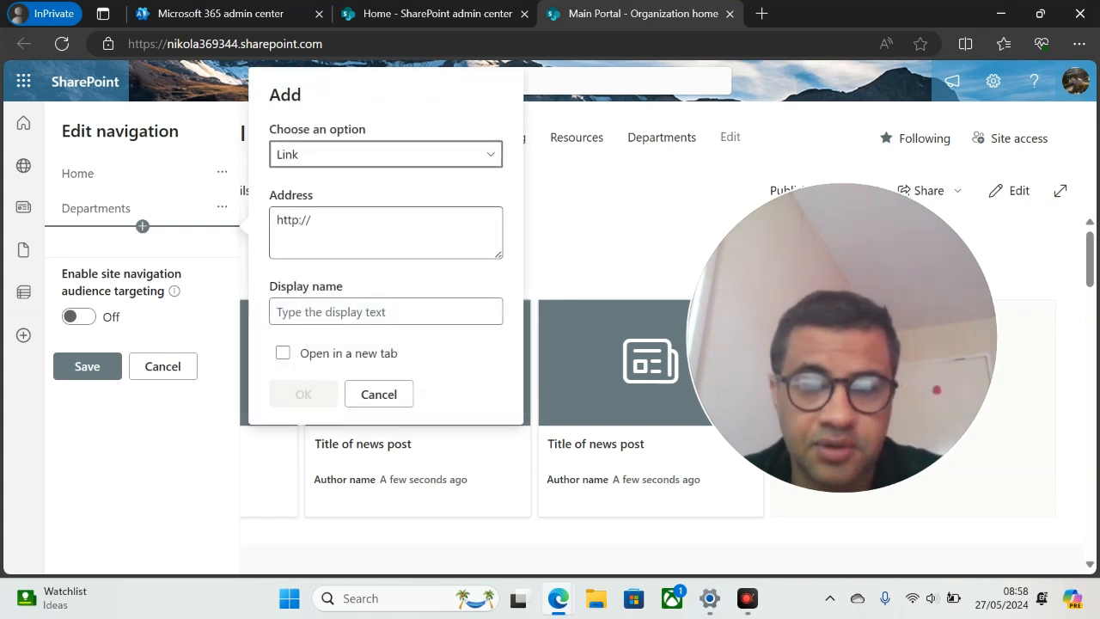
{"action": "left_click", "coordinate": [359, 155]}
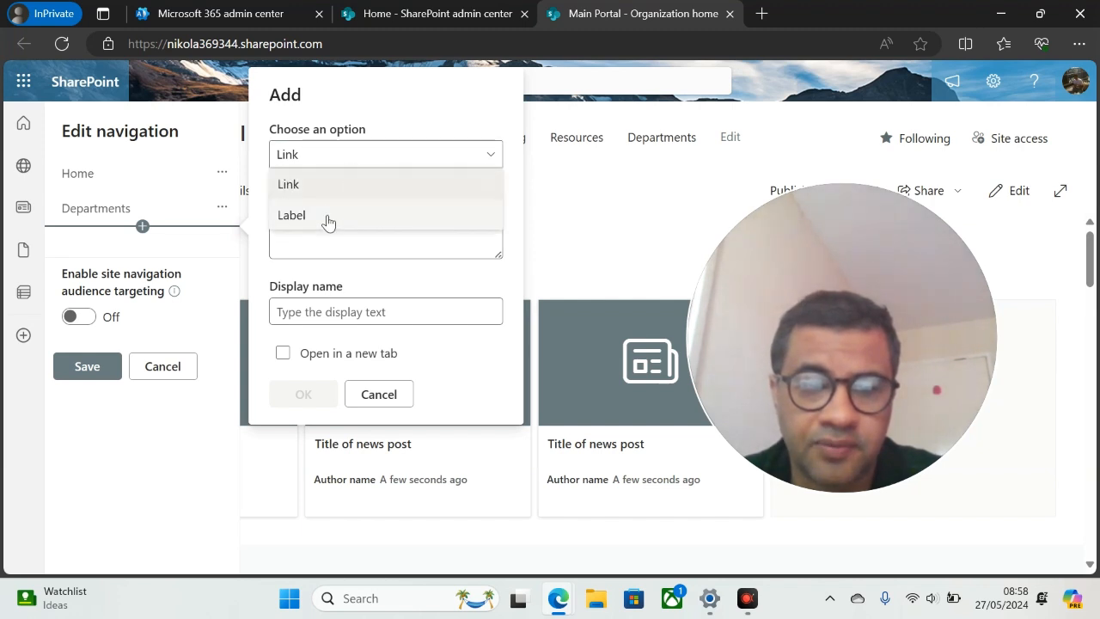
{"action": "left_click", "coordinate": [327, 215]}
{"action": "left_click", "coordinate": [412, 302]}
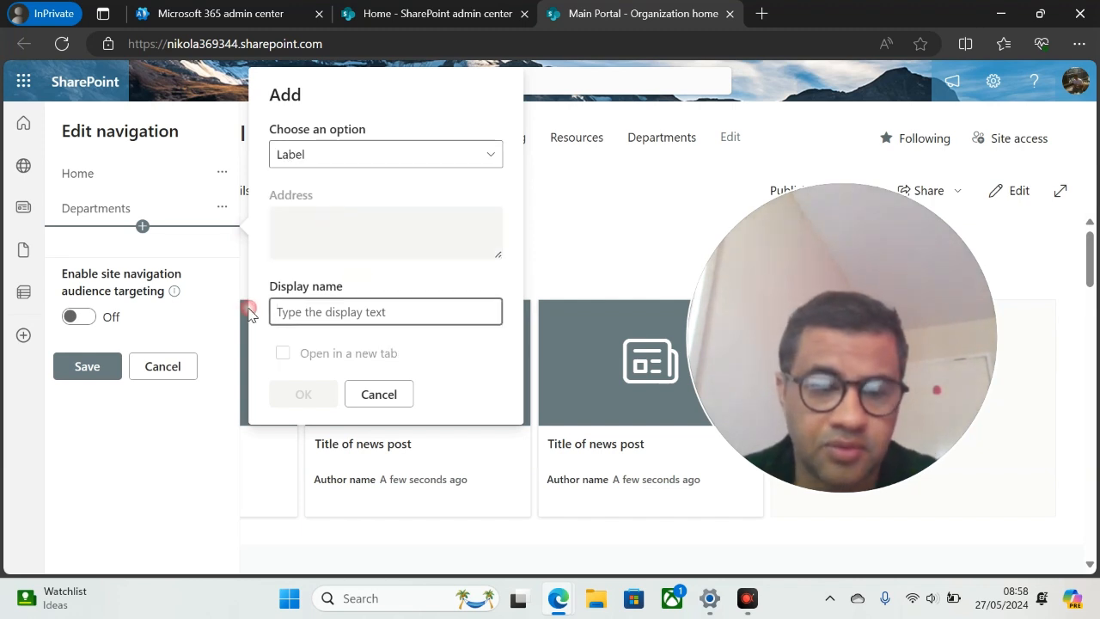
{"action": "type", "text": "Projects"}
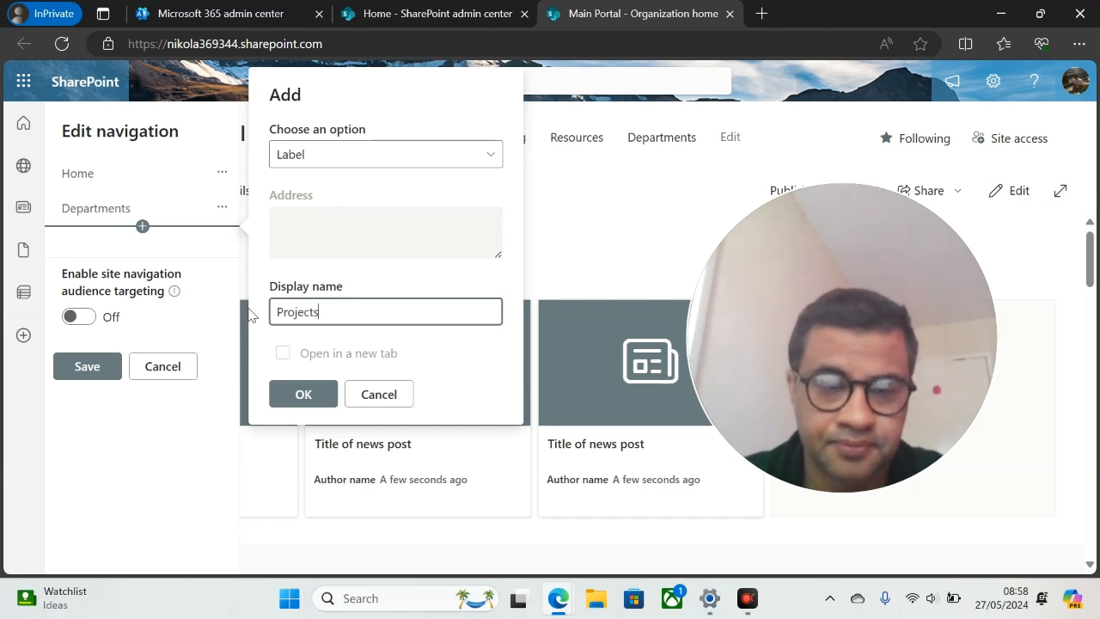
{"action": "left_click", "coordinate": [311, 389]}
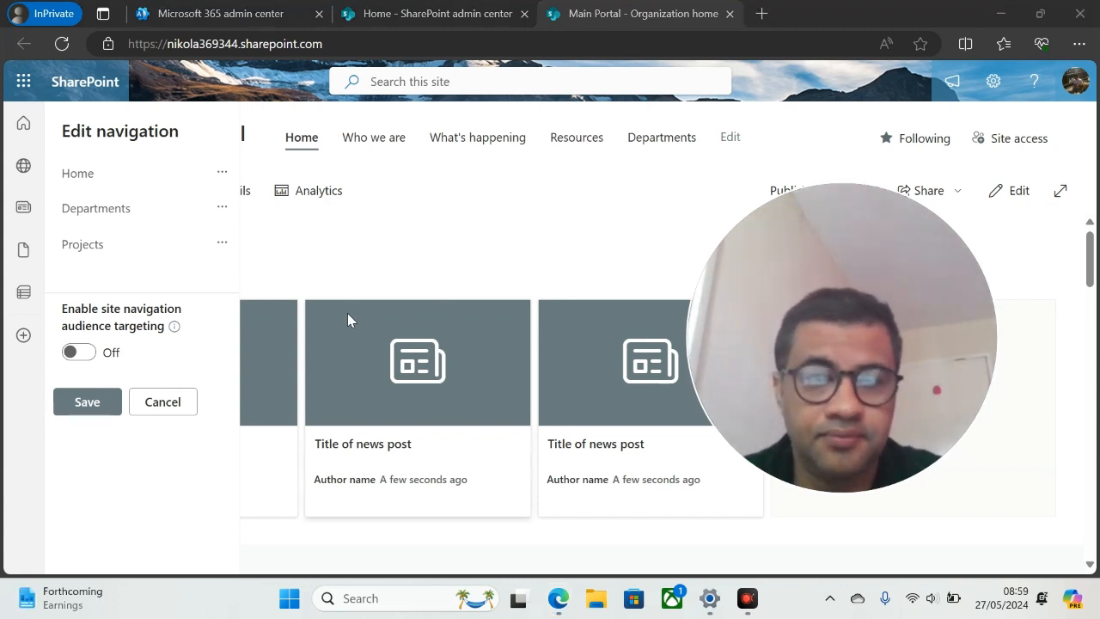
Copy the address of the IT site's home page, opened from the active sites list, and return to the Main Portal's navigation.
{"action": "left_click", "coordinate": [413, 16]}
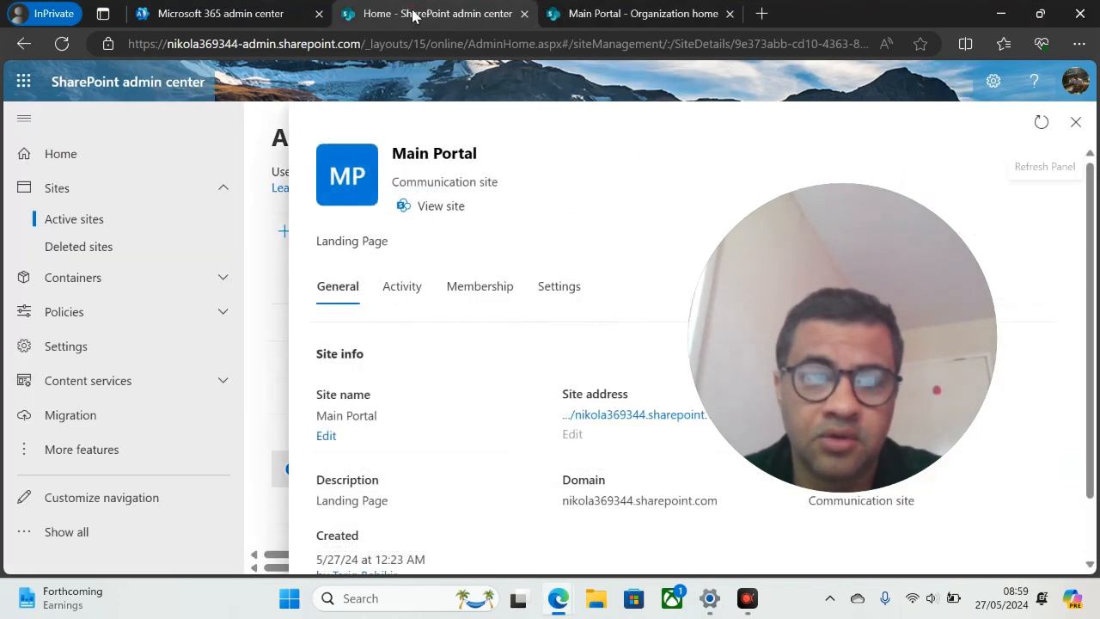
{"action": "left_click", "coordinate": [1079, 120]}
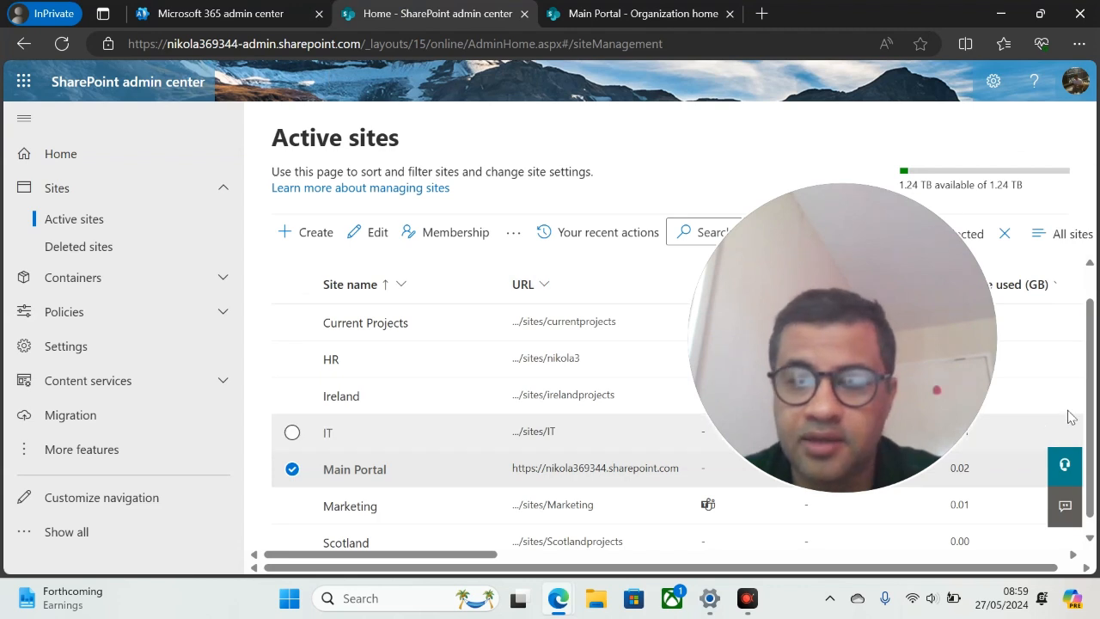
{"action": "left_click_drag", "start_coordinate": [835, 219], "coordinate": [907, 37]}
{"action": "left_click_drag", "start_coordinate": [1093, 320], "coordinate": [1095, 378]}
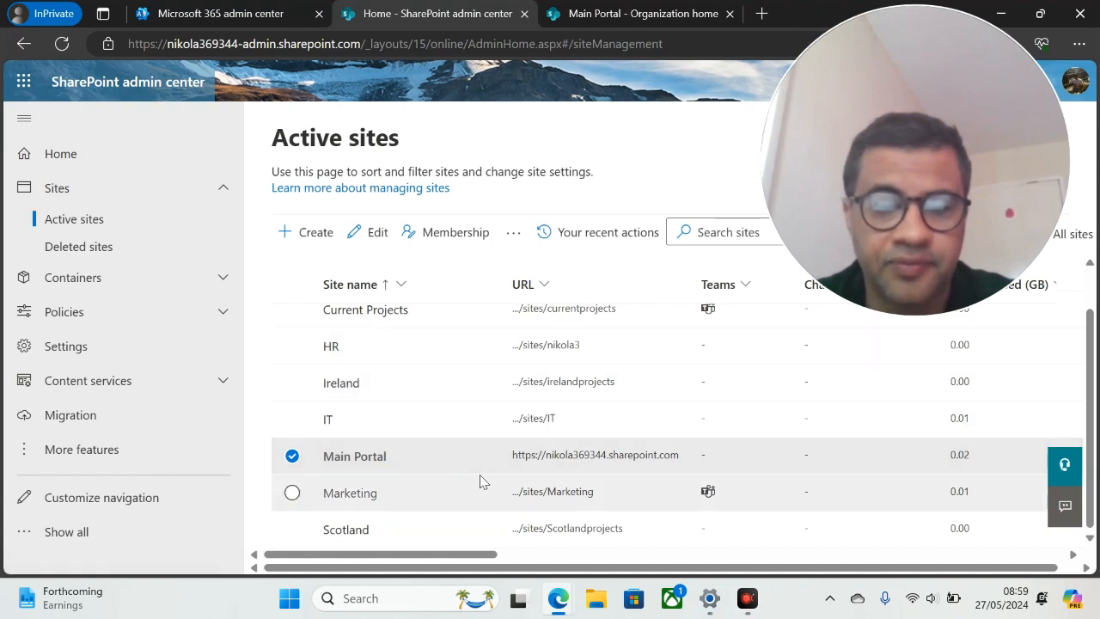
{"action": "left_click", "coordinate": [535, 419]}
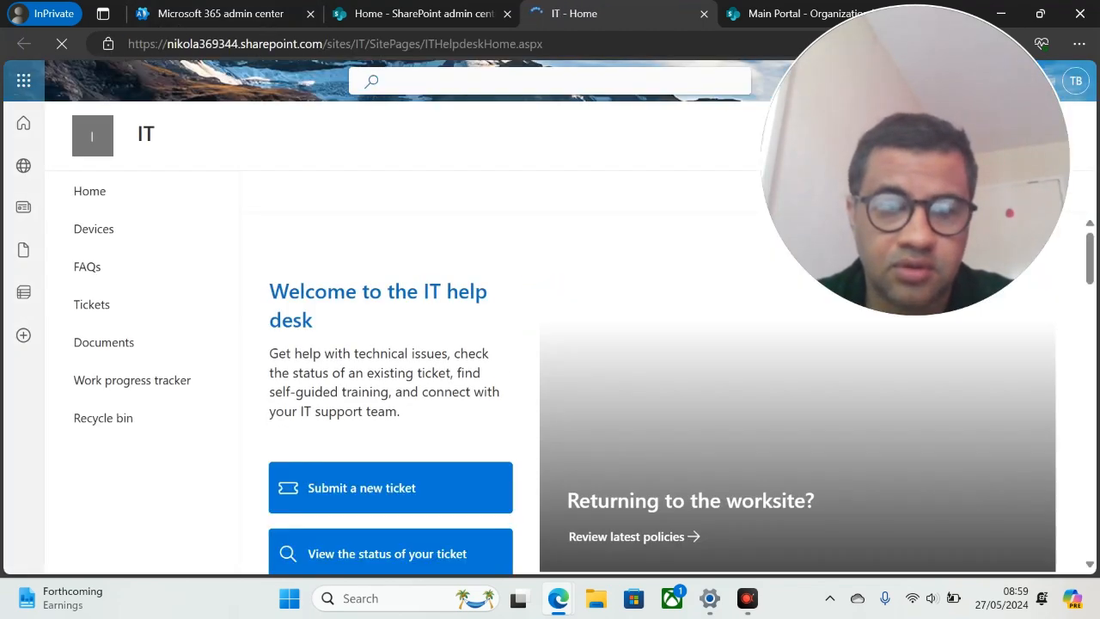
{"action": "left_click", "coordinate": [301, 44]}
{"action": "key", "text": "ctrl+c"}
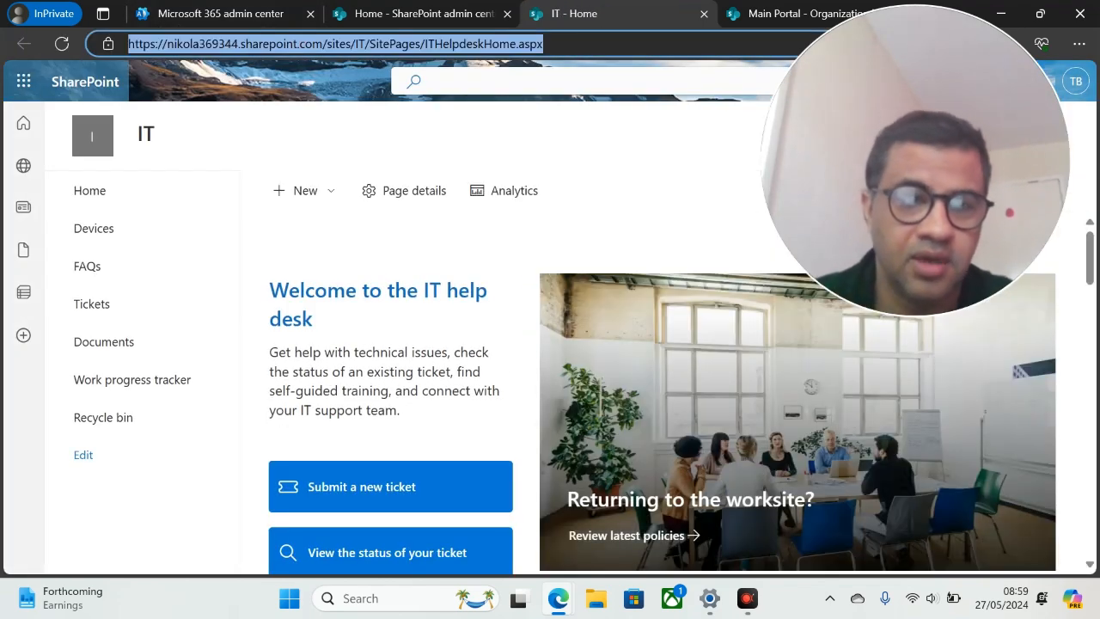
{"action": "left_click", "coordinate": [263, 18]}
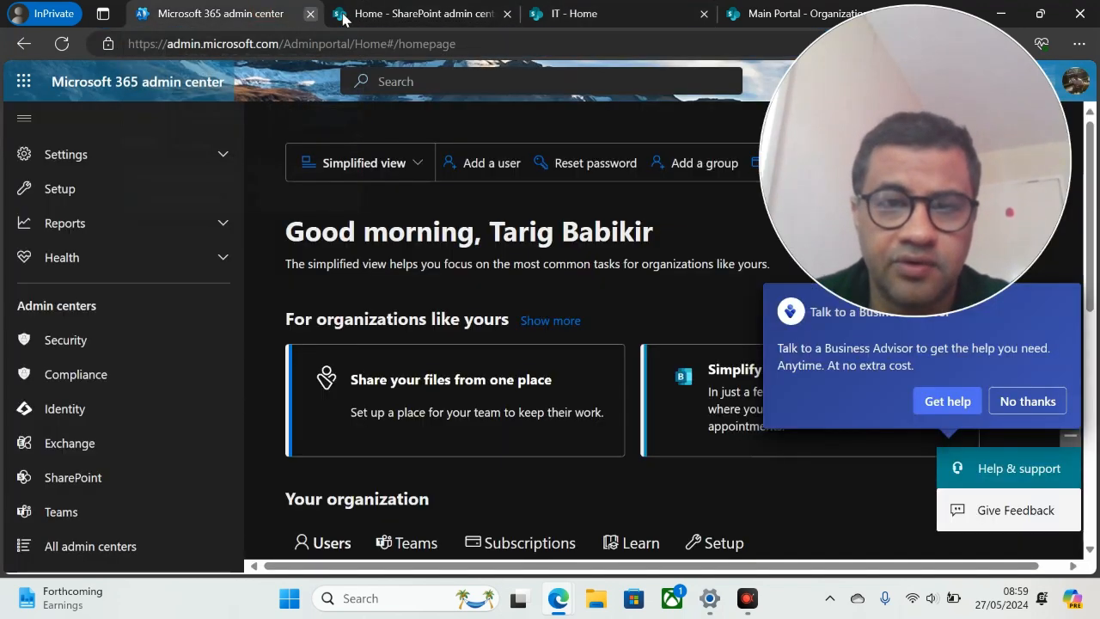
{"action": "left_click", "coordinate": [730, 17]}
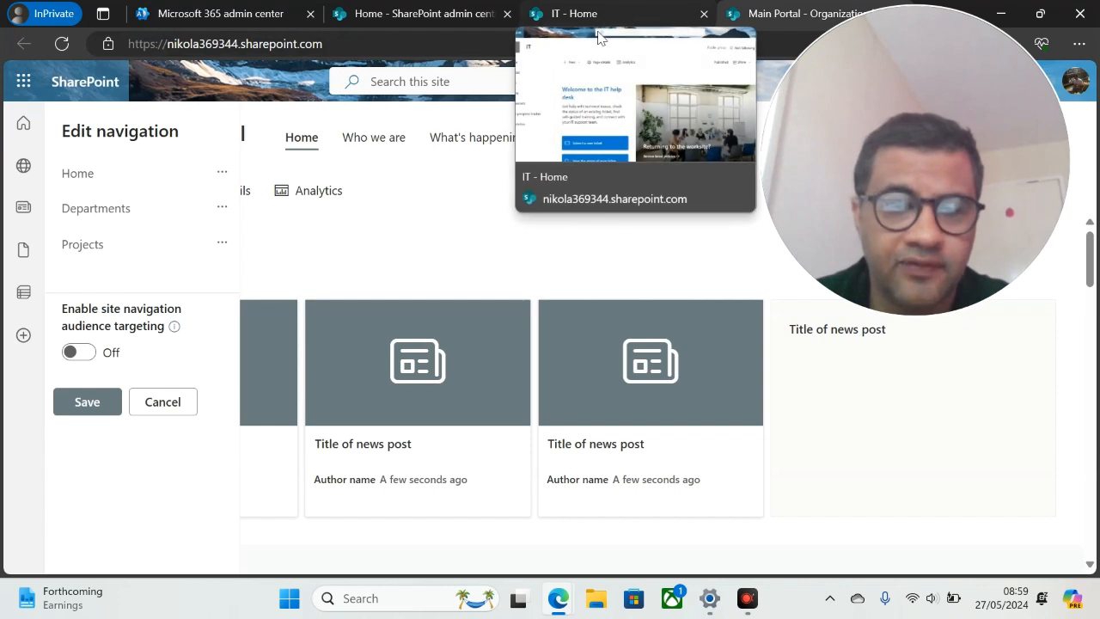
{"action": "left_click", "coordinate": [222, 208]}
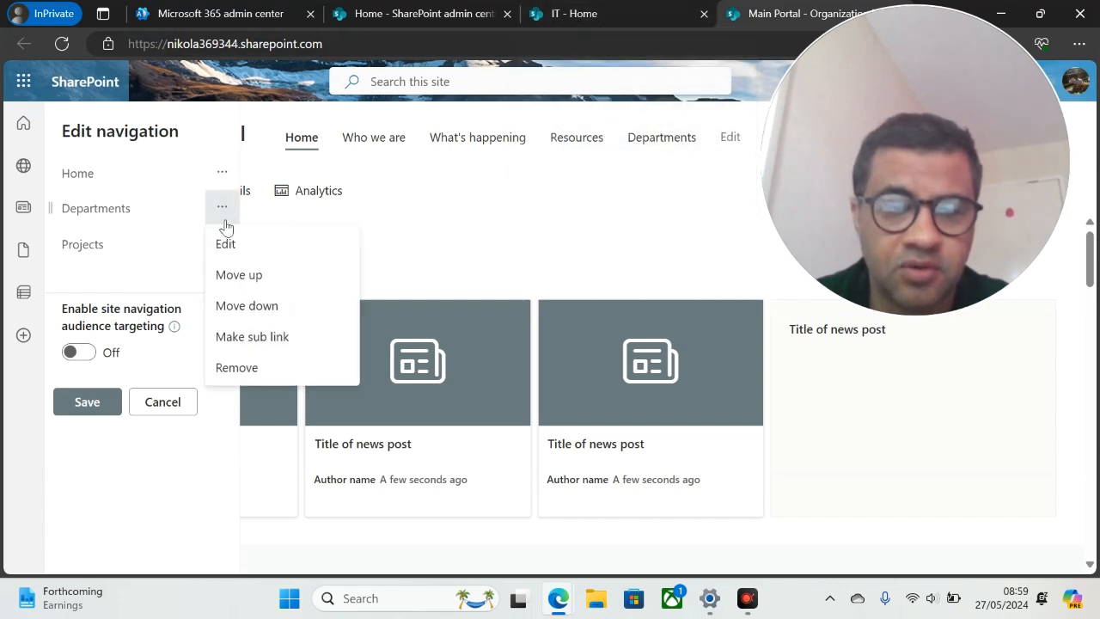
{"action": "left_click", "coordinate": [227, 246]}
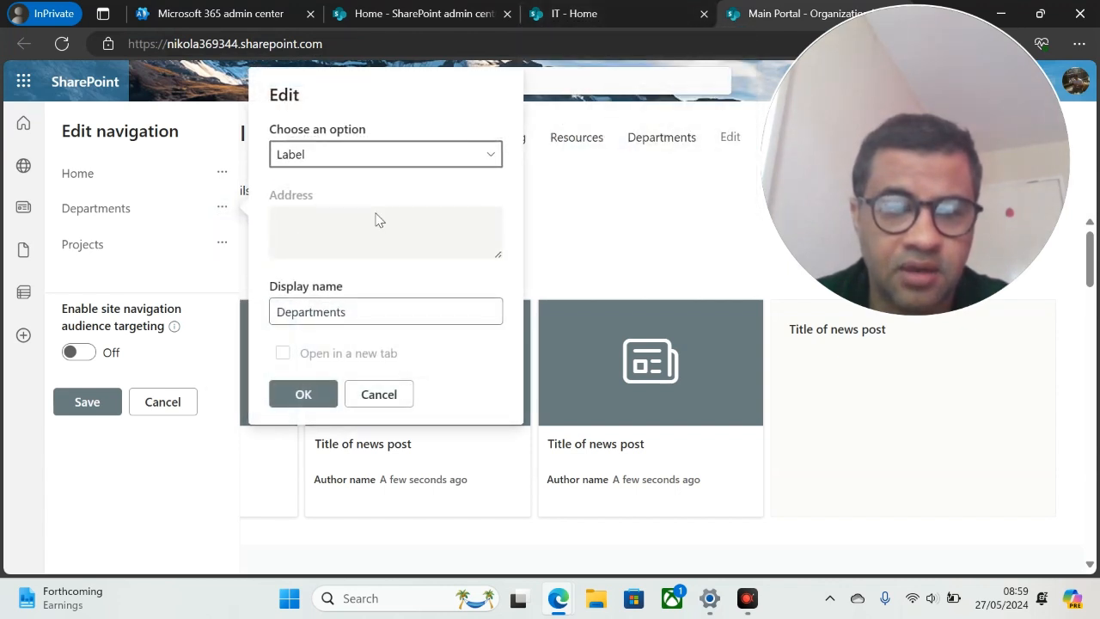
{"action": "left_click", "coordinate": [398, 391]}
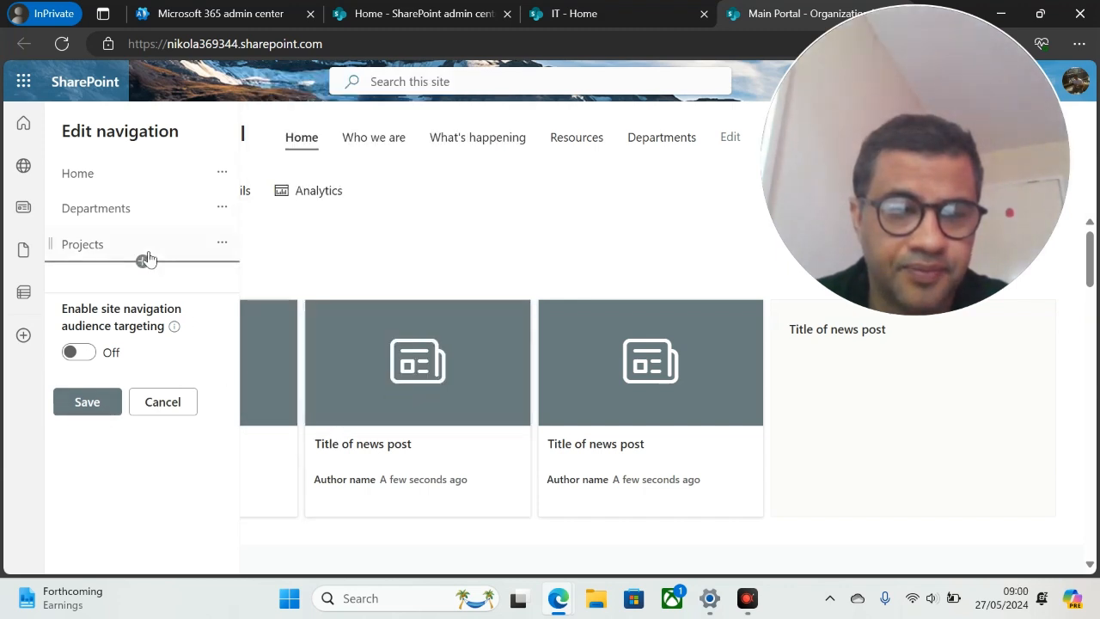
Add a navigation link below Projects with the copied ITHelpdeskHome.aspx page address and the display name IT.
{"action": "left_click", "coordinate": [143, 261]}
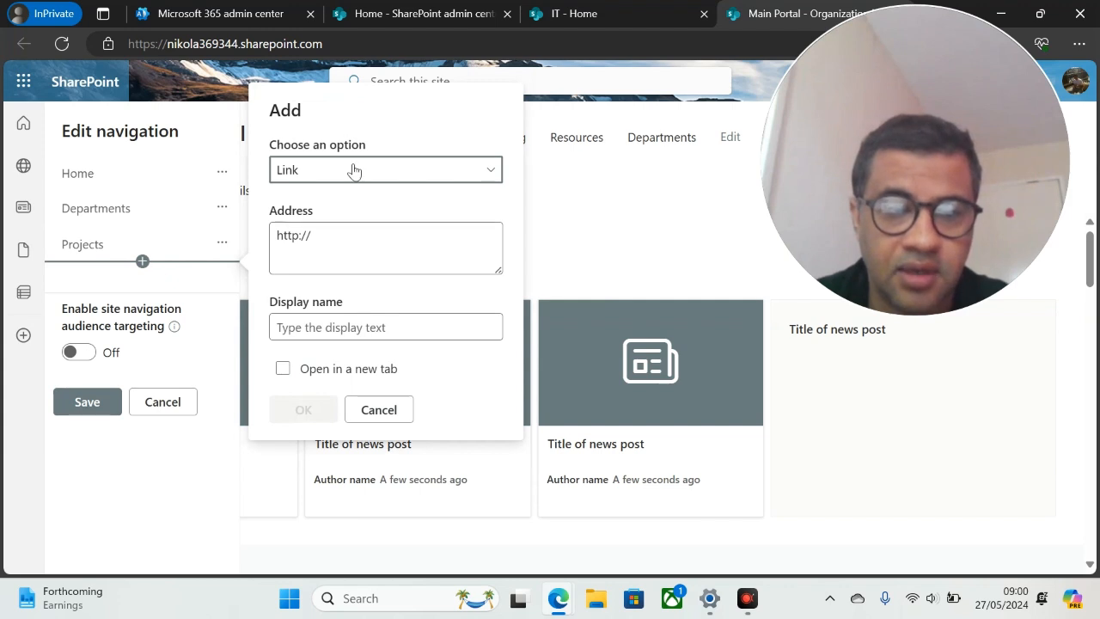
{"action": "left_click", "coordinate": [334, 244]}
{"action": "key", "text": "BackSpace"}
{"action": "key", "text": "BackSpace"}
{"action": "key", "text": "BackSpace"}
{"action": "key", "text": "BackSpace"}
{"action": "key", "text": "BackSpace"}
{"action": "key", "text": "BackSpace"}
{"action": "key", "text": "BackSpace"}
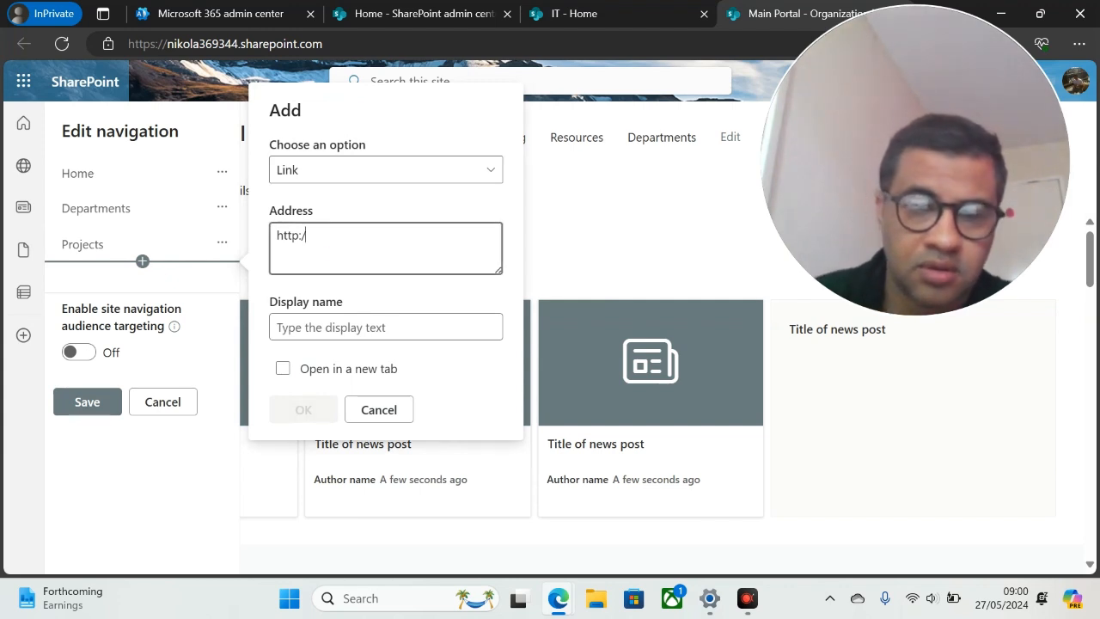
{"action": "key", "text": "ctrl+v"}
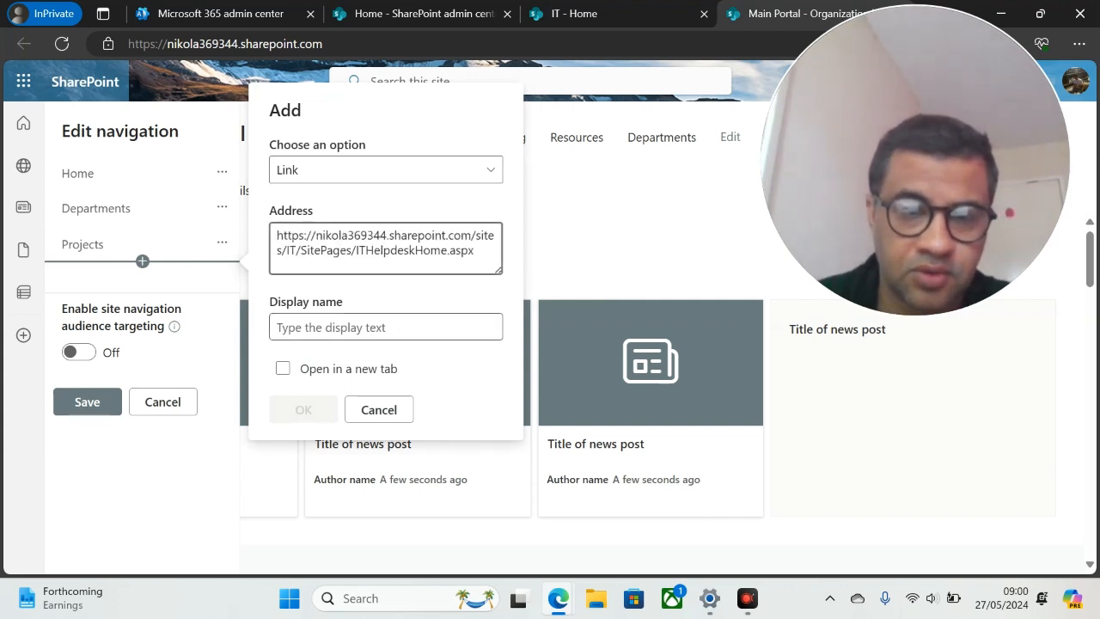
{"action": "left_click", "coordinate": [384, 327]}
{"action": "type", "text": "IT"}
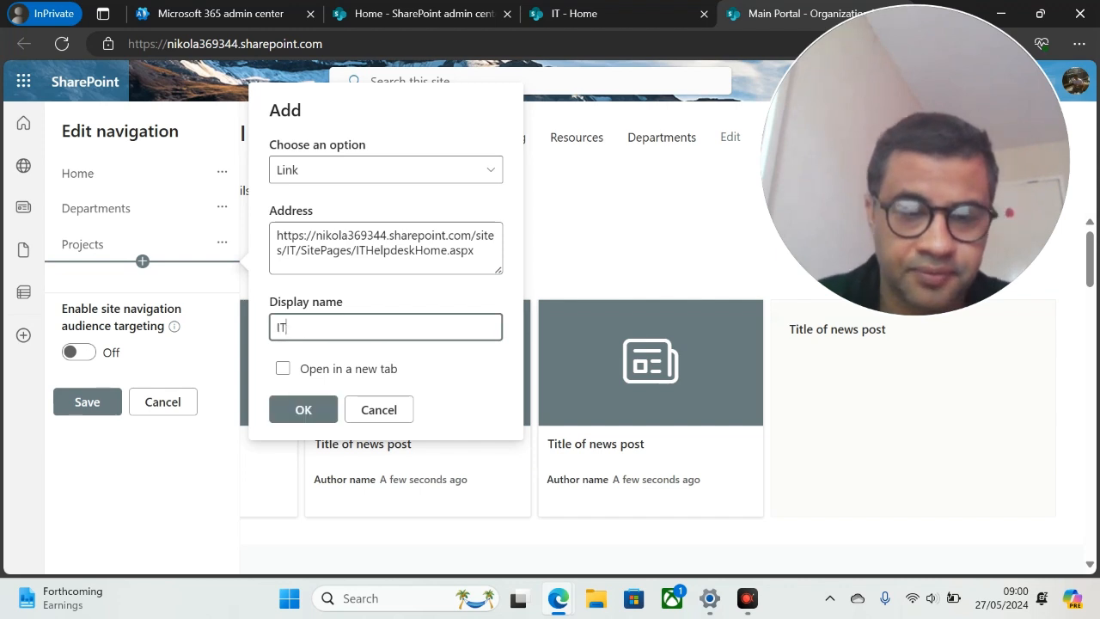
{"action": "left_click", "coordinate": [320, 411]}
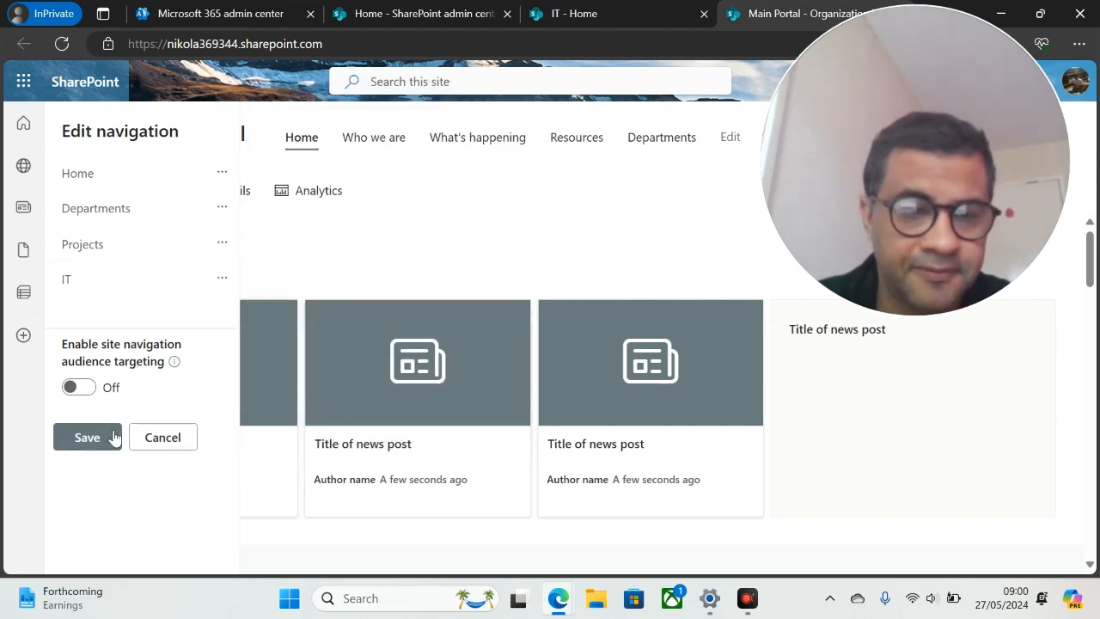
Move the IT link up and make it a sub link of Departments, and close the IT site's browser tab.
{"action": "left_click", "coordinate": [215, 290]}
{"action": "left_click", "coordinate": [228, 346]}
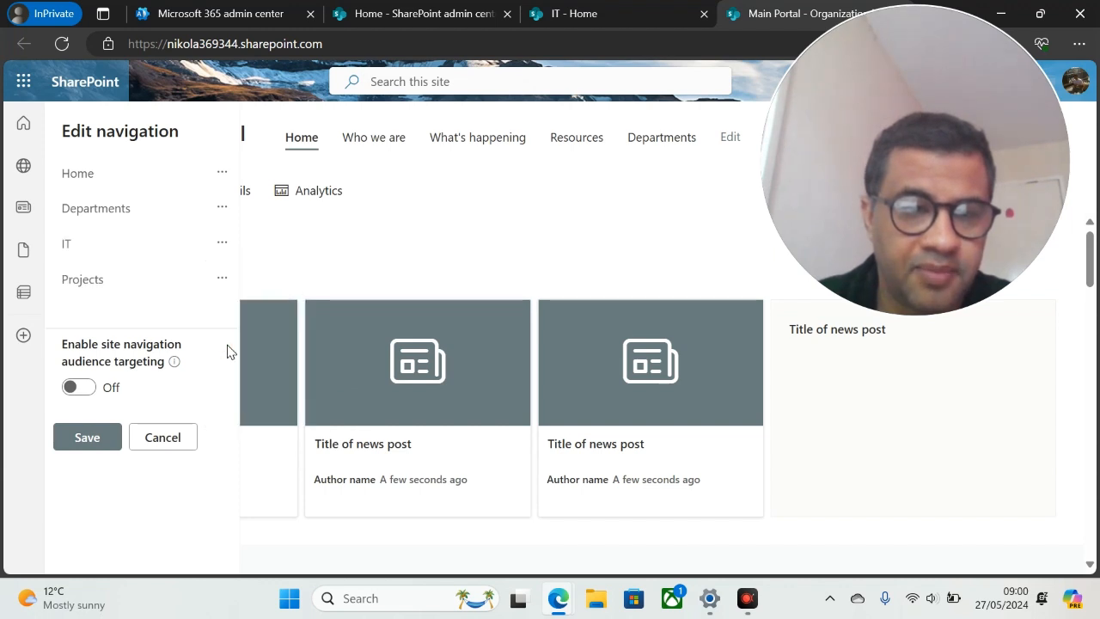
{"action": "left_click", "coordinate": [220, 247]}
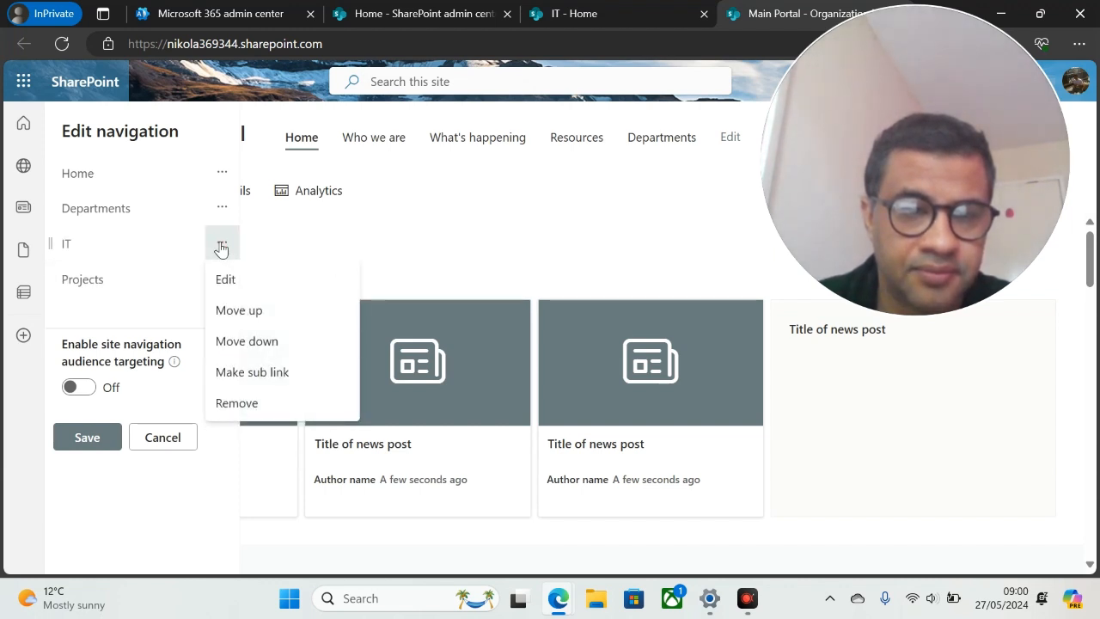
{"action": "left_click", "coordinate": [252, 372]}
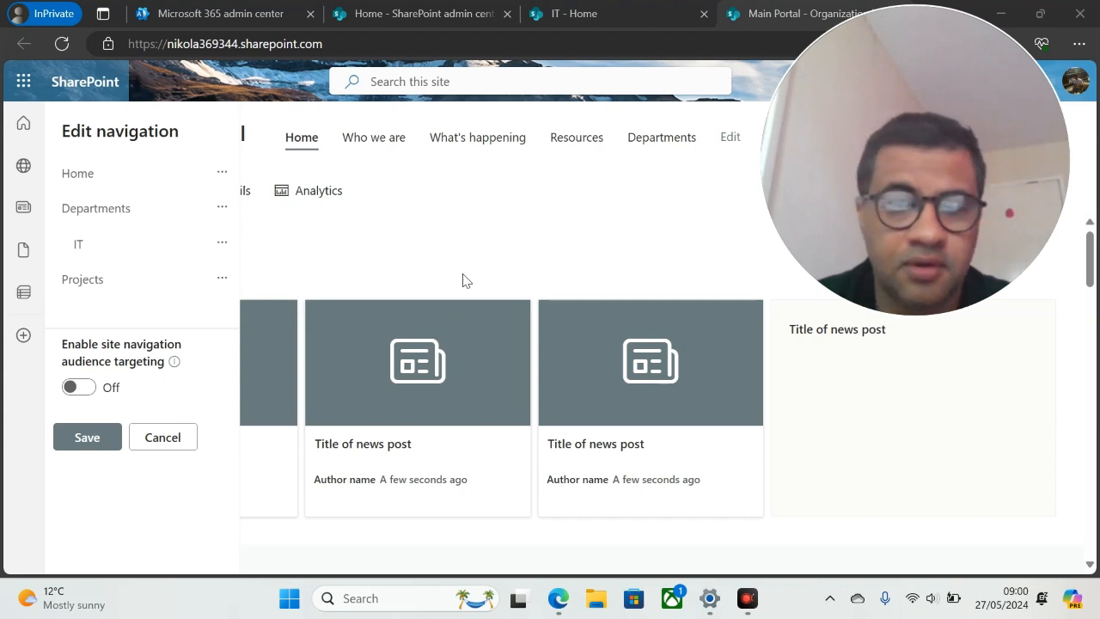
{"action": "left_click", "coordinate": [631, 17]}
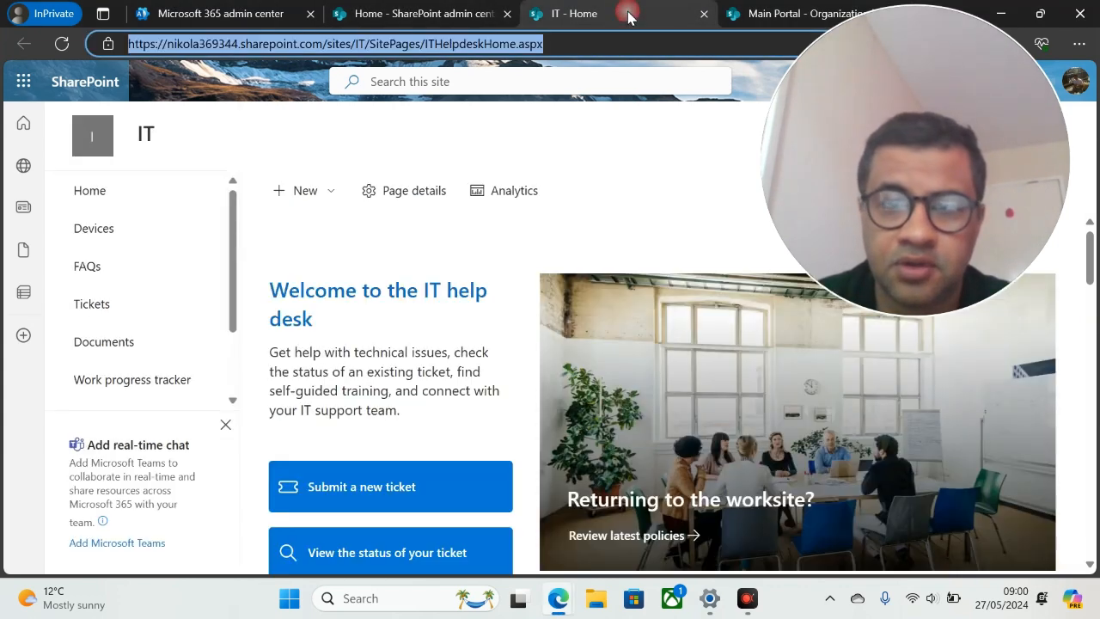
{"action": "left_click", "coordinate": [701, 15]}
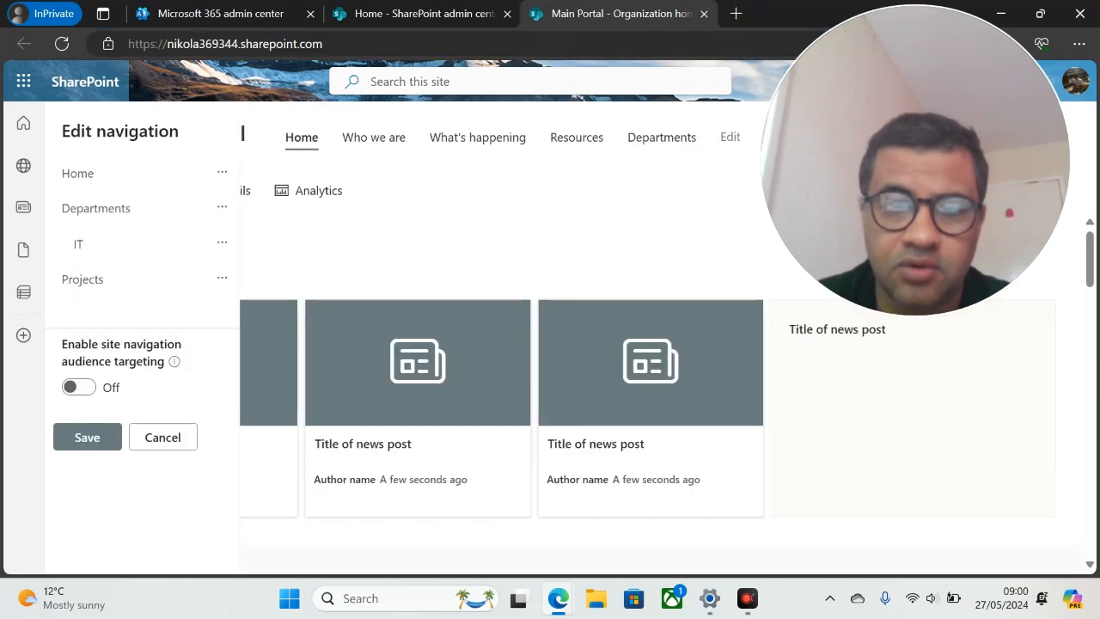
Copy the HR site's link from the SharePoint admin center's active sites list and return to the Main Portal's navigation.
{"action": "left_click", "coordinate": [422, 19]}
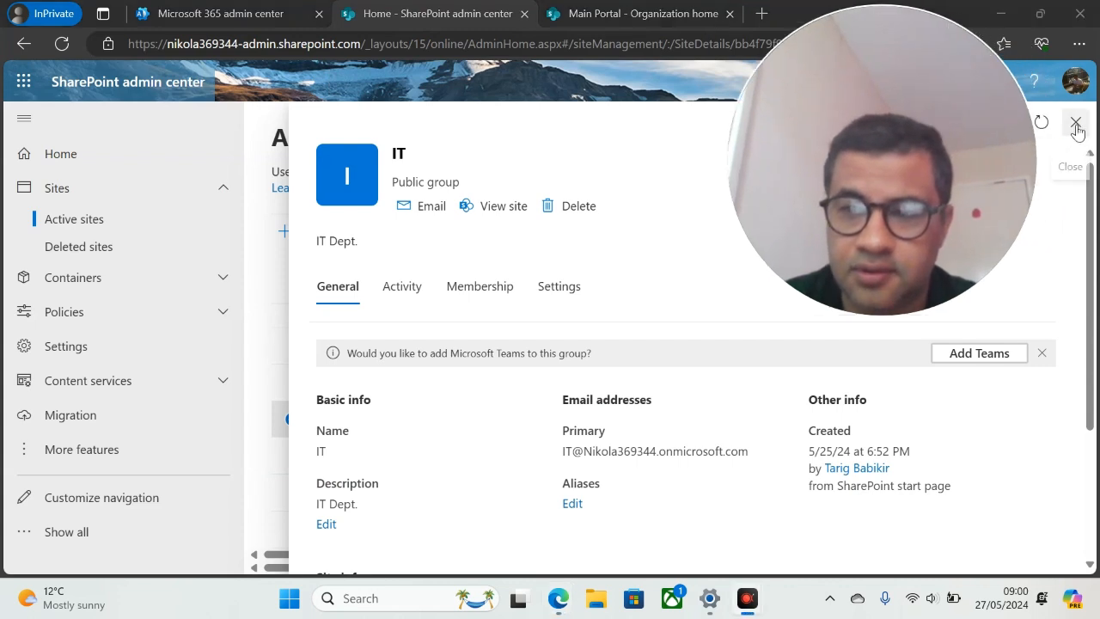
{"action": "left_click", "coordinate": [1074, 124]}
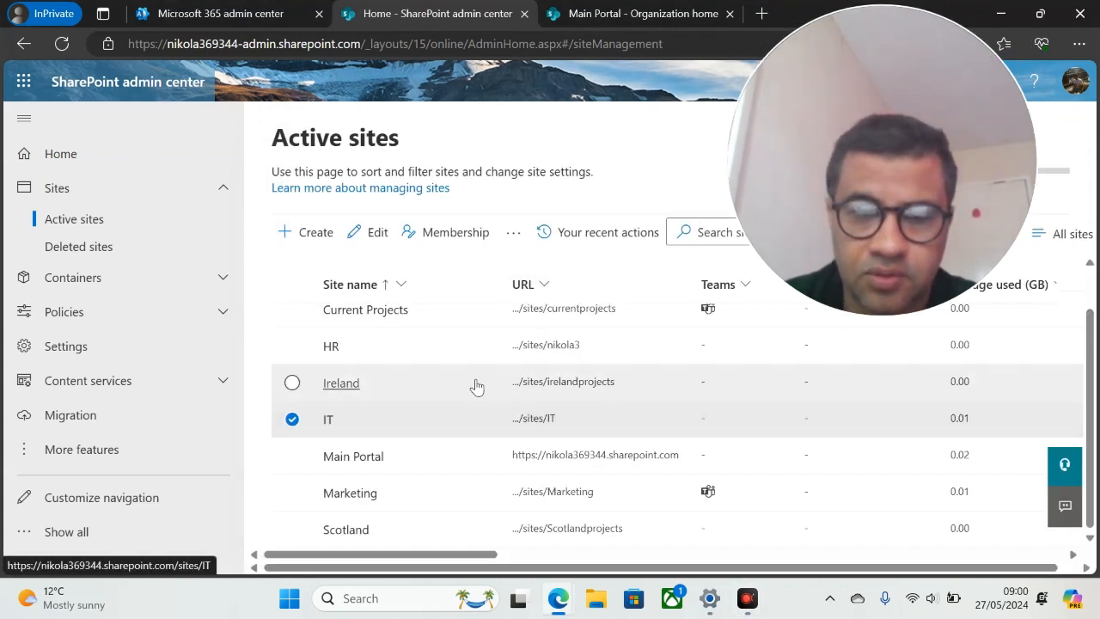
{"action": "right_click", "coordinate": [547, 346]}
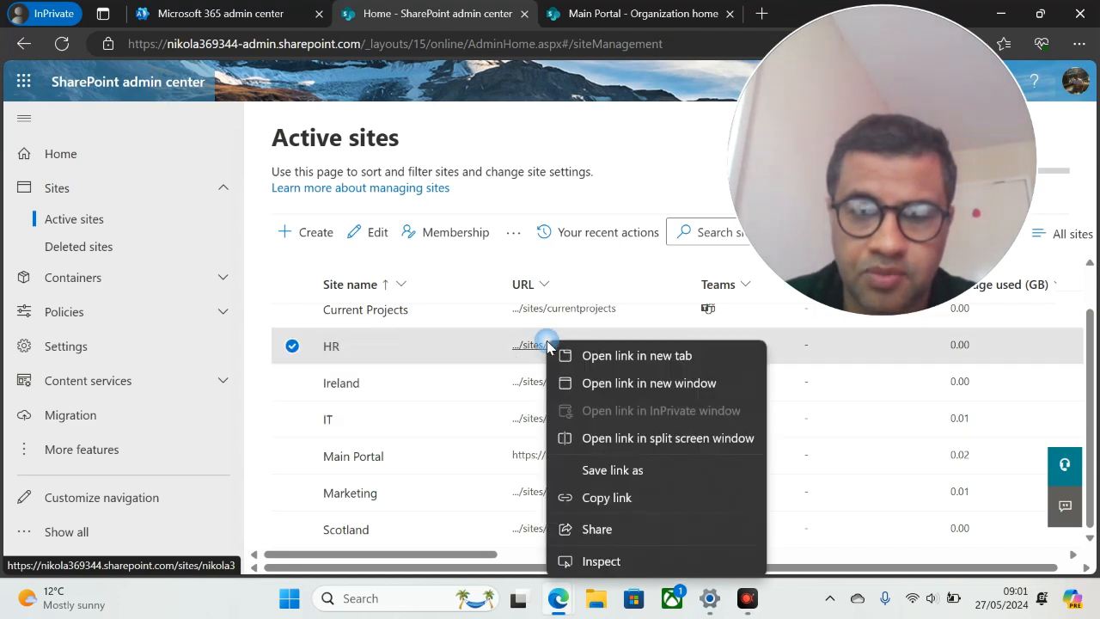
{"action": "left_click", "coordinate": [595, 491]}
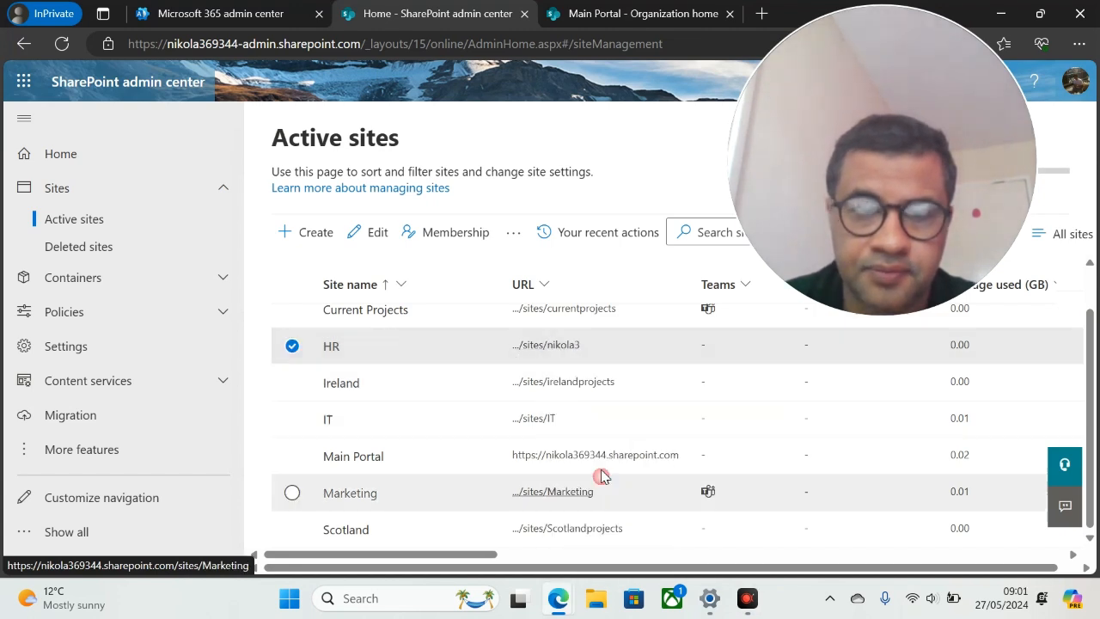
{"action": "left_click", "coordinate": [622, 15]}
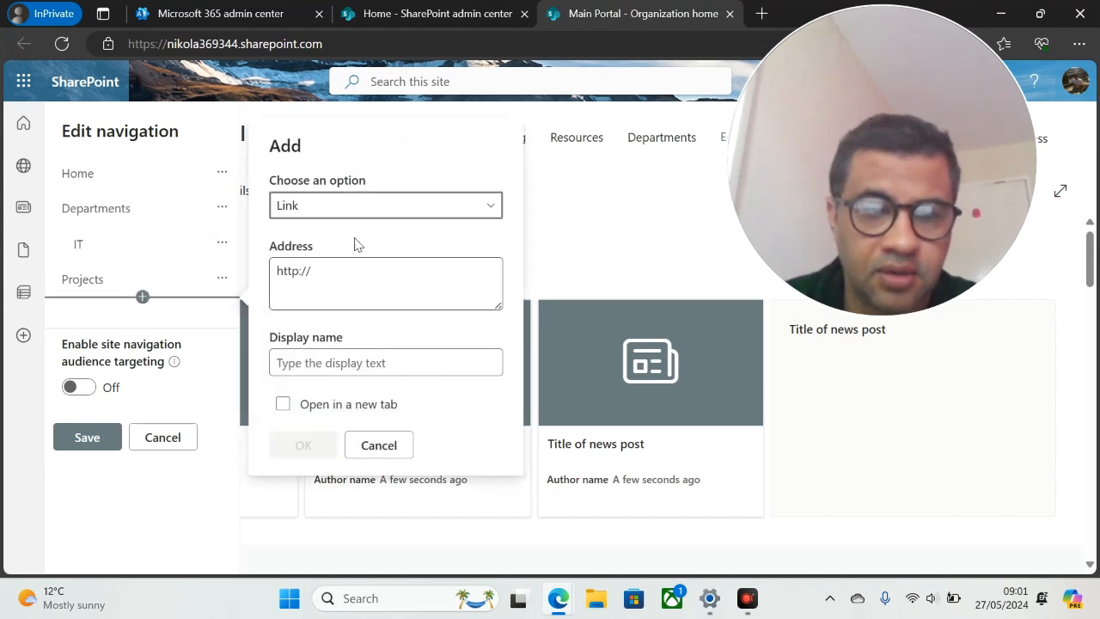
Add a navigation link below Projects with the copied HR site address and the display name HR.
{"action": "left_click", "coordinate": [348, 275]}
{"action": "key", "text": "ctrl+a"}
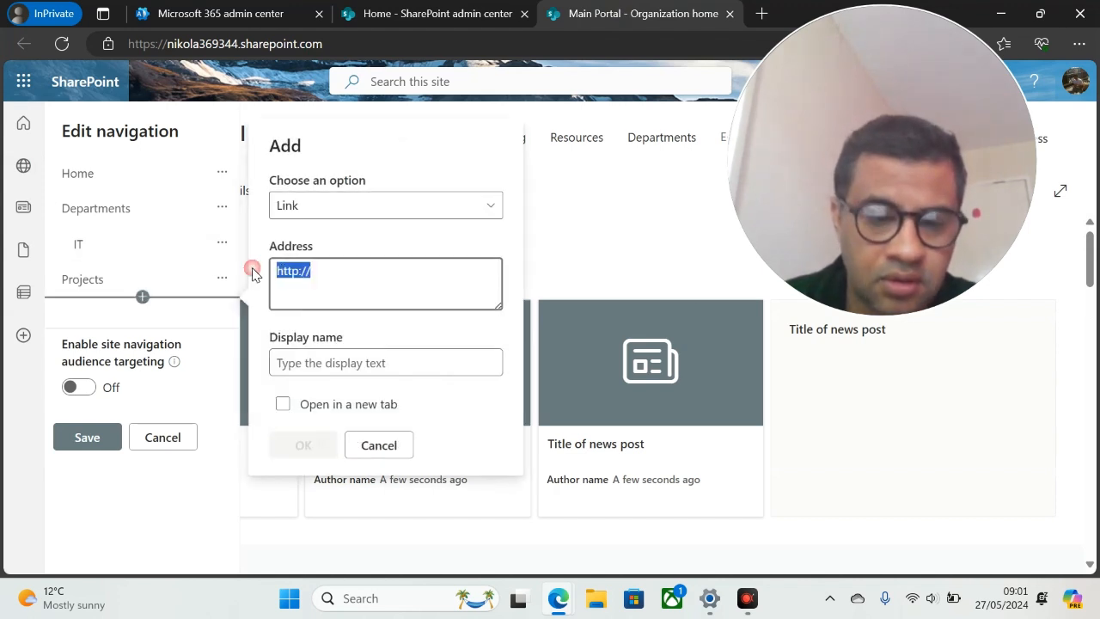
{"action": "key", "text": "ctrl+v"}
{"action": "left_click", "coordinate": [413, 356]}
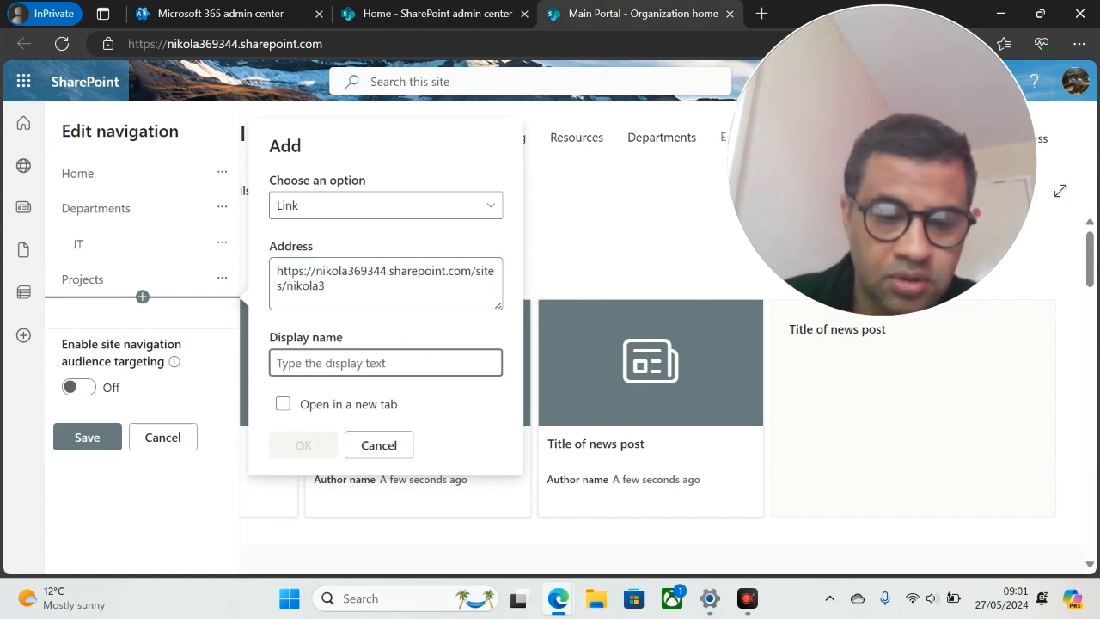
{"action": "type", "text": "hr"}
{"action": "key", "text": "BackSpace"}
{"action": "key", "text": "BackSpace"}
{"action": "type", "text": "HR"}
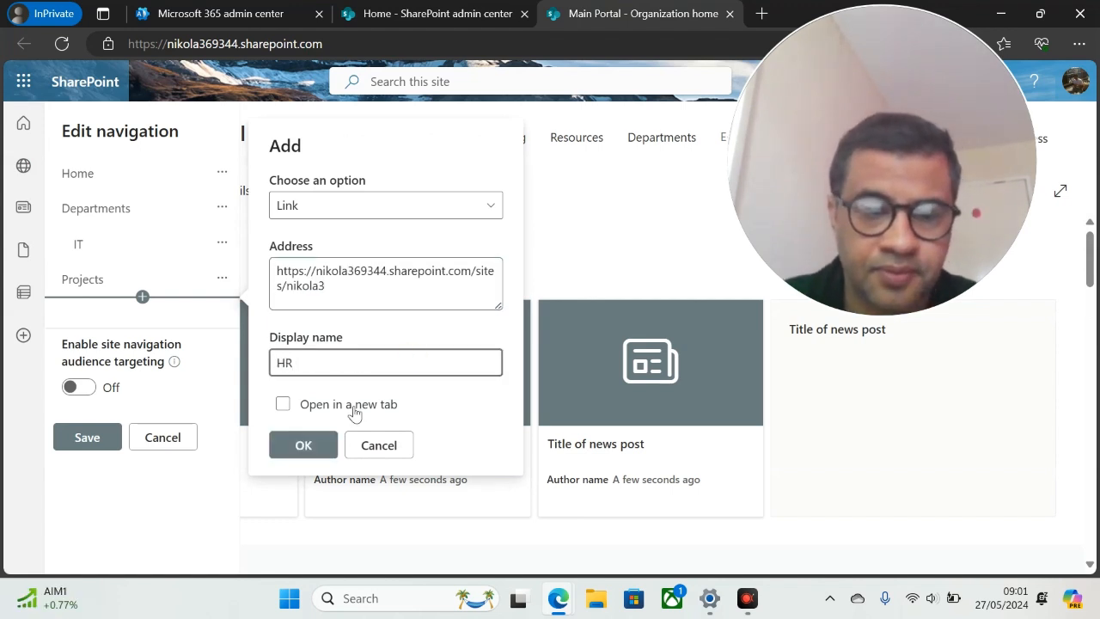
{"action": "left_click", "coordinate": [314, 447]}
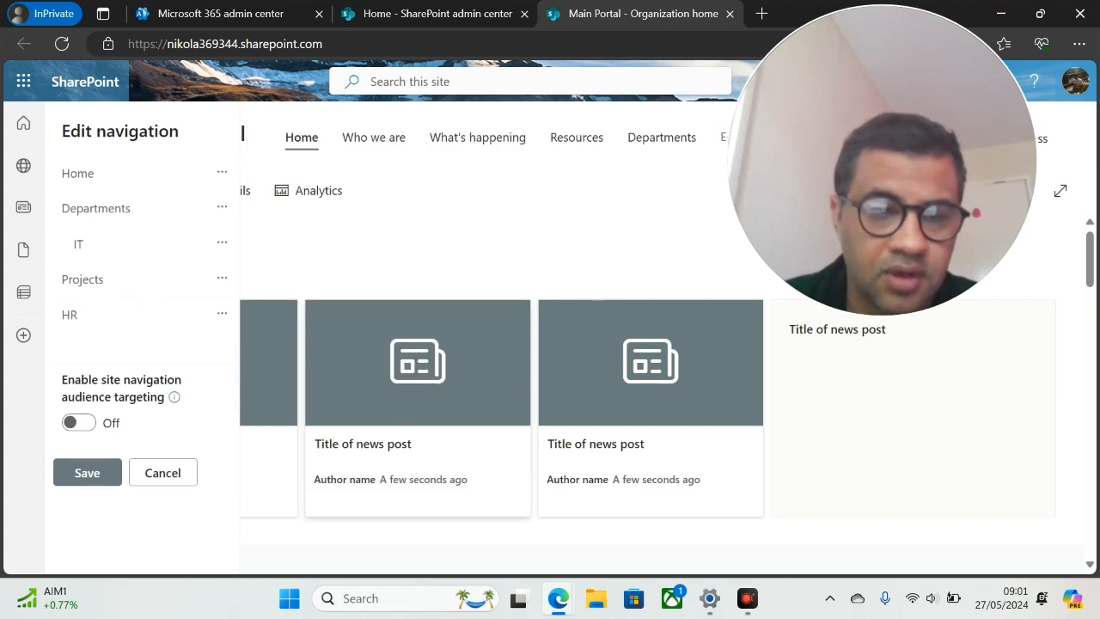
Move the HR link up, make it a sub link of Departments, and save the navigation.
{"action": "left_click", "coordinate": [219, 315]}
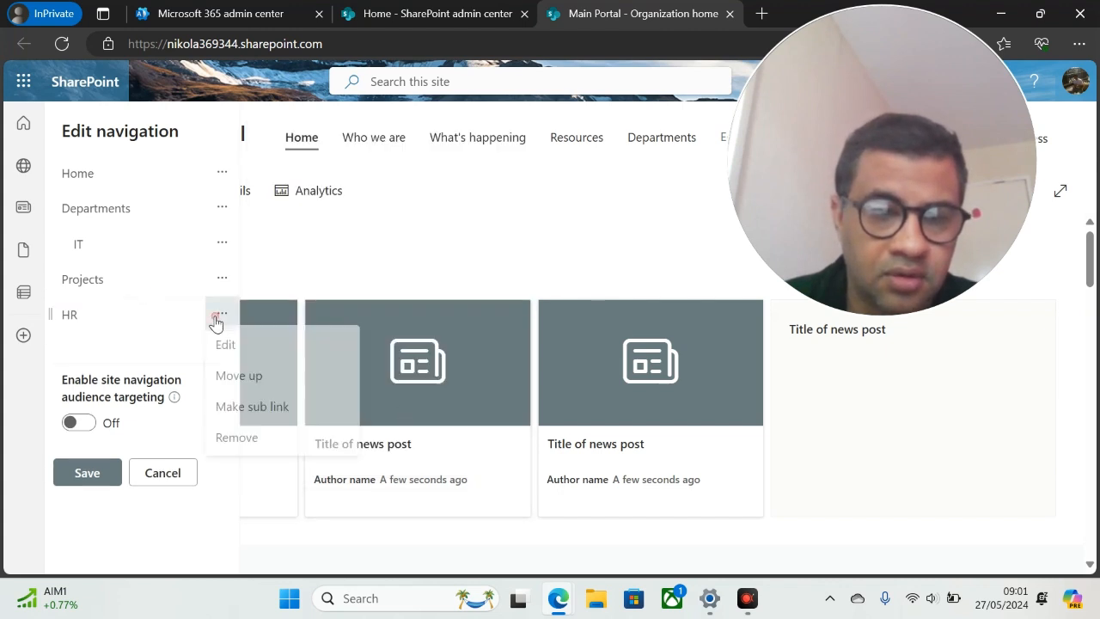
{"action": "left_click", "coordinate": [238, 376]}
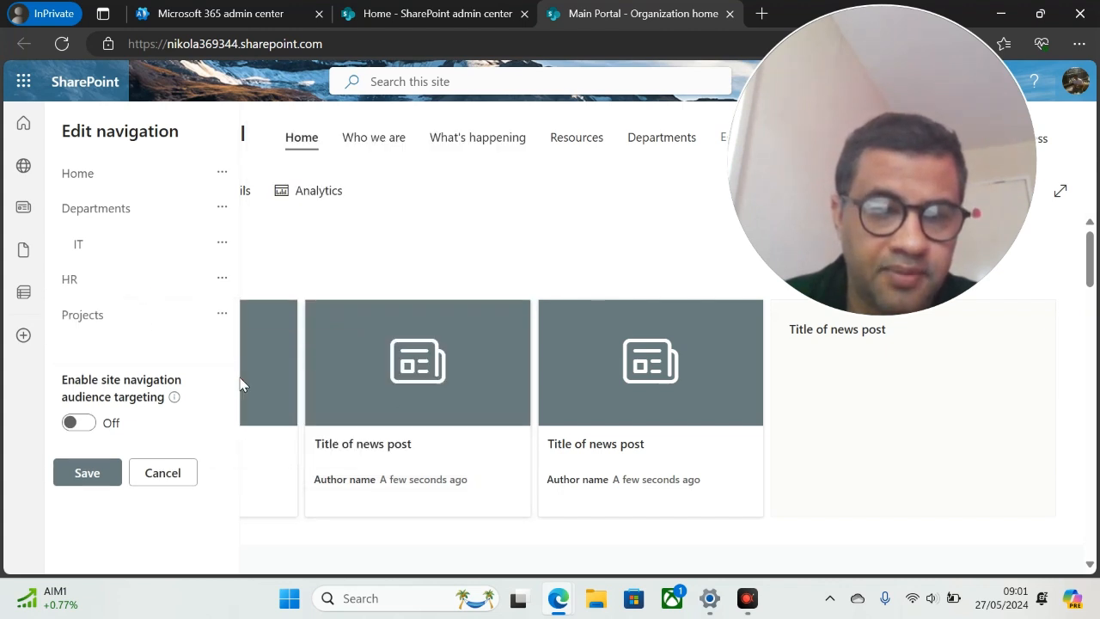
{"action": "left_click", "coordinate": [221, 281]}
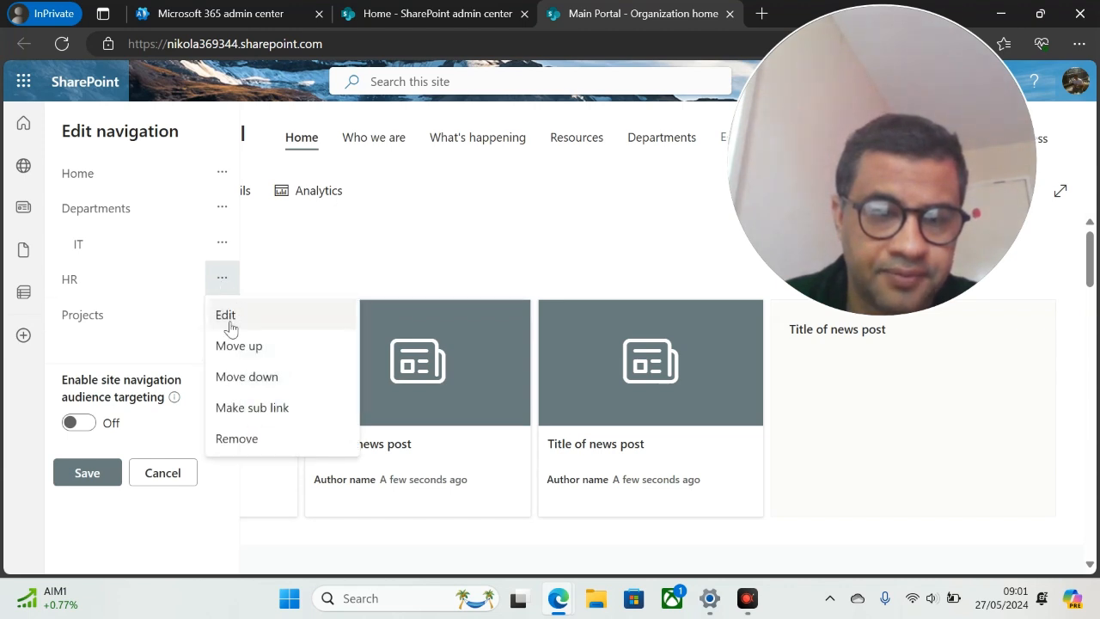
{"action": "left_click", "coordinate": [258, 409]}
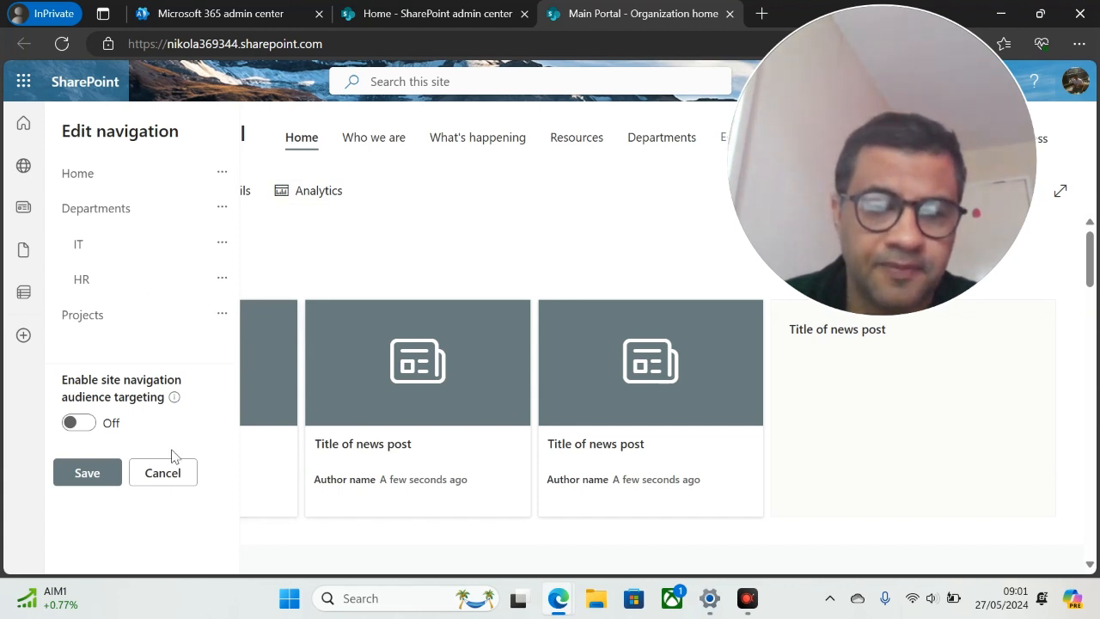
{"action": "left_click", "coordinate": [86, 471]}
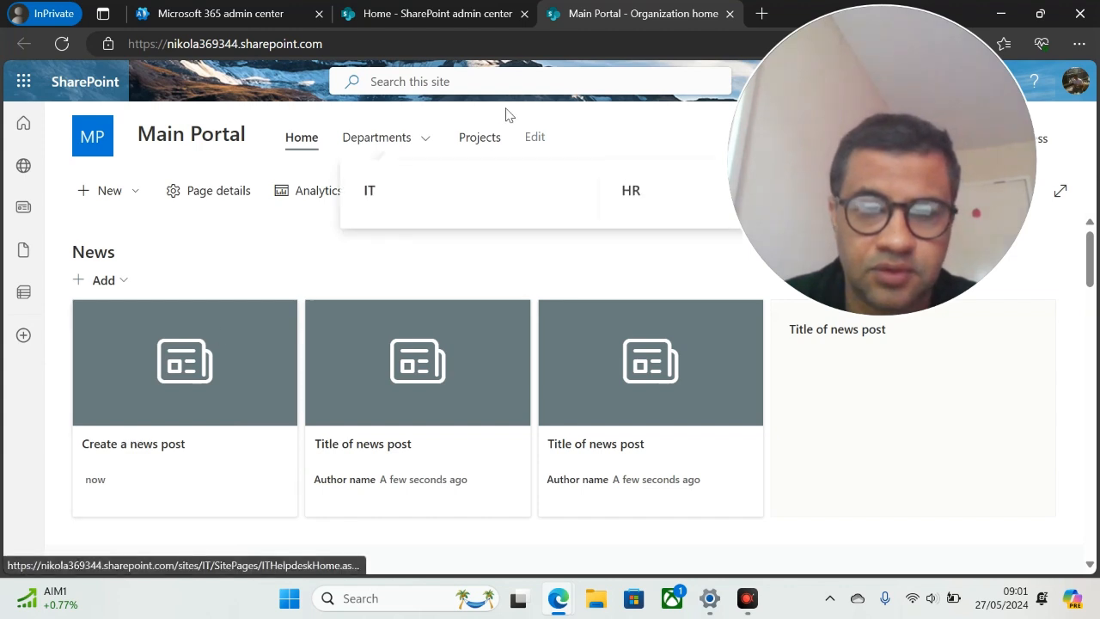
Reopen the Main Portal's navigation for editing and copy the Marketing site's link from the active sites list.
{"action": "left_click", "coordinate": [533, 137]}
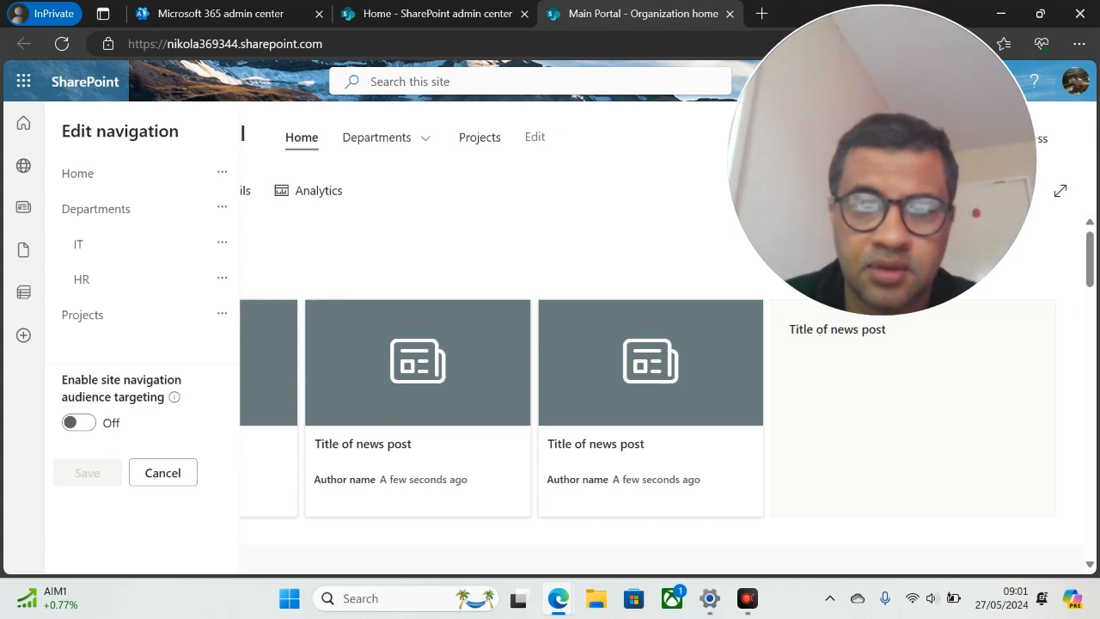
{"action": "left_click", "coordinate": [473, 17]}
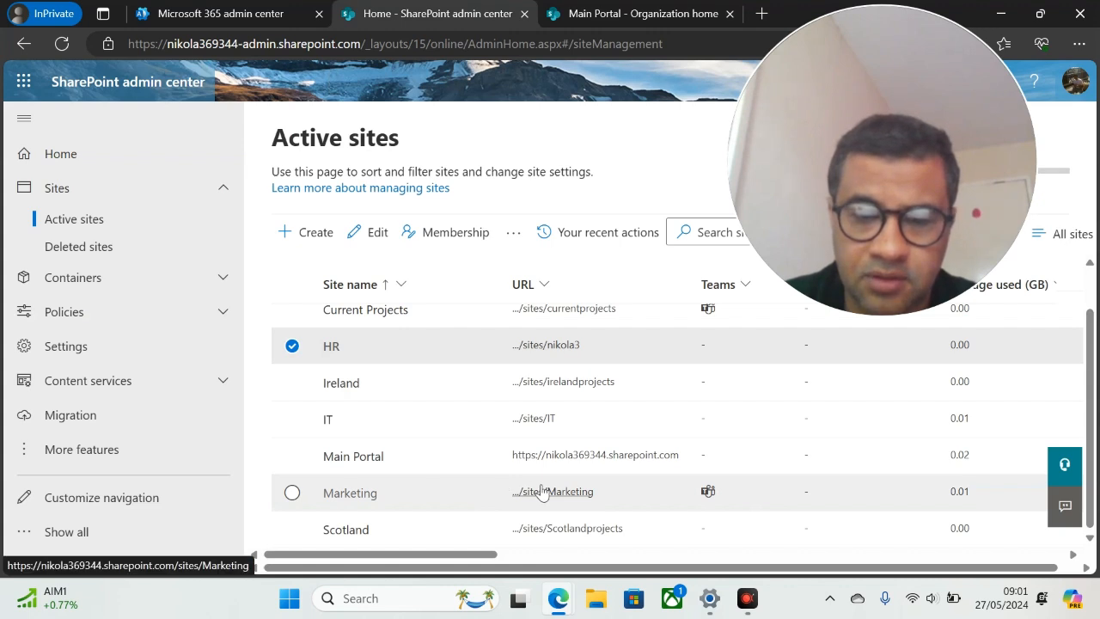
{"action": "left_click", "coordinate": [541, 491]}
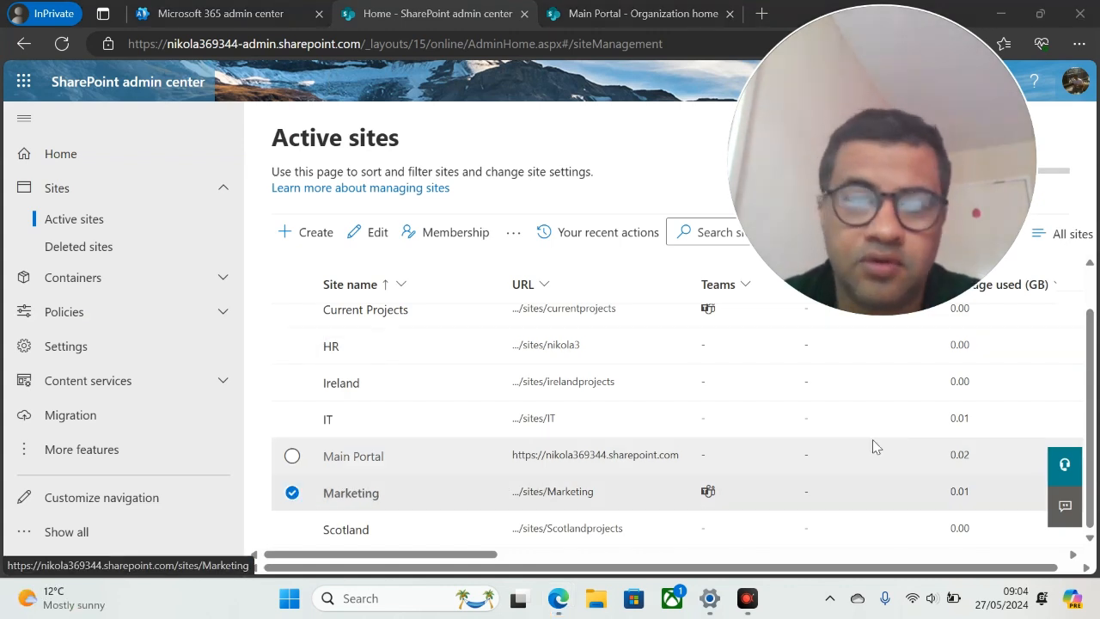
{"action": "right_click", "coordinate": [547, 496]}
{"action": "left_click", "coordinate": [582, 414]}
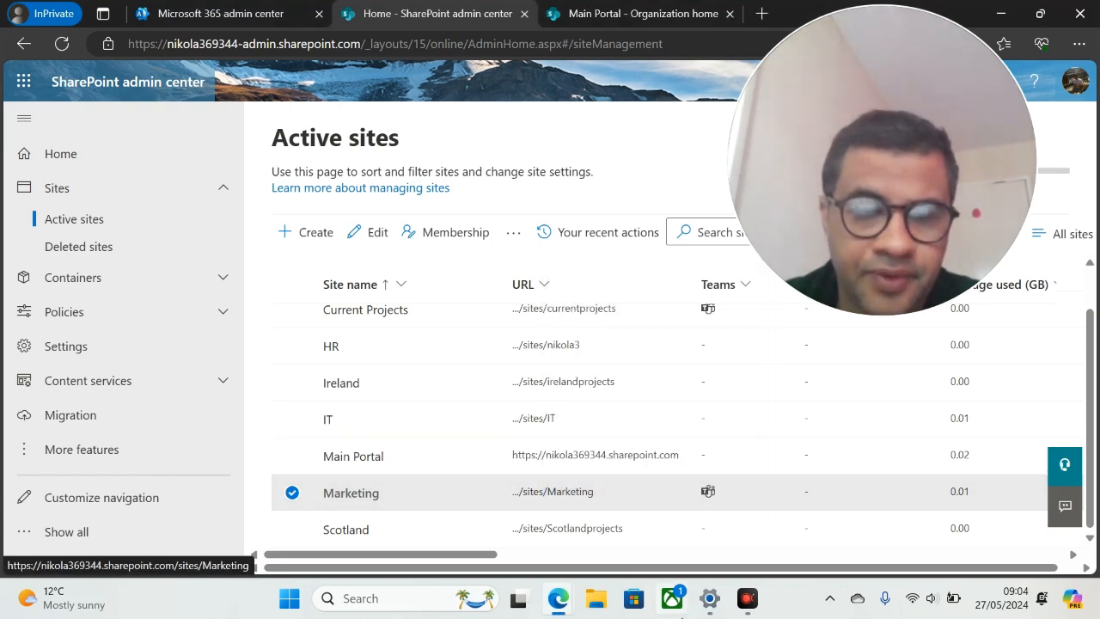
{"action": "left_click", "coordinate": [631, 12]}
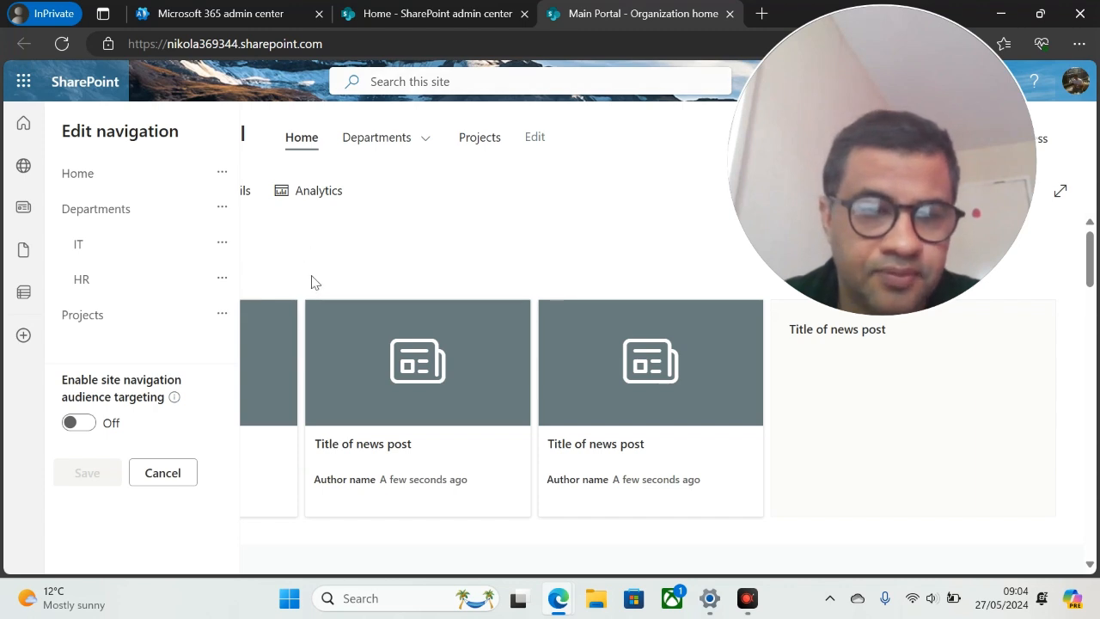
Add a navigation link below Projects with the copied Marketing site address and the display name Marketing.
{"action": "left_click", "coordinate": [141, 334]}
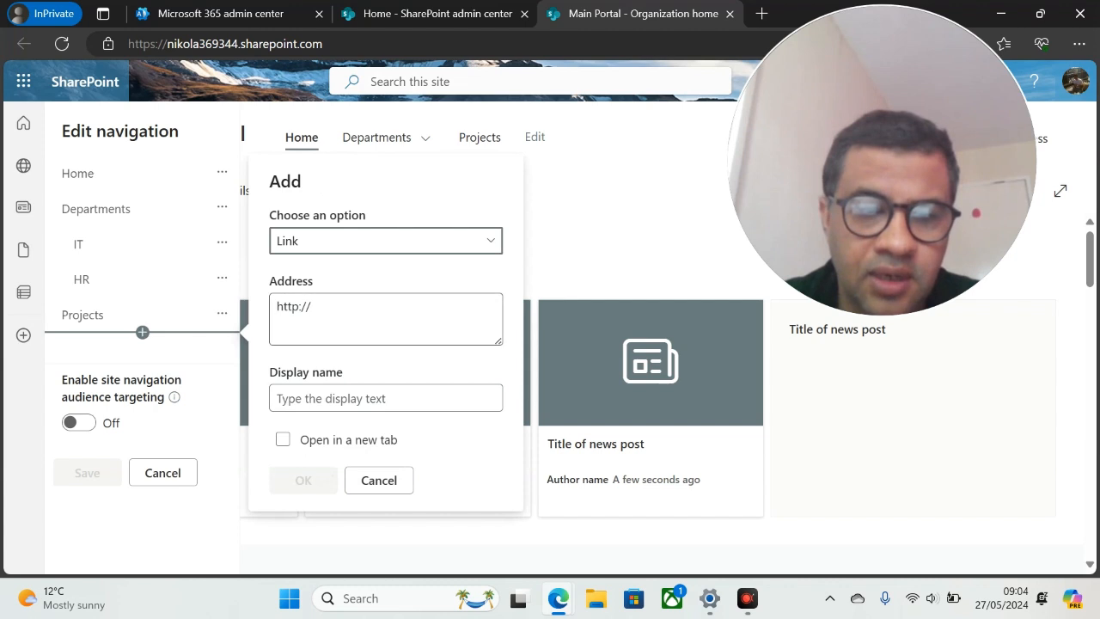
{"action": "left_click_drag", "start_coordinate": [311, 308], "coordinate": [263, 318]}
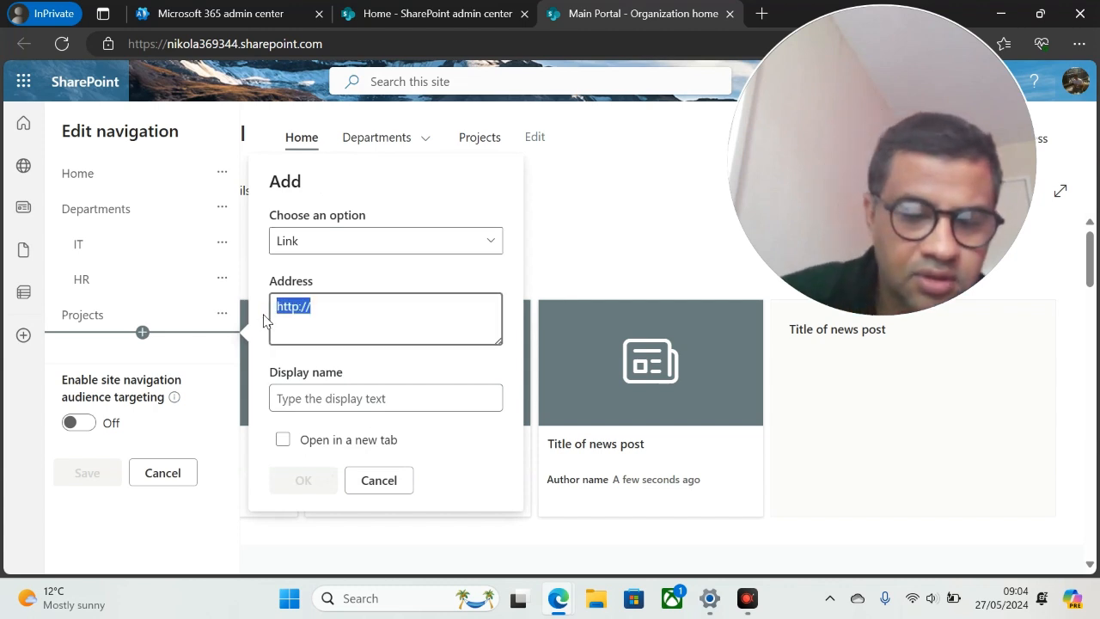
{"action": "key", "text": "ctrl+v"}
{"action": "left_click", "coordinate": [419, 406]}
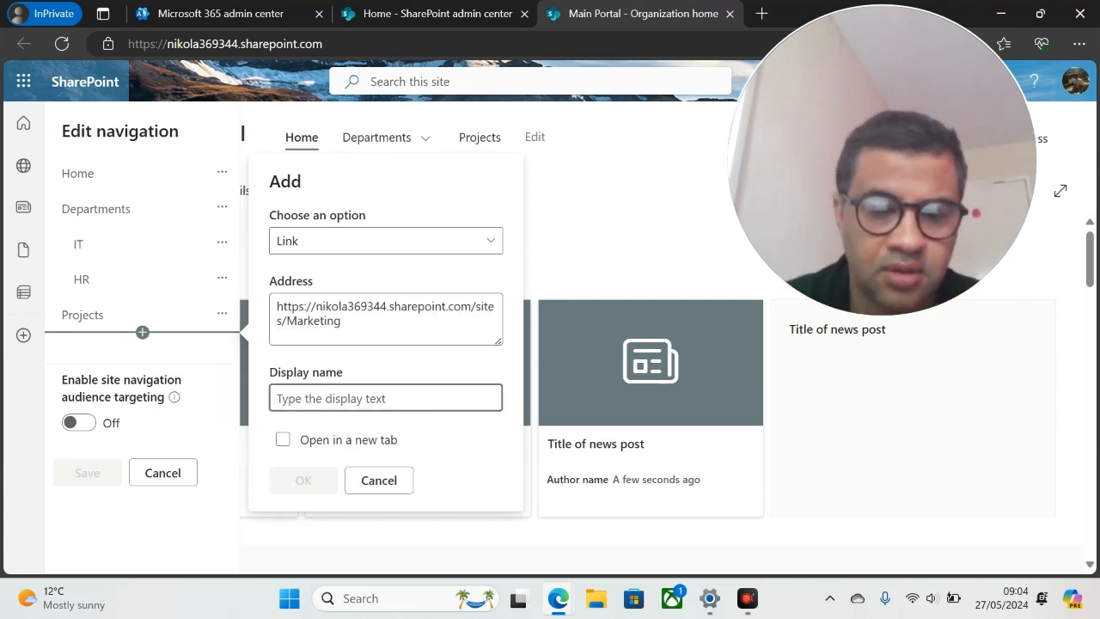
{"action": "type", "text": "m"}
{"action": "key", "text": "BackSpace"}
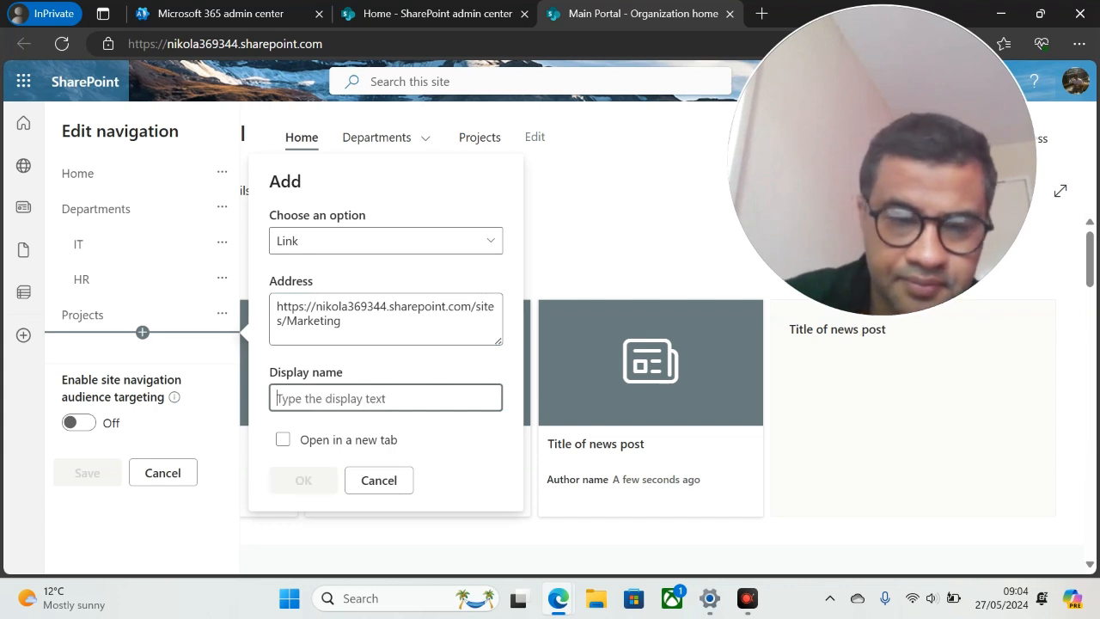
{"action": "type", "text": "m"}
{"action": "key", "text": "BackSpace"}
{"action": "type", "text": "M"}
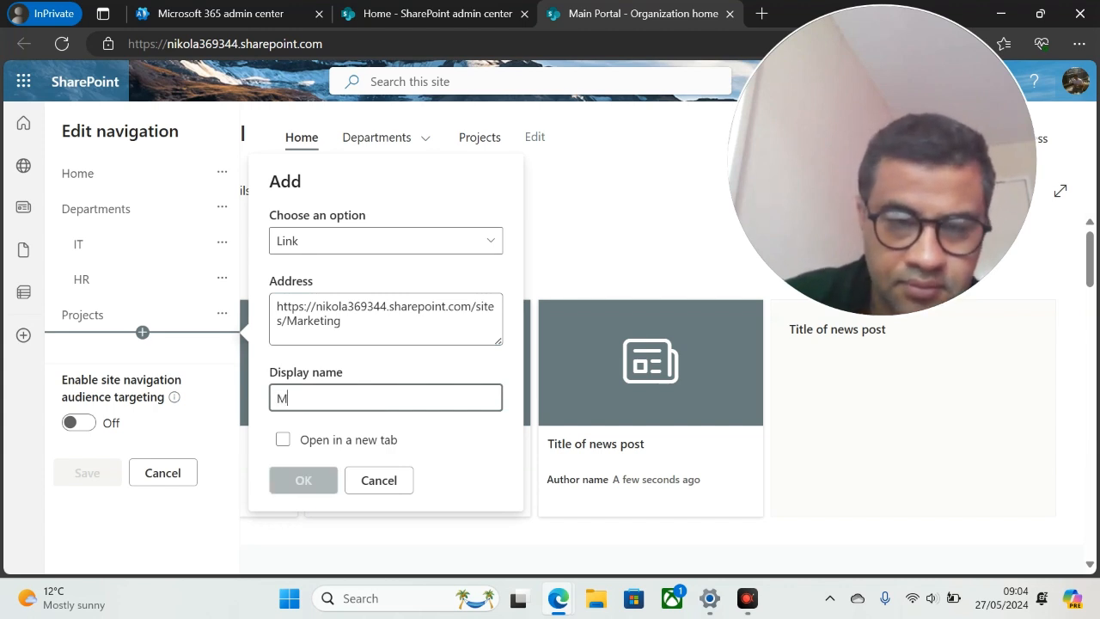
{"action": "type", "text": "arket"}
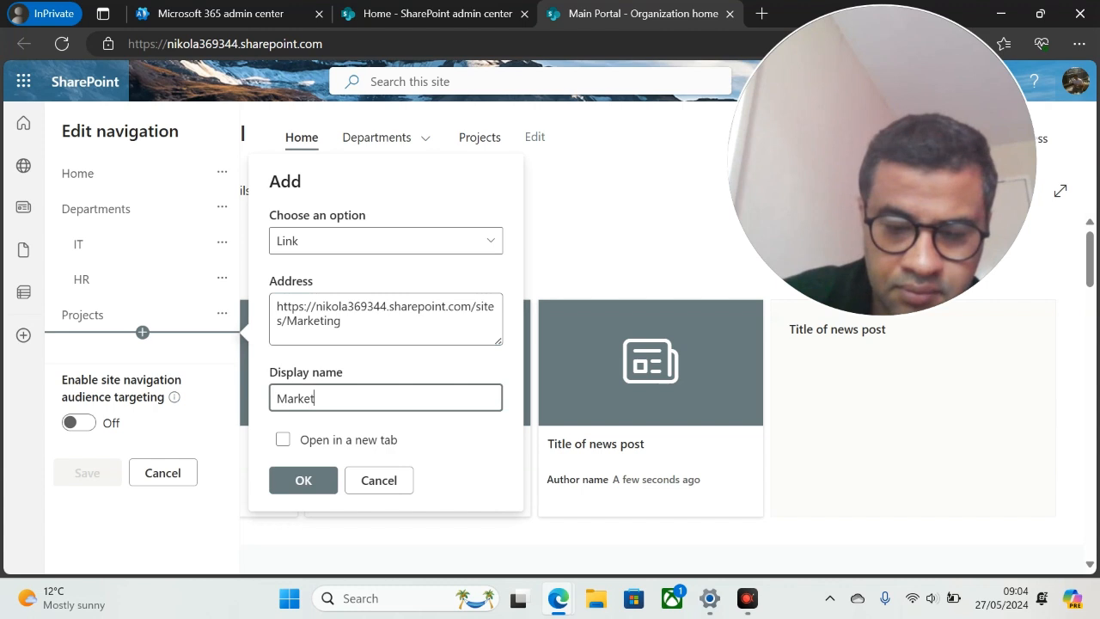
{"action": "type", "text": "ing"}
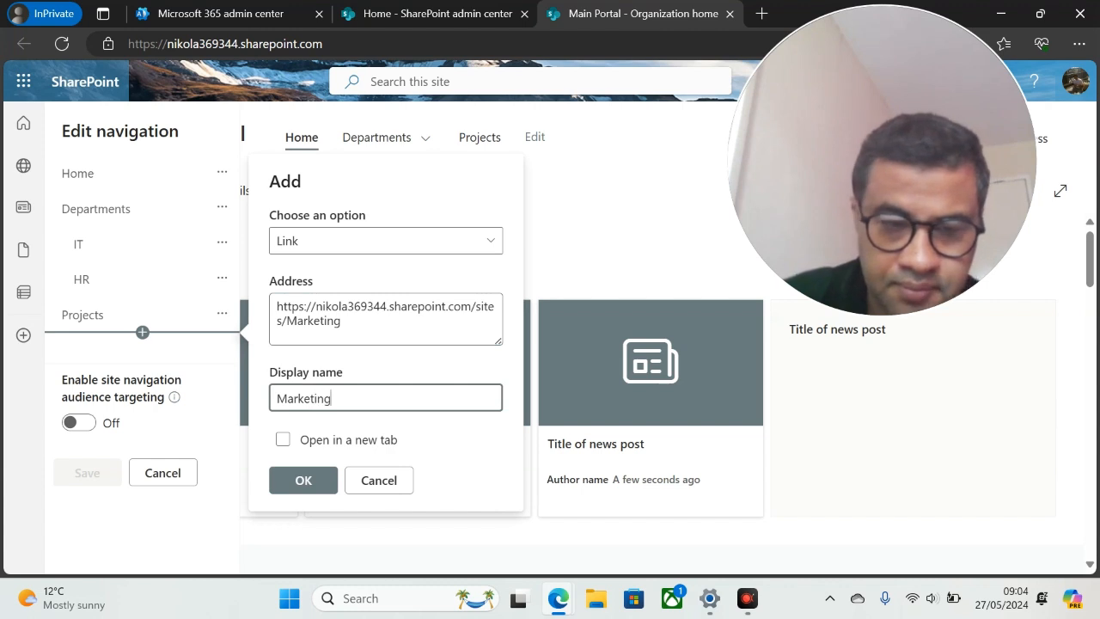
{"action": "left_click", "coordinate": [303, 480]}
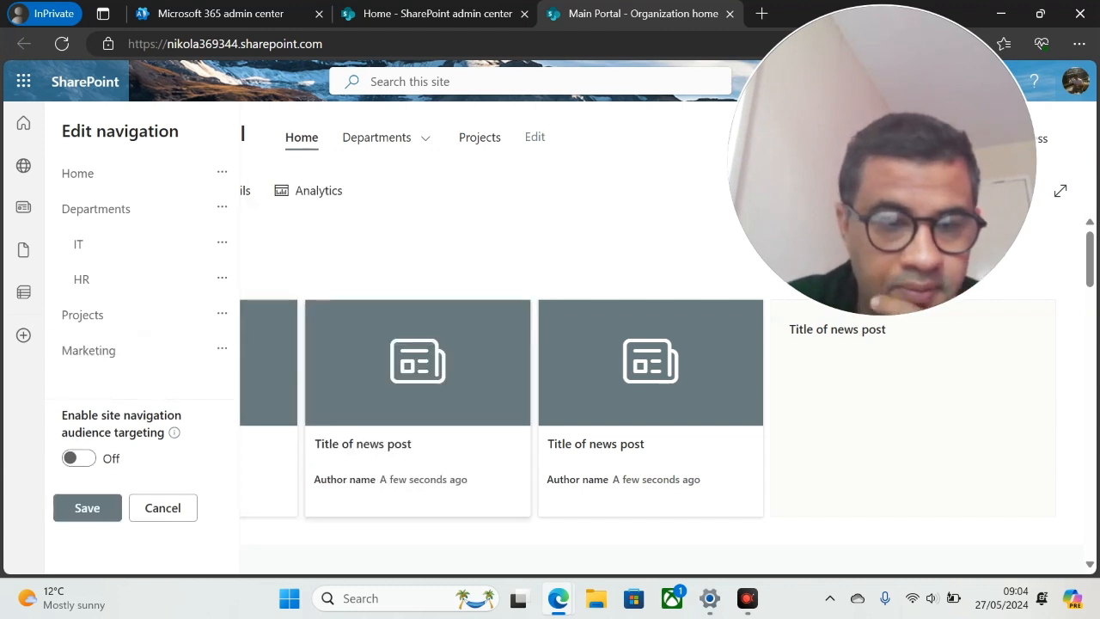
Move the Marketing link up above Projects and make it a sub link of Departments.
{"action": "left_click", "coordinate": [225, 353]}
{"action": "left_click", "coordinate": [260, 416]}
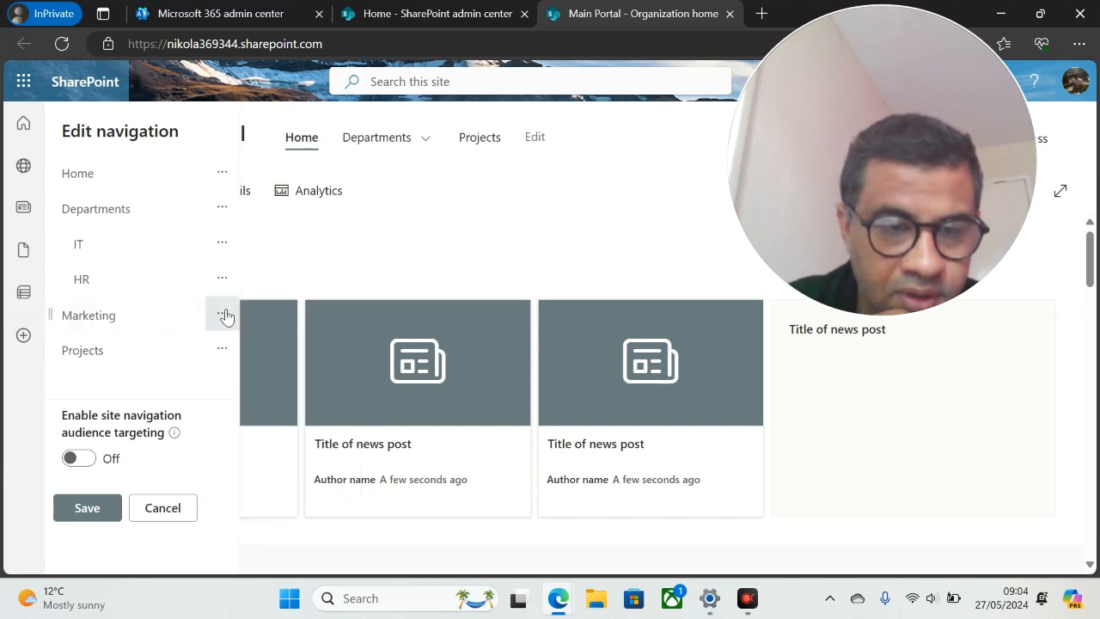
{"action": "left_click", "coordinate": [225, 315]}
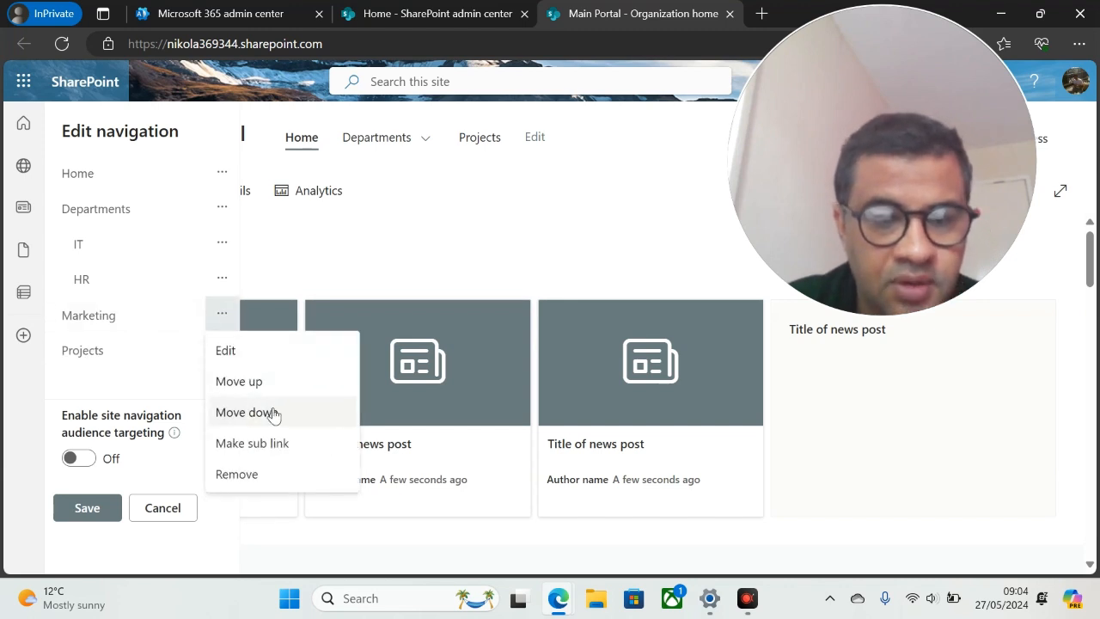
{"action": "left_click", "coordinate": [279, 447]}
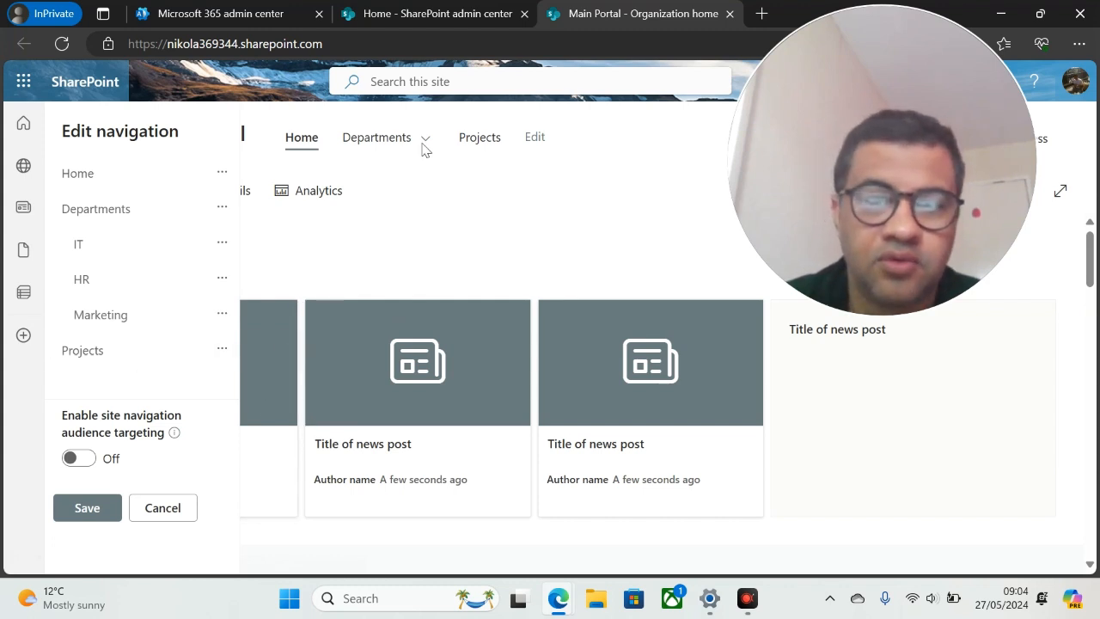
Copy the Current Projects site's link from the active sites list and return to the Main Portal's navigation.
{"action": "left_click", "coordinate": [488, 24]}
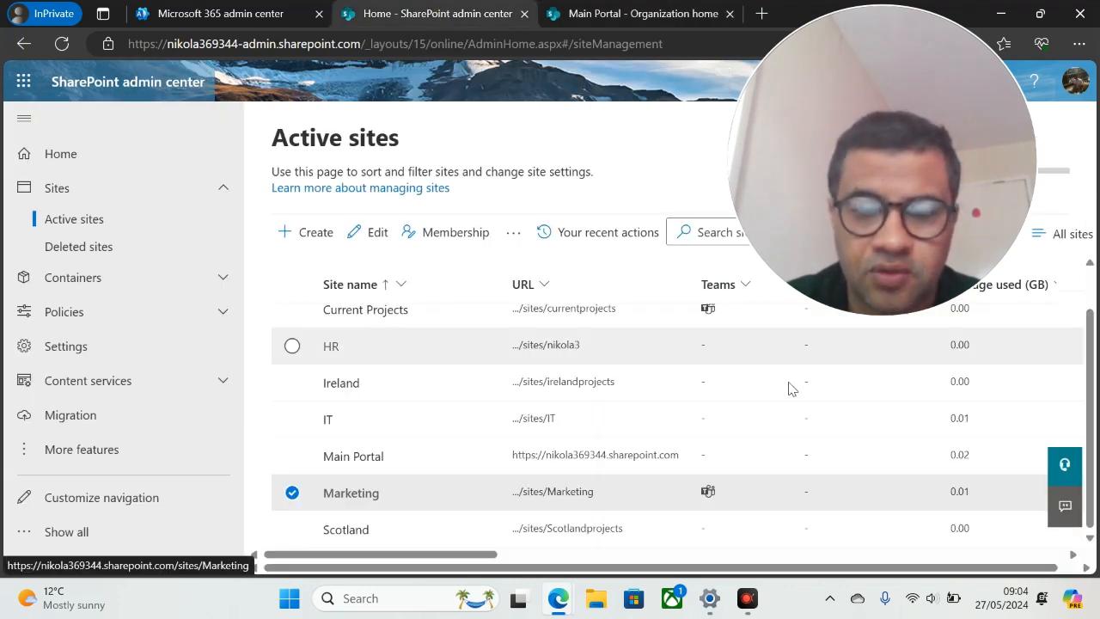
{"action": "scroll", "coordinate": [1091, 421], "scroll_direction": "up", "scroll_amount": 1}
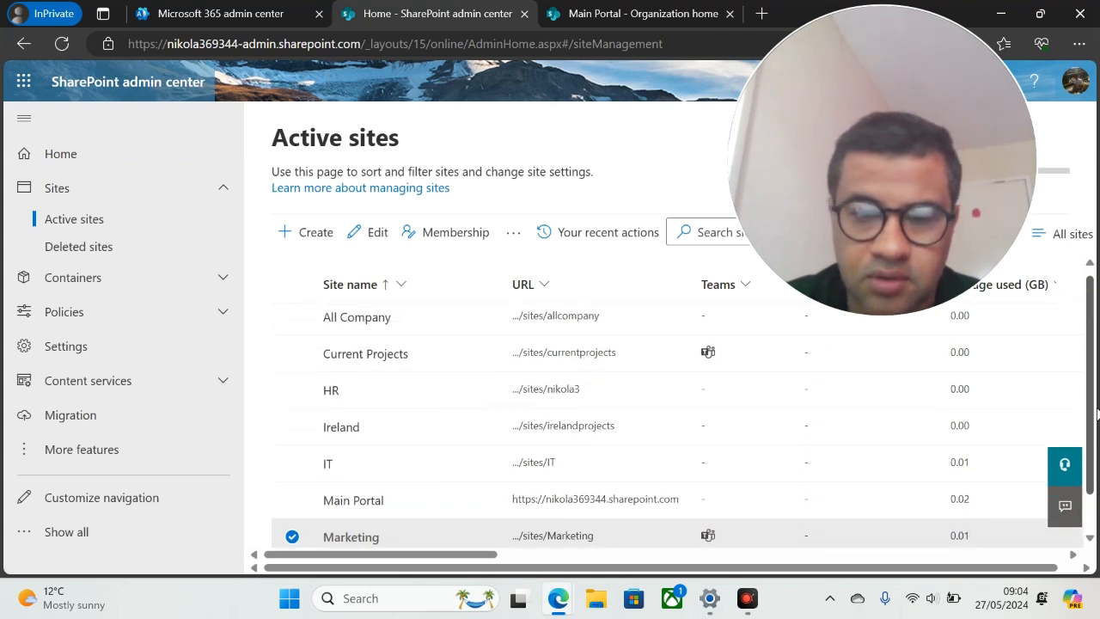
{"action": "right_click", "coordinate": [599, 359]}
{"action": "left_click", "coordinate": [644, 275]}
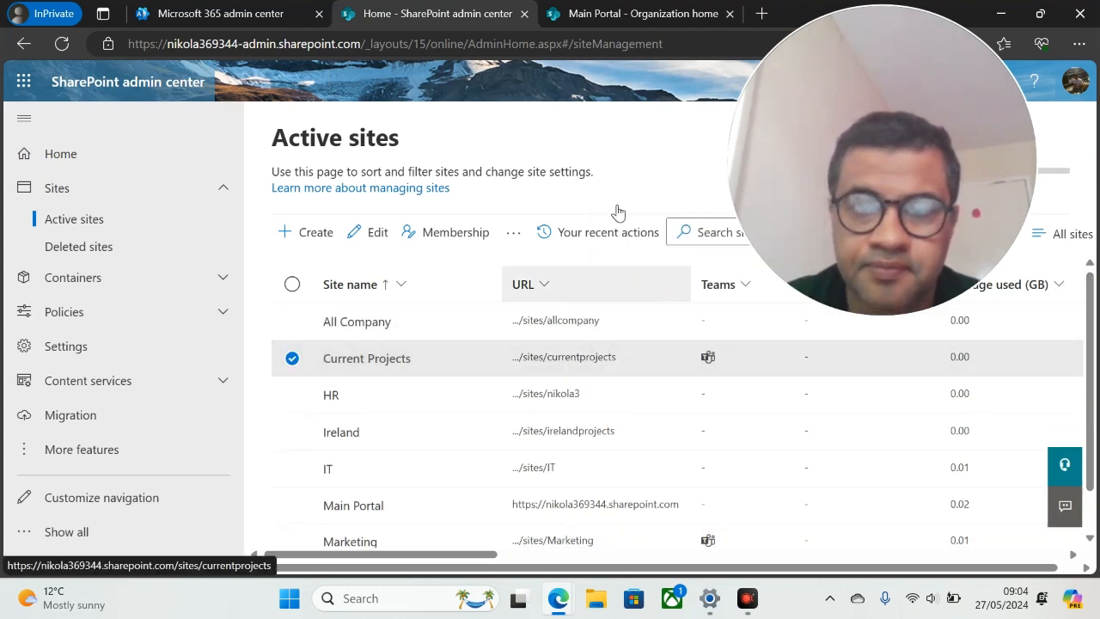
{"action": "left_click", "coordinate": [610, 12]}
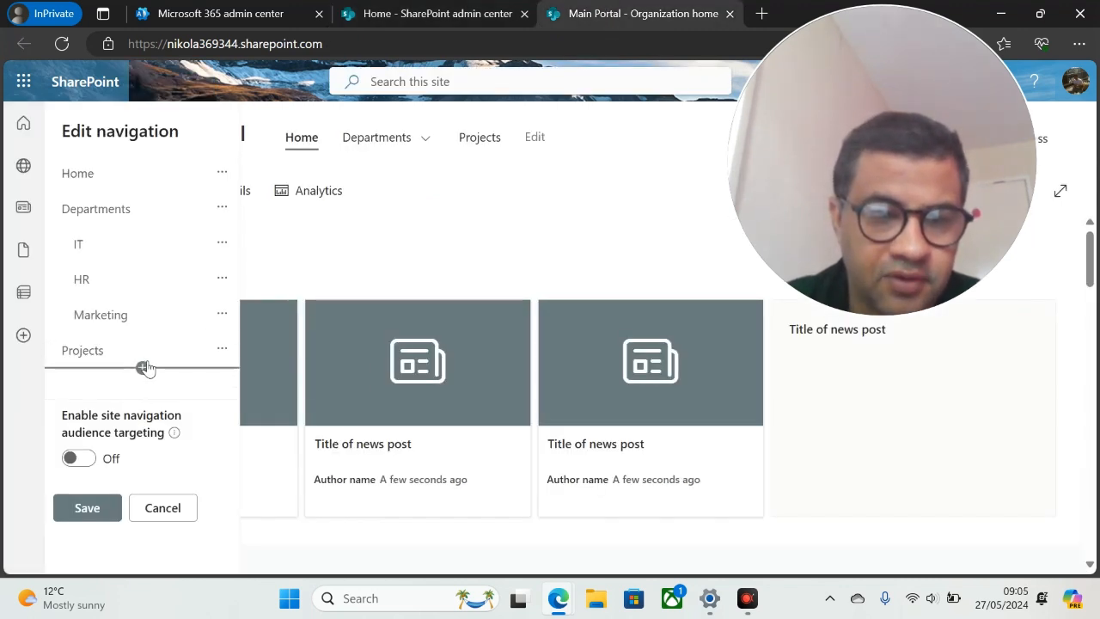
Add a navigation link below Projects with the copied Current Projects site address and the display name Projects.
{"action": "left_click", "coordinate": [142, 367]}
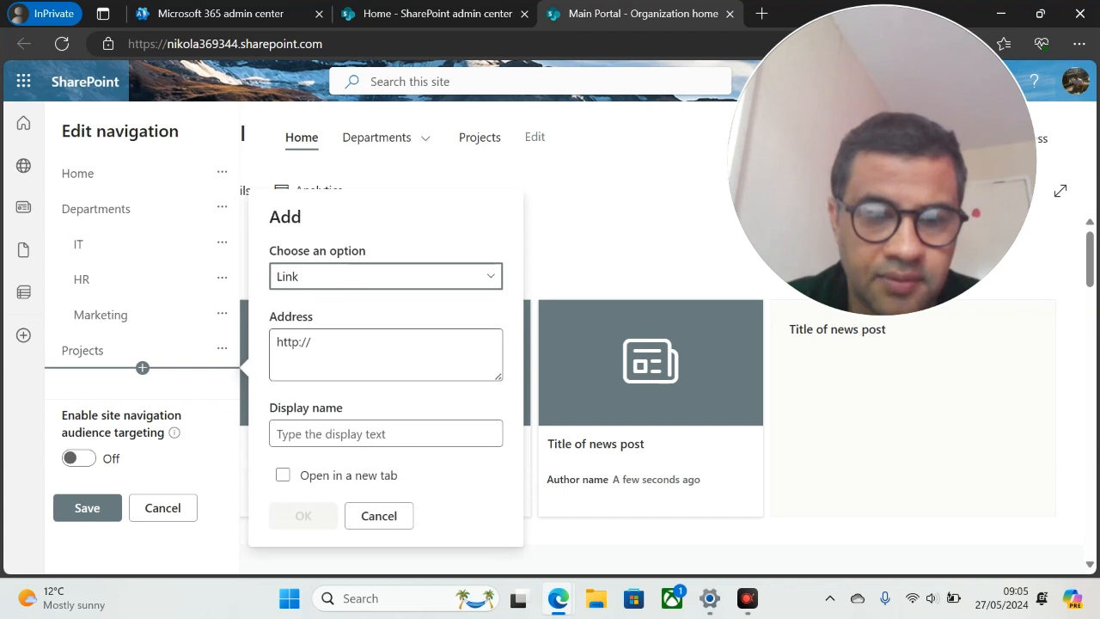
{"action": "left_click_drag", "start_coordinate": [320, 343], "coordinate": [261, 344]}
{"action": "key", "text": "ctrl+v"}
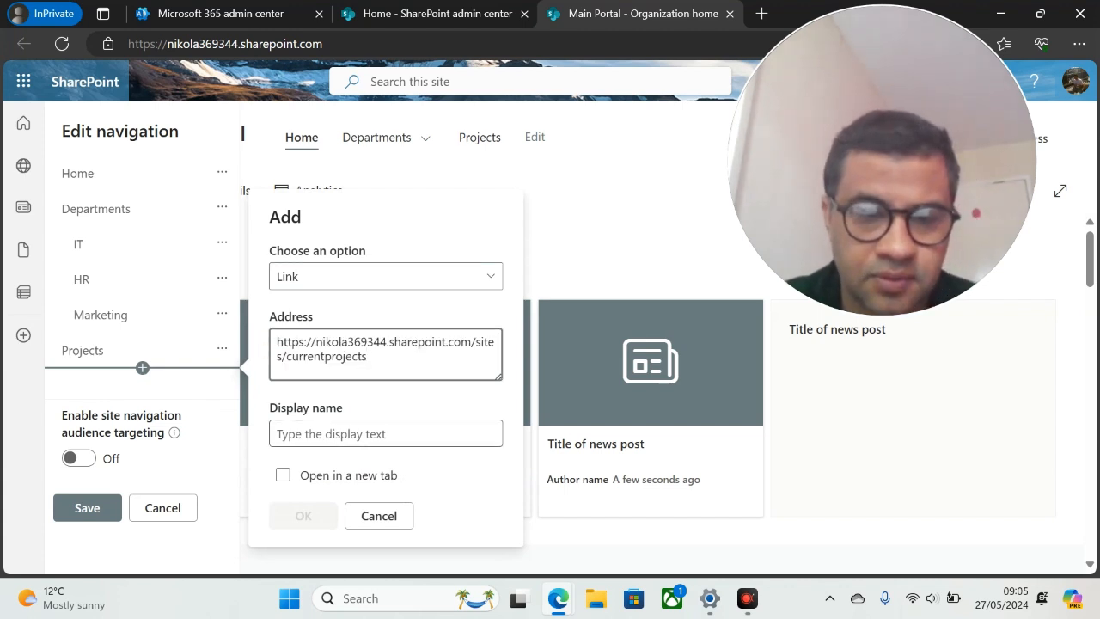
{"action": "left_click", "coordinate": [277, 433]}
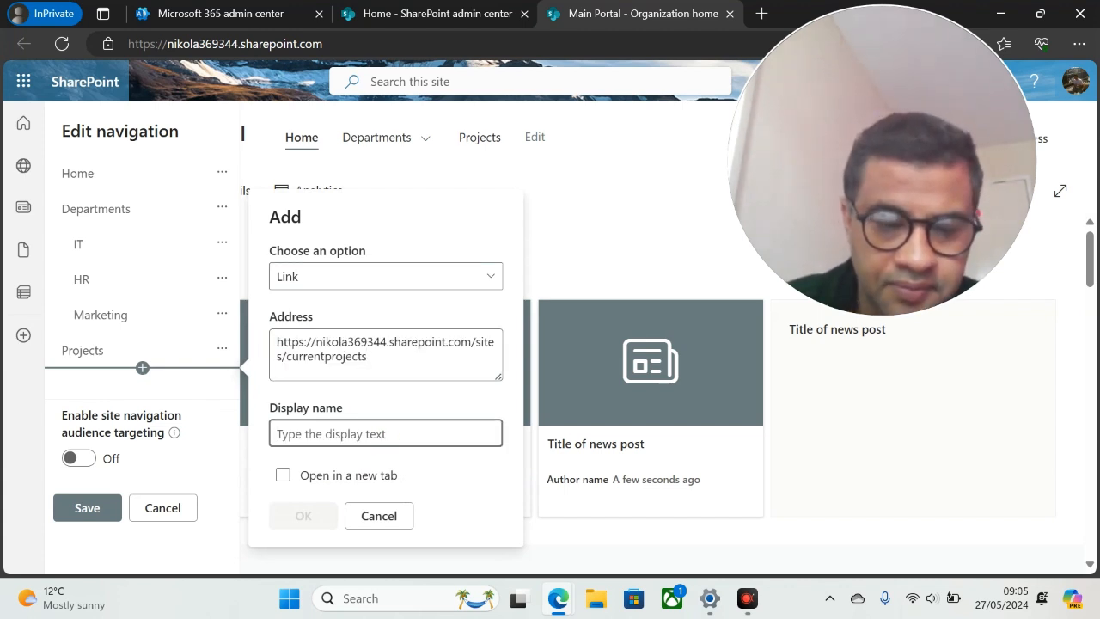
{"action": "type", "text": "Curre"}
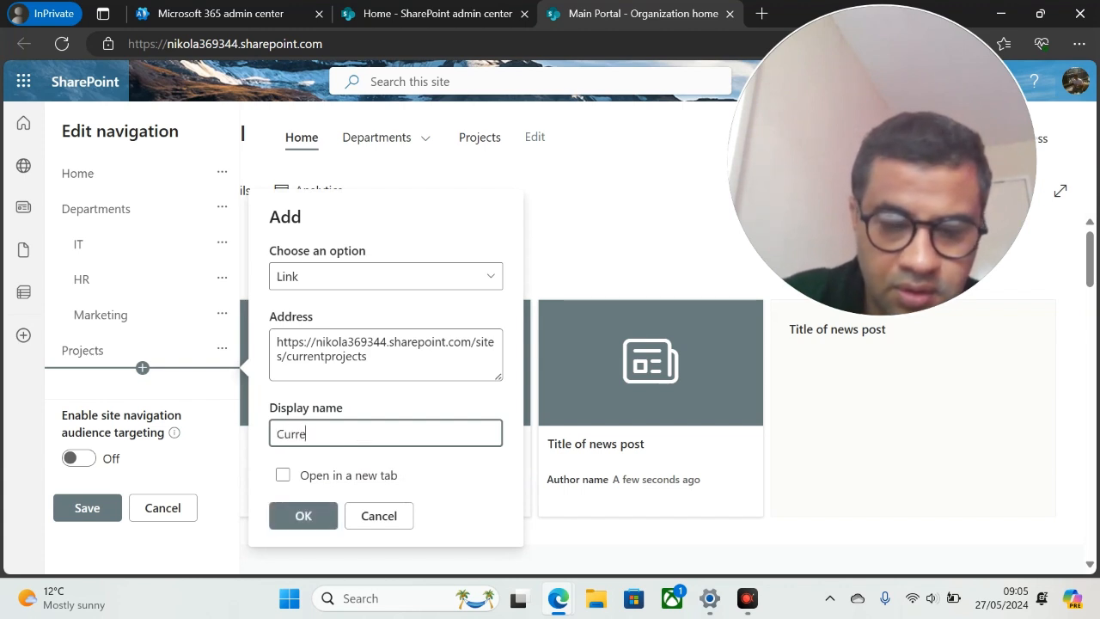
{"action": "type", "text": "nt Projects"}
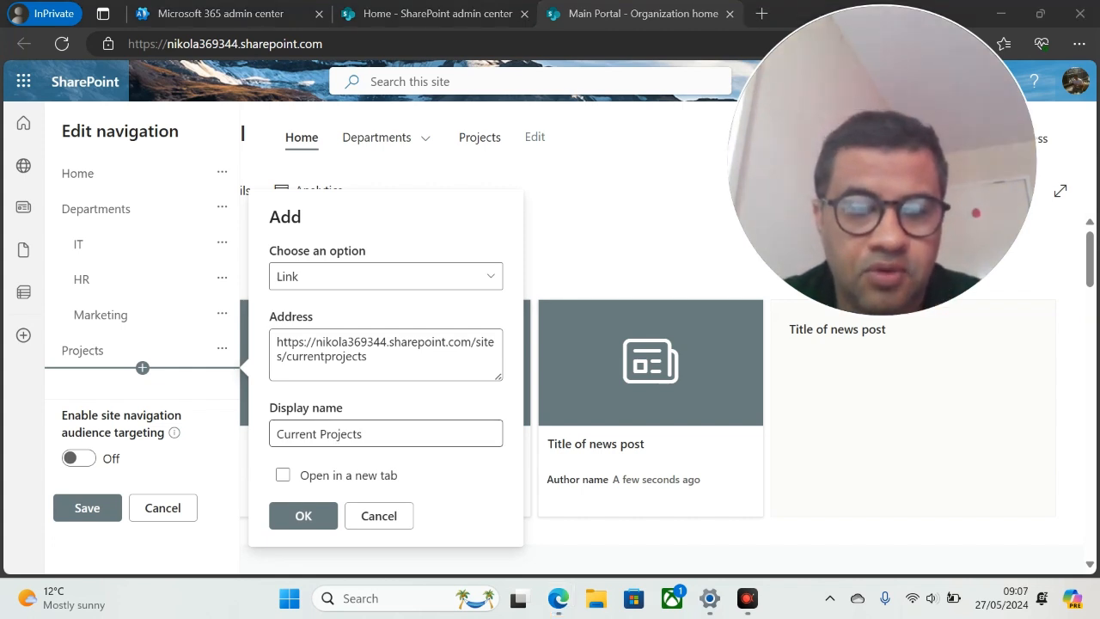
{"action": "left_click", "coordinate": [362, 433]}
{"action": "left_click_drag", "start_coordinate": [320, 432], "coordinate": [263, 436]}
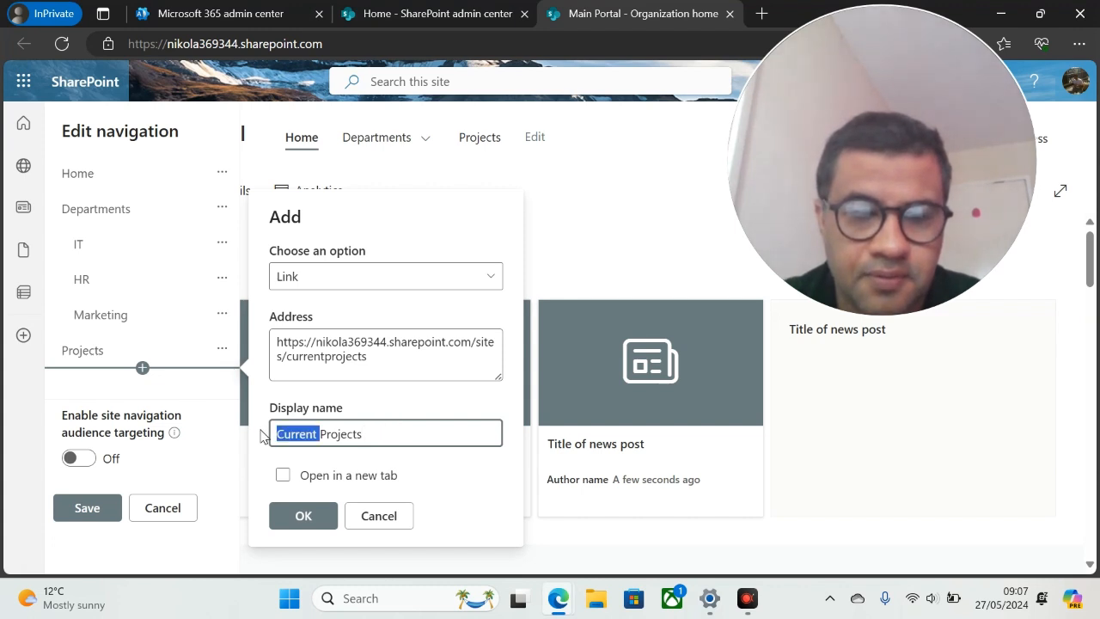
{"action": "key", "text": "BackSpace"}
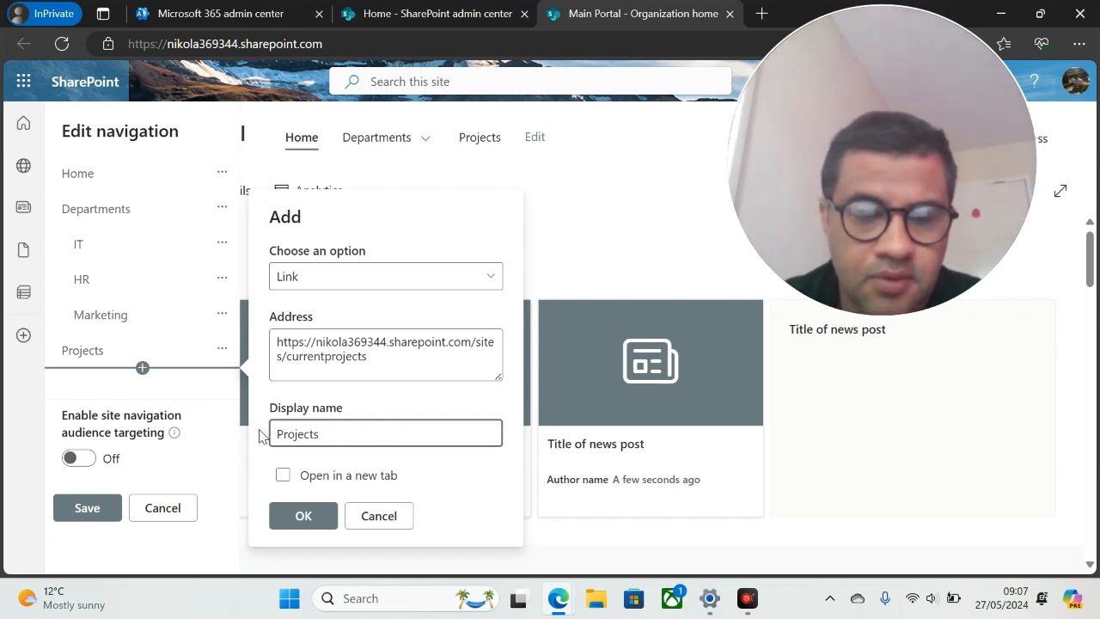
{"action": "left_click", "coordinate": [303, 514]}
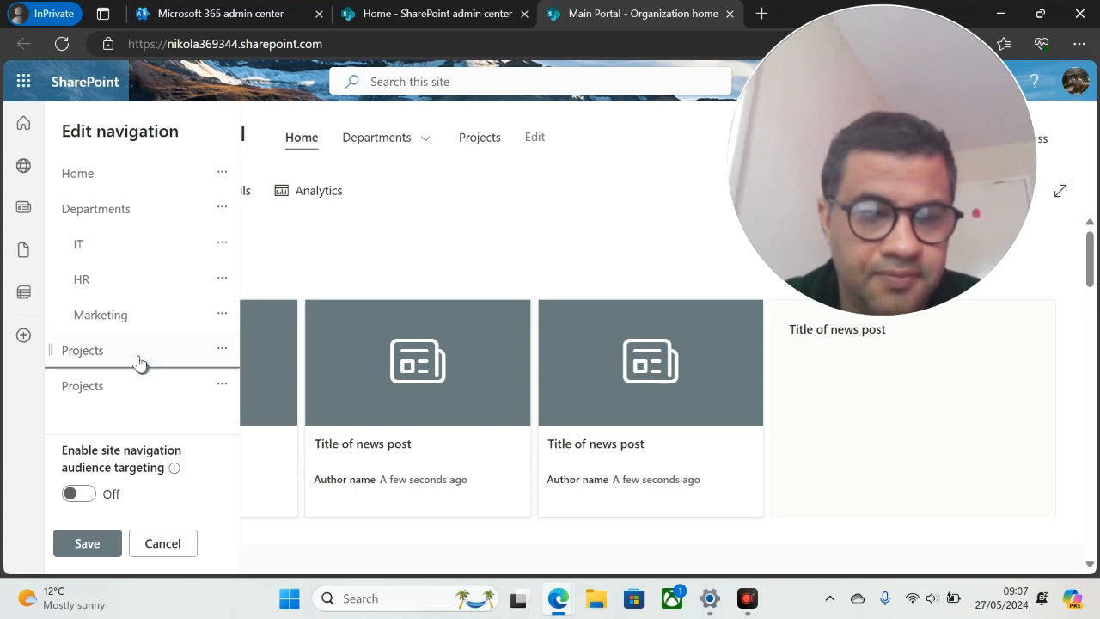
Make the new Projects link a sub link of the existing Projects heading and save the navigation.
{"action": "left_click", "coordinate": [215, 386]}
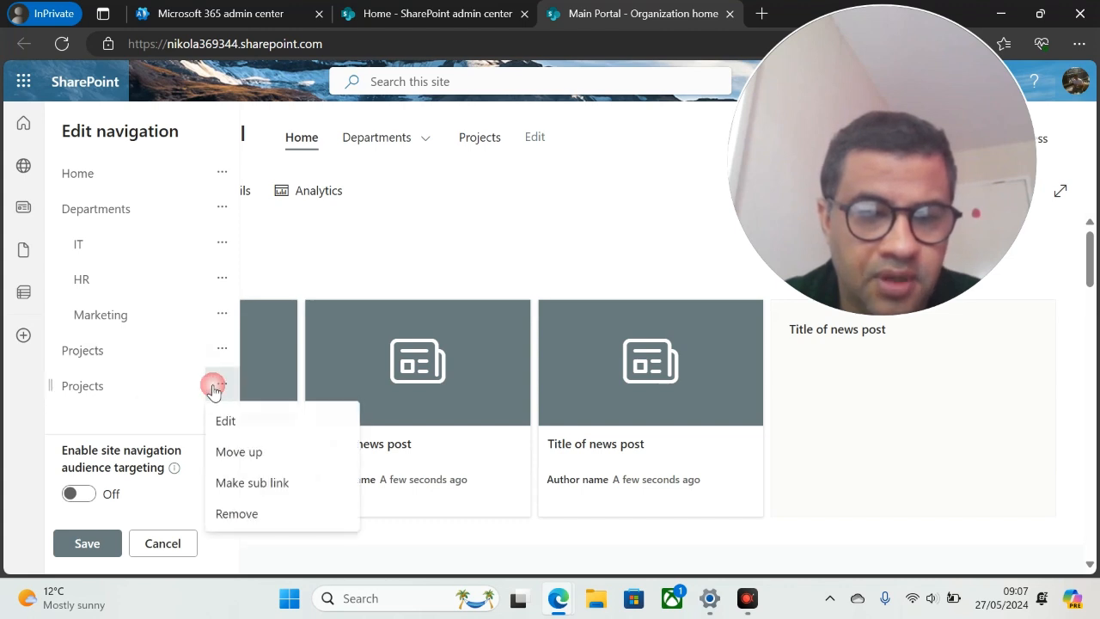
{"action": "left_click", "coordinate": [261, 482]}
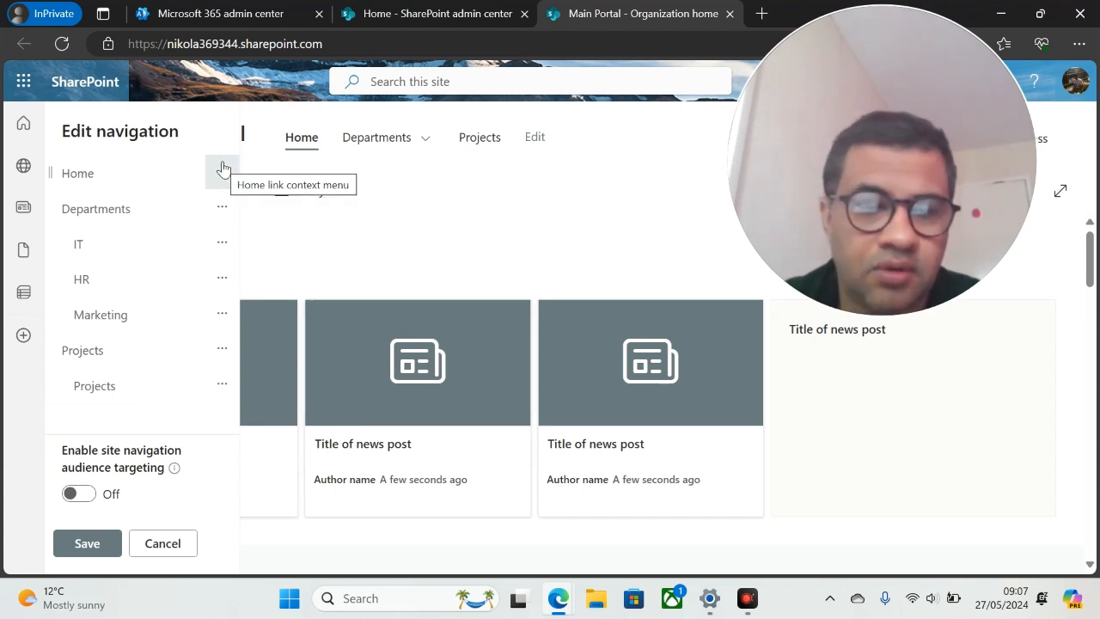
{"action": "left_click", "coordinate": [109, 546]}
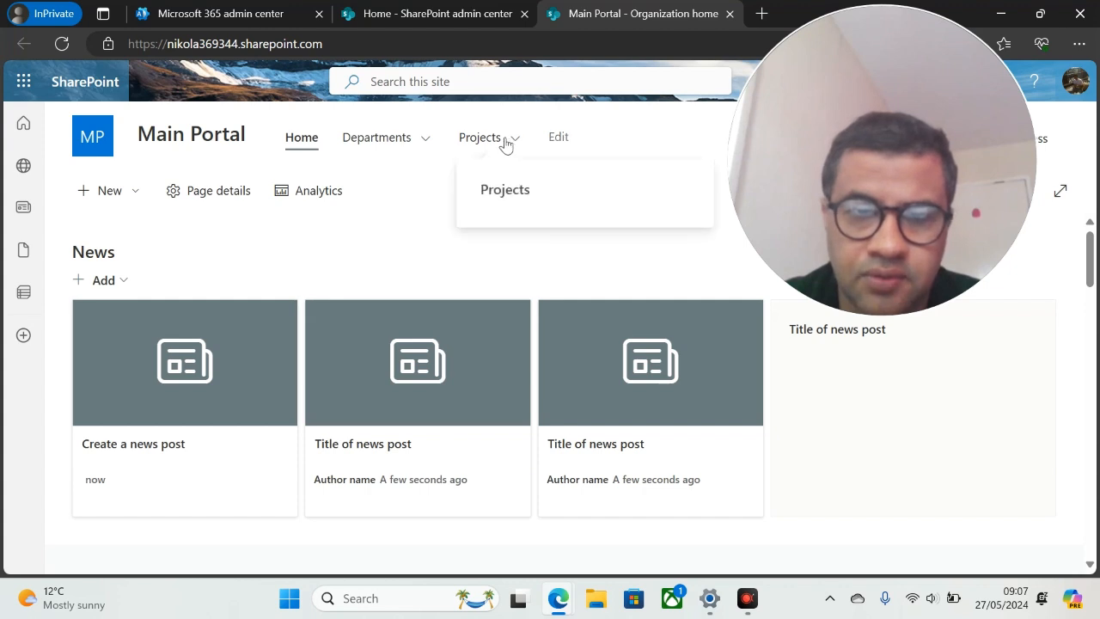
Start a new navigation link below the nested Projects link and copy the Ireland site's link from the active sites list.
{"action": "left_click", "coordinate": [558, 138]}
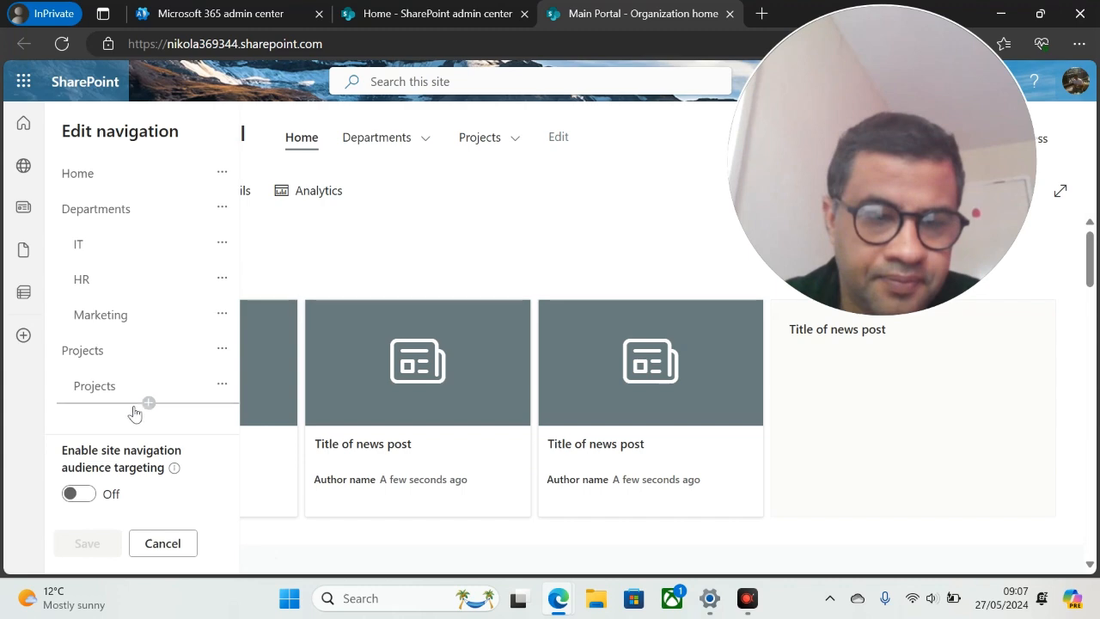
{"action": "left_click", "coordinate": [147, 402]}
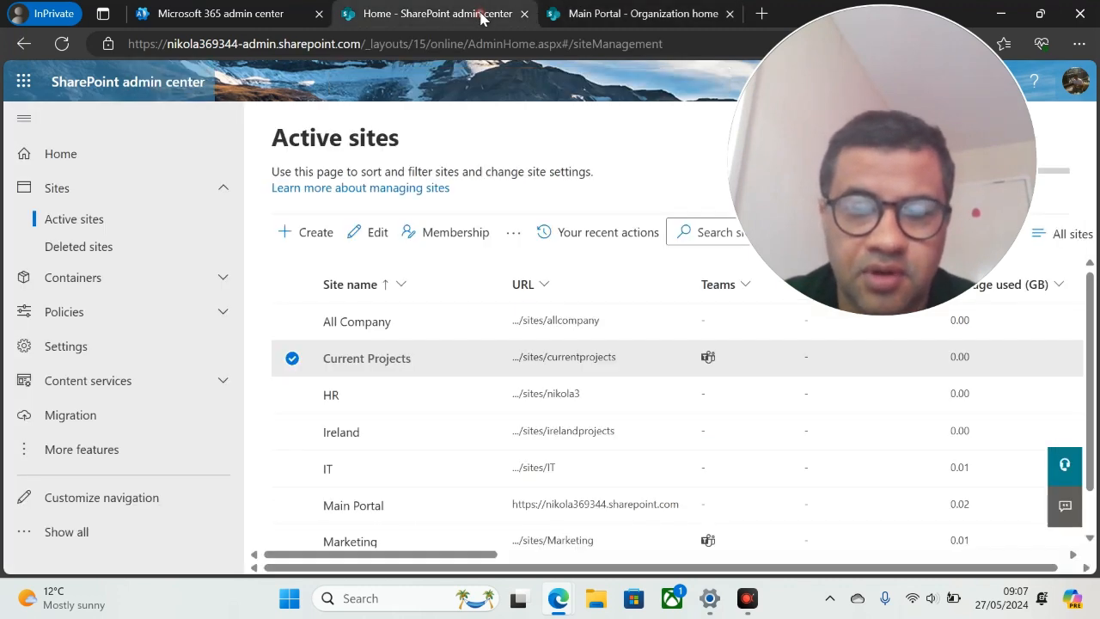
{"action": "left_click", "coordinate": [503, 13]}
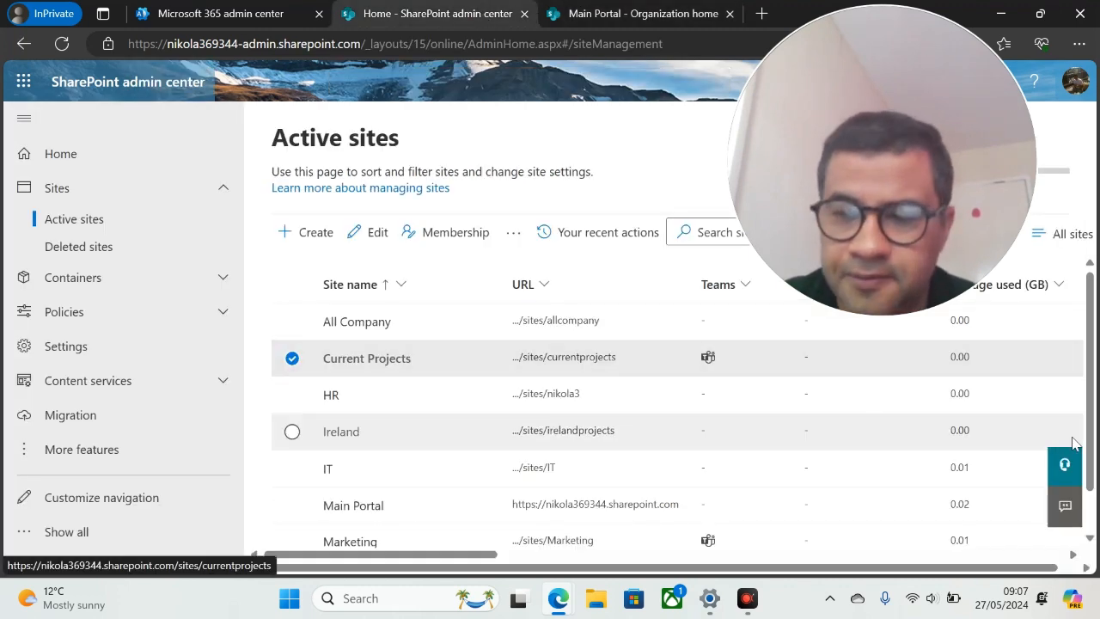
{"action": "scroll", "coordinate": [1074, 438], "scroll_direction": "down", "scroll_amount": 1}
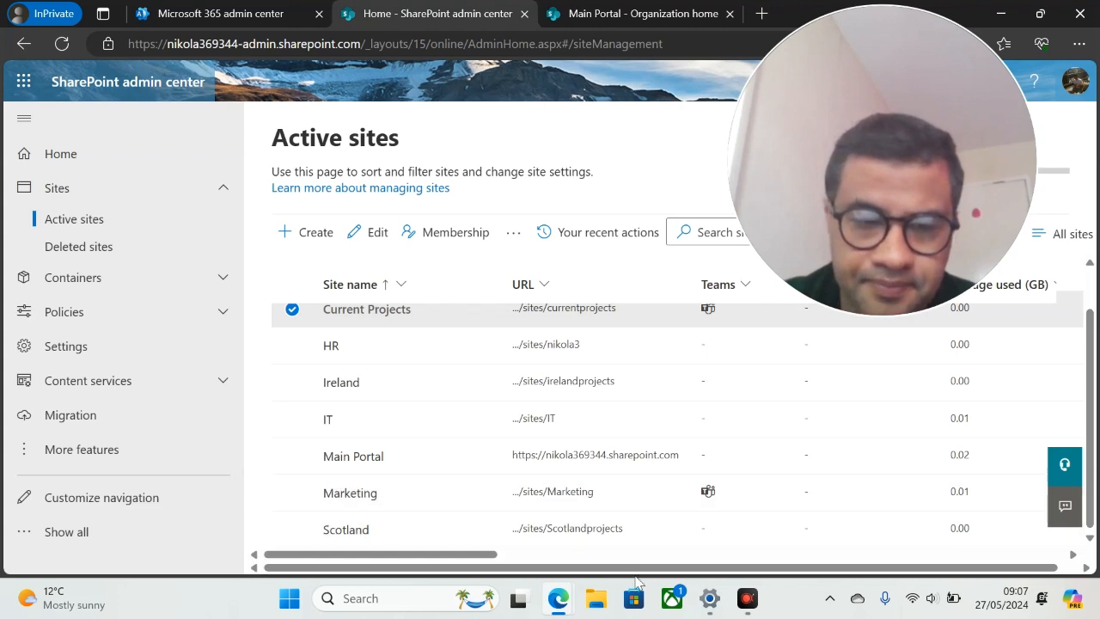
{"action": "right_click", "coordinate": [540, 382]}
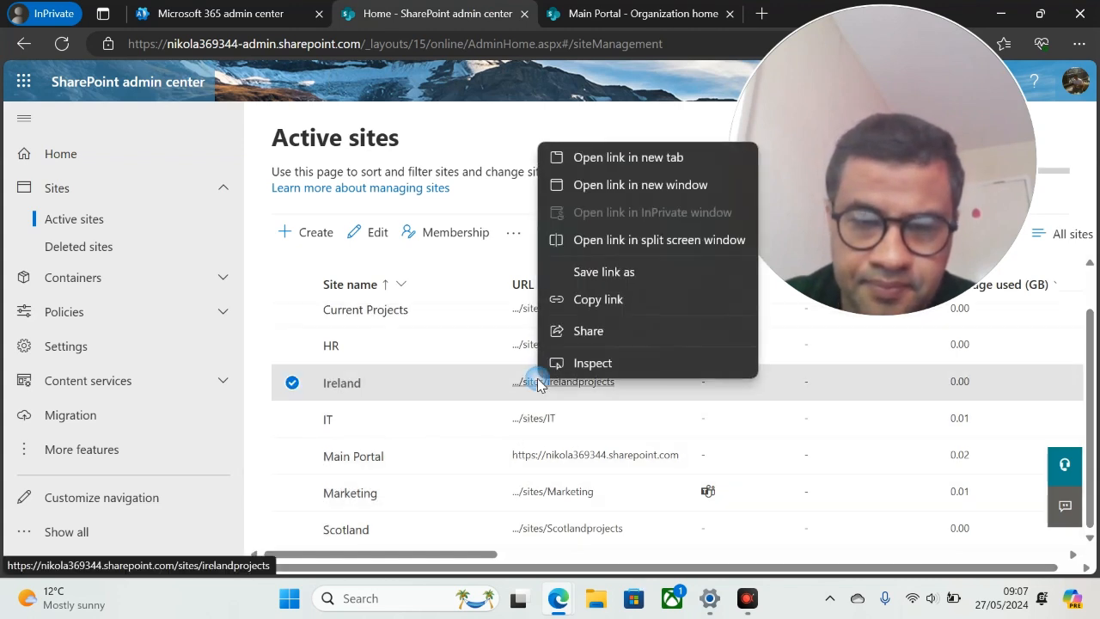
{"action": "left_click", "coordinate": [577, 301]}
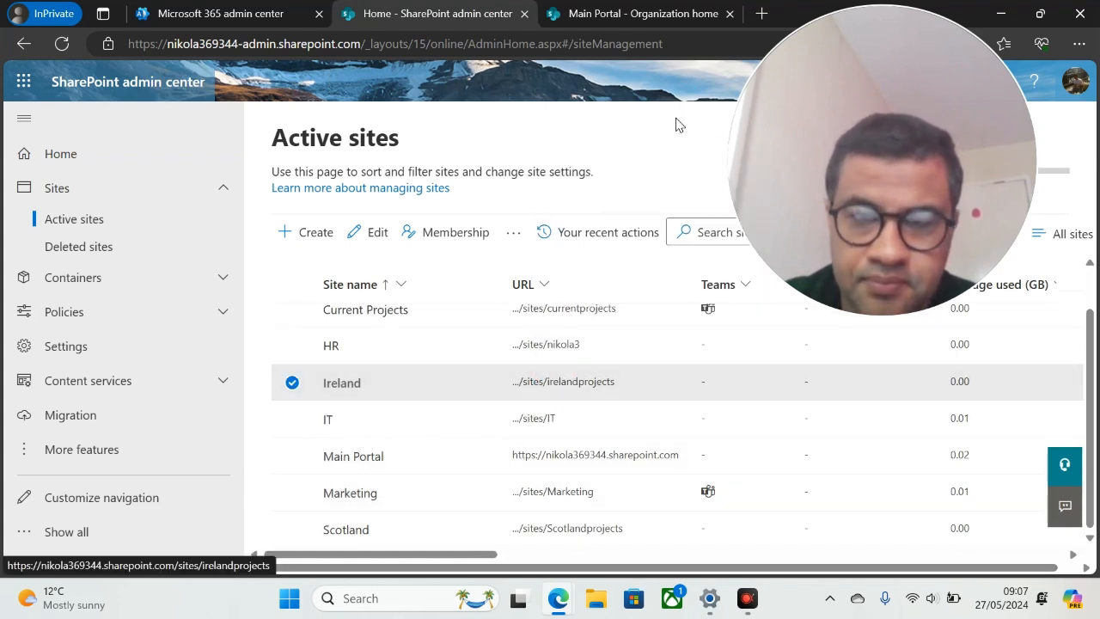
{"action": "left_click", "coordinate": [607, 12]}
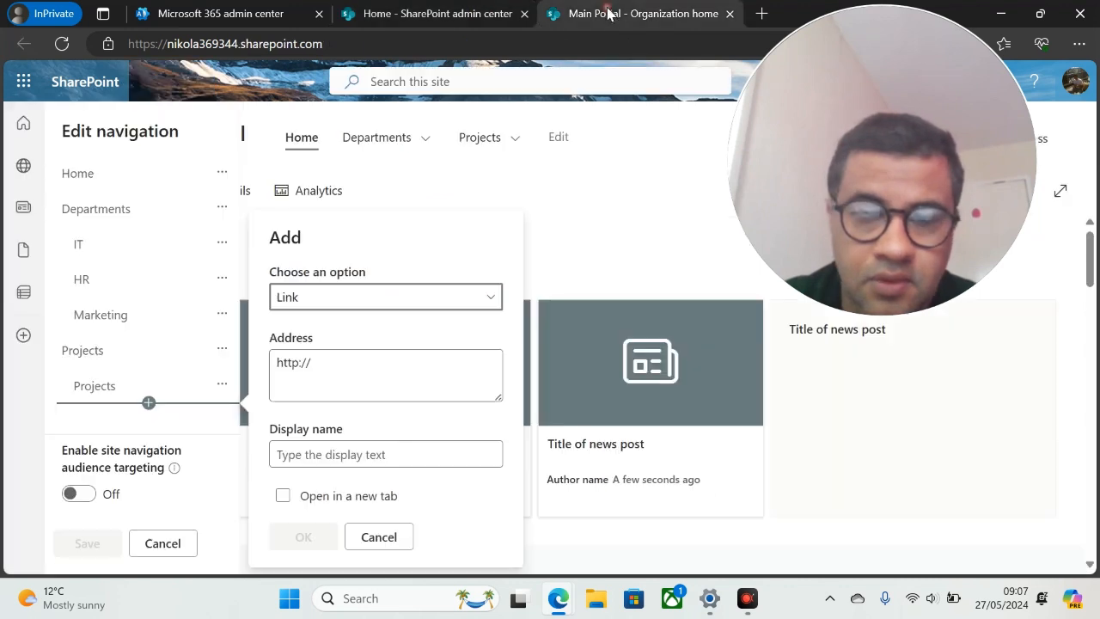
Add the navigation link with the display name Ireland and the copied Ireland site address.
{"action": "left_click", "coordinate": [374, 455]}
{"action": "type", "text": "Ireland"}
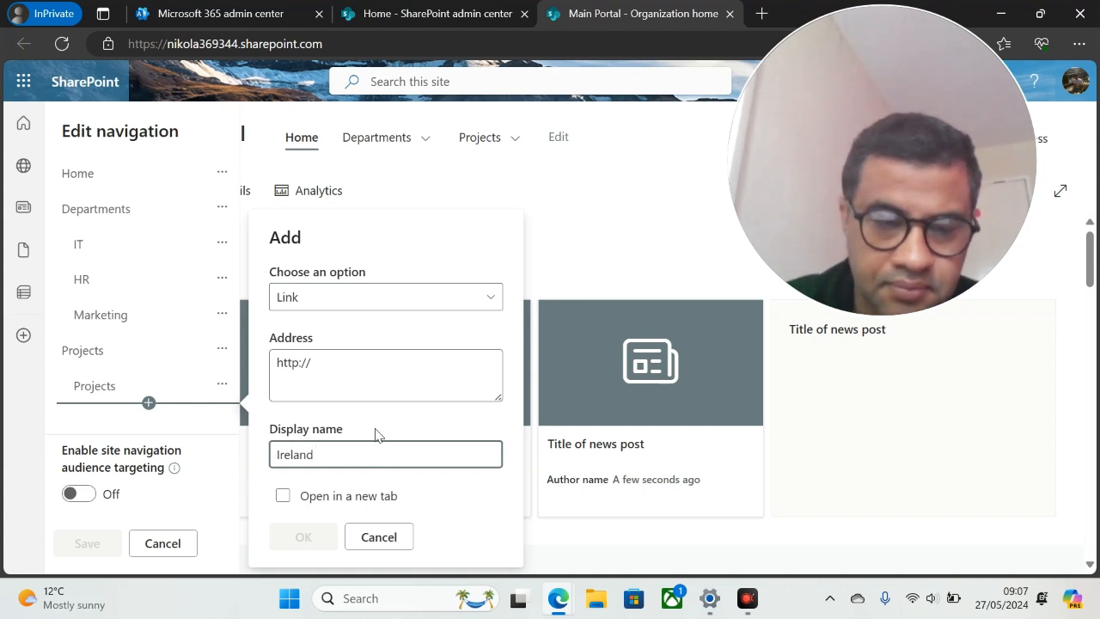
{"action": "left_click_drag", "start_coordinate": [316, 363], "coordinate": [262, 362]}
{"action": "key", "text": "ctrl+v"}
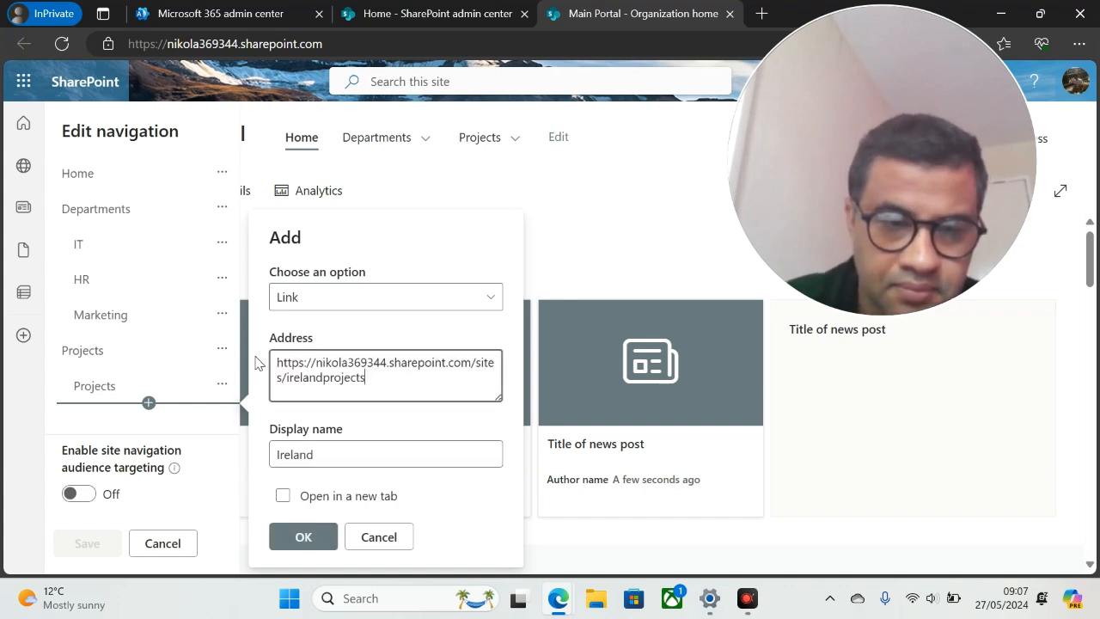
{"action": "left_click", "coordinate": [328, 535]}
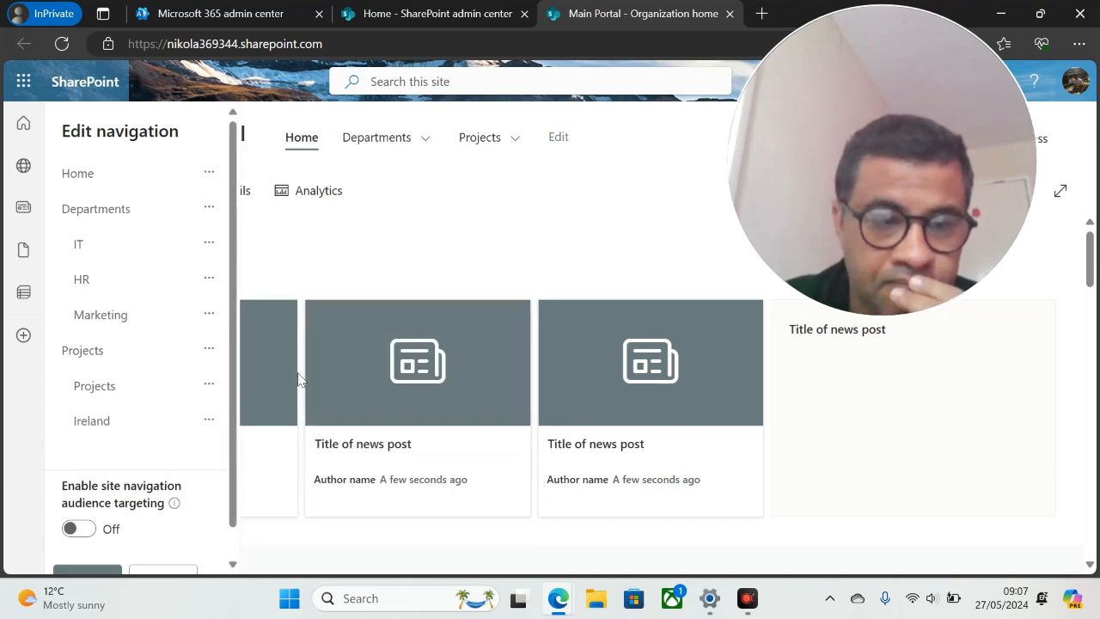
Make the Ireland link a sub link of the nested Projects link and promote it back up one level.
{"action": "left_click", "coordinate": [209, 423]}
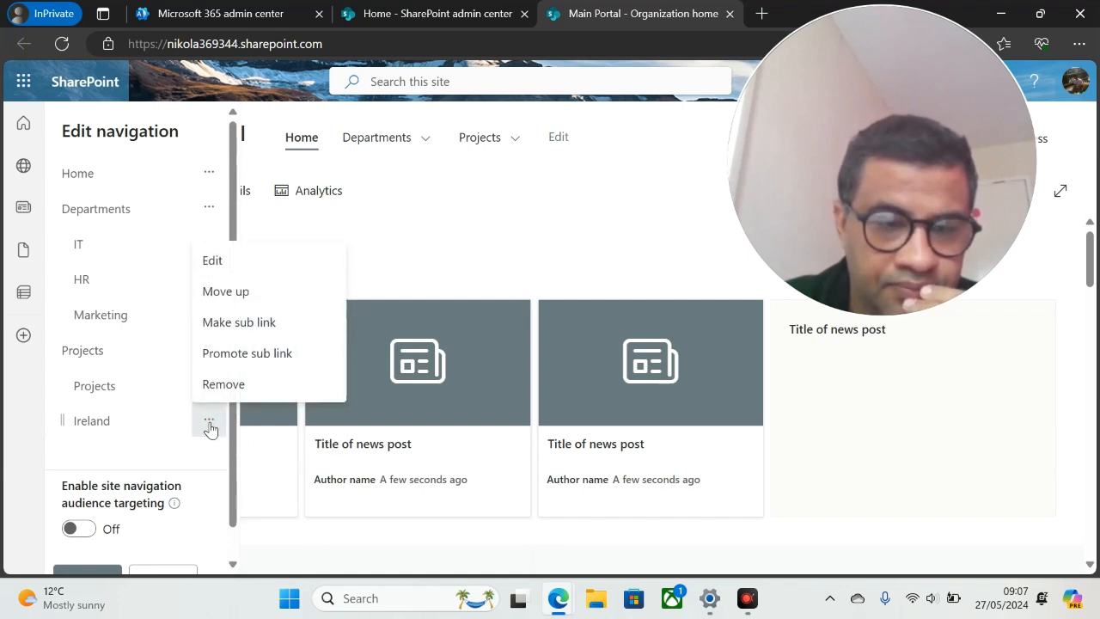
{"action": "left_click", "coordinate": [239, 322]}
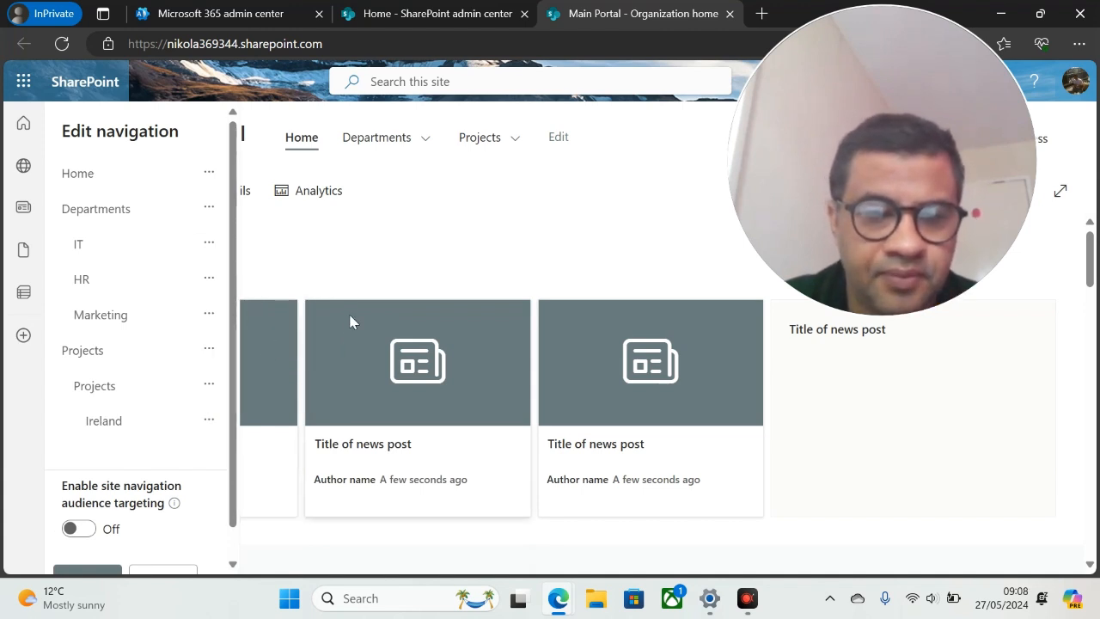
{"action": "left_click", "coordinate": [210, 420]}
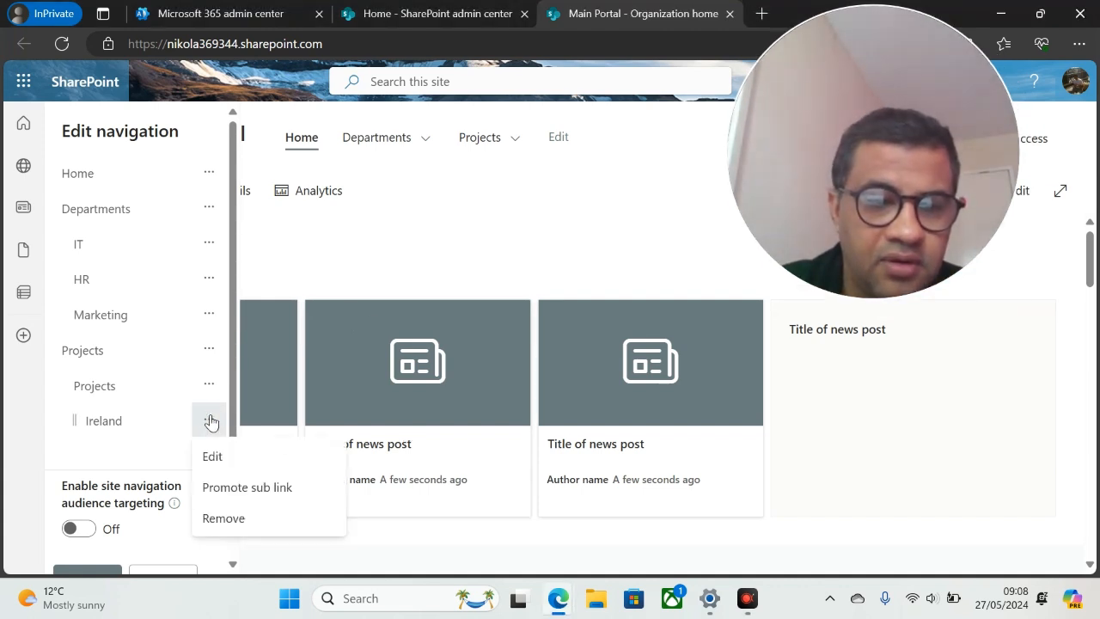
{"action": "left_click", "coordinate": [247, 488]}
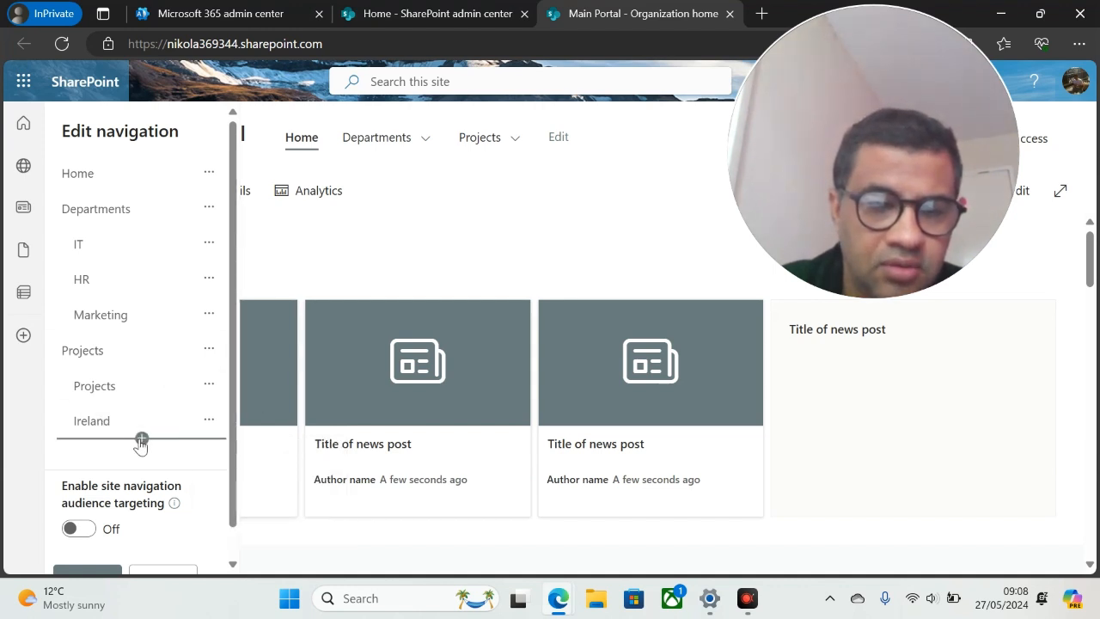
Start a new navigation link below Ireland and copy the Scotland site's link from the active sites list.
{"action": "left_click", "coordinate": [142, 439]}
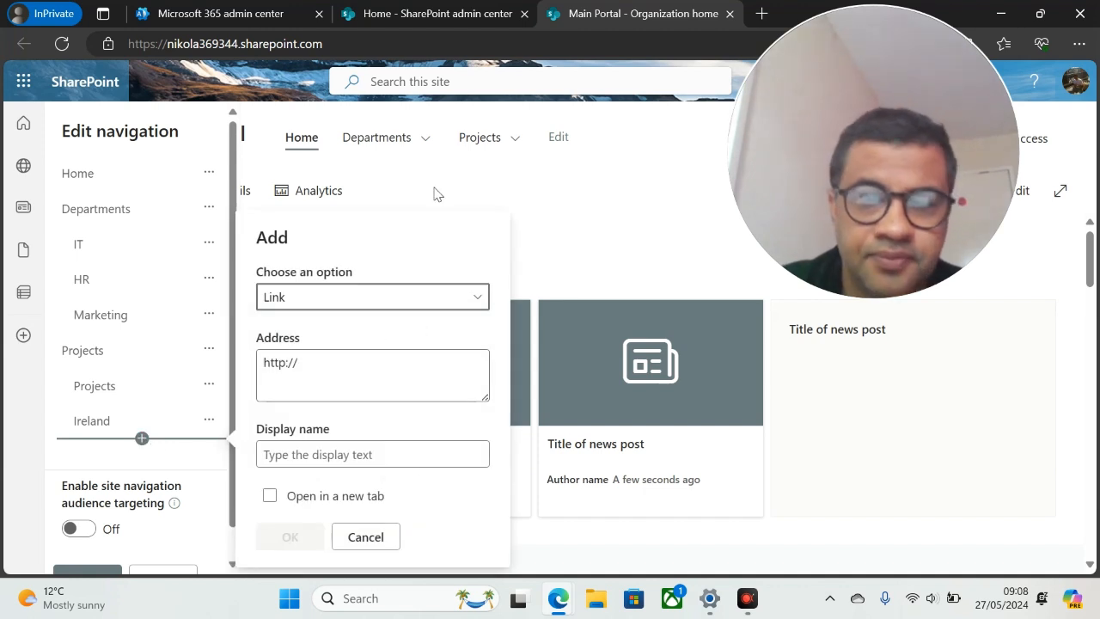
{"action": "left_click", "coordinate": [443, 11]}
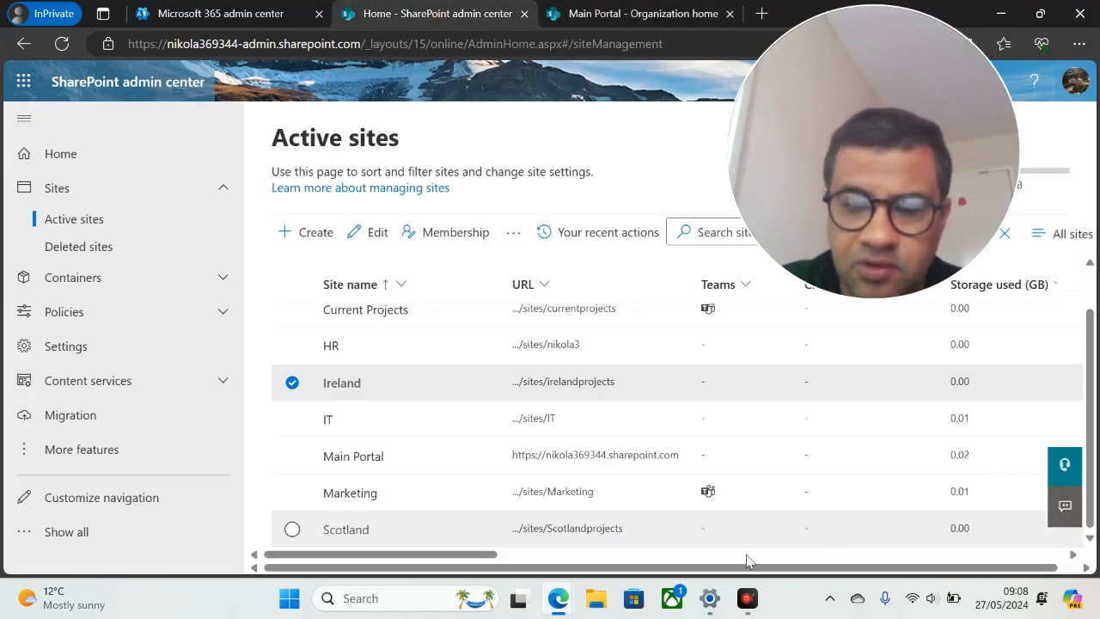
{"action": "right_click", "coordinate": [603, 531]}
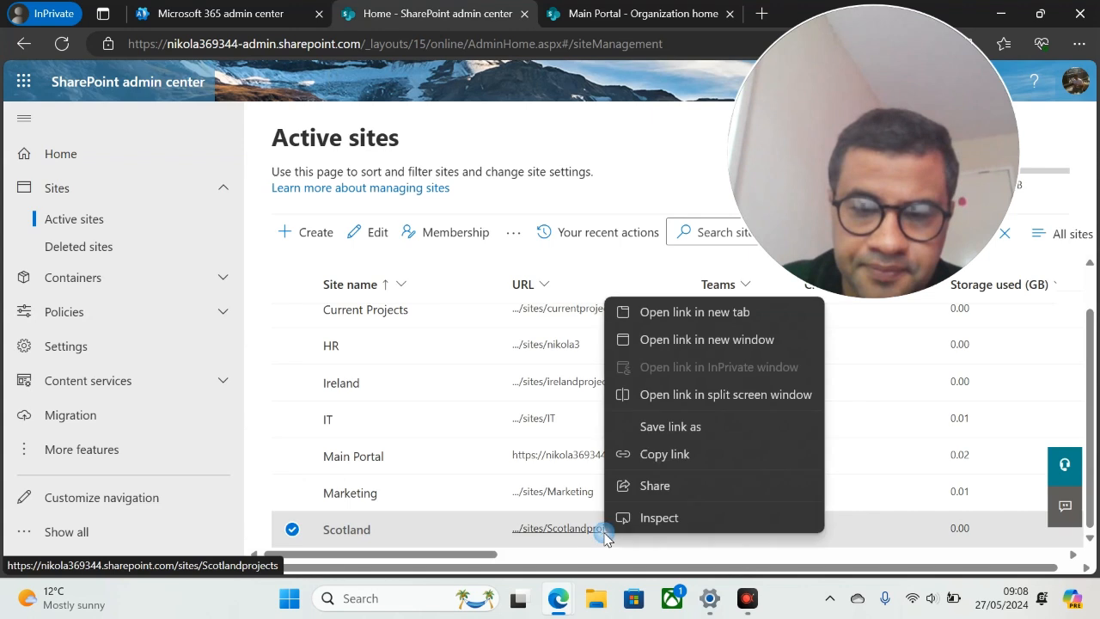
{"action": "left_click", "coordinate": [664, 453]}
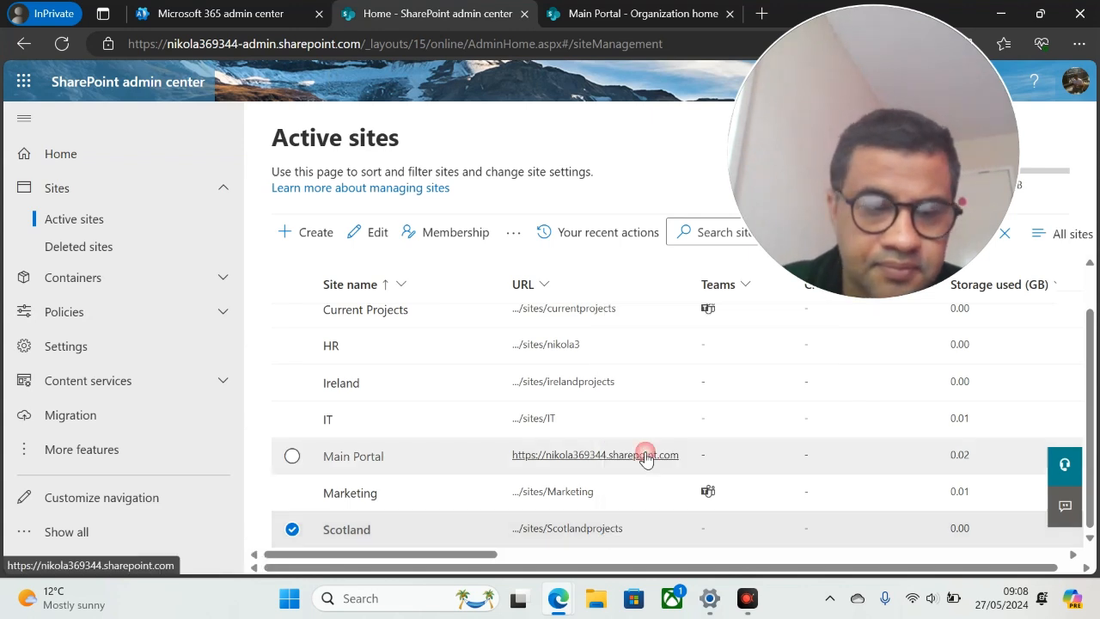
{"action": "left_click", "coordinate": [593, 12]}
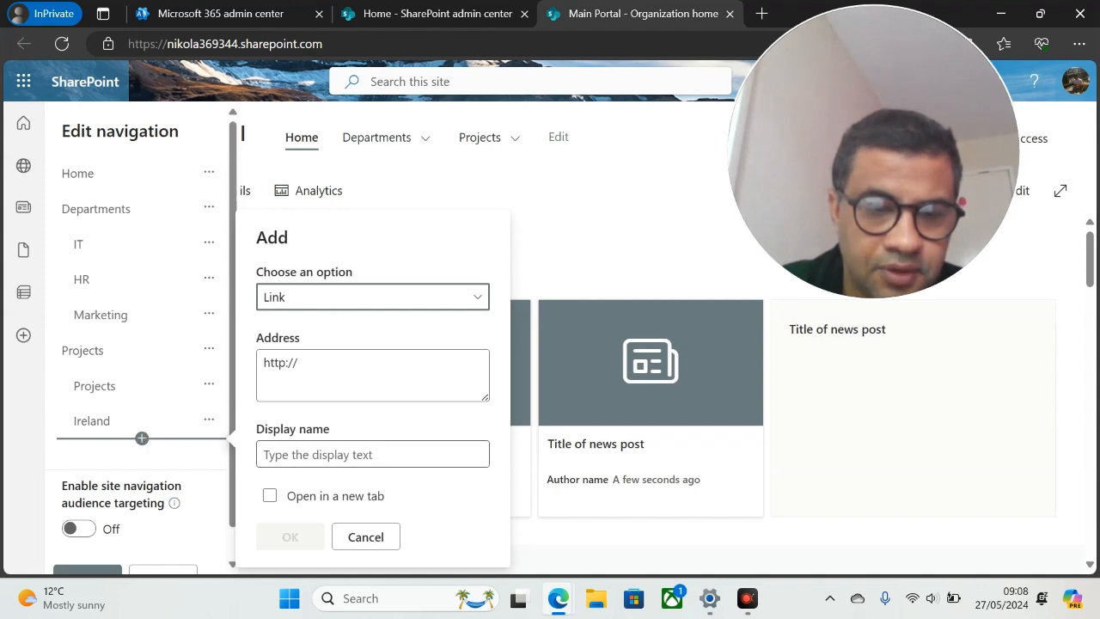
Add the navigation link with the display name Scotland and the copied Scotland site address.
{"action": "left_click", "coordinate": [322, 456]}
{"action": "type", "text": "Sco"}
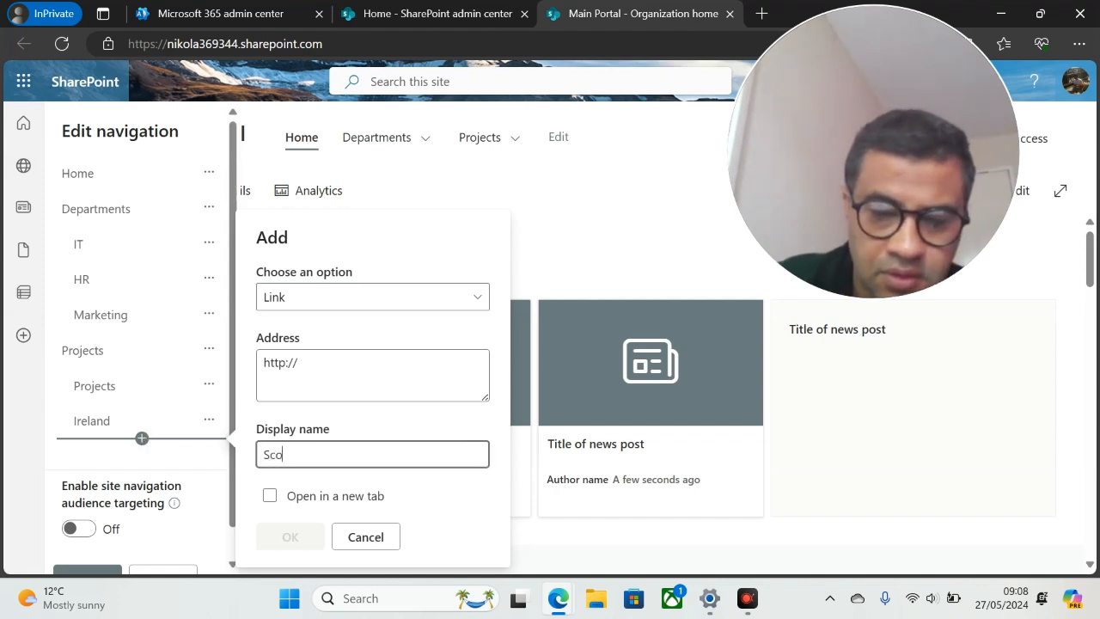
{"action": "type", "text": "tland"}
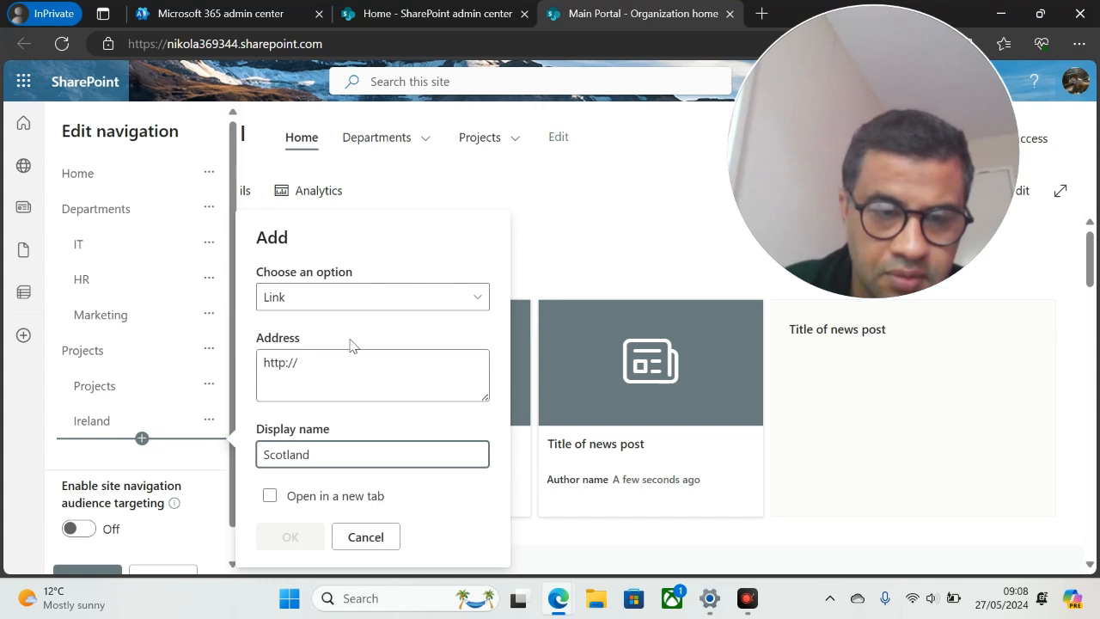
{"action": "left_click_drag", "start_coordinate": [307, 363], "coordinate": [215, 366]}
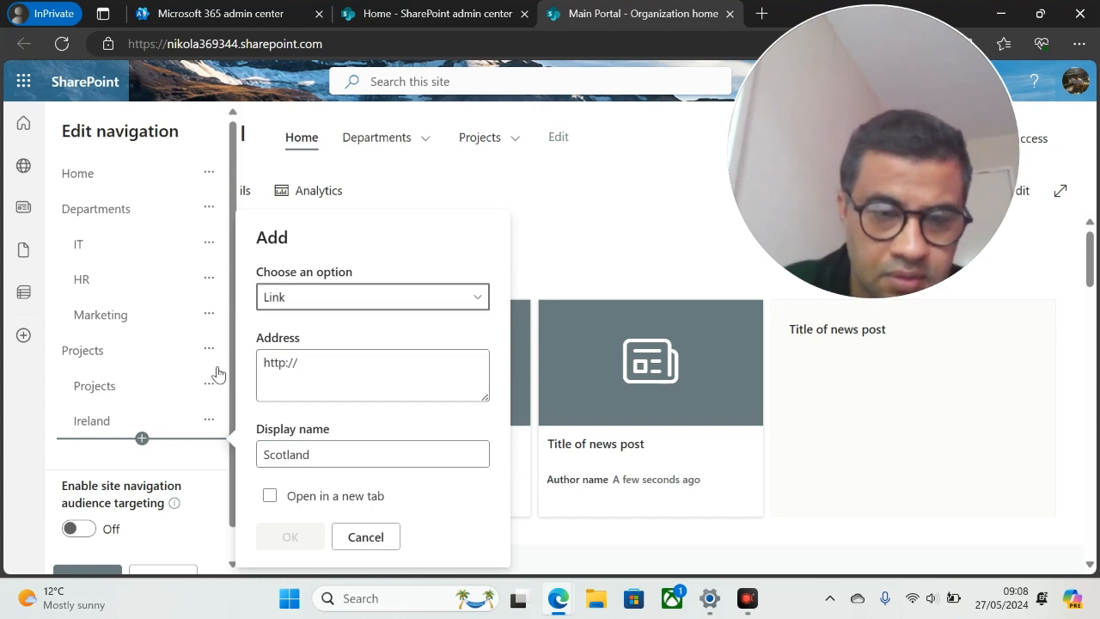
{"action": "key", "text": "Tab"}
{"action": "key", "text": "BackSpace"}
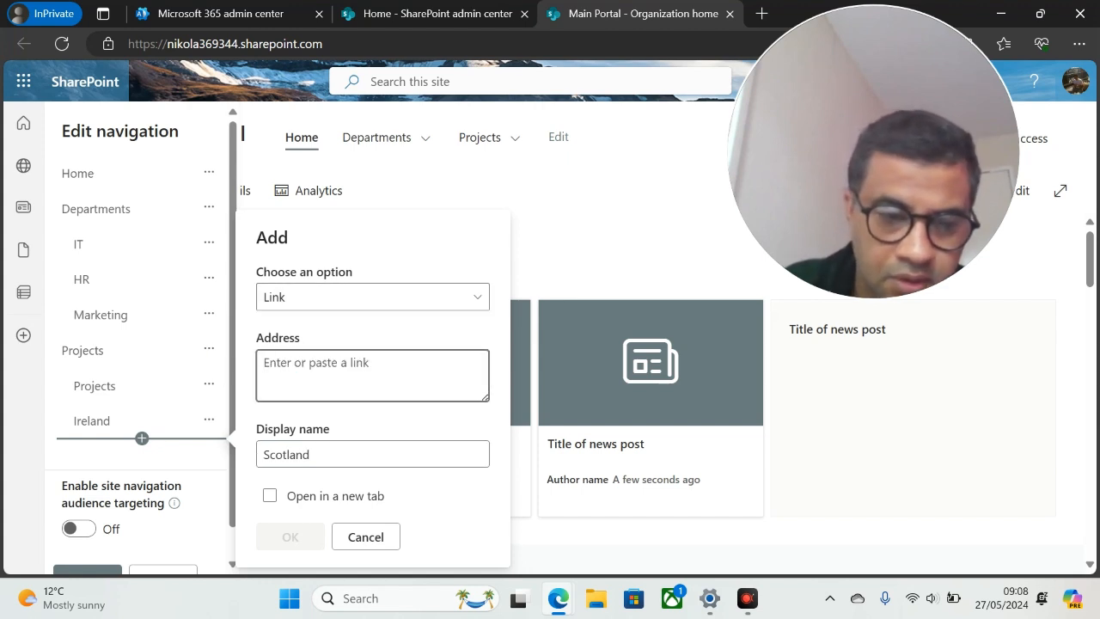
{"action": "key", "text": "ctrl+v"}
{"action": "left_click", "coordinate": [293, 536]}
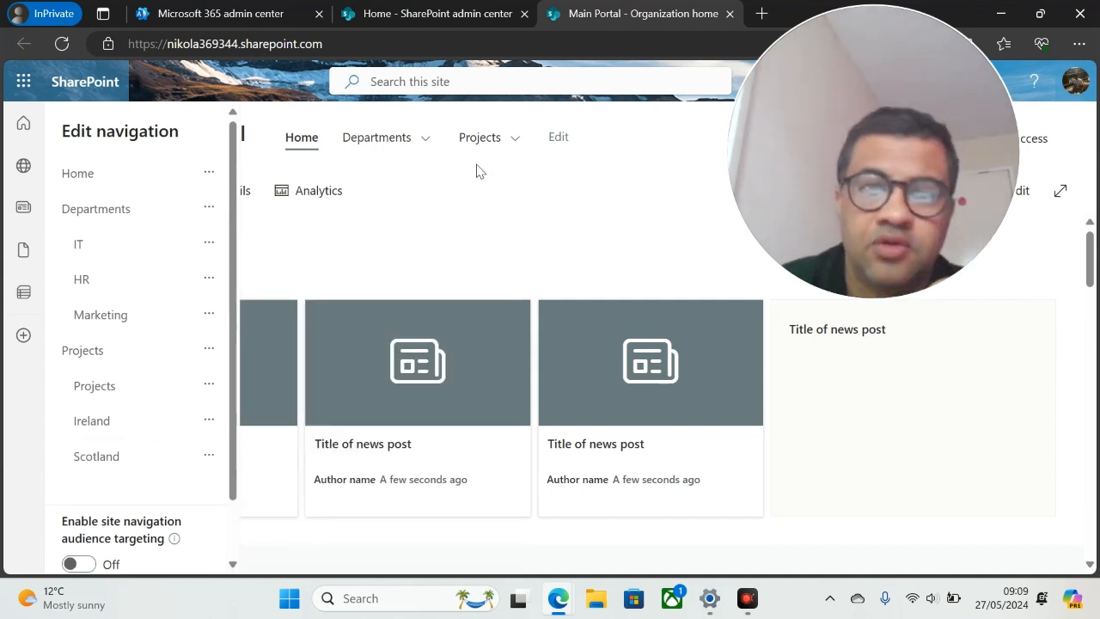
Switch to the SharePoint admin center and reload its active sites list.
{"action": "left_click", "coordinate": [421, 17]}
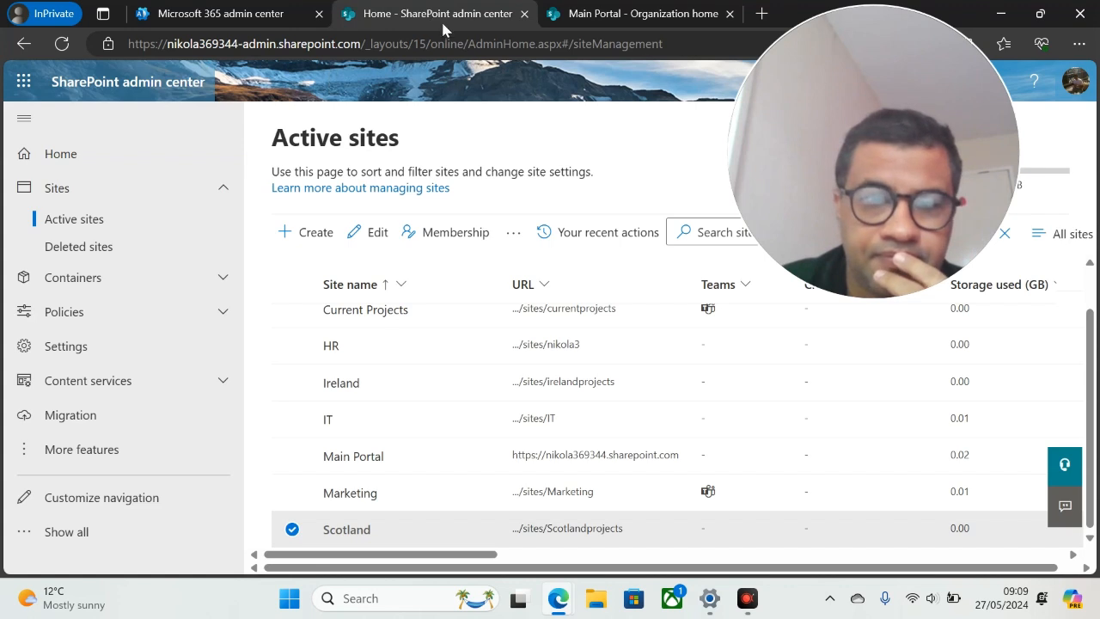
{"action": "left_click", "coordinate": [448, 43]}
{"action": "key", "text": "Return"}
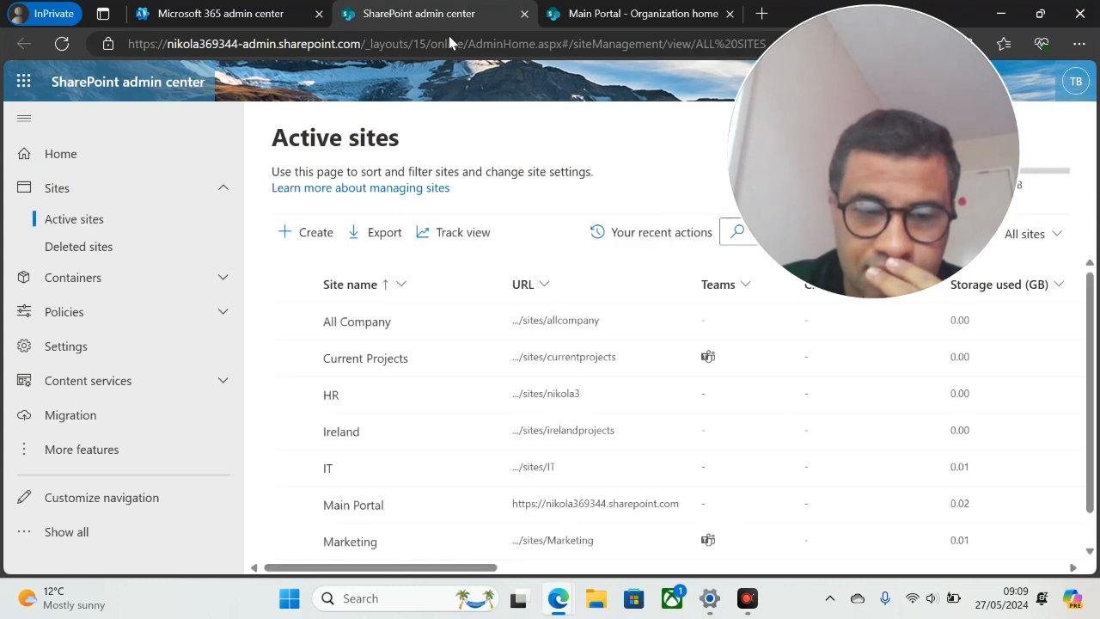
Save the edited navigation of the Main Portal site and reload its home page.
{"action": "left_click", "coordinate": [632, 14]}
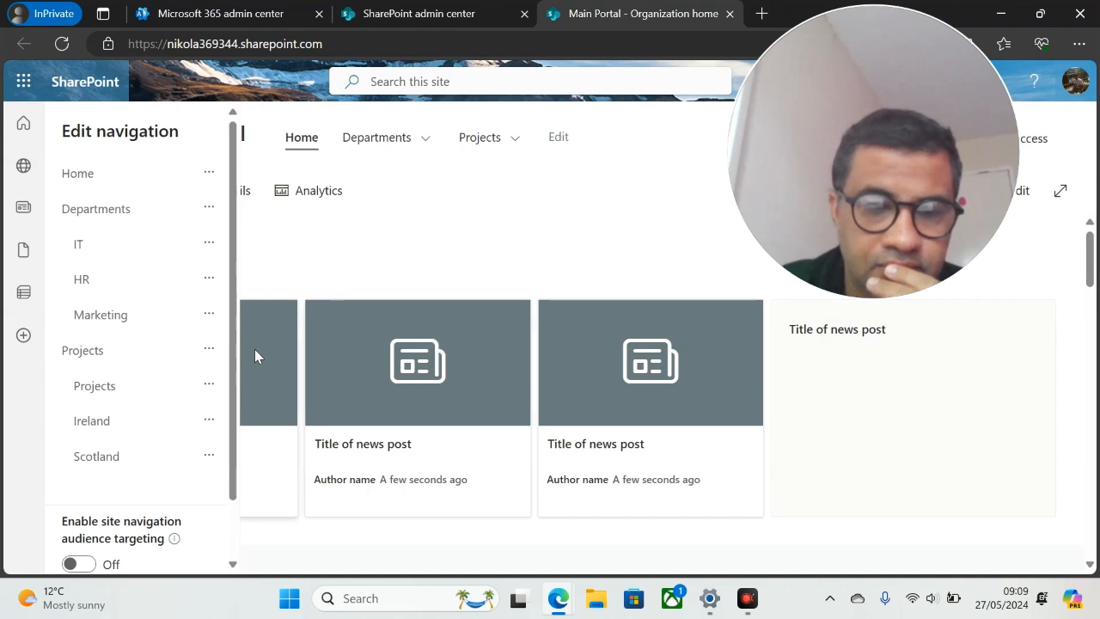
{"action": "left_click_drag", "start_coordinate": [232, 345], "coordinate": [235, 491]}
{"action": "left_click", "coordinate": [112, 550]}
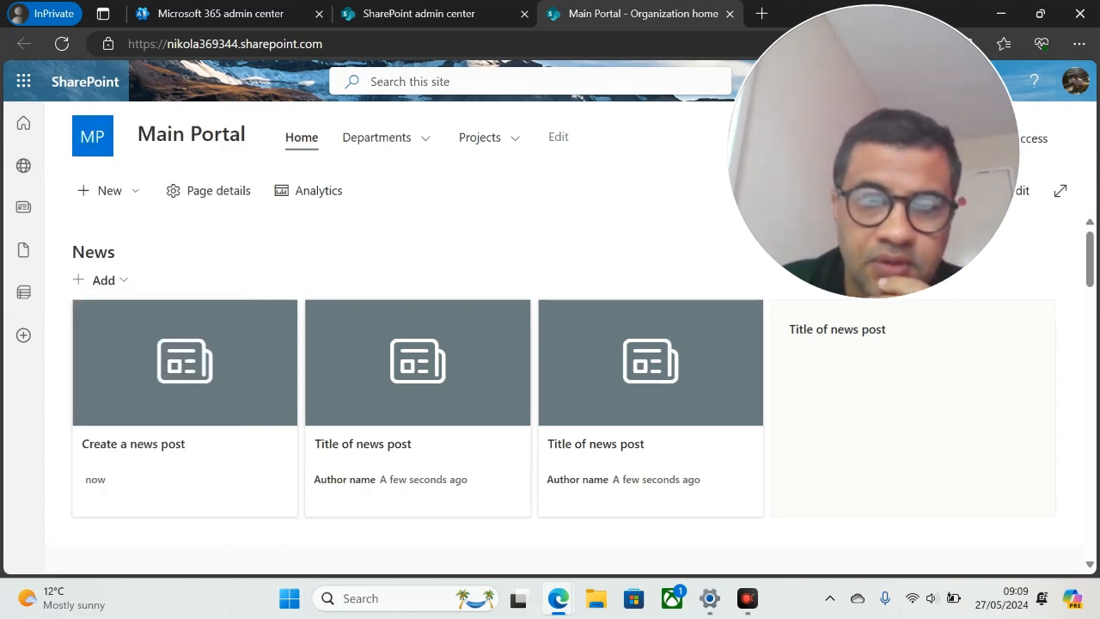
{"action": "left_click", "coordinate": [455, 44]}
{"action": "key", "text": "Return"}
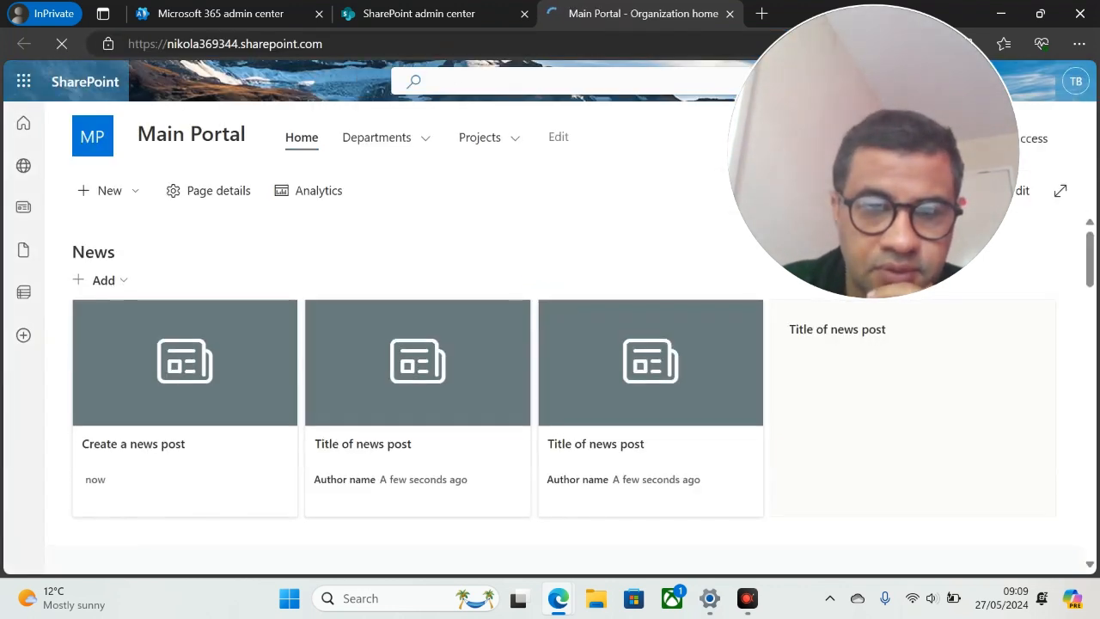
Expand the Departments and Projects menus in the Main Portal navigation to check their sub links.
{"action": "left_click", "coordinate": [425, 140]}
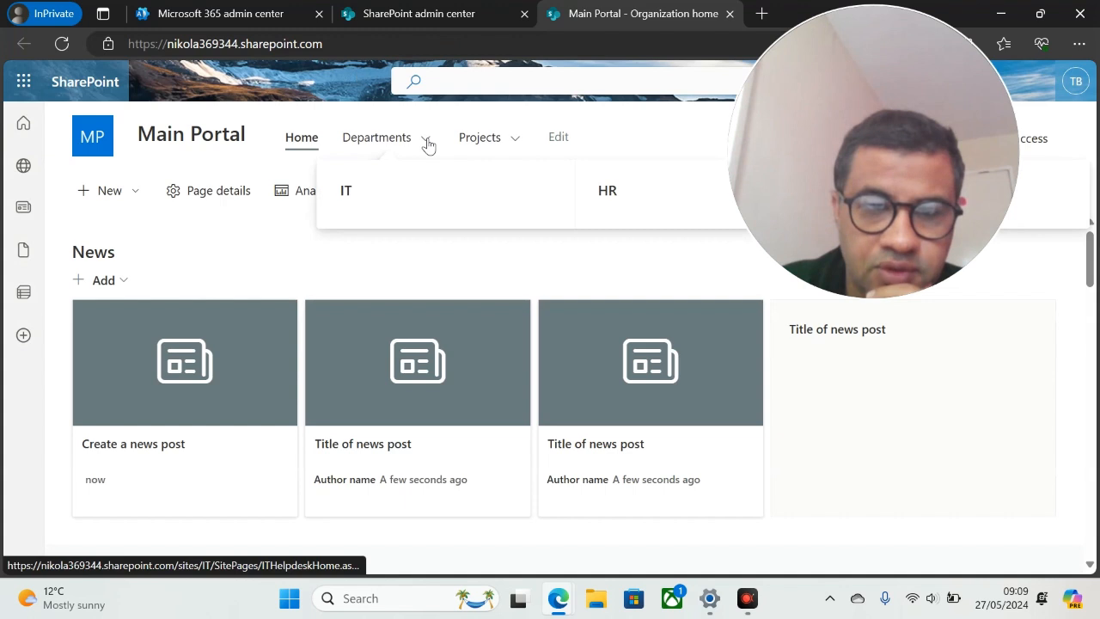
{"action": "left_click", "coordinate": [426, 143]}
{"action": "left_click", "coordinate": [426, 142]}
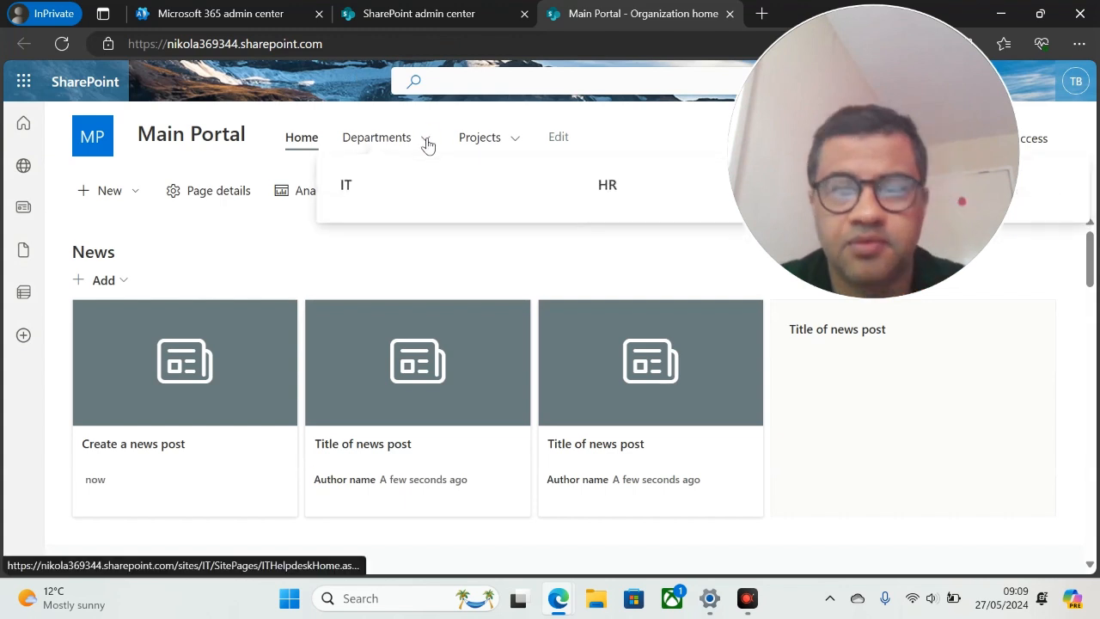
{"action": "left_click", "coordinate": [514, 139]}
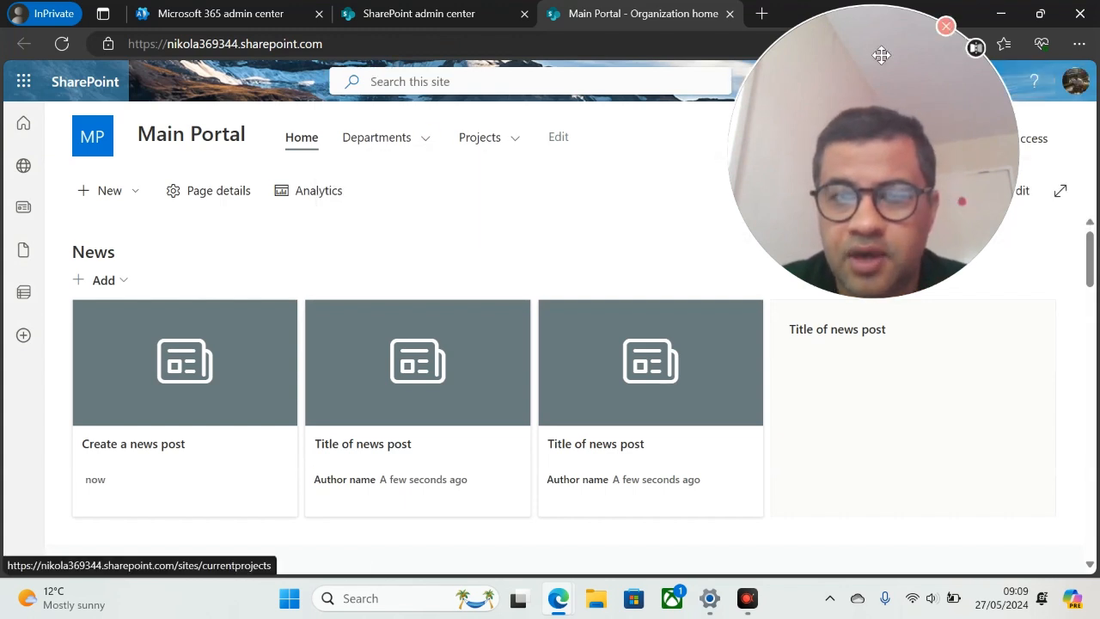
{"action": "left_click_drag", "start_coordinate": [882, 76], "coordinate": [865, 148]}
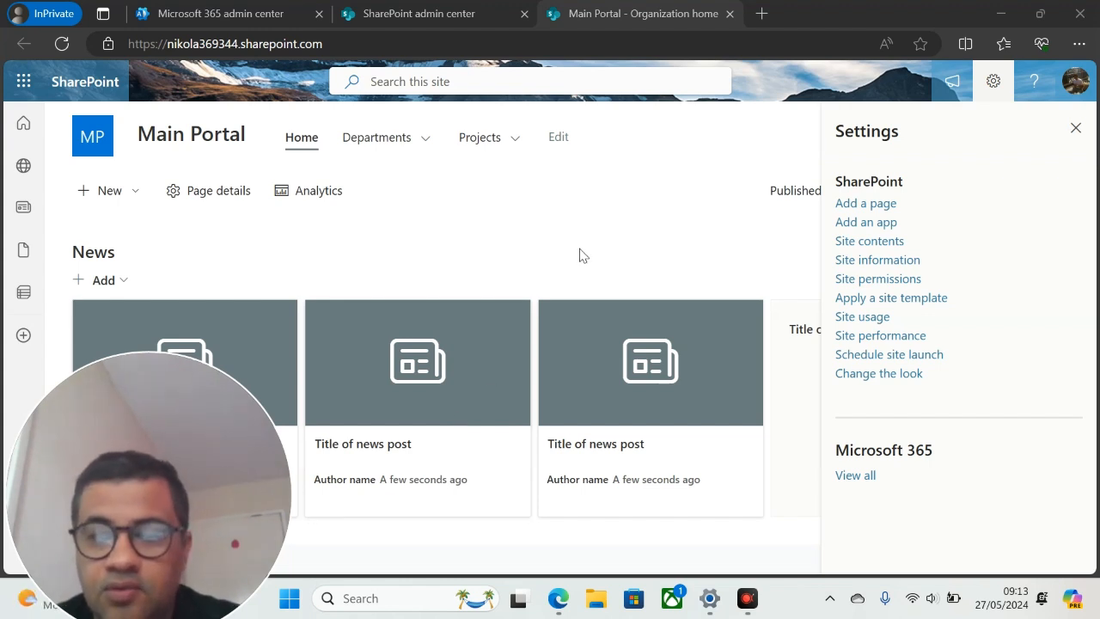
Apply the Cobalt theme to the Main Portal site through Change the look and save it.
{"action": "left_click", "coordinate": [673, 216]}
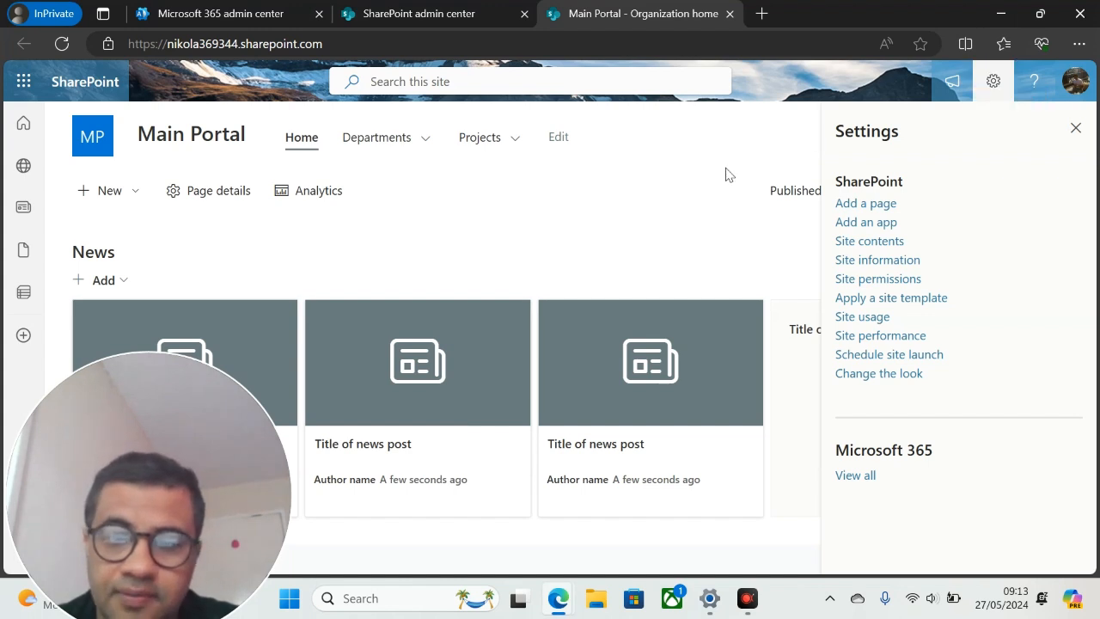
{"action": "left_click", "coordinate": [856, 375]}
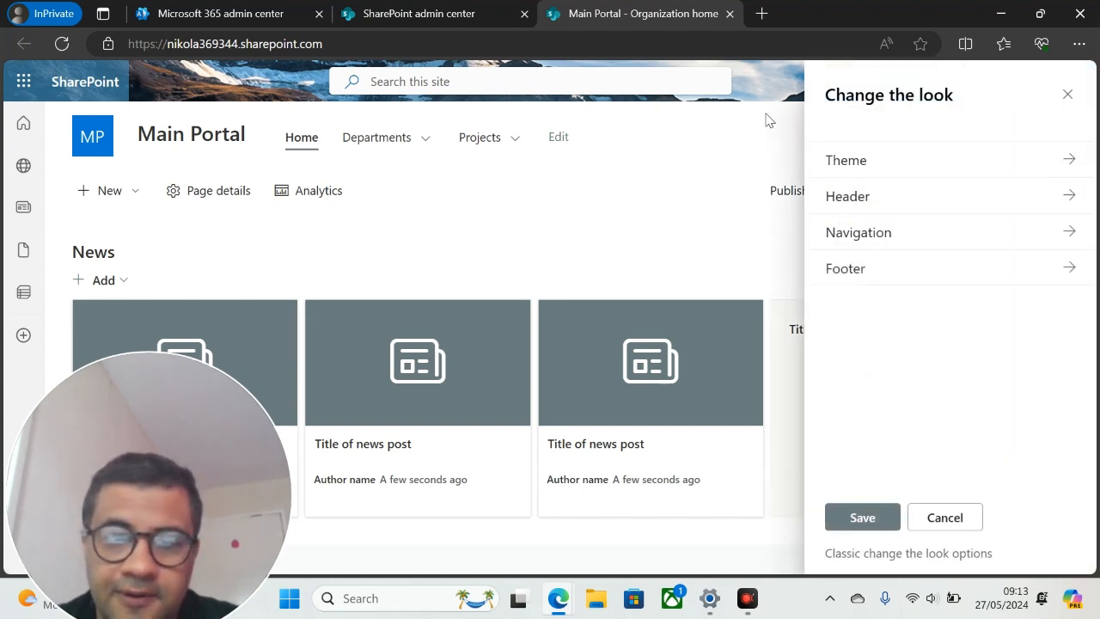
{"action": "left_click", "coordinate": [875, 174]}
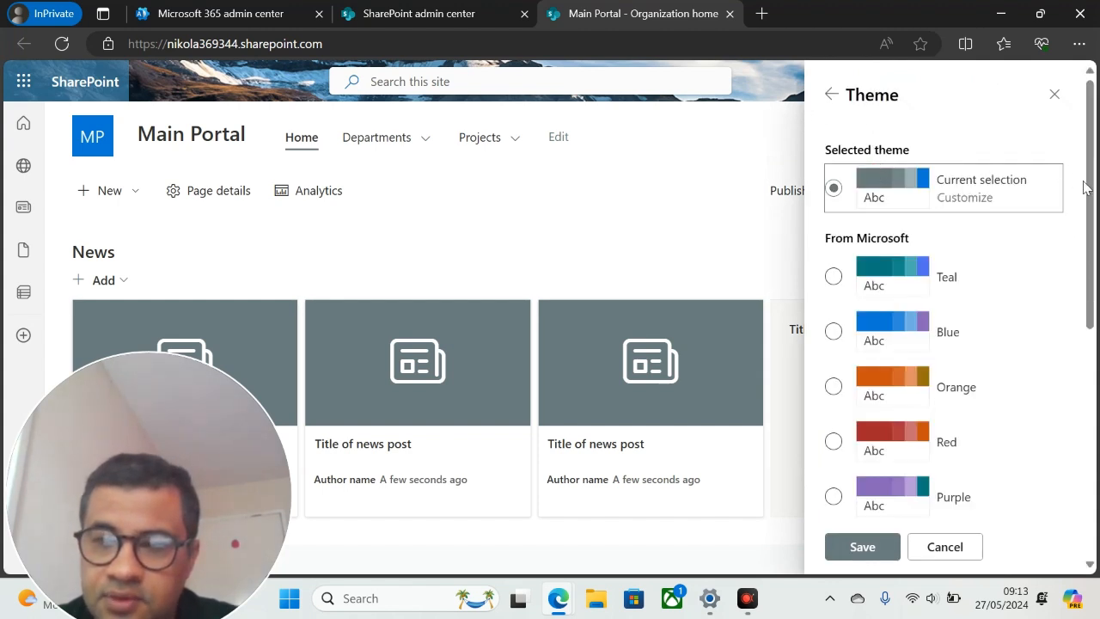
{"action": "left_click_drag", "start_coordinate": [1084, 187], "coordinate": [1086, 376]}
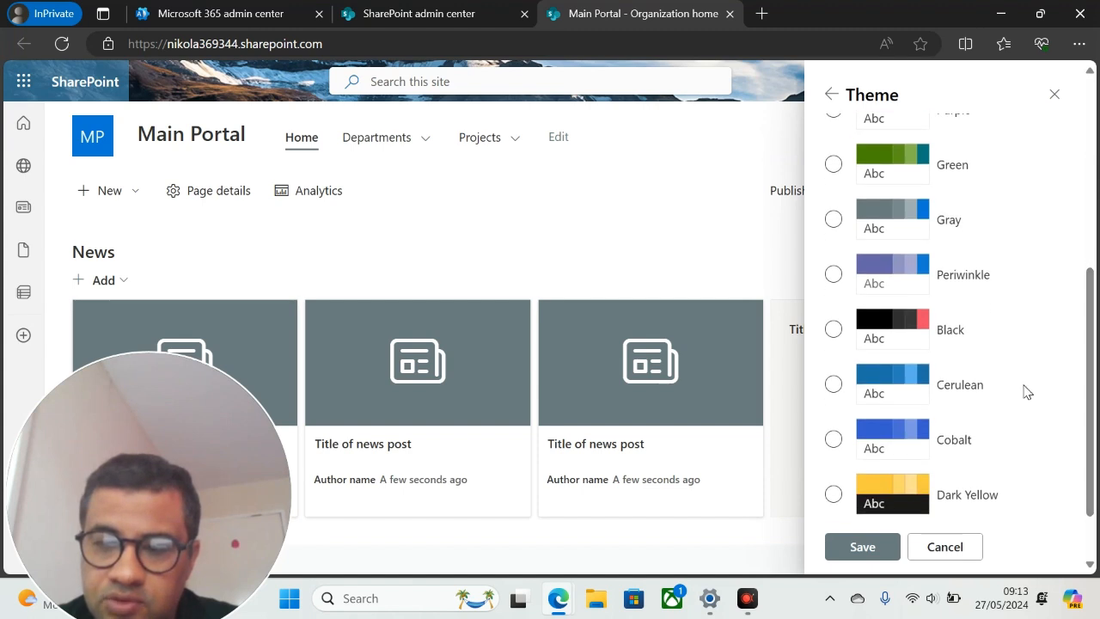
{"action": "left_click", "coordinate": [839, 438]}
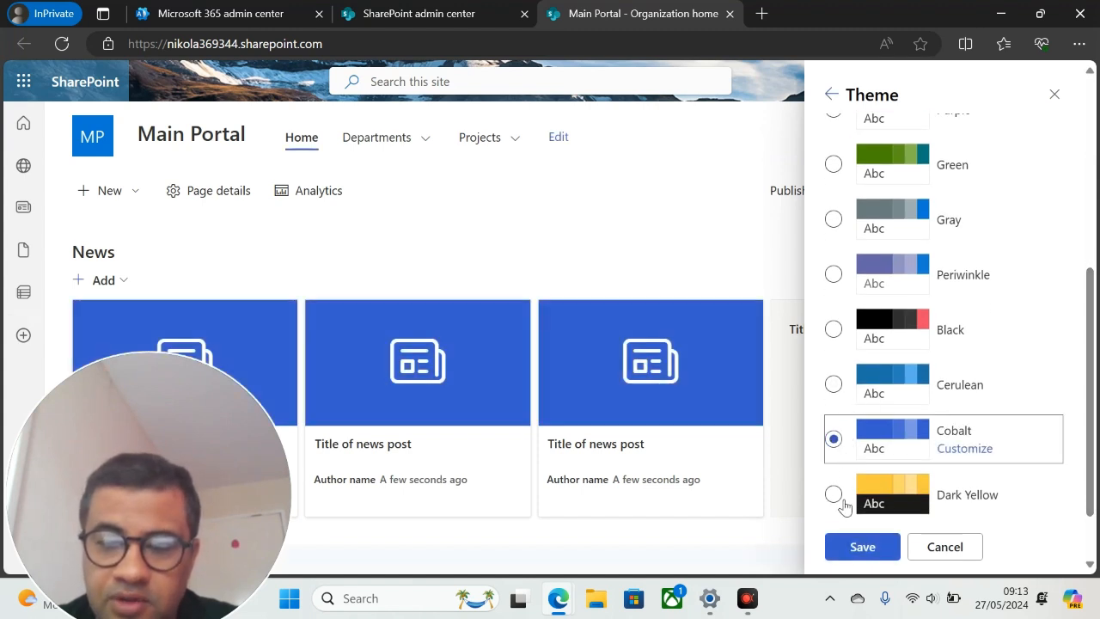
{"action": "left_click", "coordinate": [852, 548]}
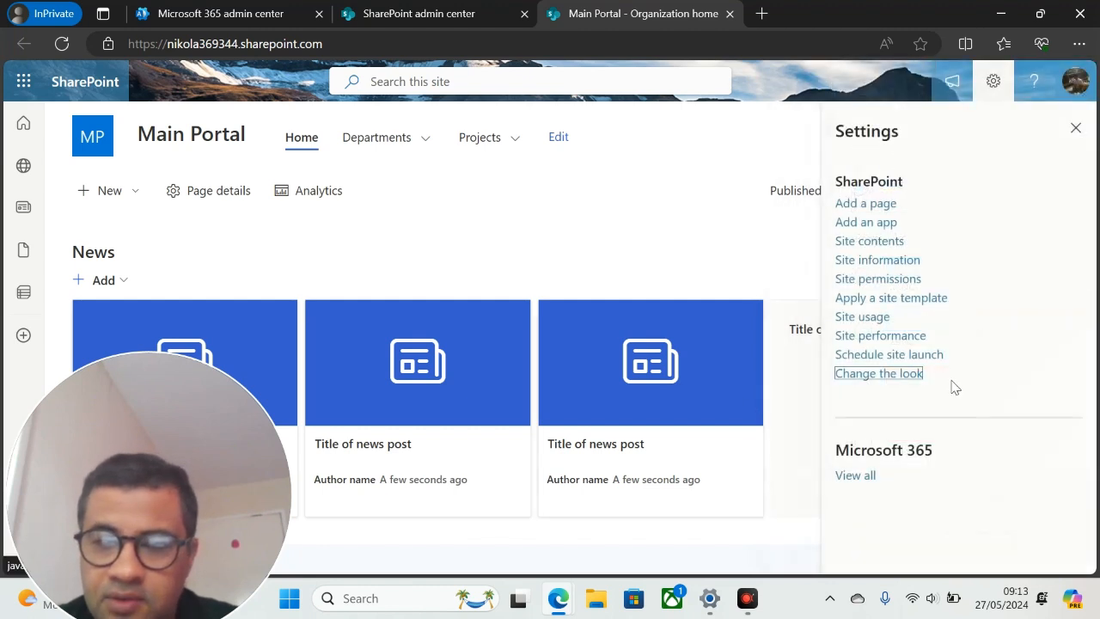
Set the site header's layout to Standard through Change the look and save it.
{"action": "left_click", "coordinate": [892, 375]}
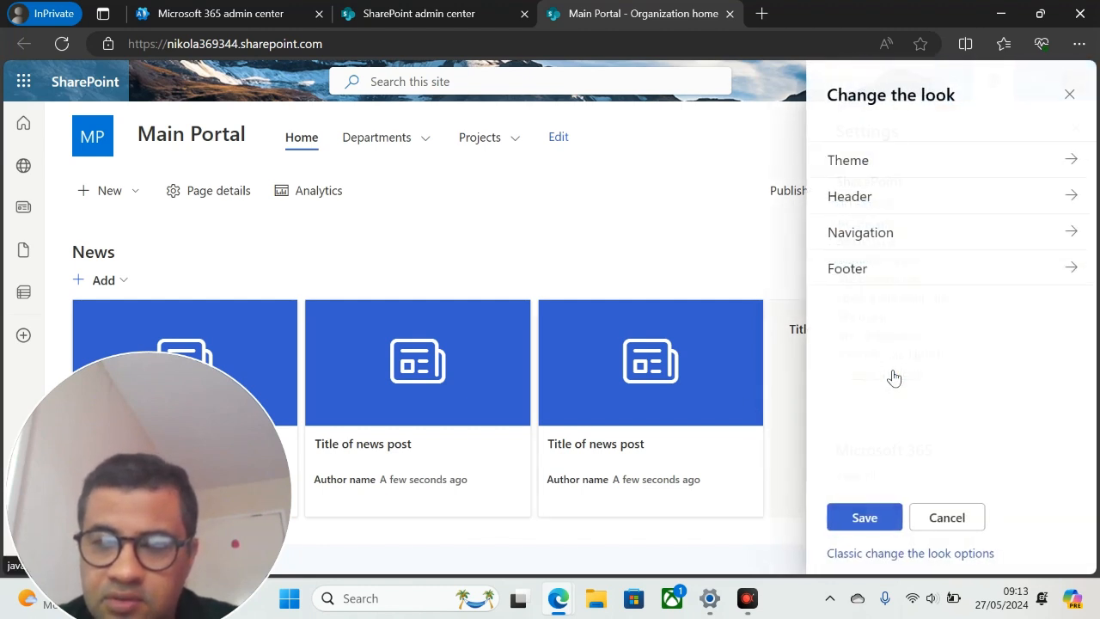
{"action": "left_click", "coordinate": [959, 190]}
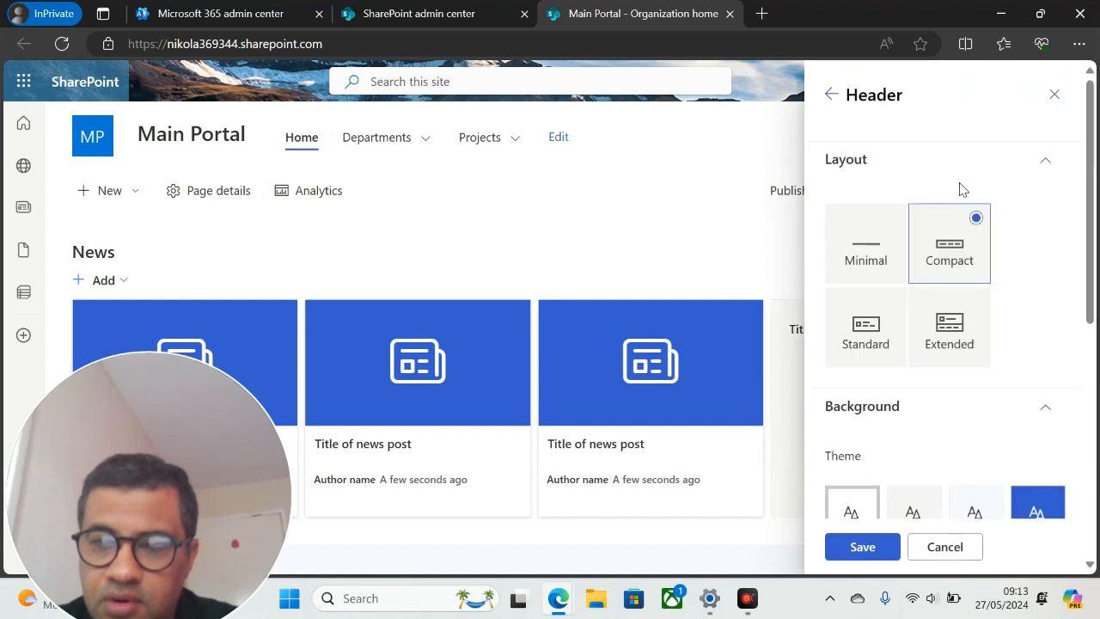
{"action": "left_click", "coordinate": [887, 342]}
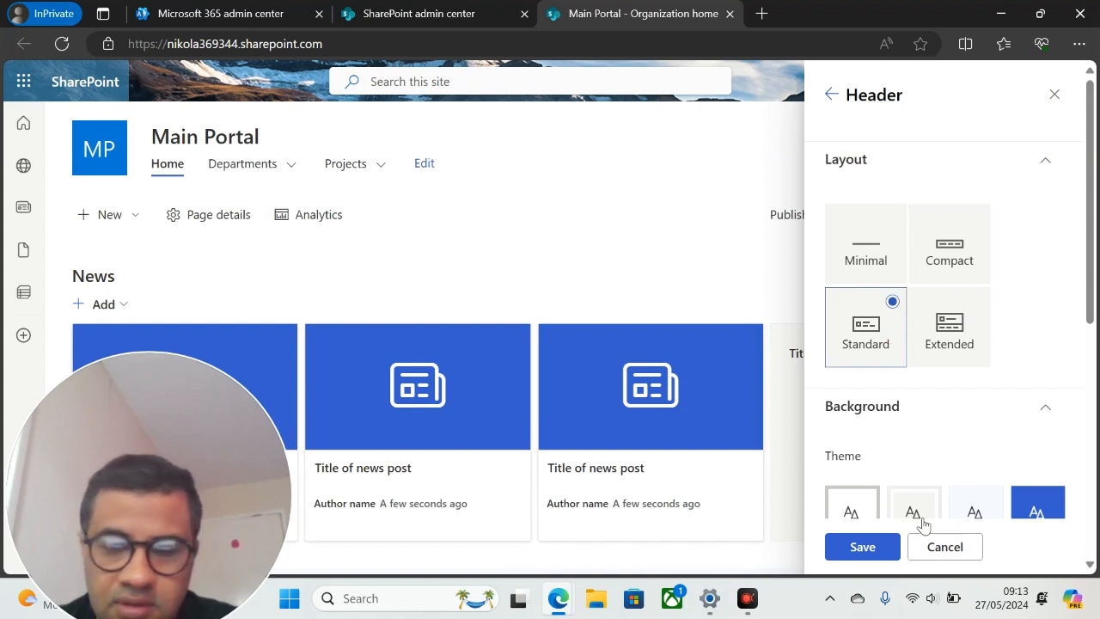
{"action": "left_click", "coordinate": [876, 548]}
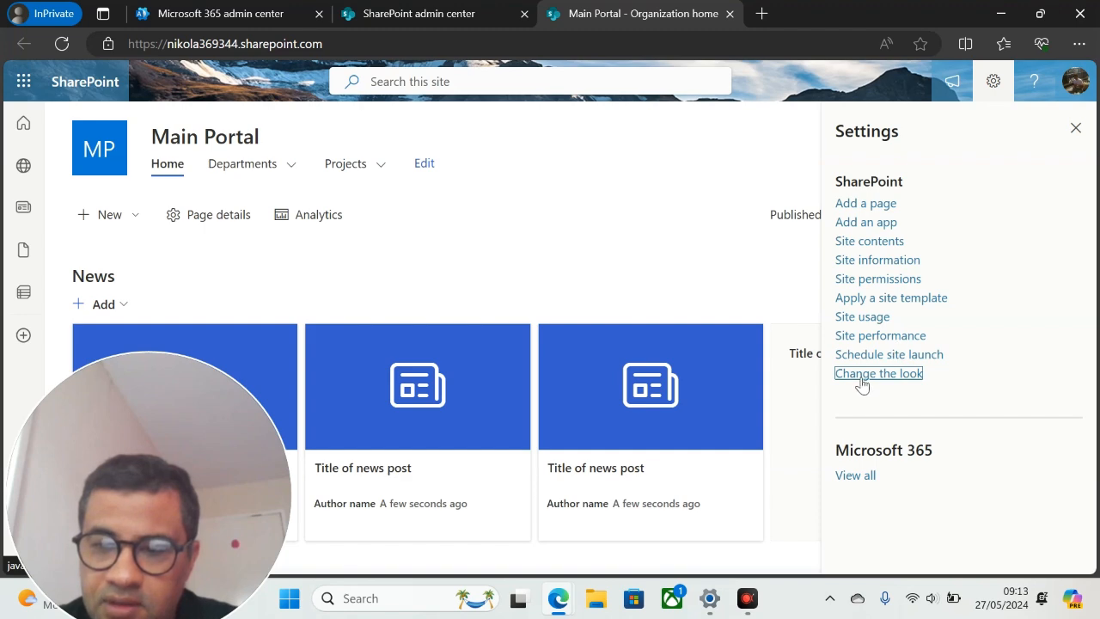
Review the site navigation visibility and menu style options in Change the look and save them with the Mega menu style.
{"action": "left_click", "coordinate": [870, 375]}
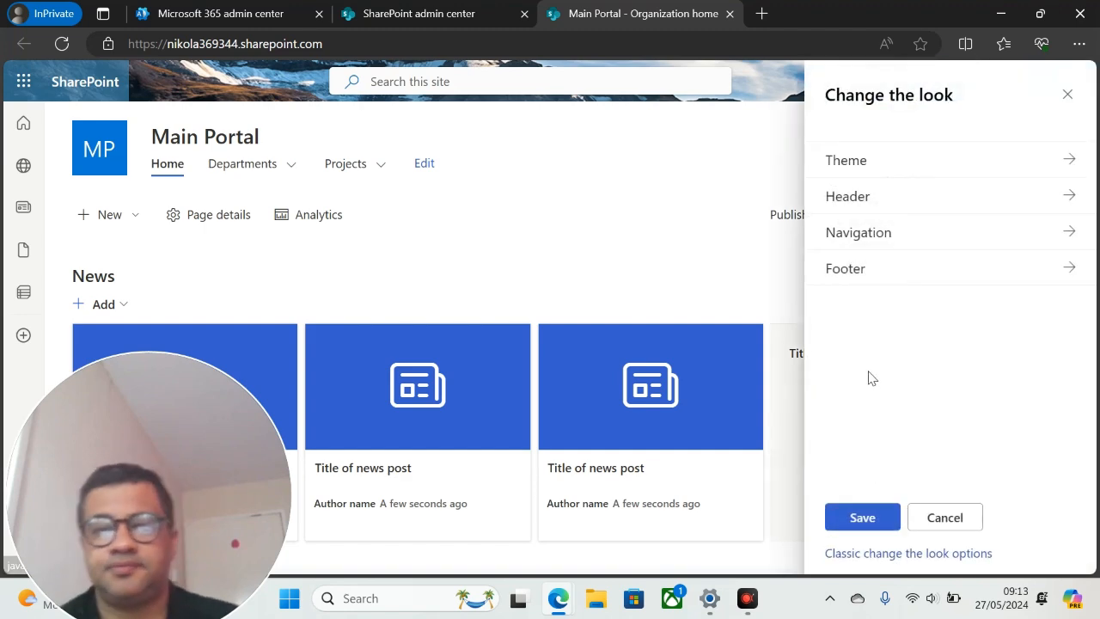
{"action": "left_click", "coordinate": [926, 233]}
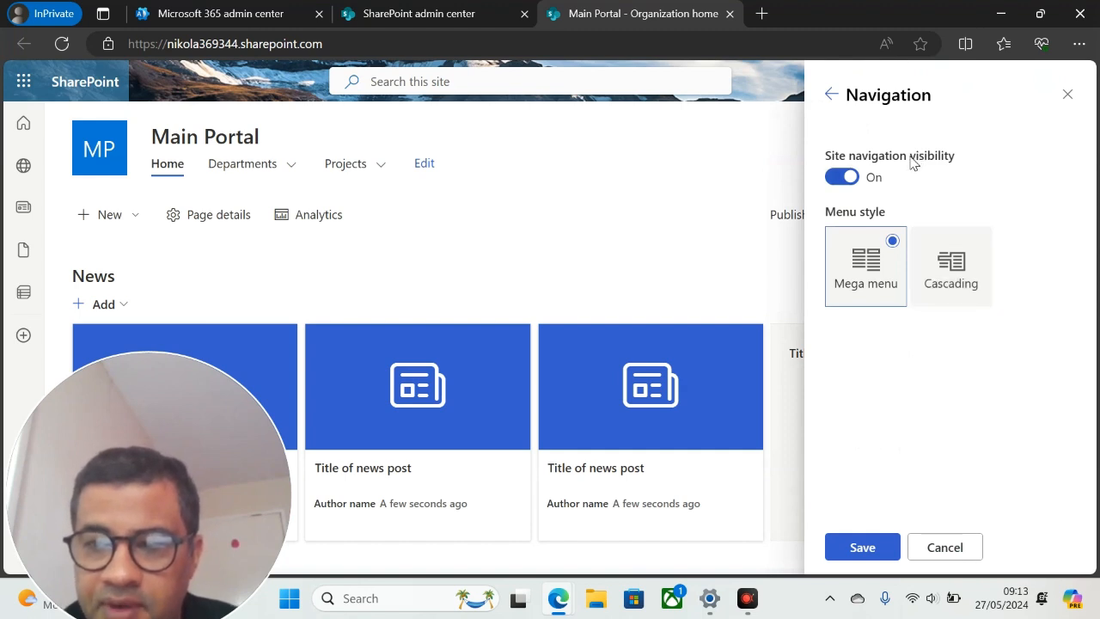
{"action": "left_click_drag", "start_coordinate": [913, 163], "coordinate": [884, 442]}
{"action": "left_click", "coordinate": [867, 546]}
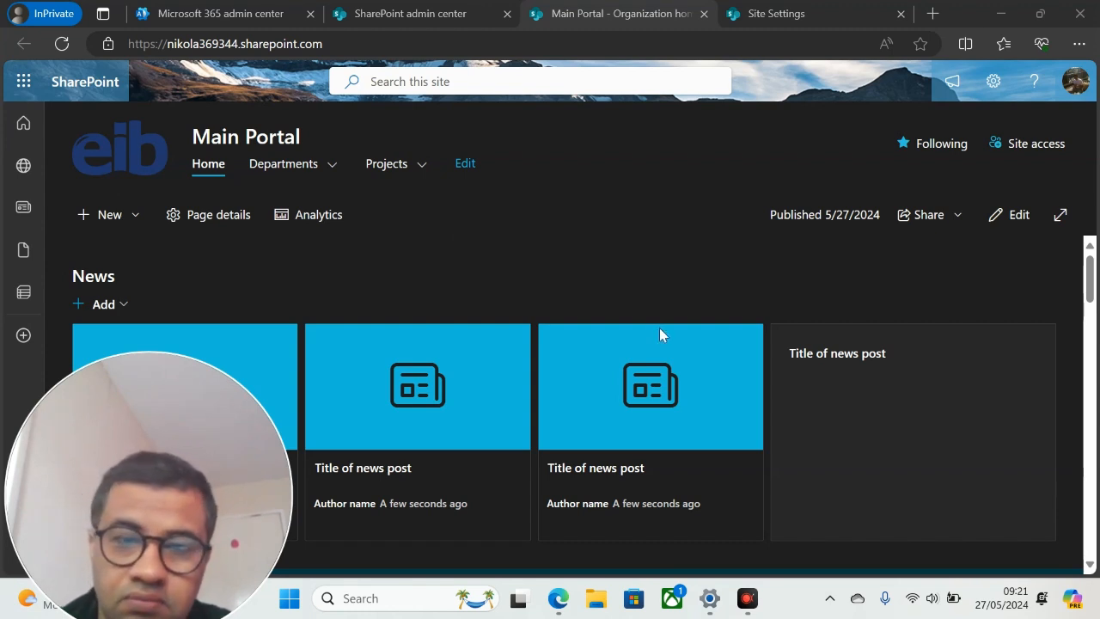
Switch to the Main Portal's classic Site Settings and open the Change the look design gallery under Look and Feel.
{"action": "left_click", "coordinate": [781, 13]}
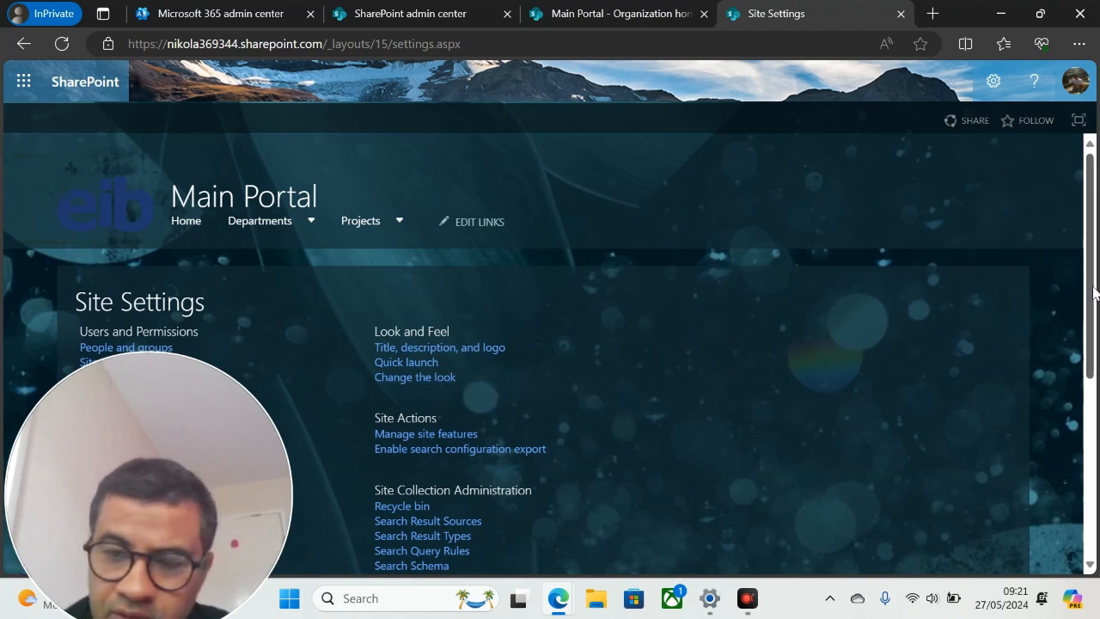
{"action": "scroll", "coordinate": [550, 352], "scroll_direction": "down", "scroll_amount": 3}
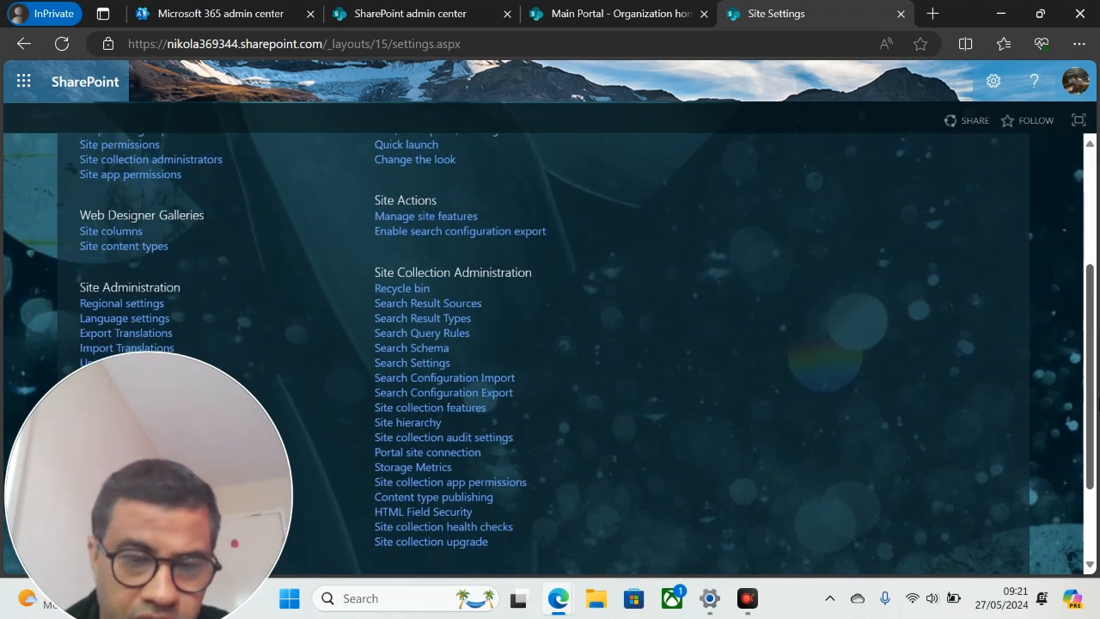
{"action": "scroll", "coordinate": [550, 352], "scroll_direction": "up", "scroll_amount": 1}
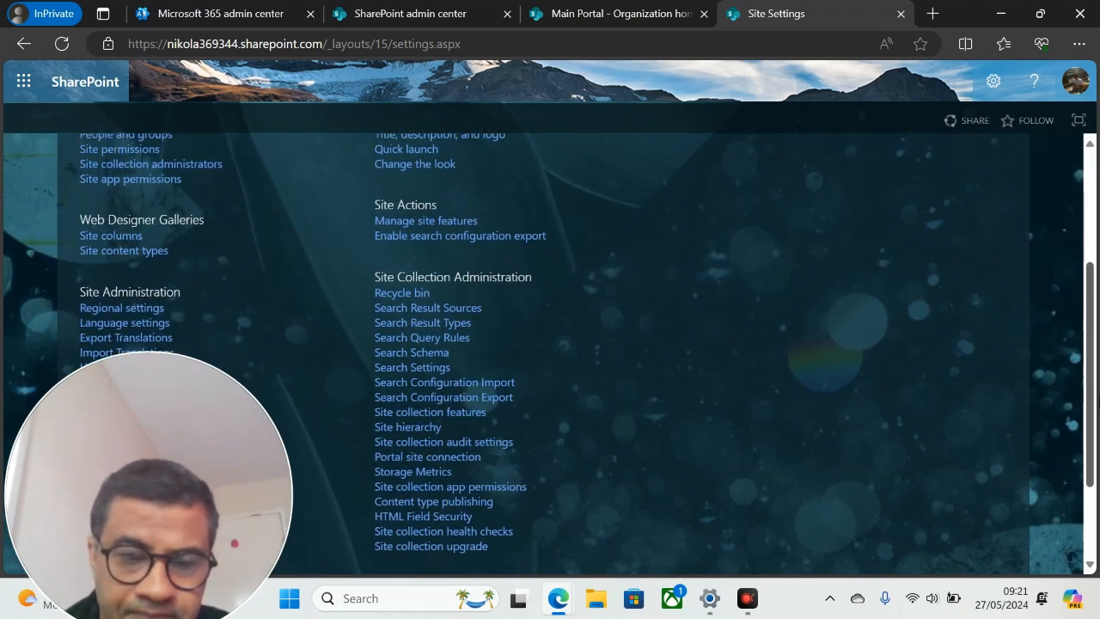
{"action": "scroll", "coordinate": [1096, 325], "scroll_direction": "up", "scroll_amount": 2}
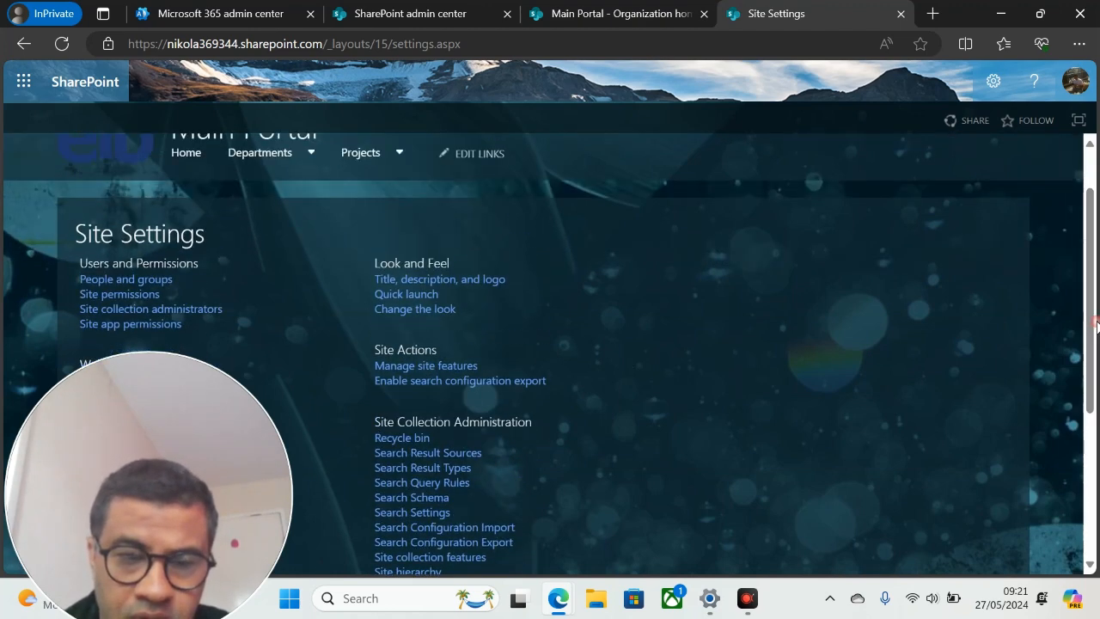
{"action": "left_click", "coordinate": [453, 311]}
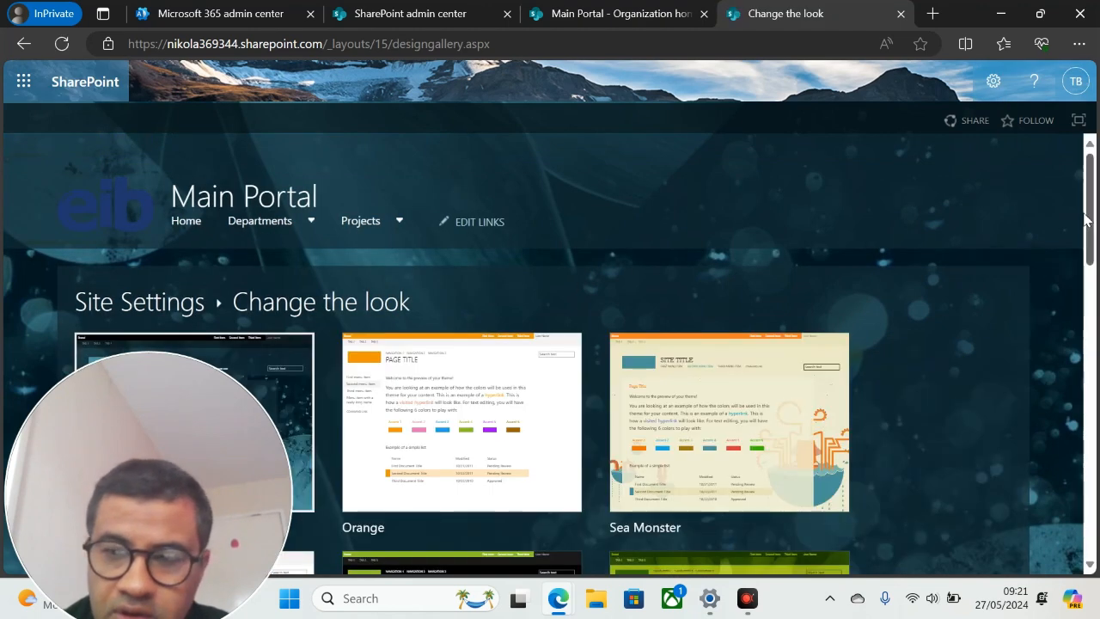
Choose the Orange design from the gallery and look over its colour, site layout and font options.
{"action": "mouse_move", "coordinate": [1084, 220]}
{"action": "left_mouse_down"}
{"action": "mouse_move", "coordinate": [1096, 542]}
{"action": "mouse_move", "coordinate": [1072, 260]}
{"action": "left_mouse_up"}
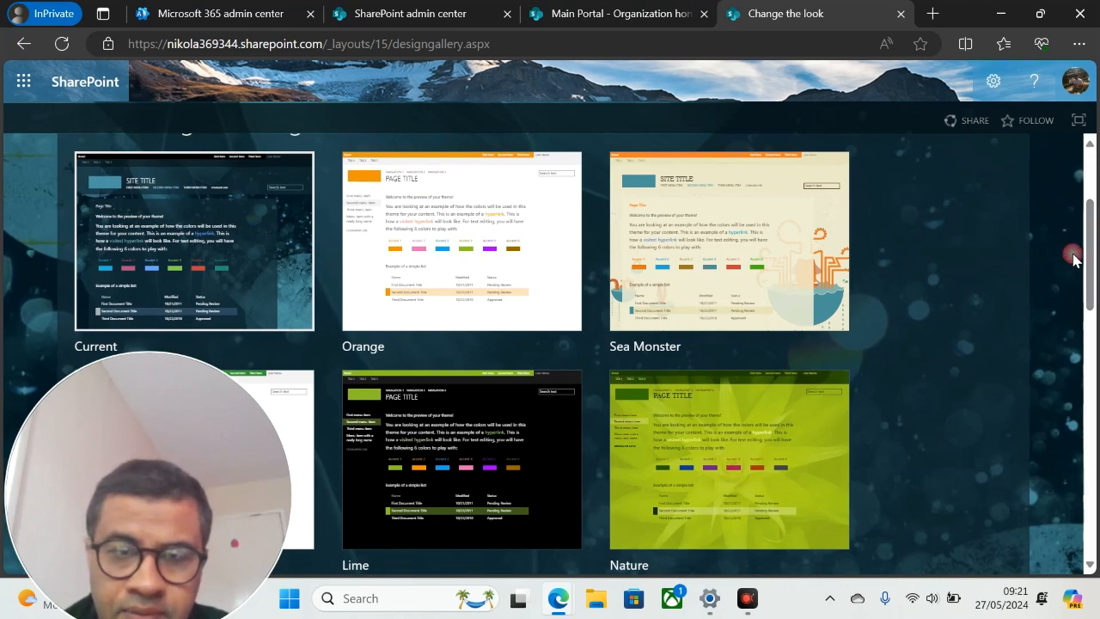
{"action": "left_click", "coordinate": [529, 221]}
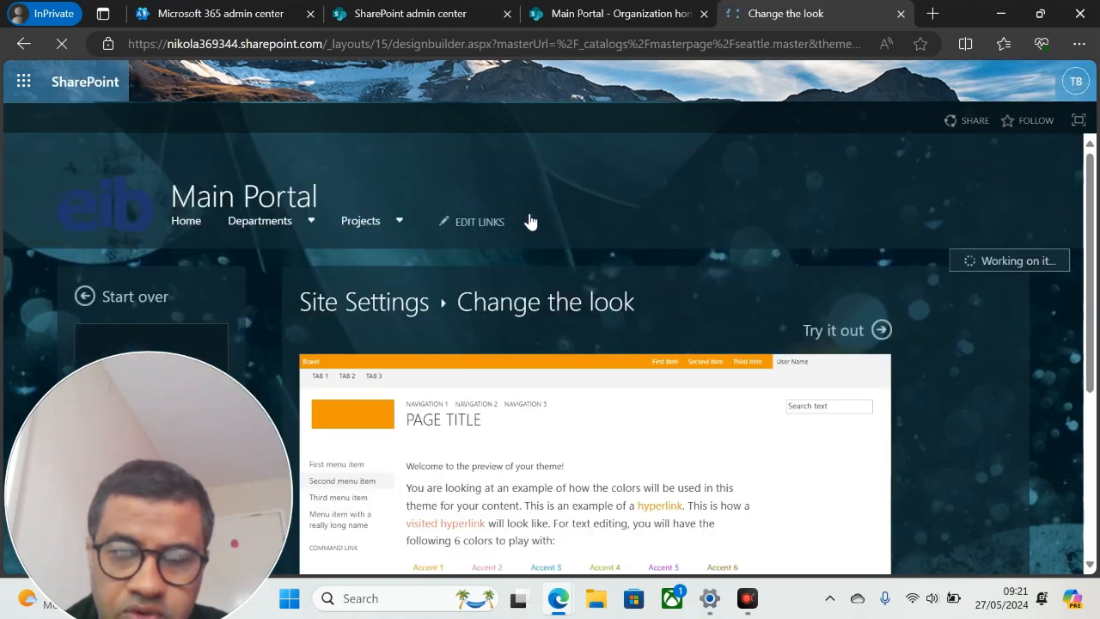
{"action": "scroll", "coordinate": [363, 275], "scroll_direction": "down", "scroll_amount": 3}
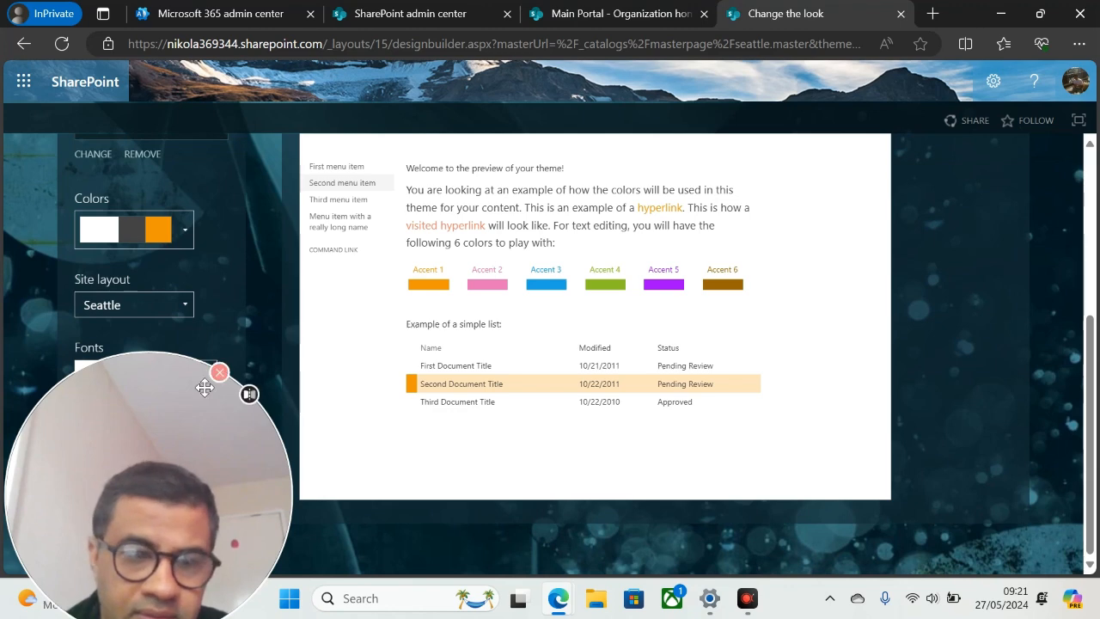
{"action": "left_click_drag", "start_coordinate": [205, 380], "coordinate": [775, 89]}
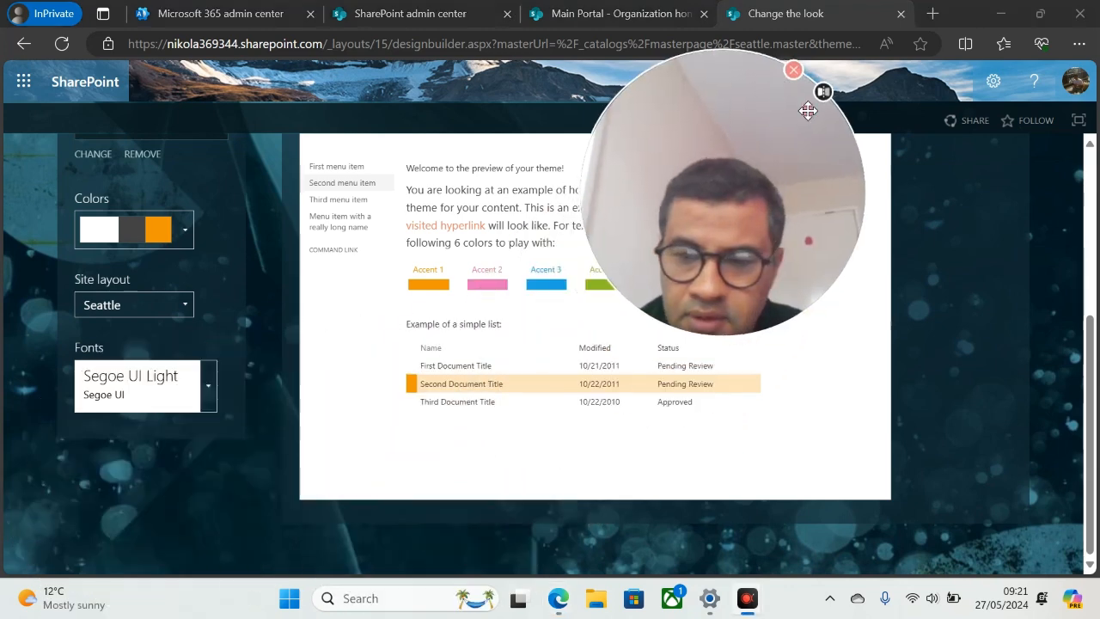
Try to change the Orange design's background image by choosing the file logo-cookieyes.svg for upload.
{"action": "scroll", "coordinate": [550, 344], "scroll_direction": "up", "scroll_amount": 3}
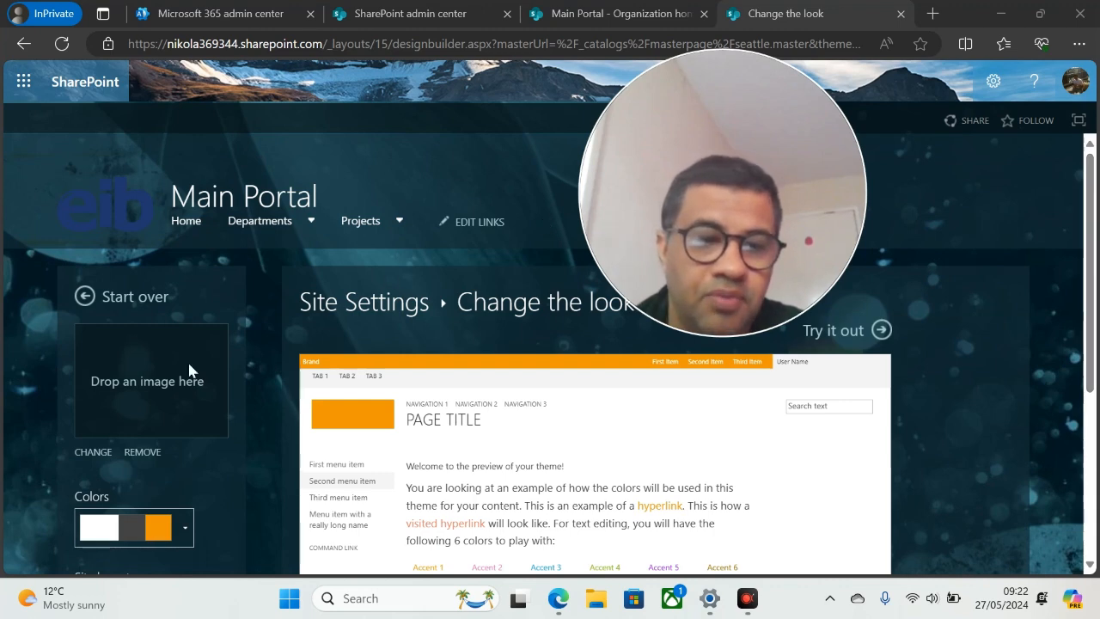
{"action": "left_click", "coordinate": [145, 418]}
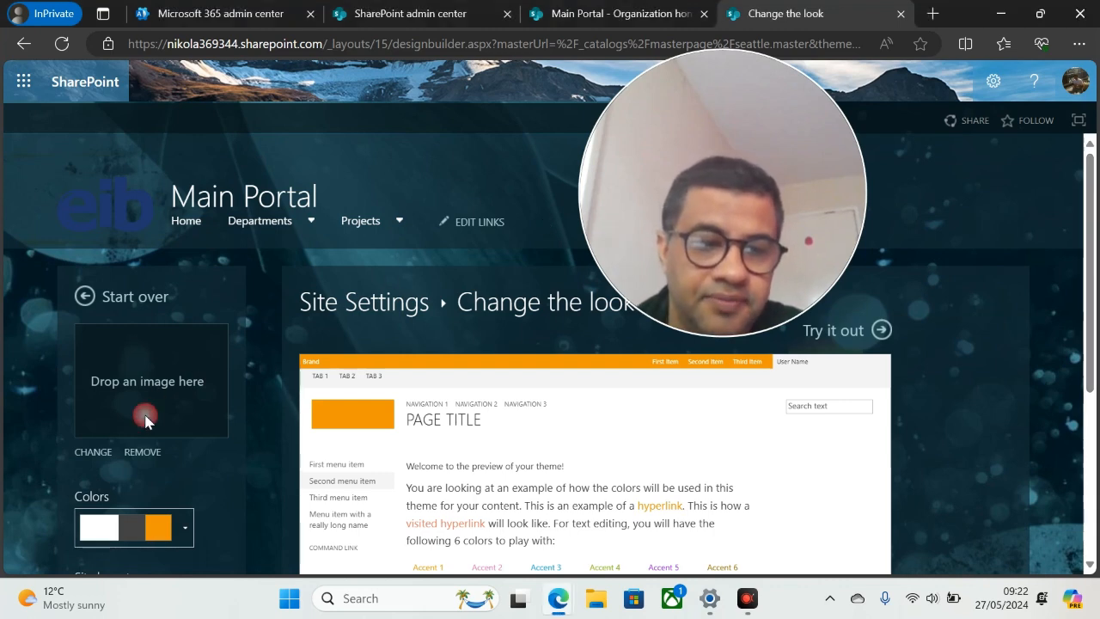
{"action": "left_click", "coordinate": [100, 455]}
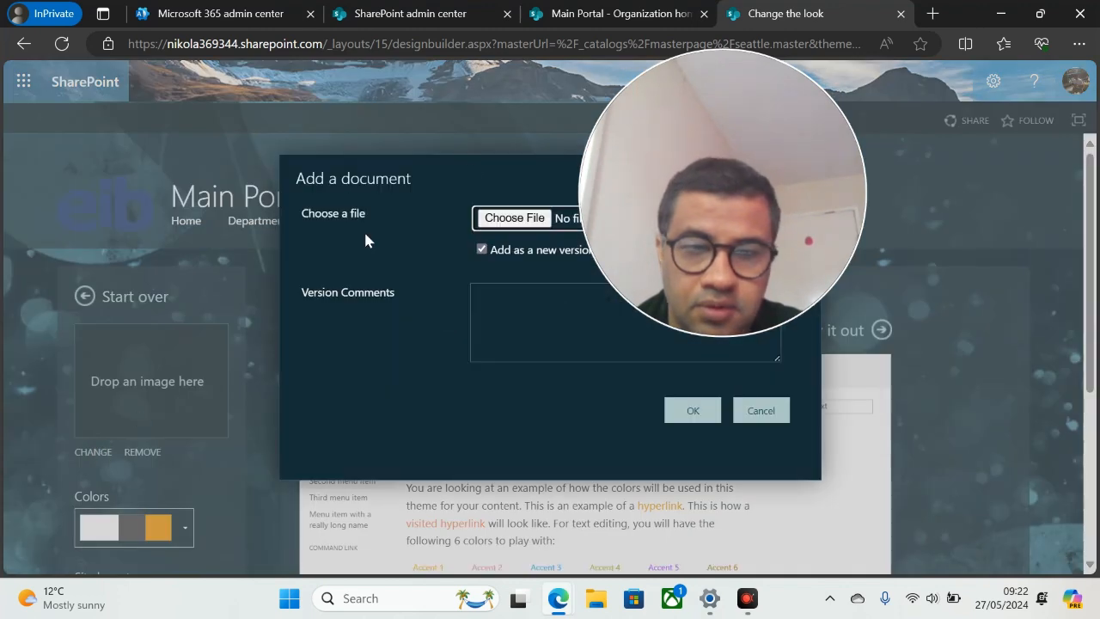
{"action": "left_click_drag", "start_coordinate": [630, 152], "coordinate": [915, 91]}
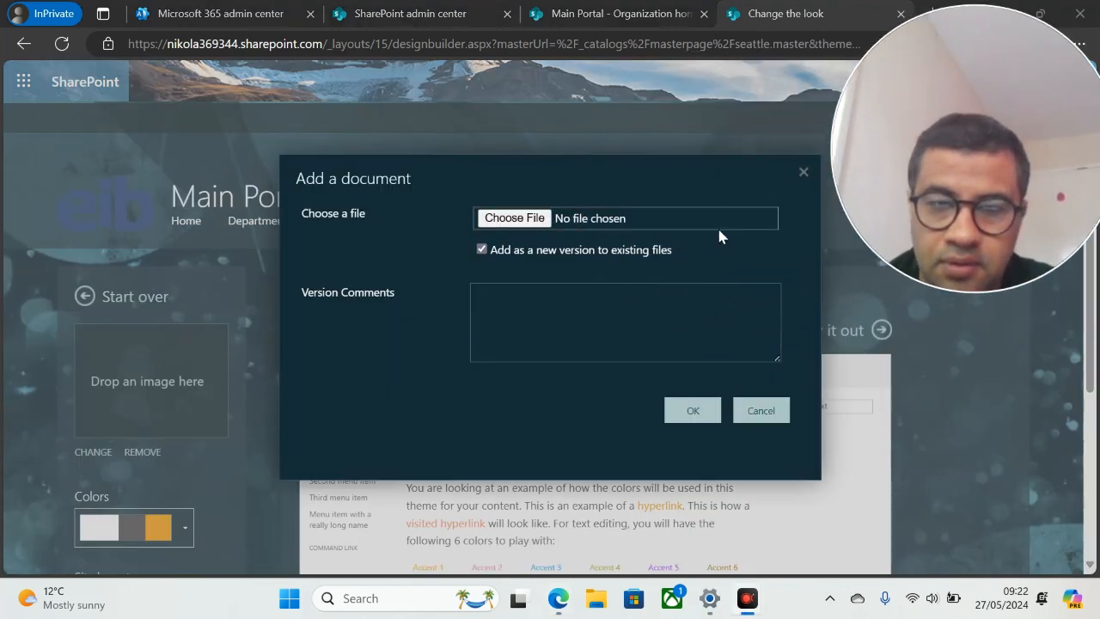
{"action": "left_click", "coordinate": [513, 218]}
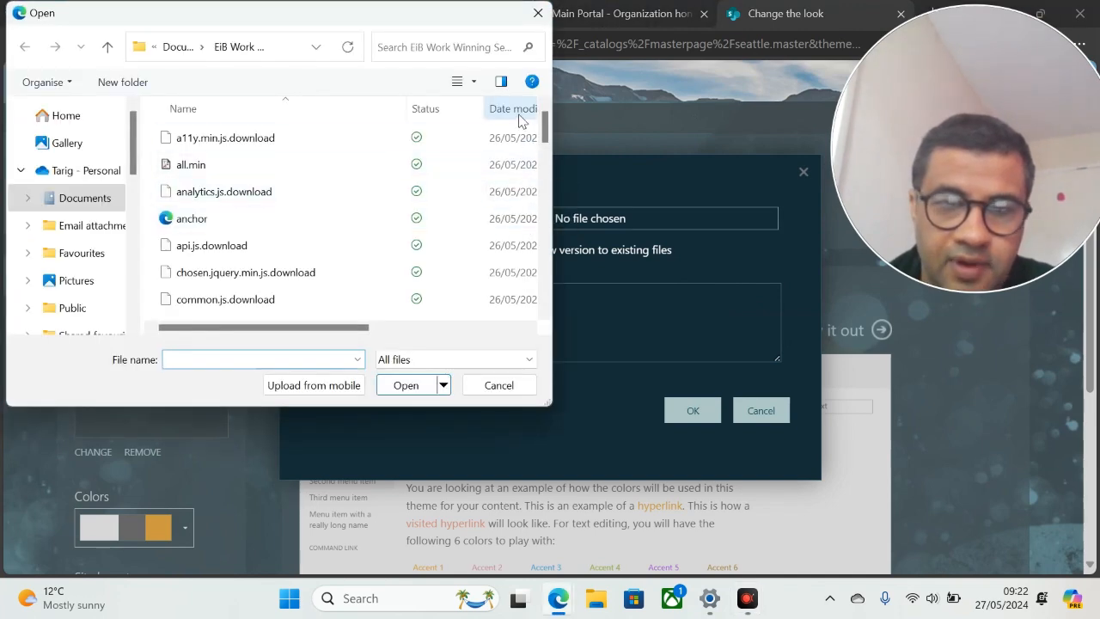
{"action": "scroll", "coordinate": [545, 155], "scroll_direction": "down", "scroll_amount": 1}
{"action": "left_click_drag", "start_coordinate": [545, 155], "coordinate": [545, 245]}
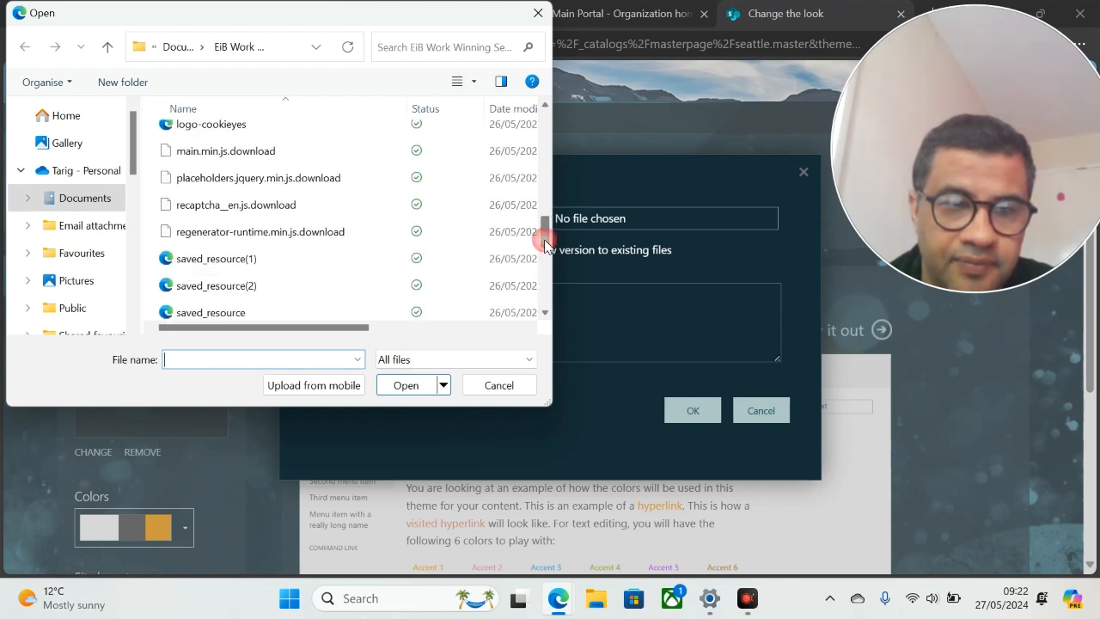
{"action": "left_click", "coordinate": [222, 127]}
{"action": "left_click", "coordinate": [407, 385]}
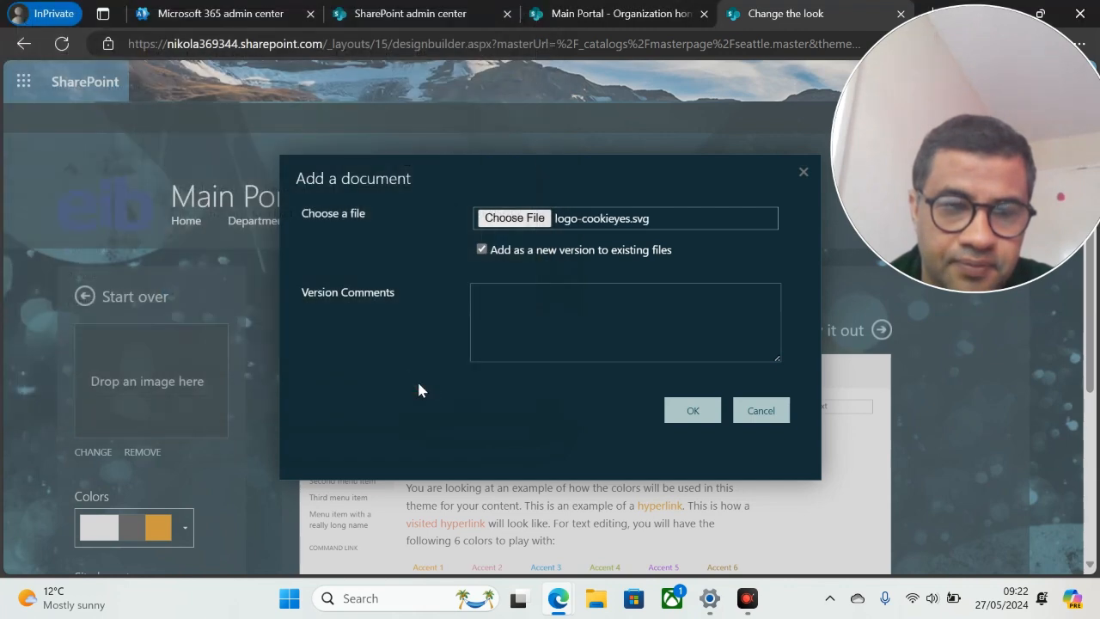
Replace the chosen background file with anchor.html, and reopen the file selection to browse for another one.
{"action": "left_click", "coordinate": [533, 219]}
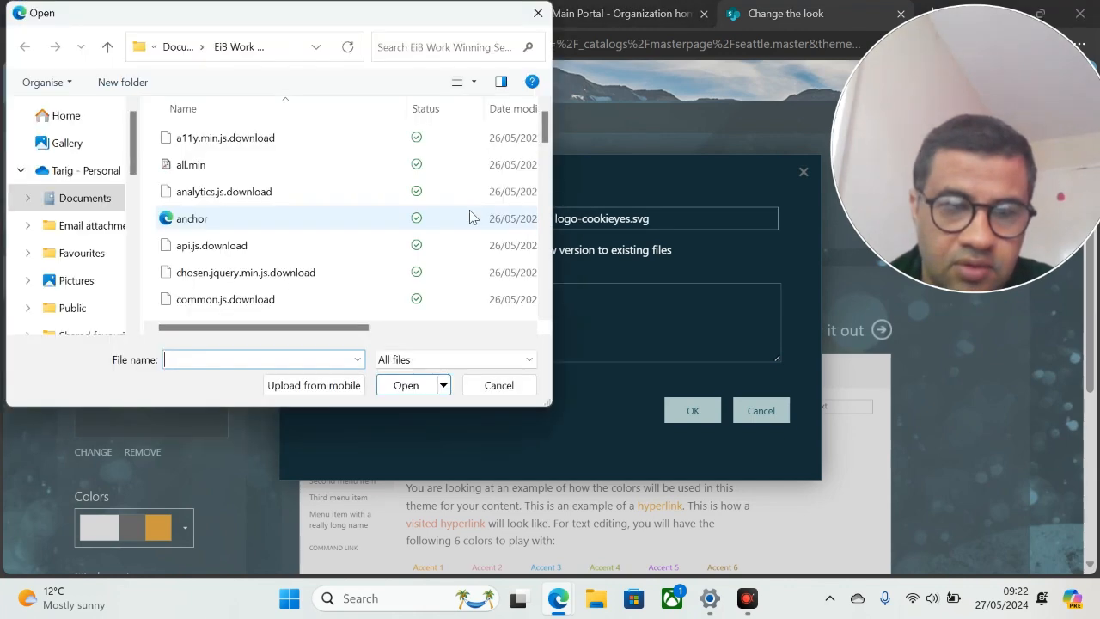
{"action": "mouse_move", "coordinate": [544, 128]}
{"action": "left_mouse_down"}
{"action": "mouse_move", "coordinate": [548, 307]}
{"action": "mouse_move", "coordinate": [554, 127]}
{"action": "left_mouse_up"}
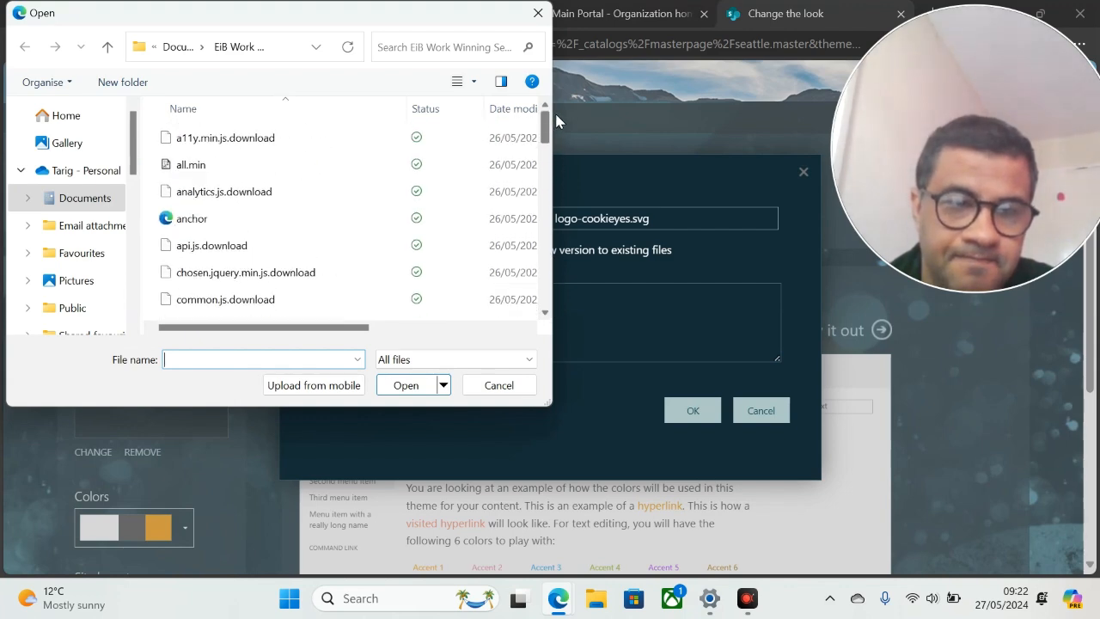
{"action": "left_click", "coordinate": [208, 219]}
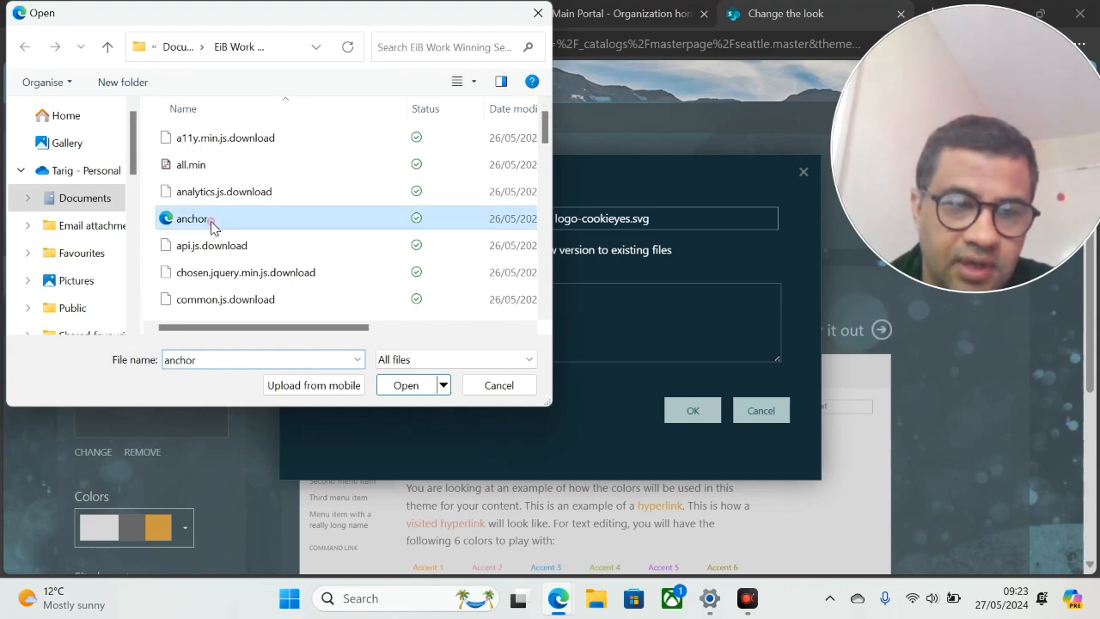
{"action": "left_click", "coordinate": [406, 385]}
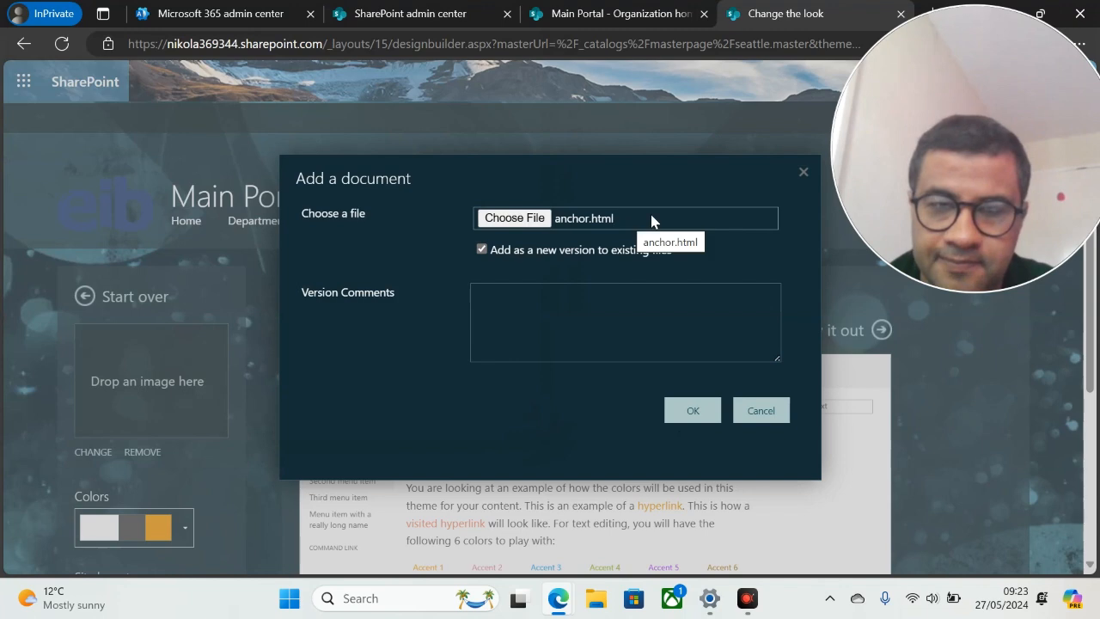
{"action": "left_click", "coordinate": [535, 216]}
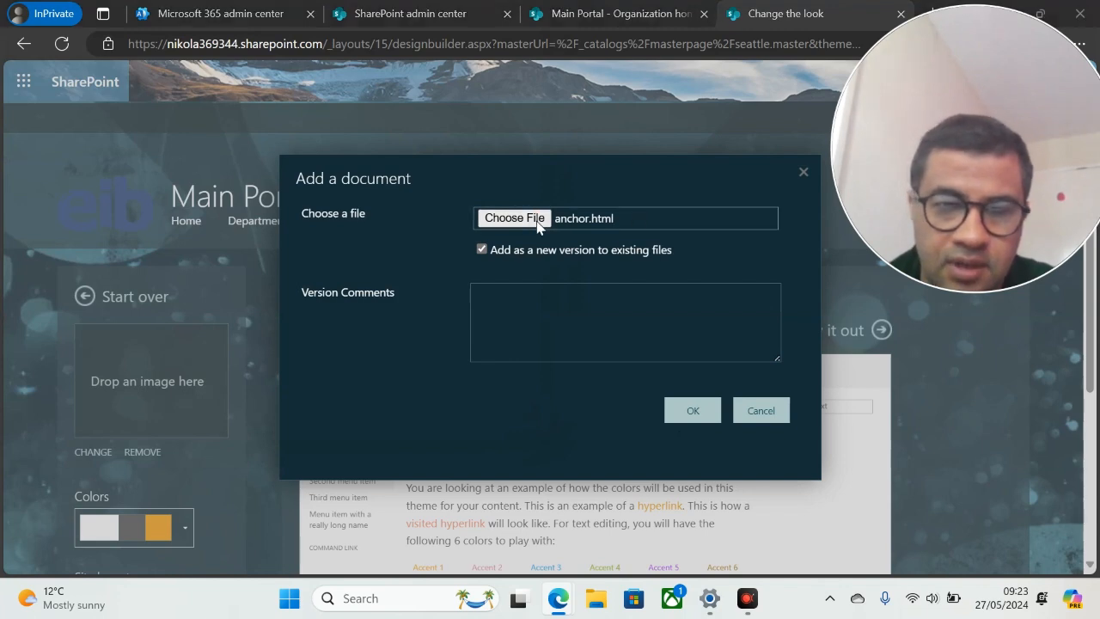
{"action": "mouse_move", "coordinate": [547, 137]}
{"action": "left_mouse_down"}
{"action": "mouse_move", "coordinate": [538, 306]}
{"action": "mouse_move", "coordinate": [544, 129]}
{"action": "left_mouse_up"}
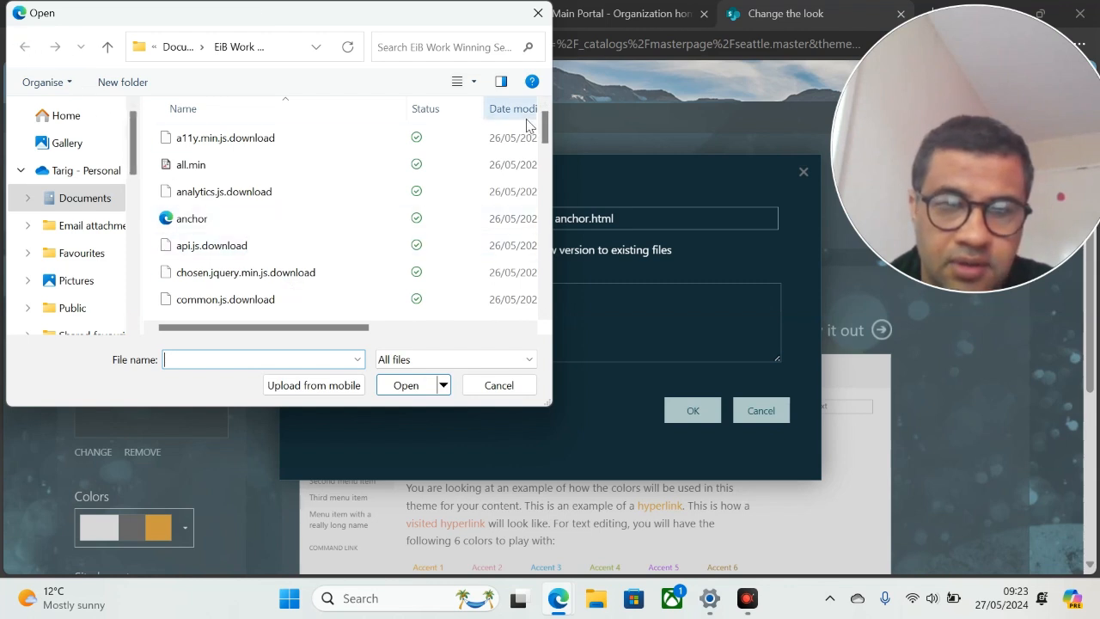
{"action": "left_click_drag", "start_coordinate": [541, 131], "coordinate": [543, 177]}
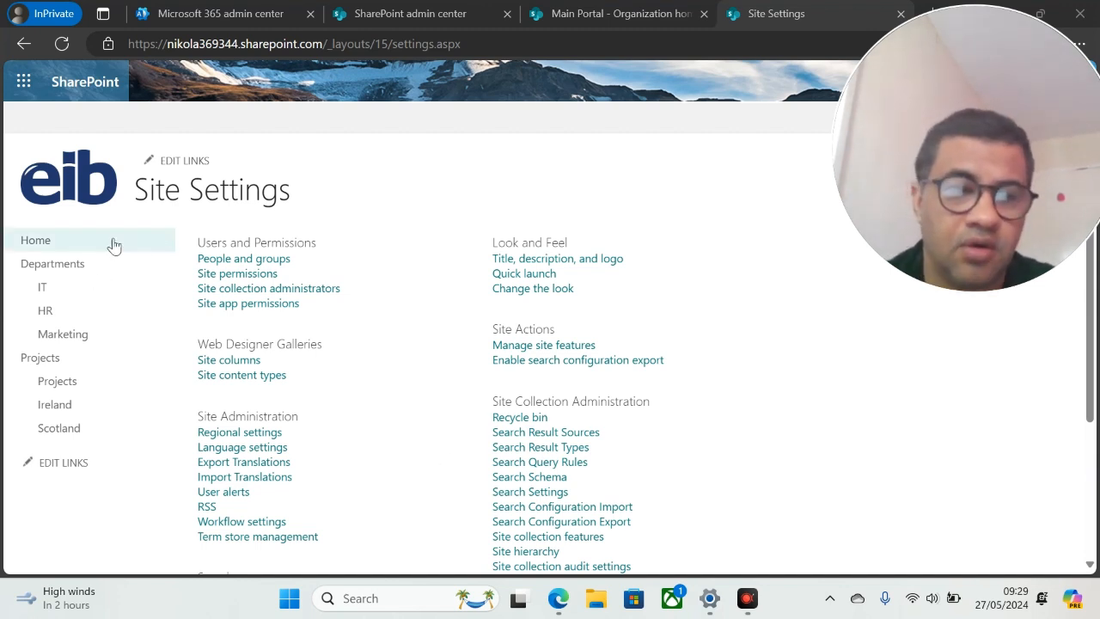
Open the Scotland project site from the site navigation and start a new blank document library there.
{"action": "left_click", "coordinate": [93, 427]}
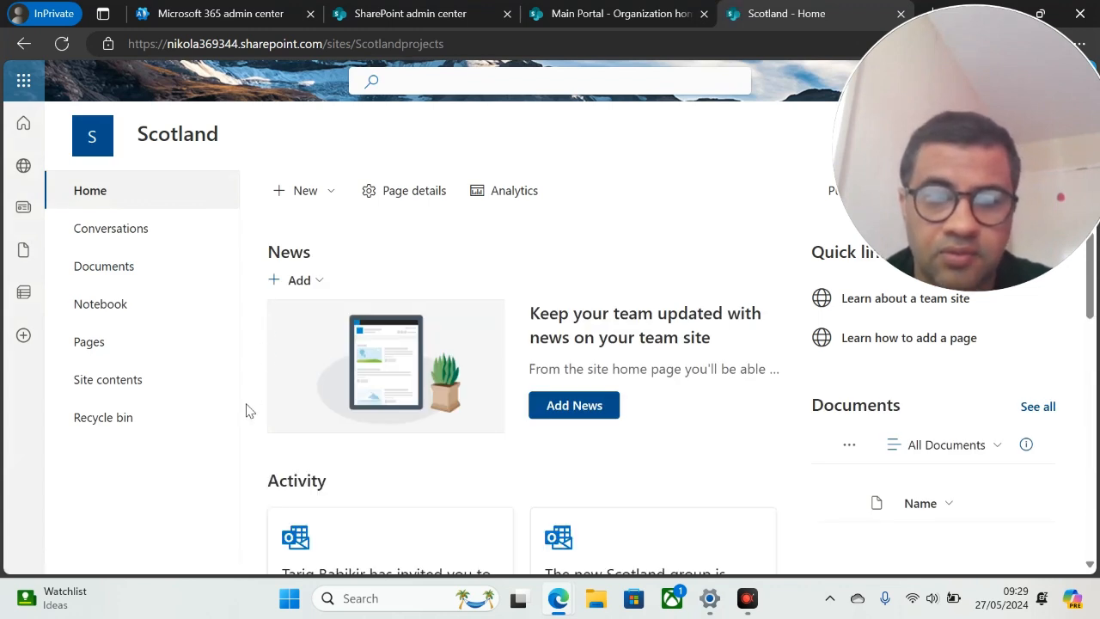
{"action": "left_click", "coordinate": [314, 284]}
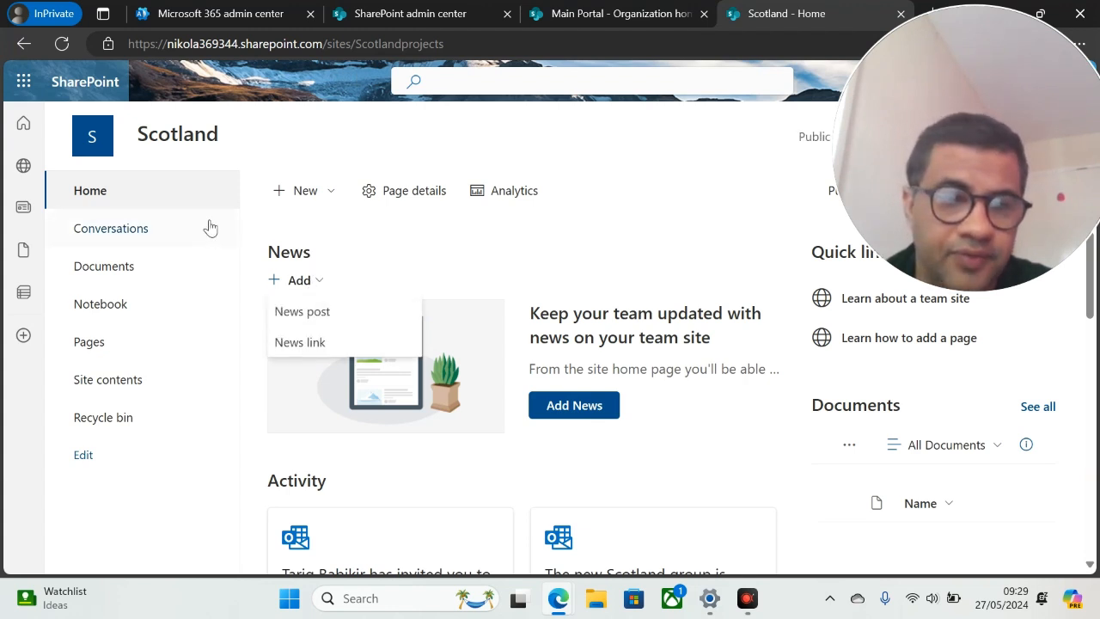
{"action": "left_click", "coordinate": [300, 194]}
{"action": "left_click", "coordinate": [300, 194]}
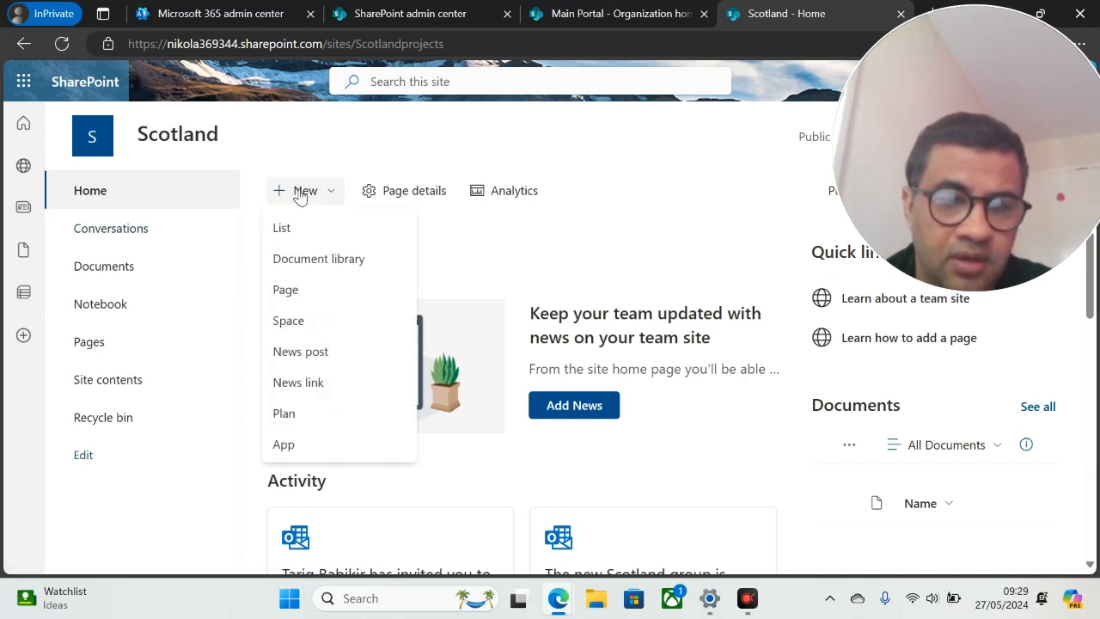
{"action": "left_click", "coordinate": [311, 262]}
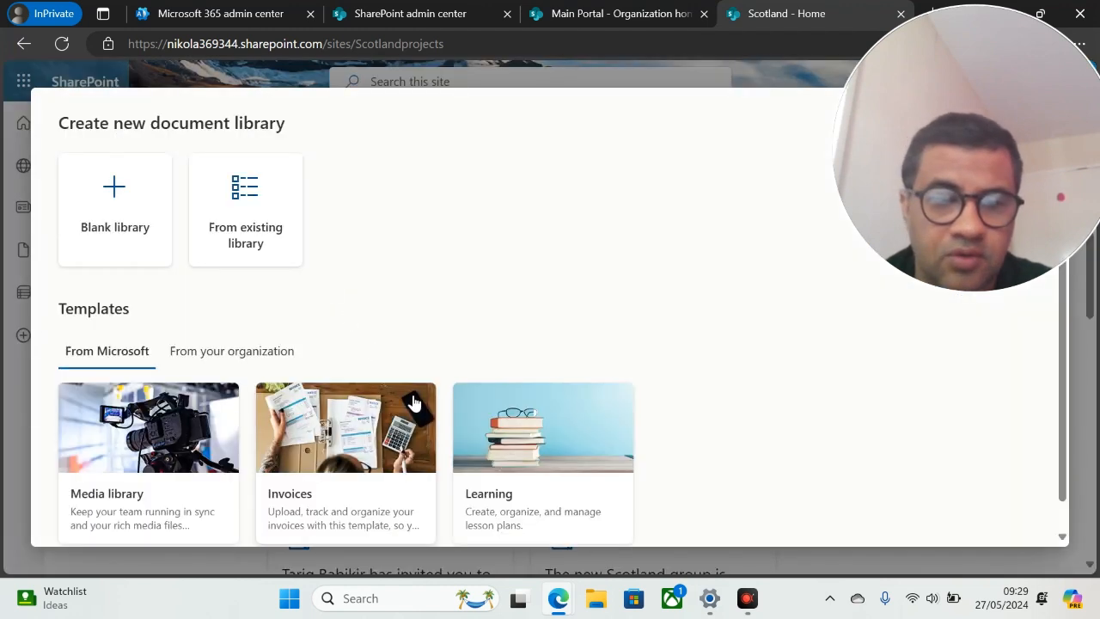
{"action": "left_click", "coordinate": [134, 206]}
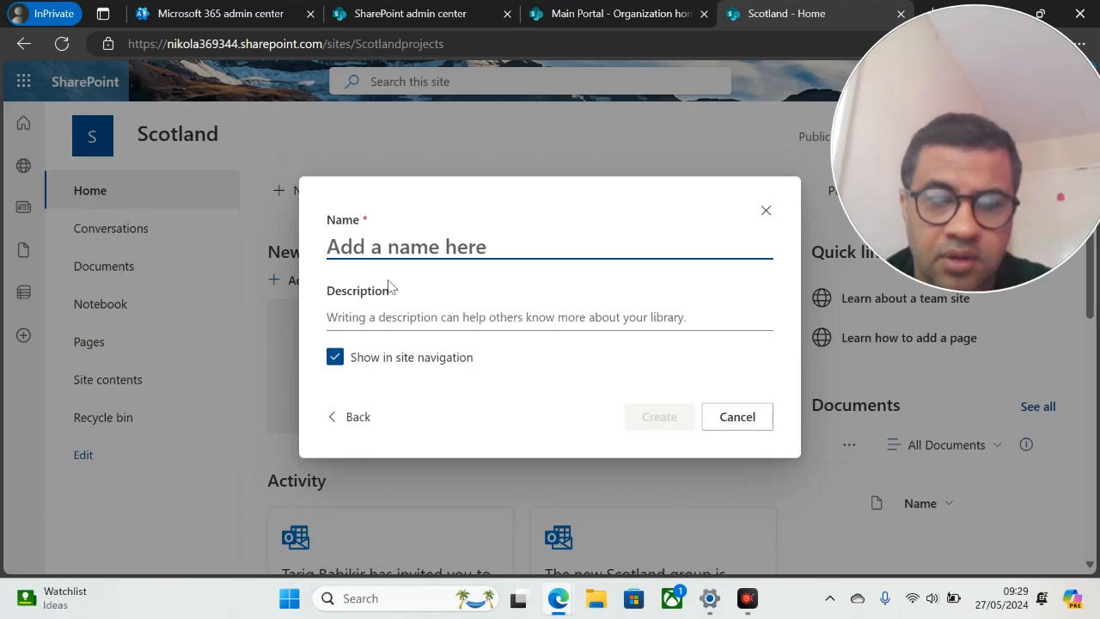
Create the library as Scotland Bids with the description "This library will hold files in relation to Scotland".
{"action": "type", "text": "Sc"}
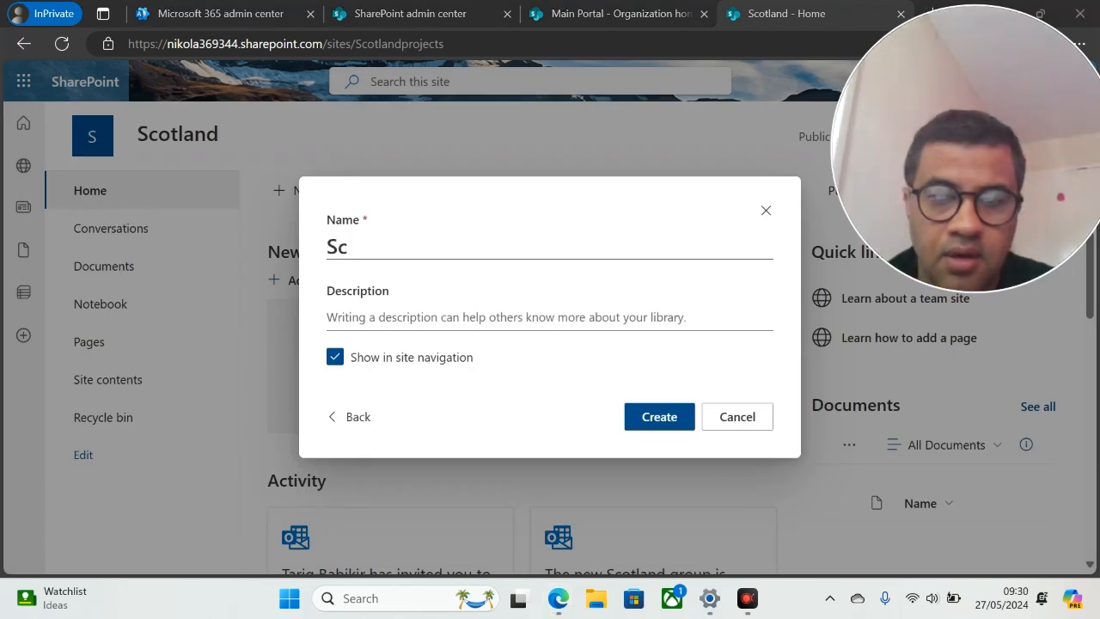
{"action": "type", "text": "ot"}
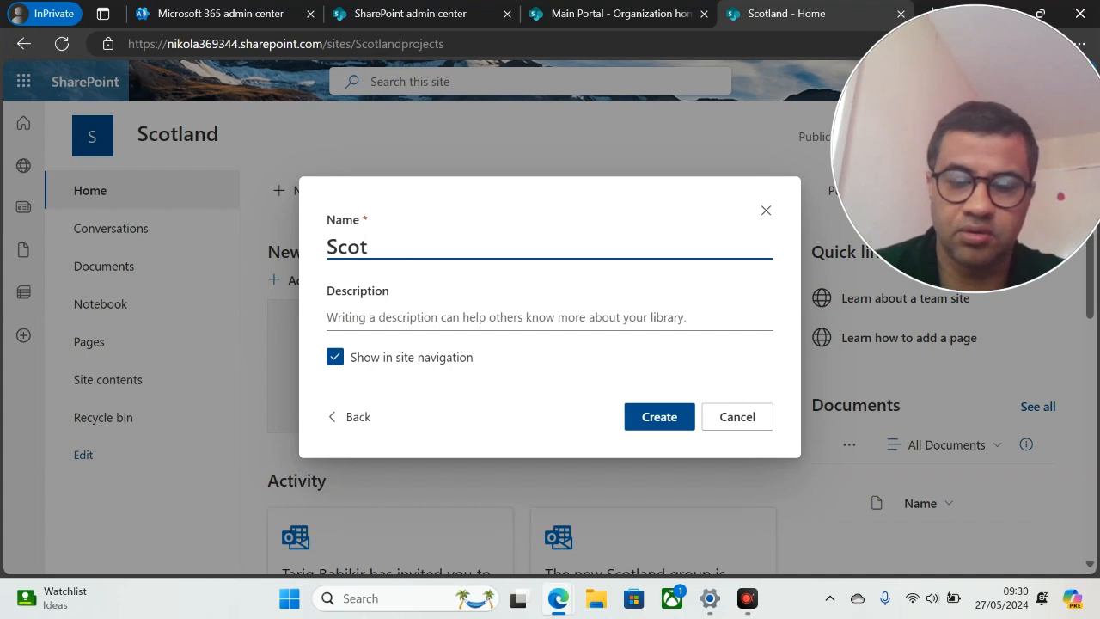
{"action": "type", "text": "land B"}
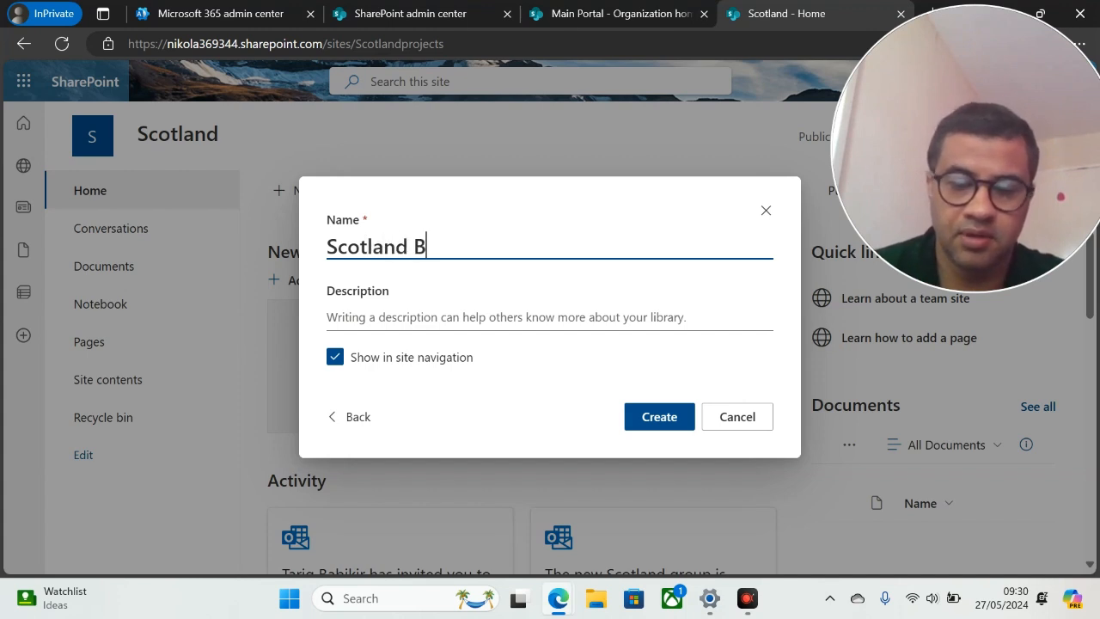
{"action": "type", "text": "ids"}
{"action": "left_click", "coordinate": [419, 306]}
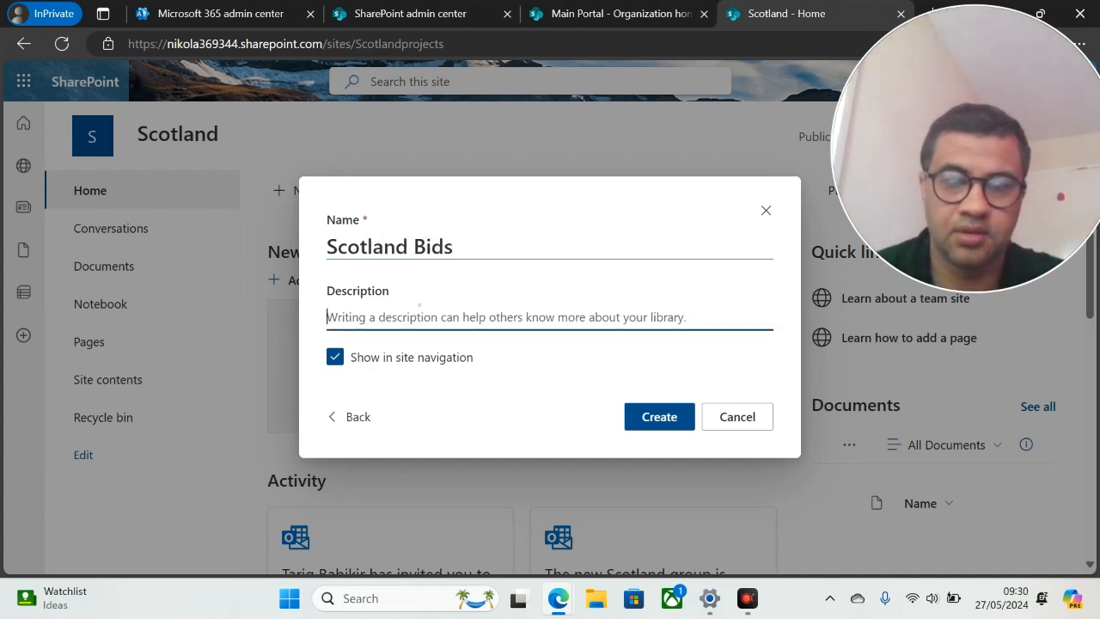
{"action": "type", "text": "This "}
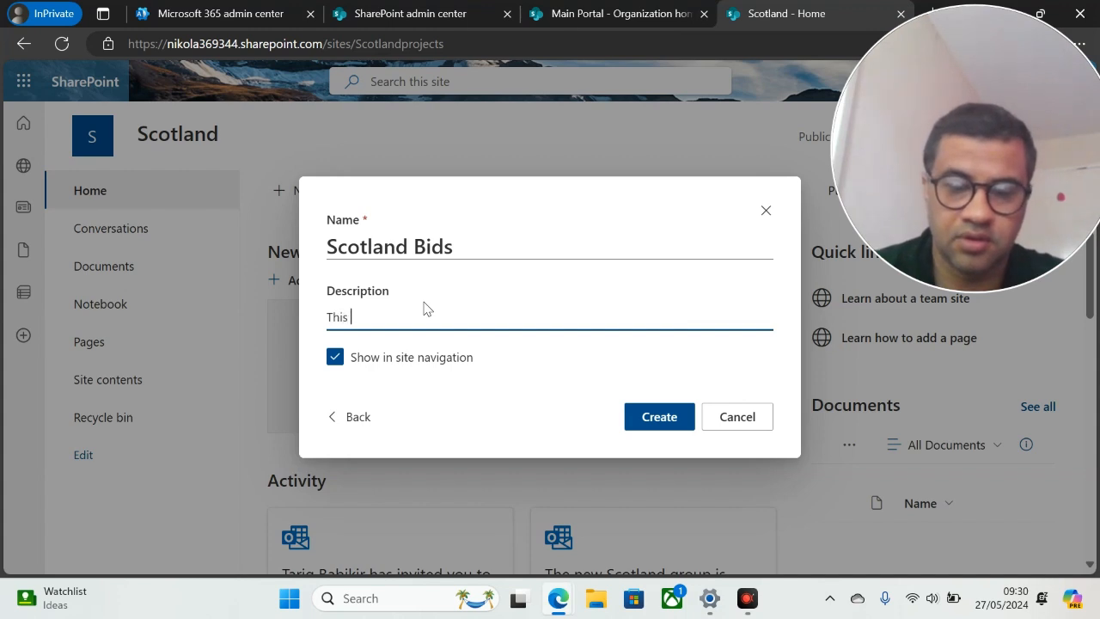
{"action": "type", "text": "librar"}
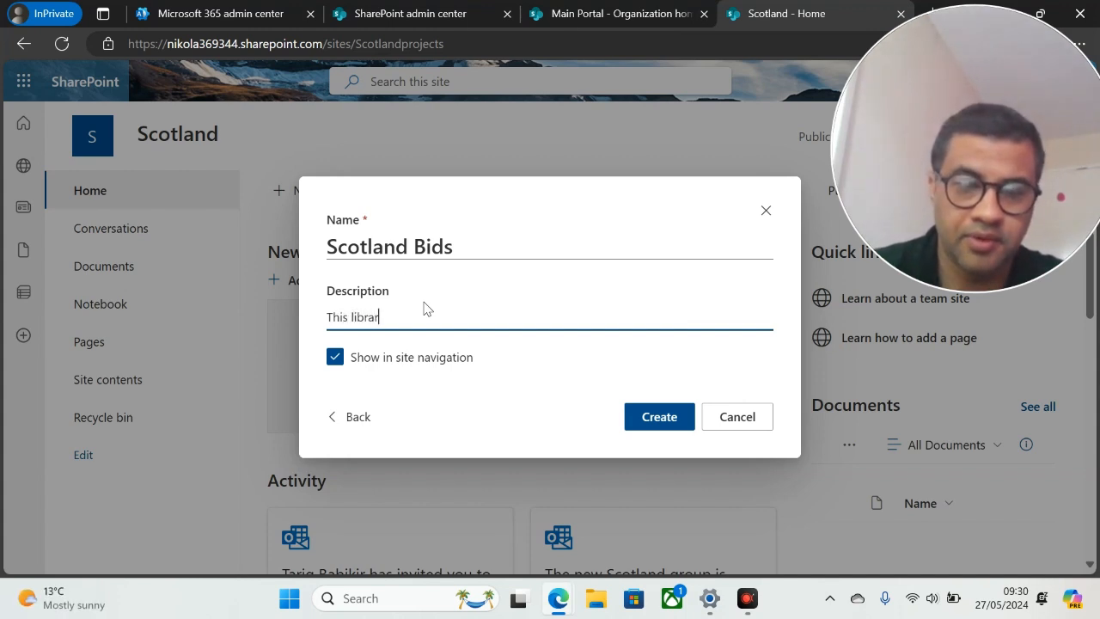
{"action": "type", "text": "y will "}
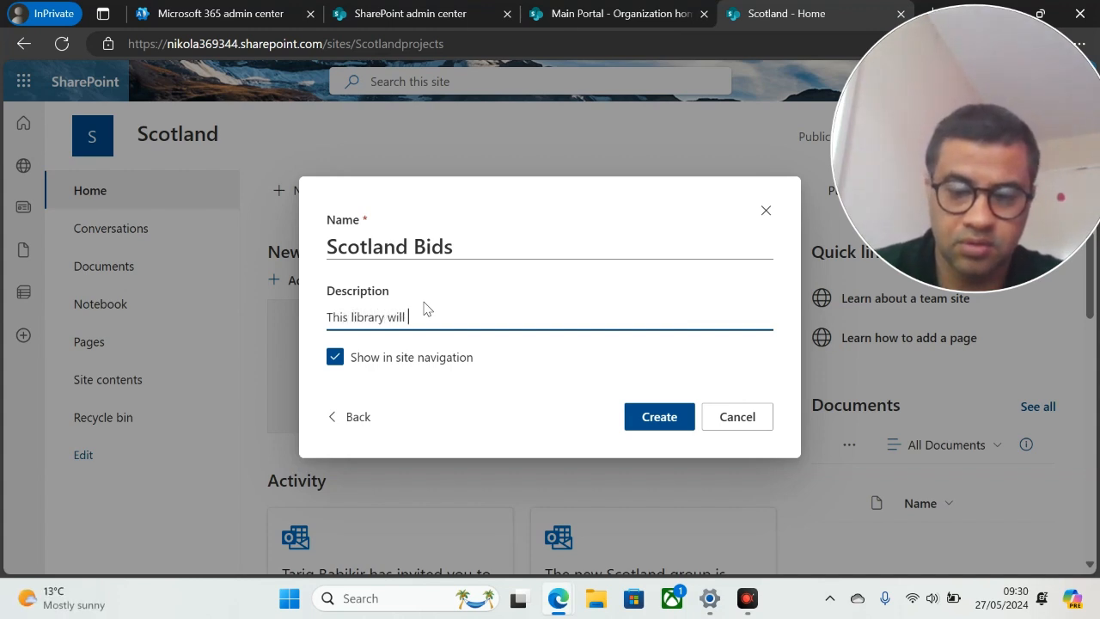
{"action": "type", "text": "hold files "}
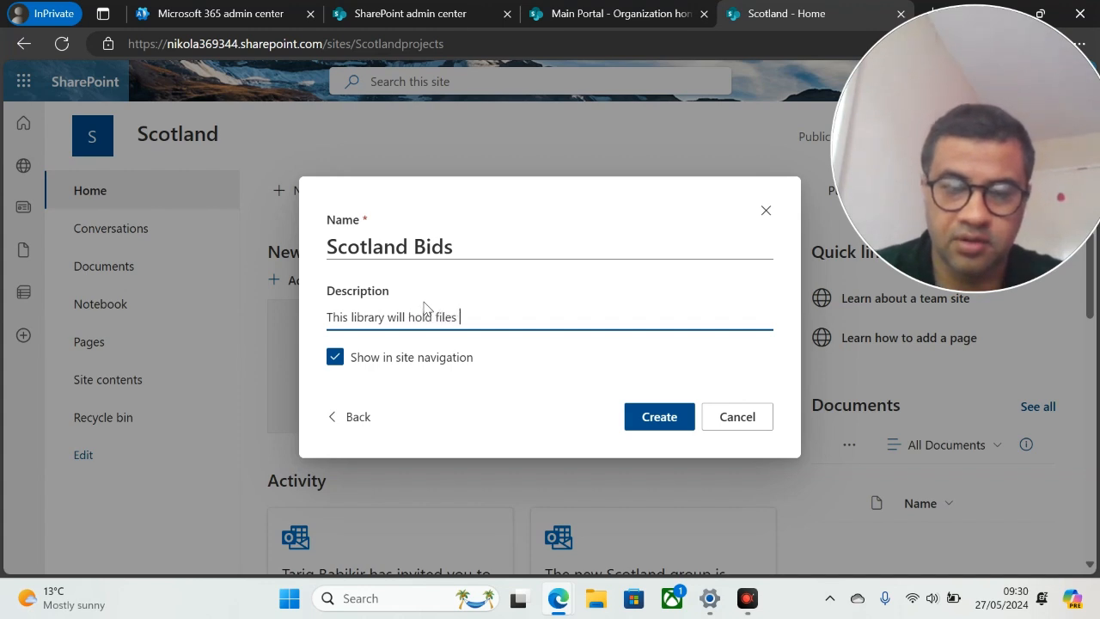
{"action": "type", "text": "in relat"}
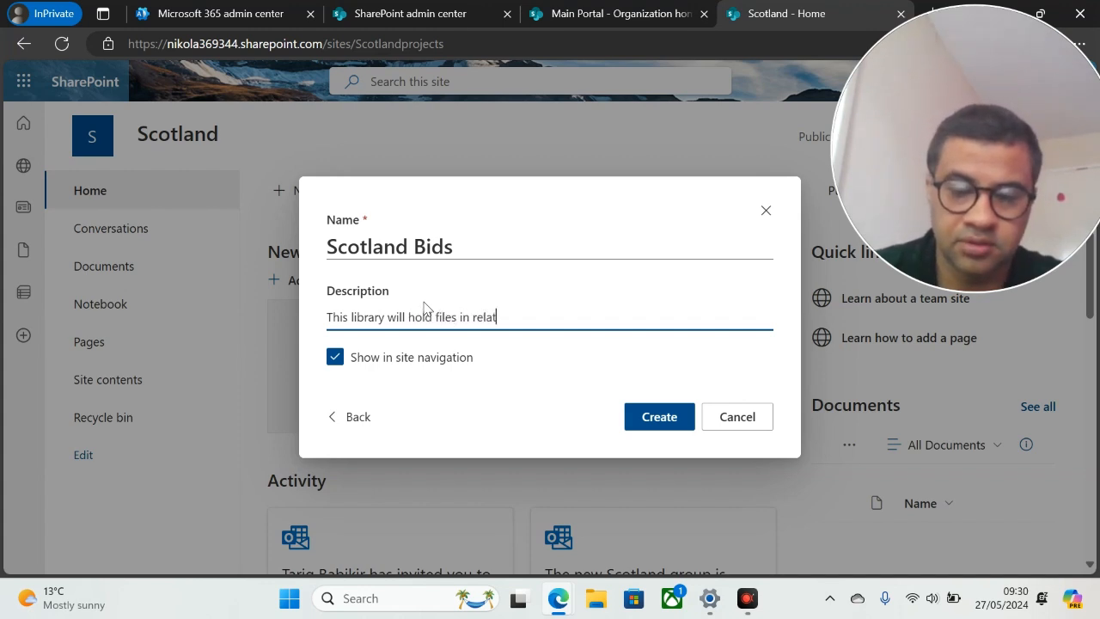
{"action": "type", "text": "ion to Sco"}
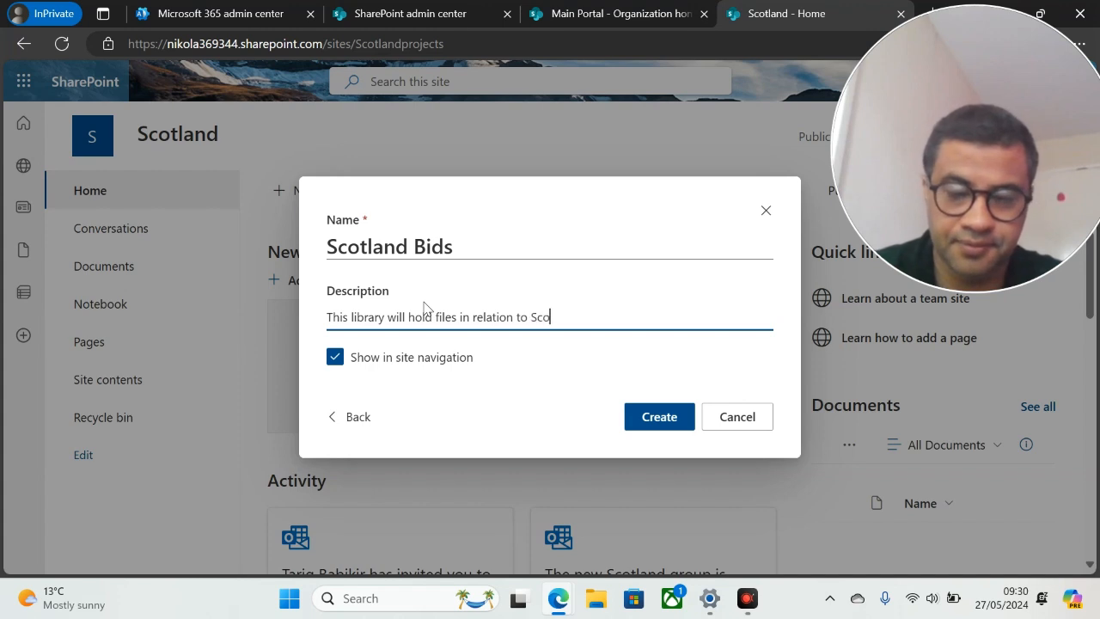
{"action": "type", "text": "tland"}
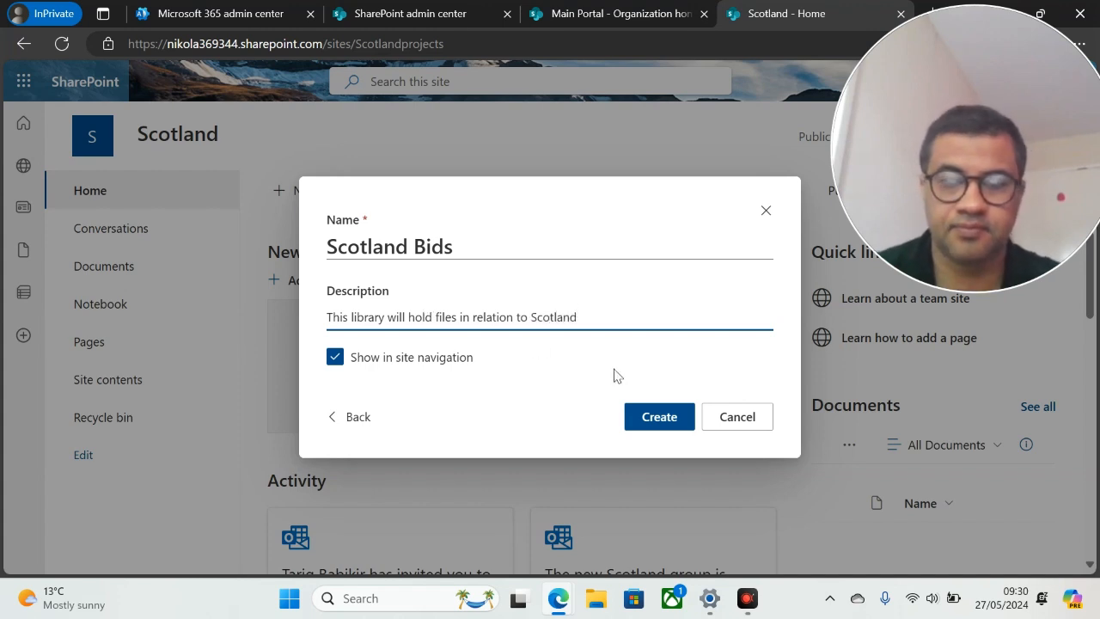
{"action": "left_click", "coordinate": [660, 417]}
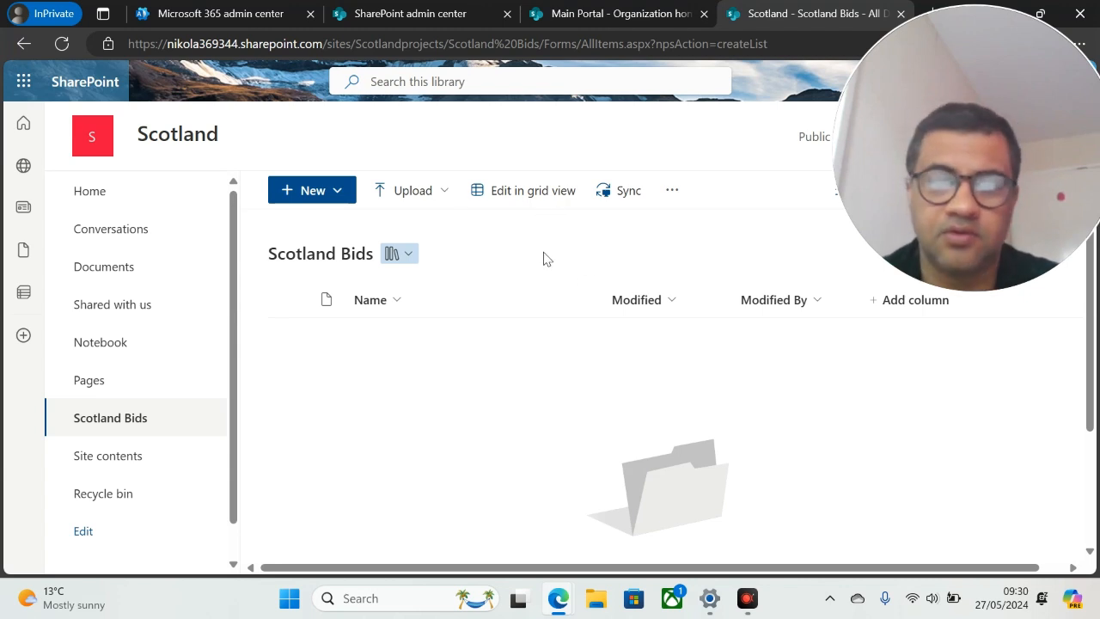
{"action": "left_click", "coordinate": [429, 195]}
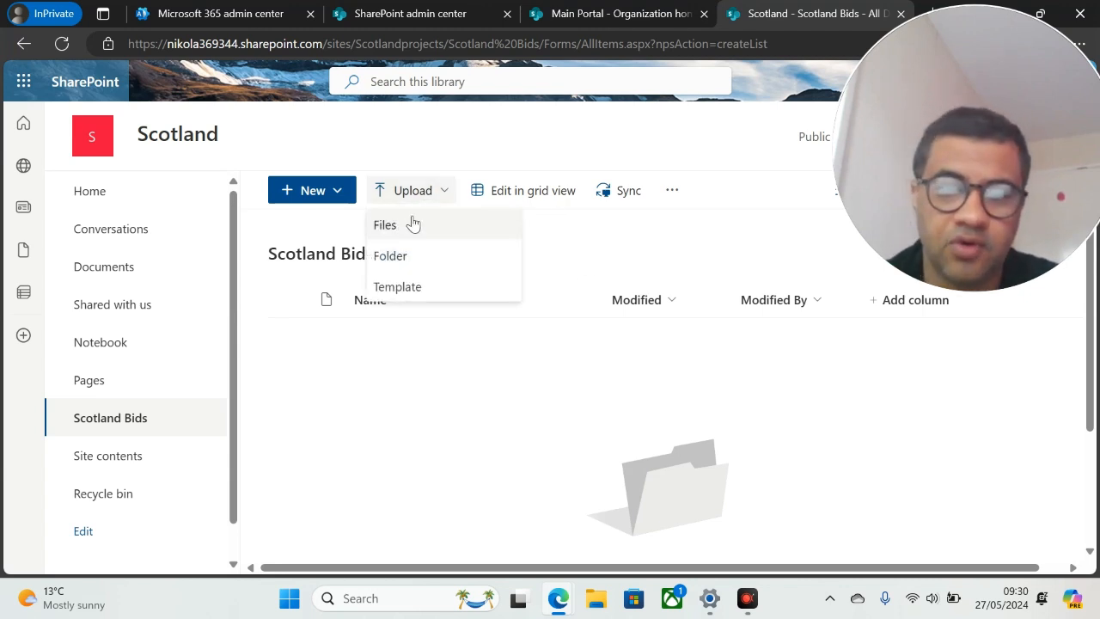
{"action": "left_click", "coordinate": [411, 226]}
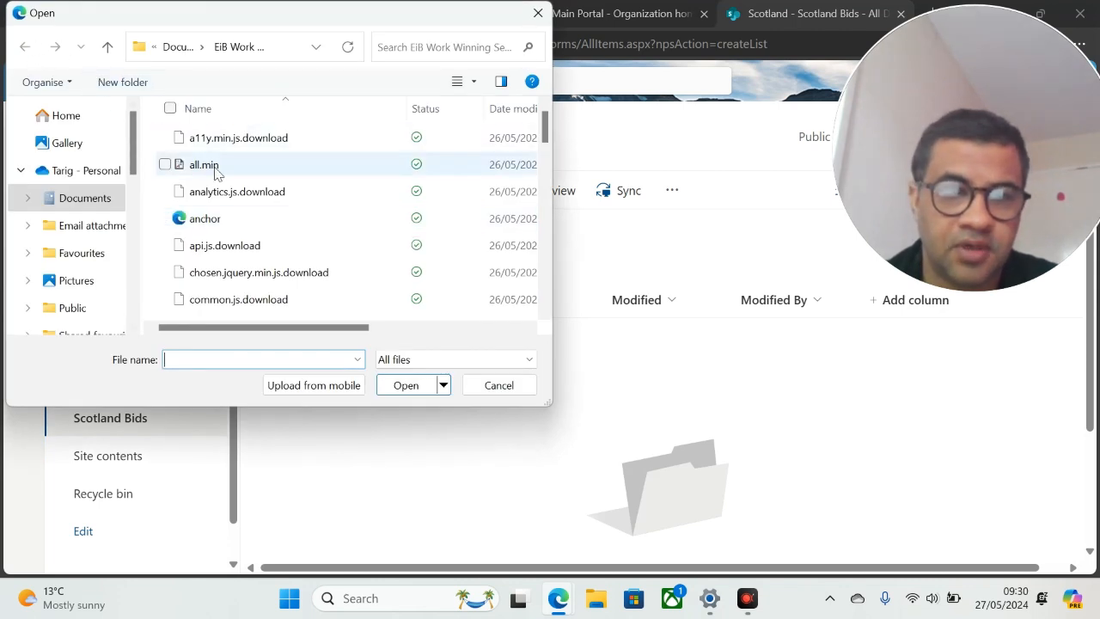
{"action": "left_click_drag", "start_coordinate": [545, 129], "coordinate": [558, 183]}
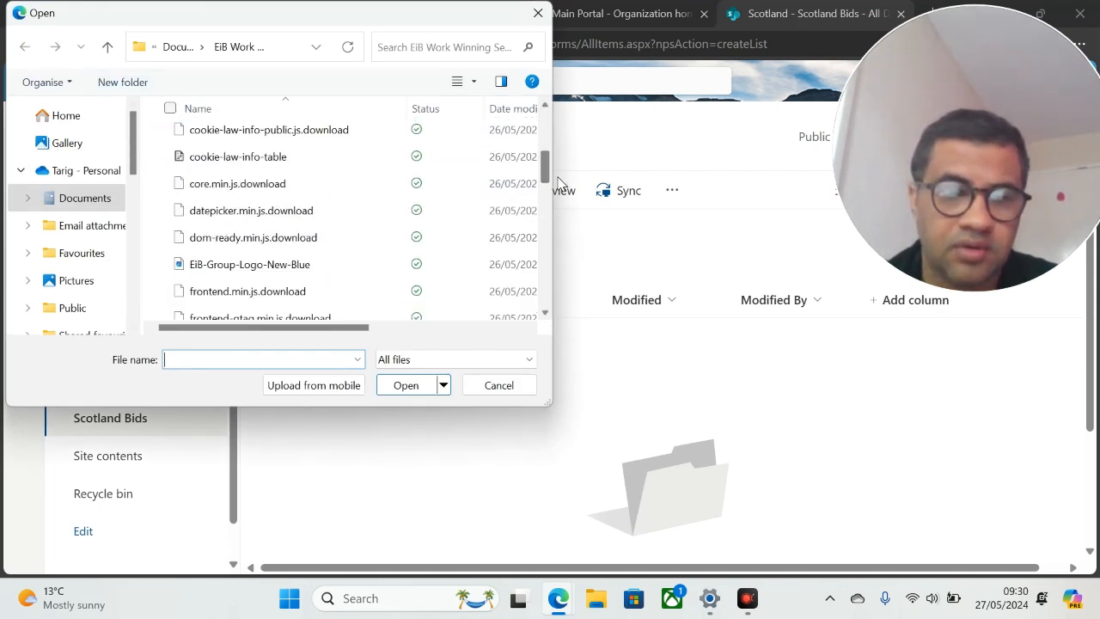
{"action": "left_click", "coordinate": [110, 176]}
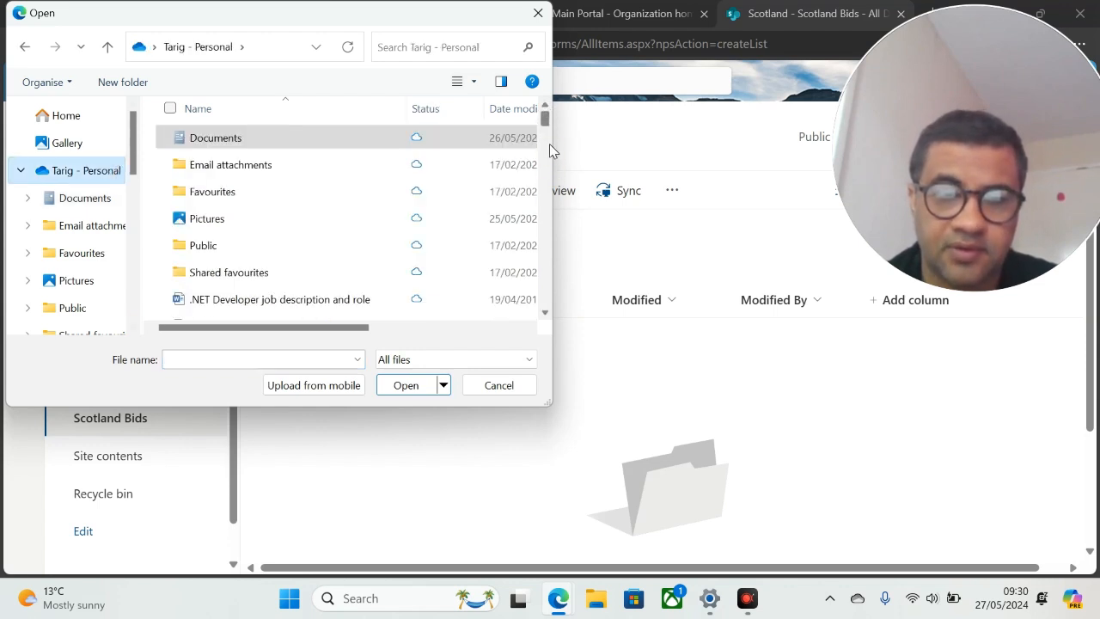
{"action": "left_click_drag", "start_coordinate": [539, 163], "coordinate": [559, 238]}
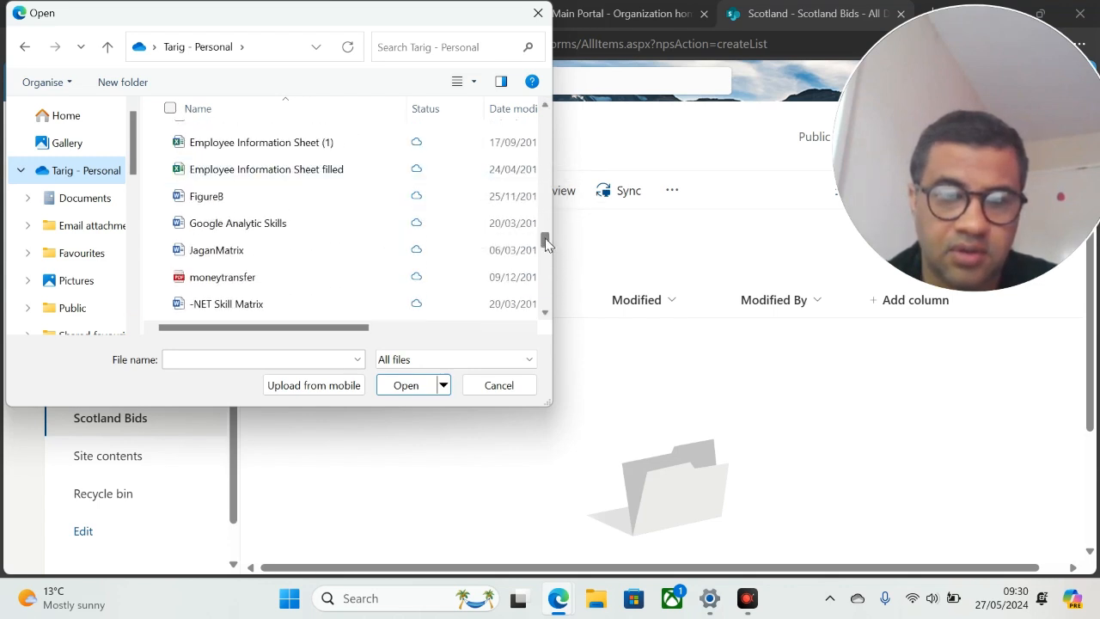
{"action": "left_click_drag", "start_coordinate": [544, 238], "coordinate": [544, 114]}
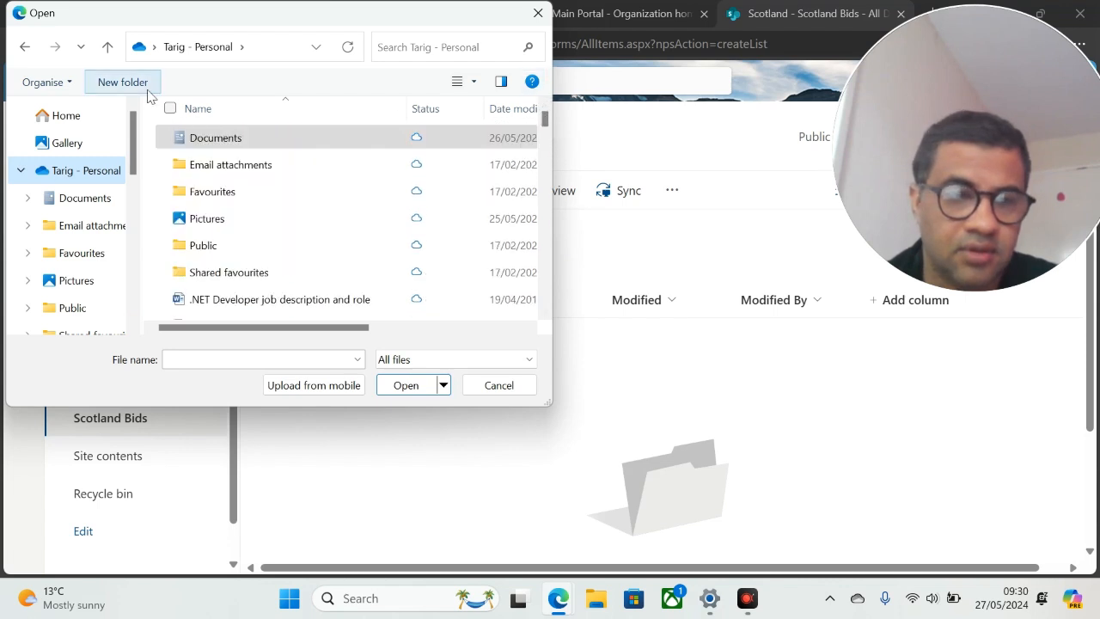
{"action": "left_click", "coordinate": [67, 198]}
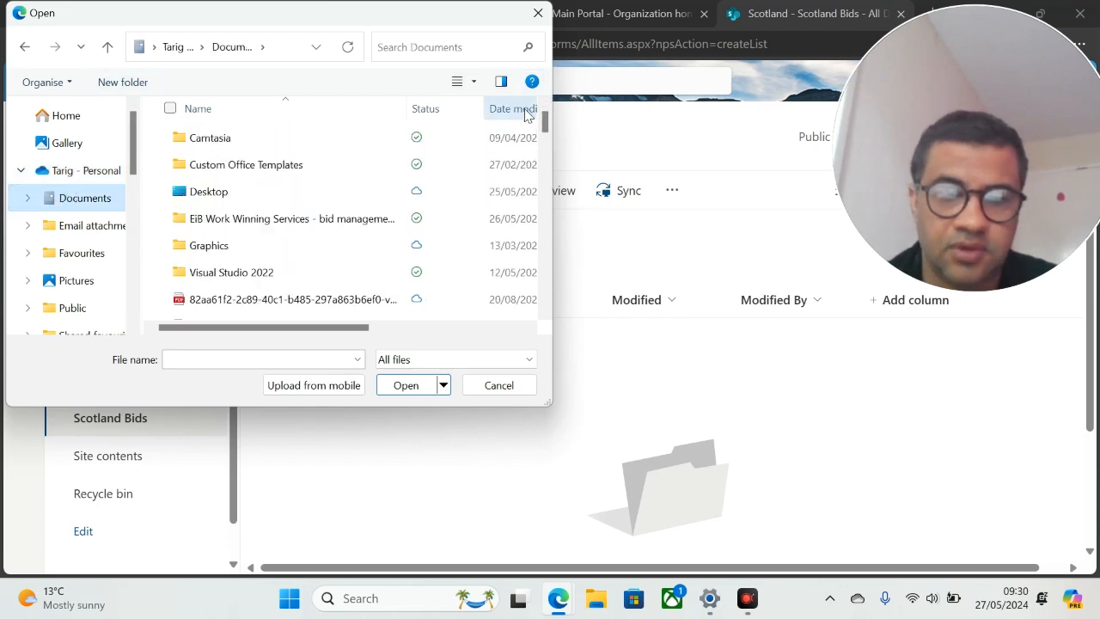
{"action": "left_click_drag", "start_coordinate": [545, 122], "coordinate": [562, 326]}
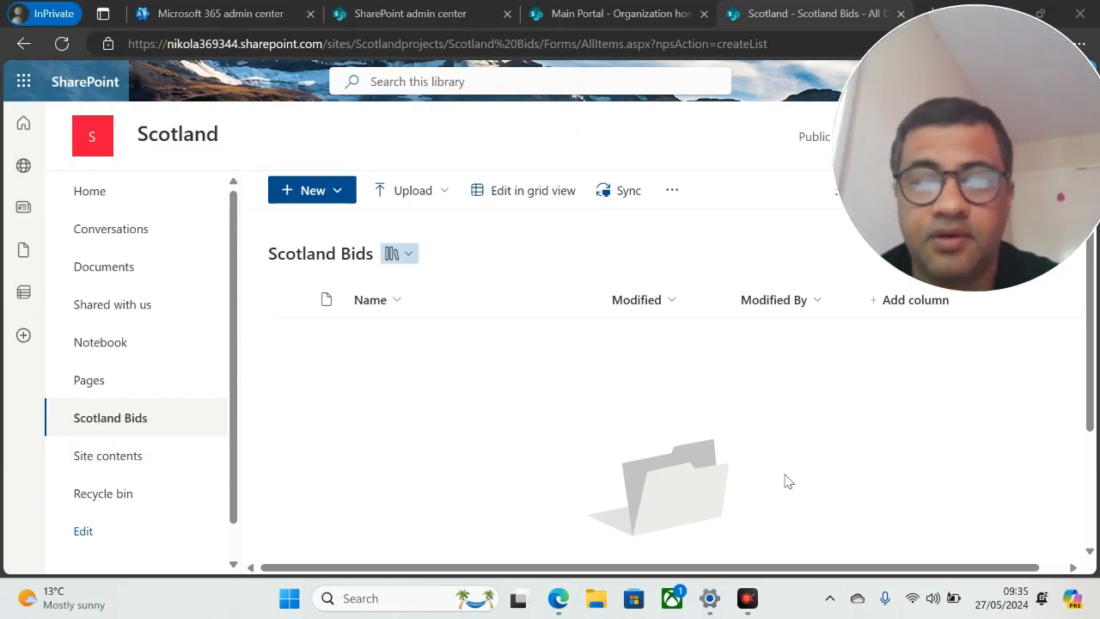
Create a folder named Potential Bids in the Scotland Bids library, keeping the default yellow folder colour.
{"action": "left_click", "coordinate": [311, 197]}
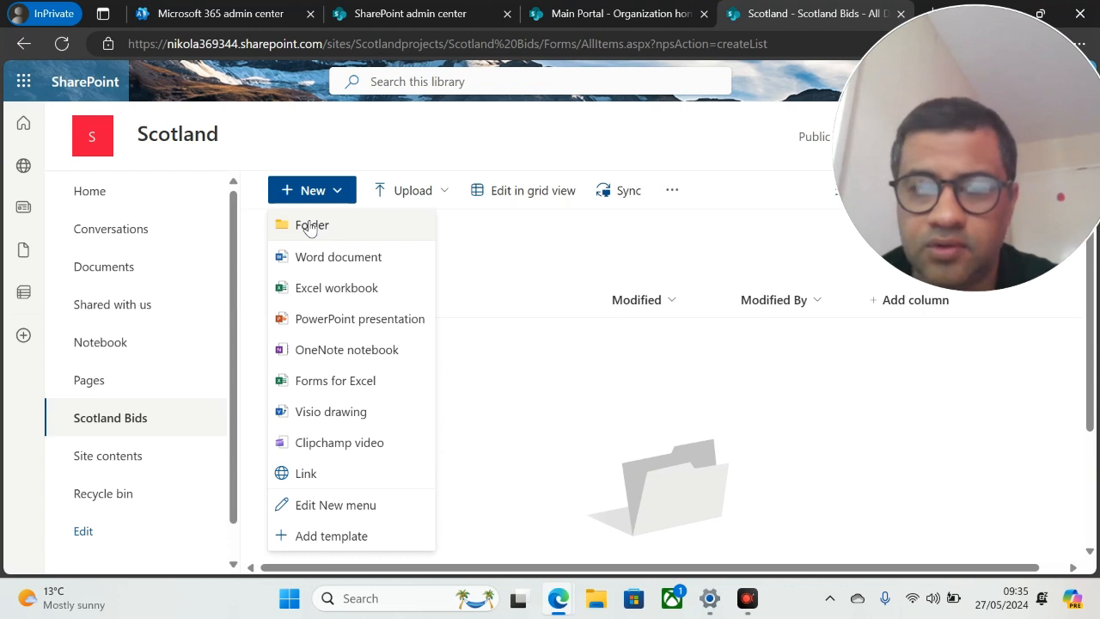
{"action": "left_click", "coordinate": [309, 225]}
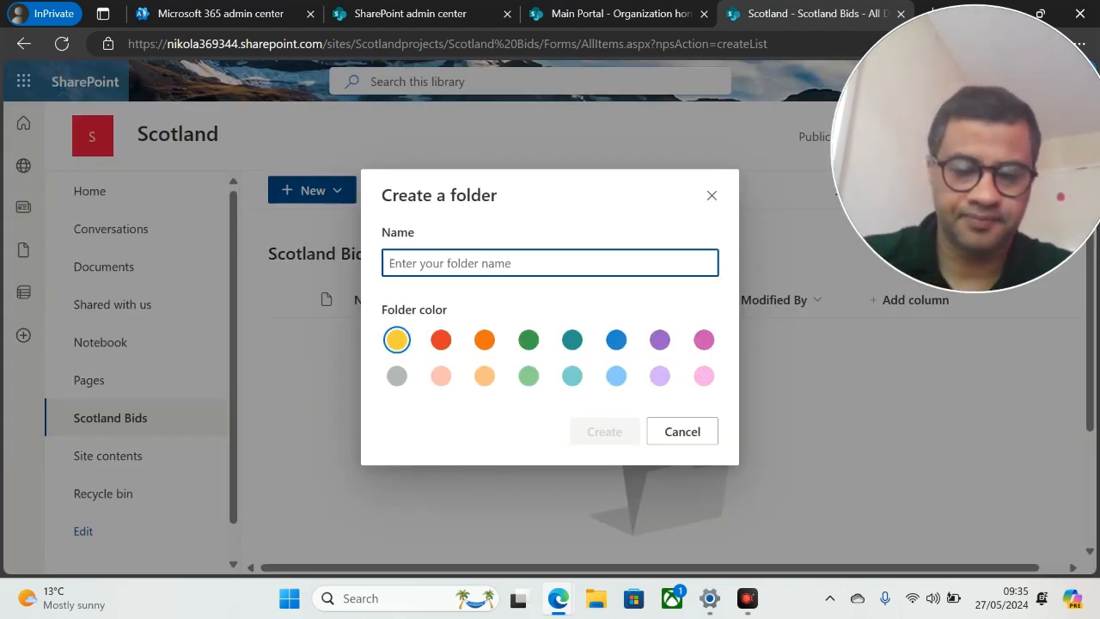
{"action": "type", "text": "Potemn"}
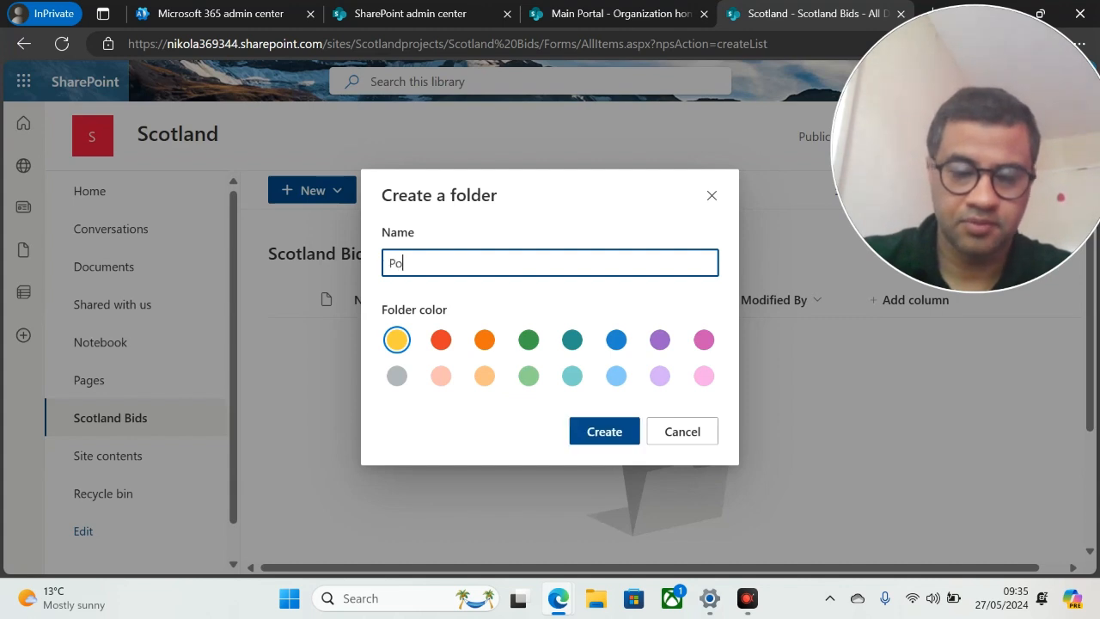
{"action": "key", "text": "BackSpace"}
{"action": "key", "text": "BackSpace"}
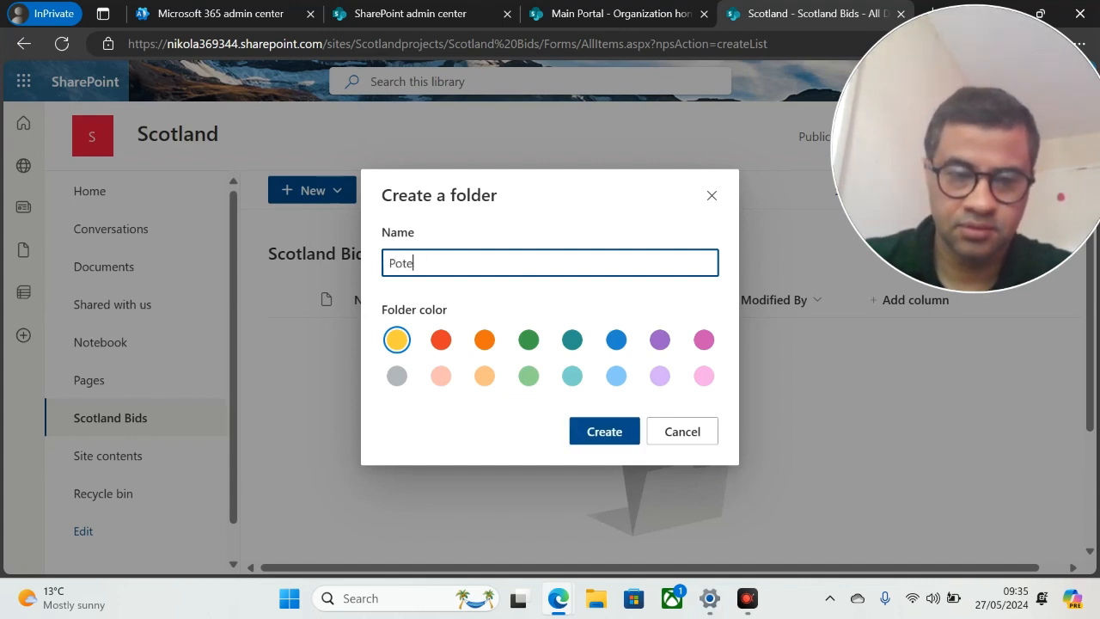
{"action": "type", "text": "ntial "}
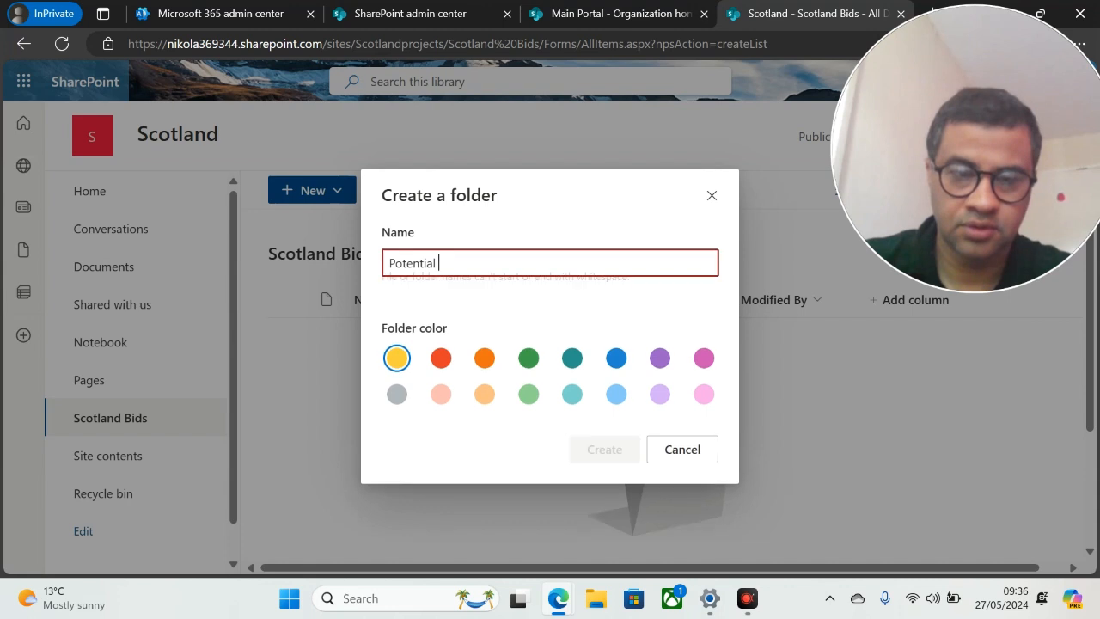
{"action": "type", "text": "Bids"}
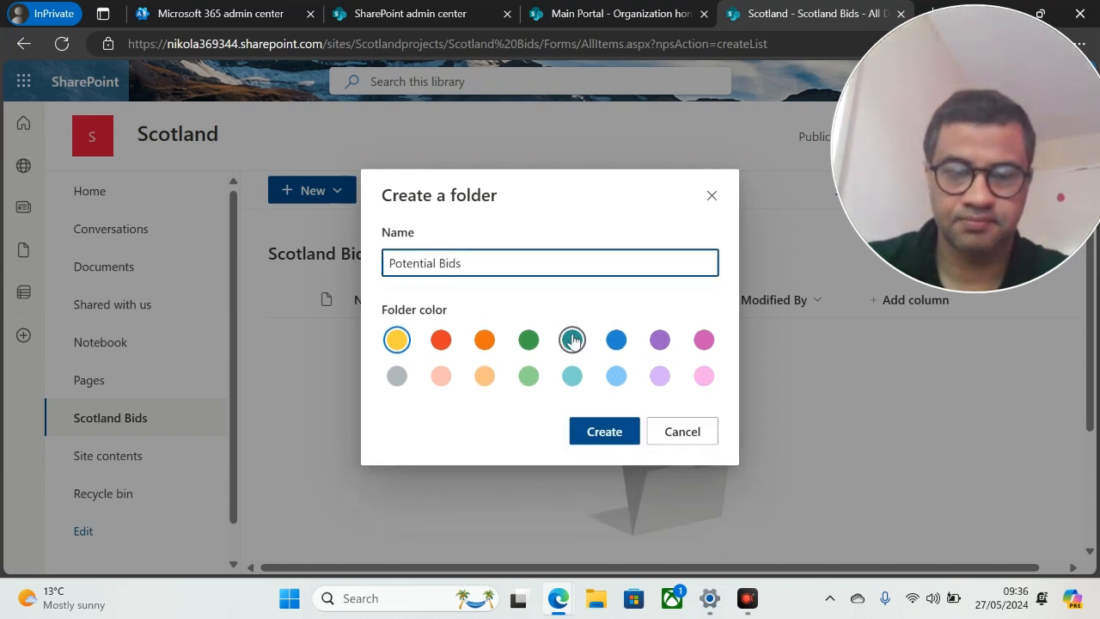
{"action": "left_click", "coordinate": [602, 436]}
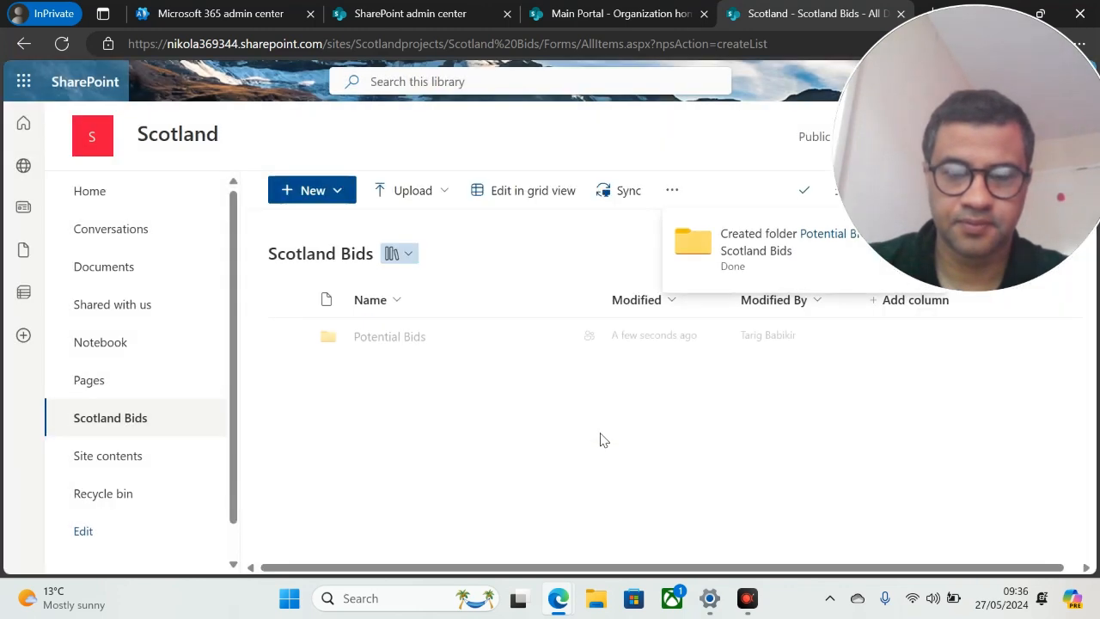
Add another folder named Proposed Bids to the Scotland Bids library.
{"action": "left_click", "coordinate": [303, 190]}
{"action": "left_click", "coordinate": [307, 222]}
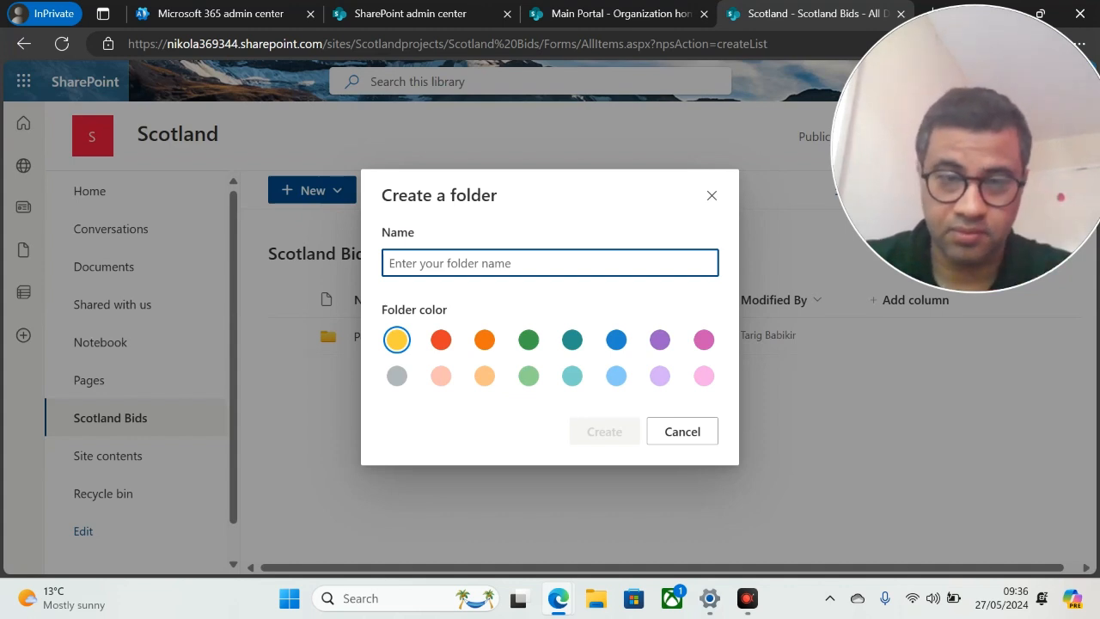
{"action": "type", "text": "Prop"}
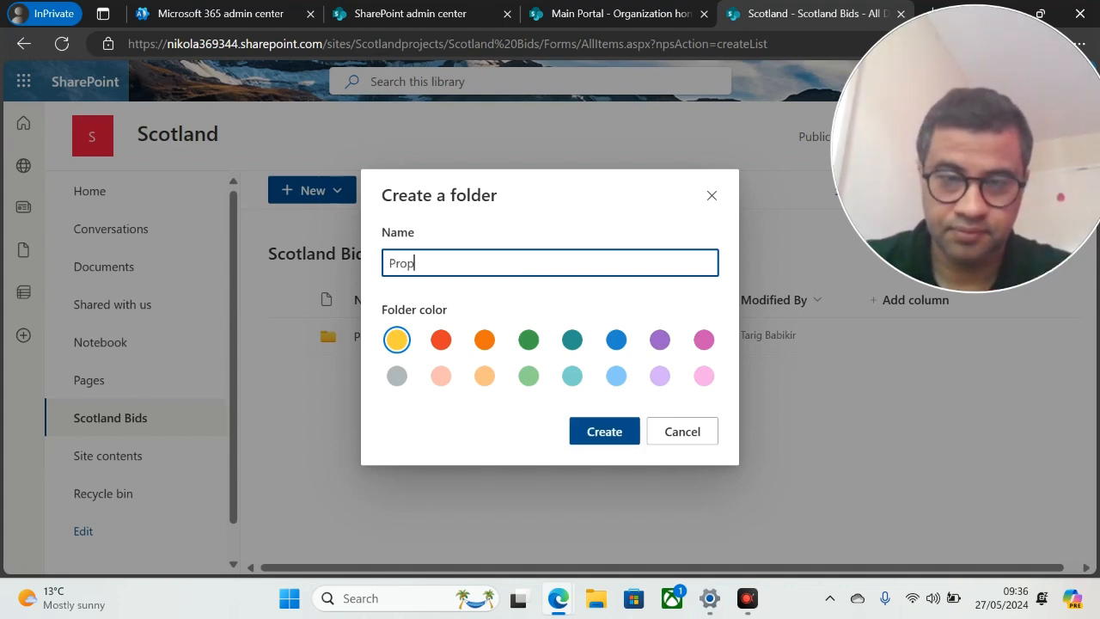
{"action": "type", "text": "osed Bids"}
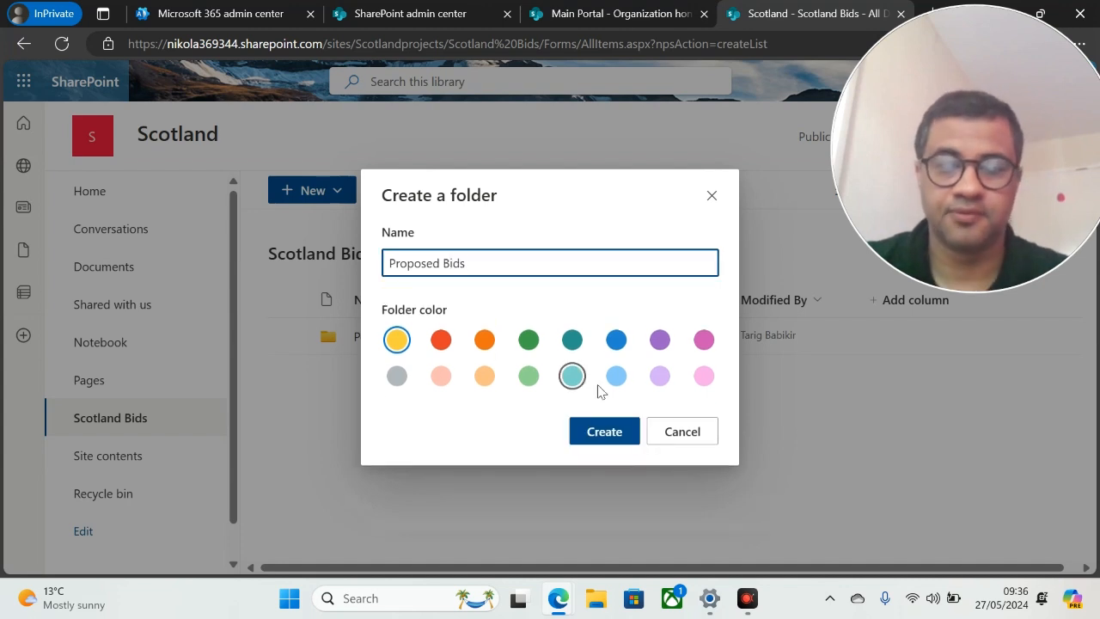
{"action": "left_click", "coordinate": [600, 430]}
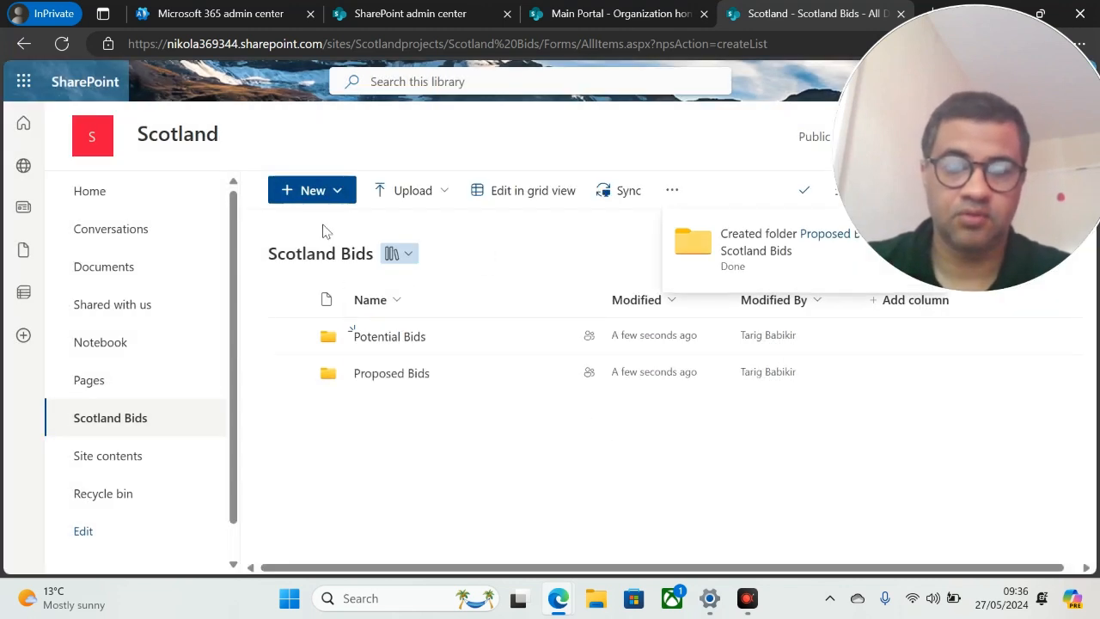
Create a third folder in the Scotland Bids library and name it Selected Bids.
{"action": "left_click", "coordinate": [324, 190]}
{"action": "left_click", "coordinate": [332, 222]}
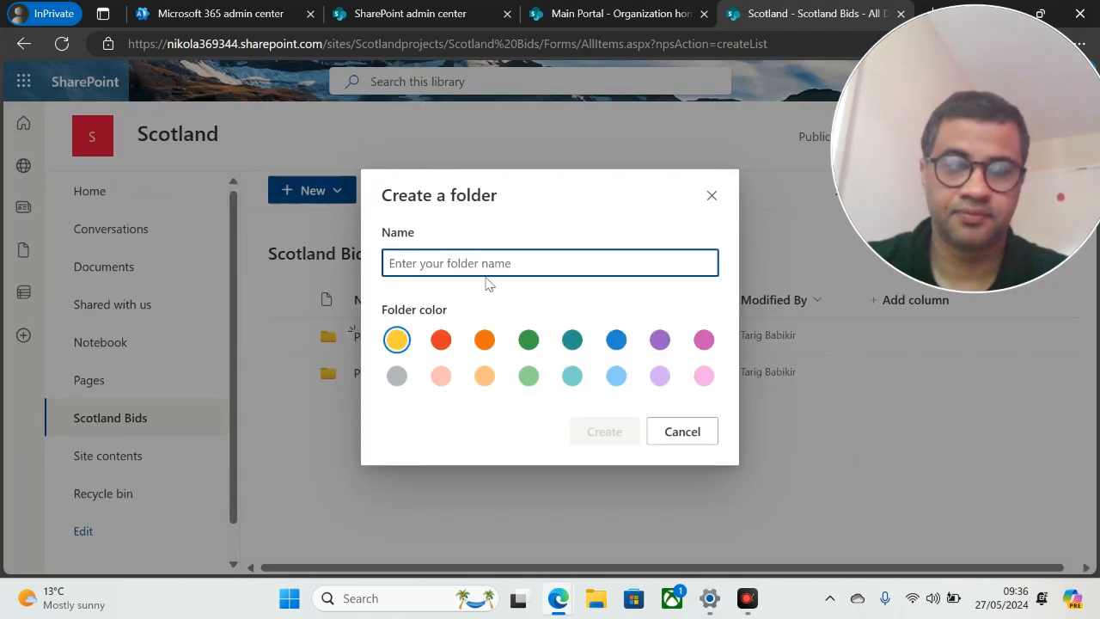
{"action": "type", "text": "S"}
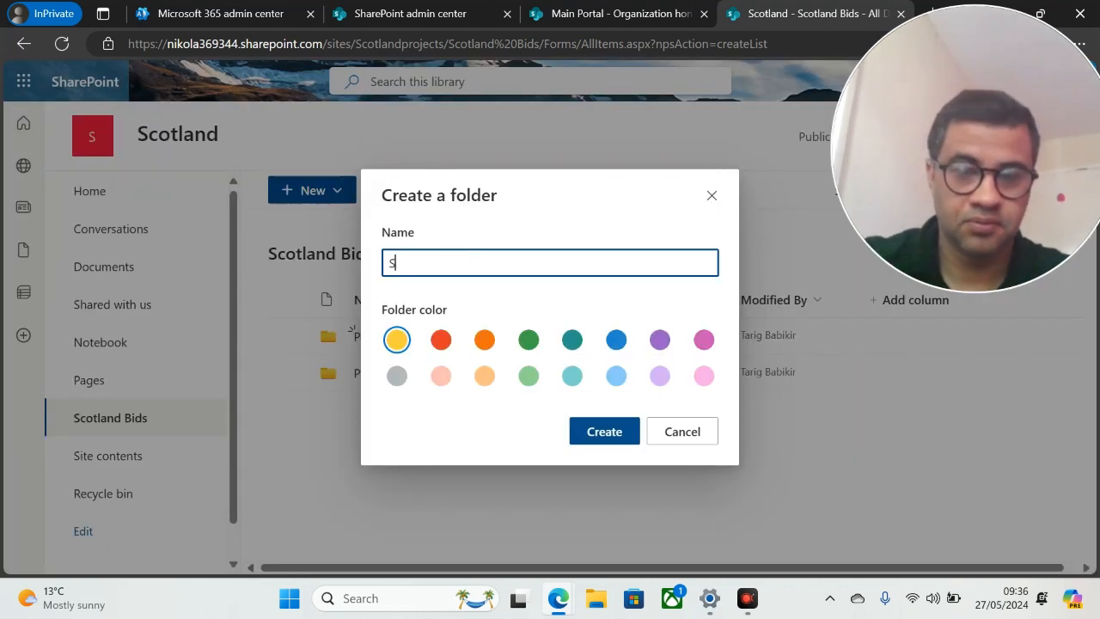
{"action": "type", "text": "elected"}
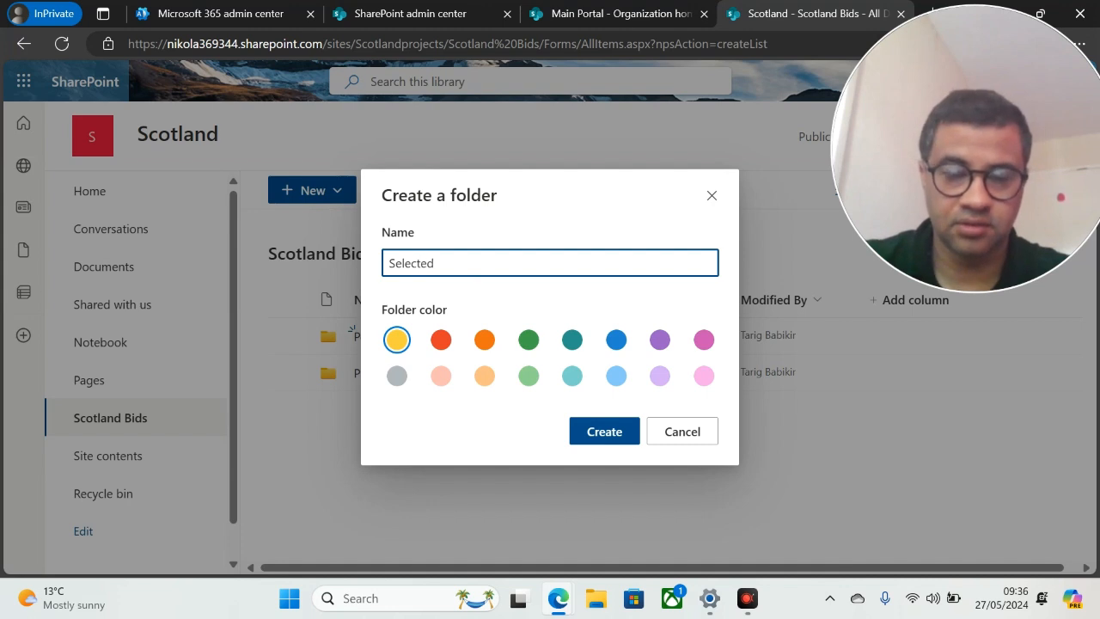
{"action": "type", "text": " Bids"}
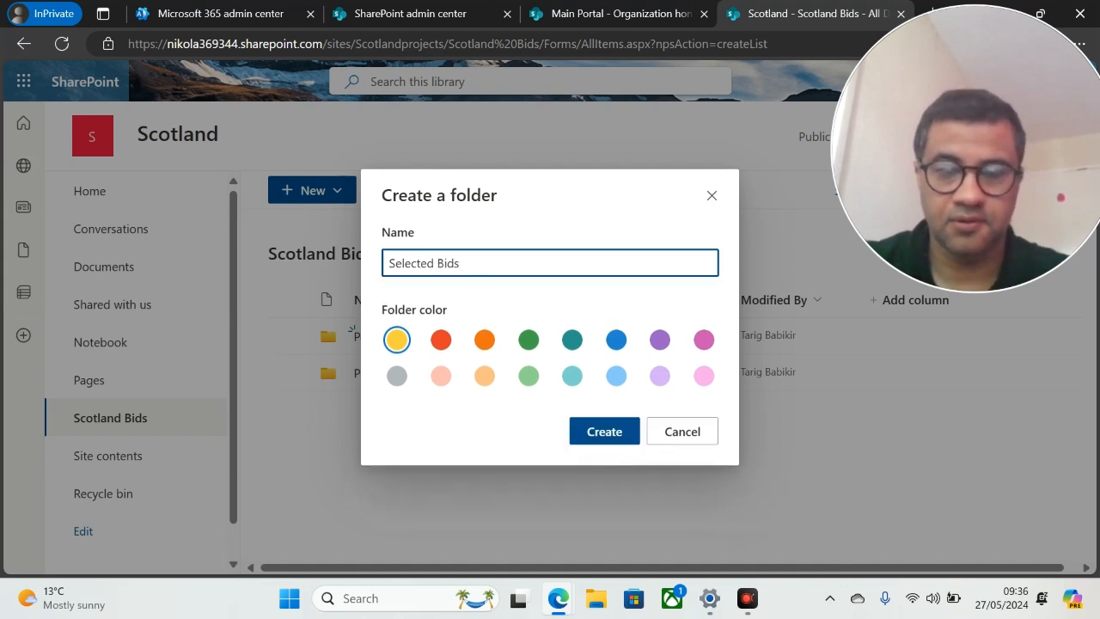
{"action": "left_click", "coordinate": [625, 428]}
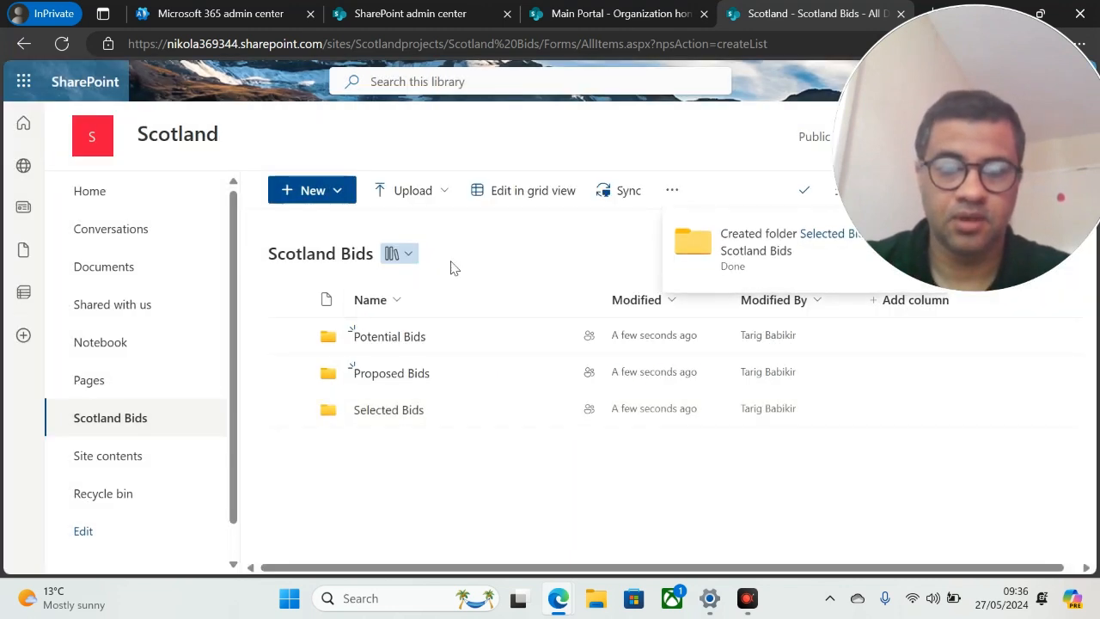
Create a fourth folder in the Scotland Bids library with the name Approved Bids.
{"action": "left_click", "coordinate": [314, 196]}
{"action": "left_click", "coordinate": [321, 223]}
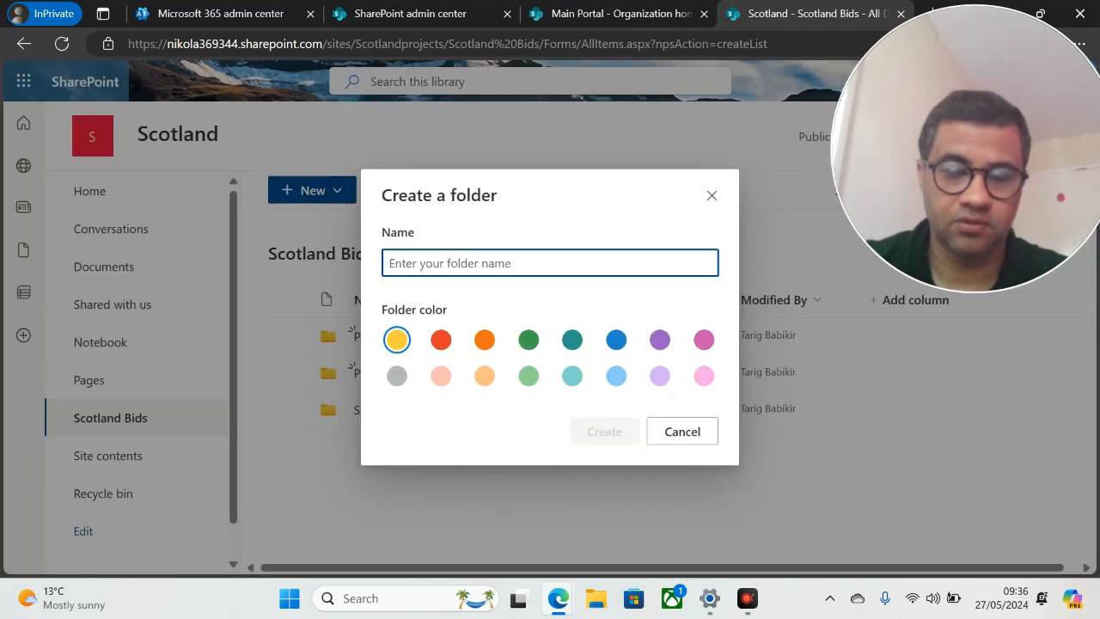
{"action": "type", "text": "Appr"}
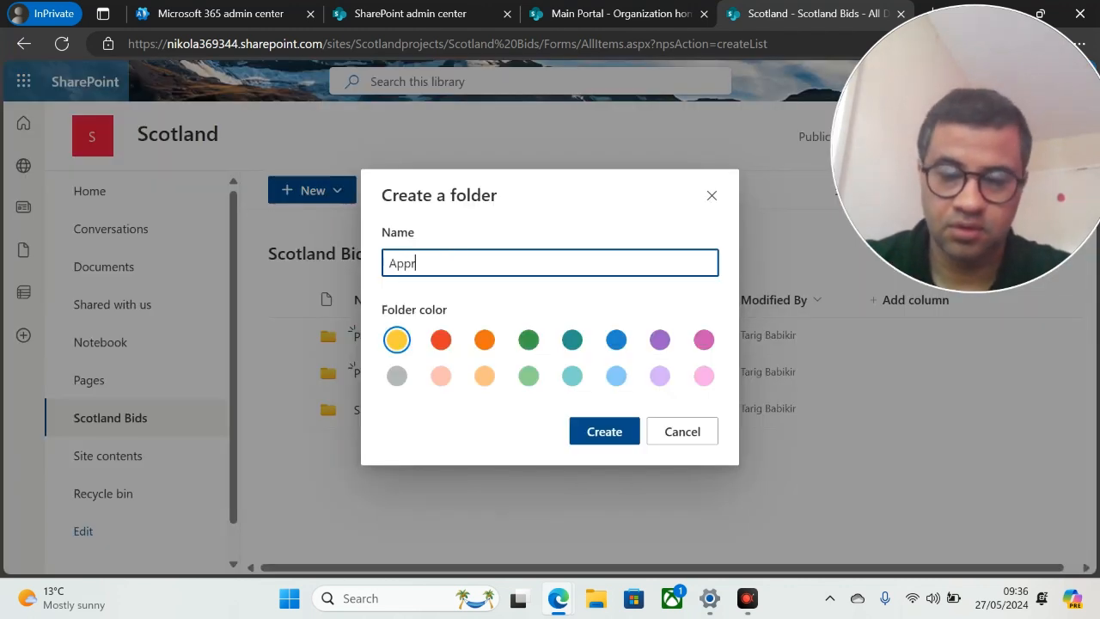
{"action": "type", "text": "oved Bids"}
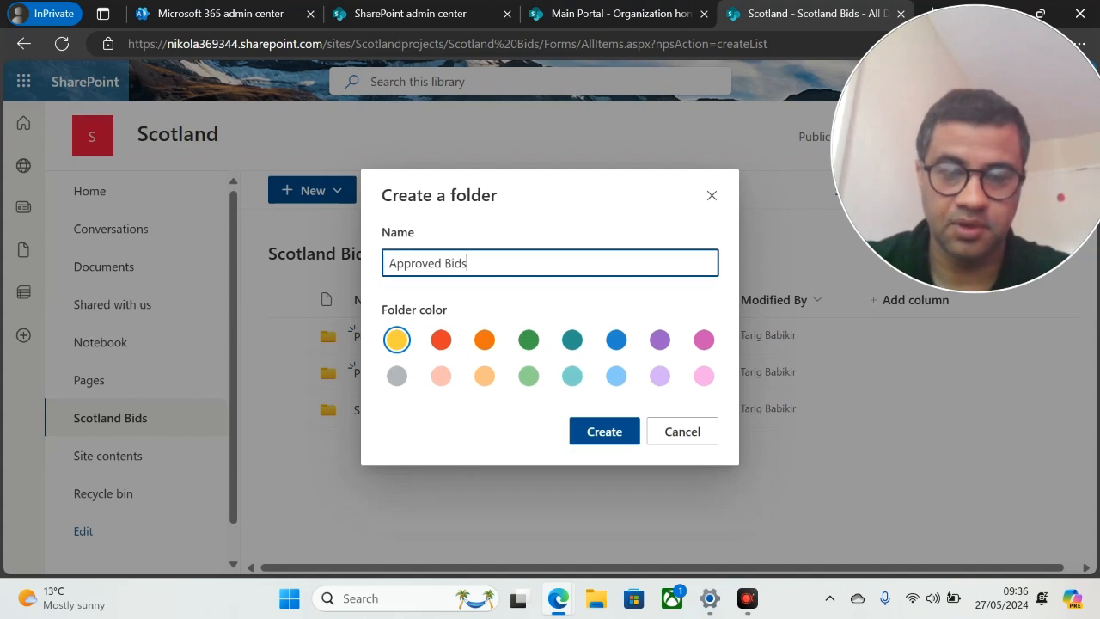
{"action": "left_click", "coordinate": [591, 431]}
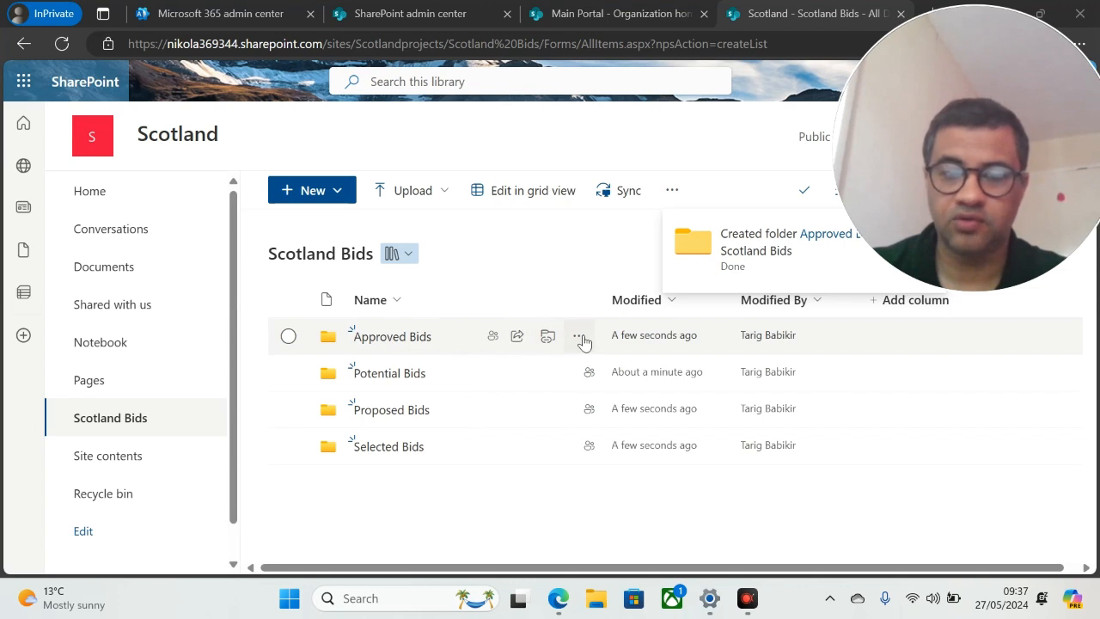
Start granting access to the Approved Bids folder and add the two colleagues' names as recipients.
{"action": "left_click", "coordinate": [579, 337]}
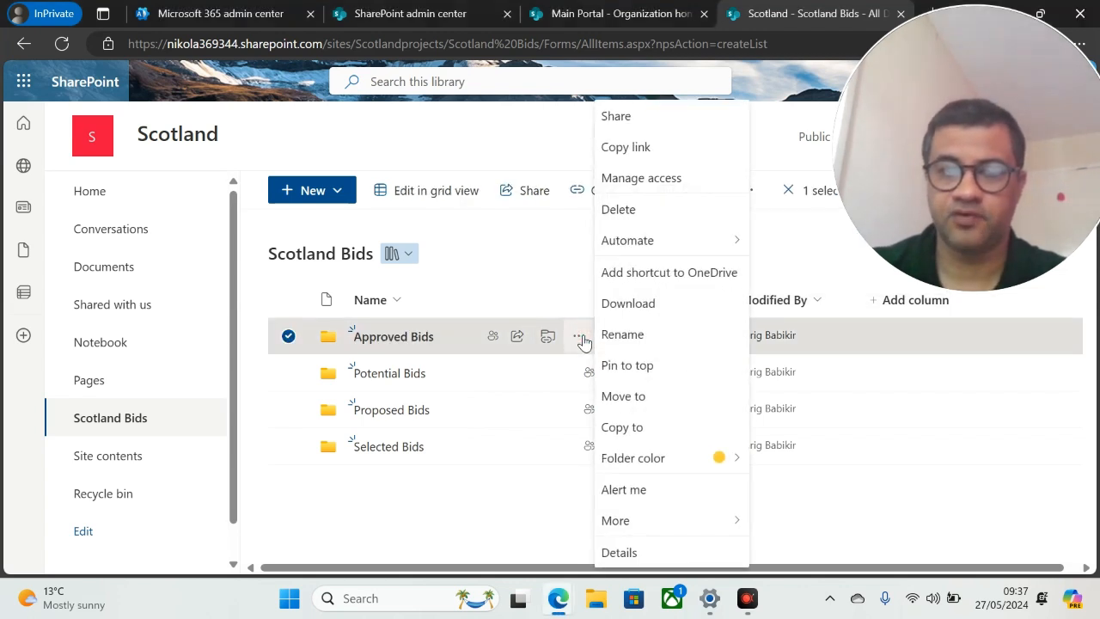
{"action": "left_click", "coordinate": [646, 177]}
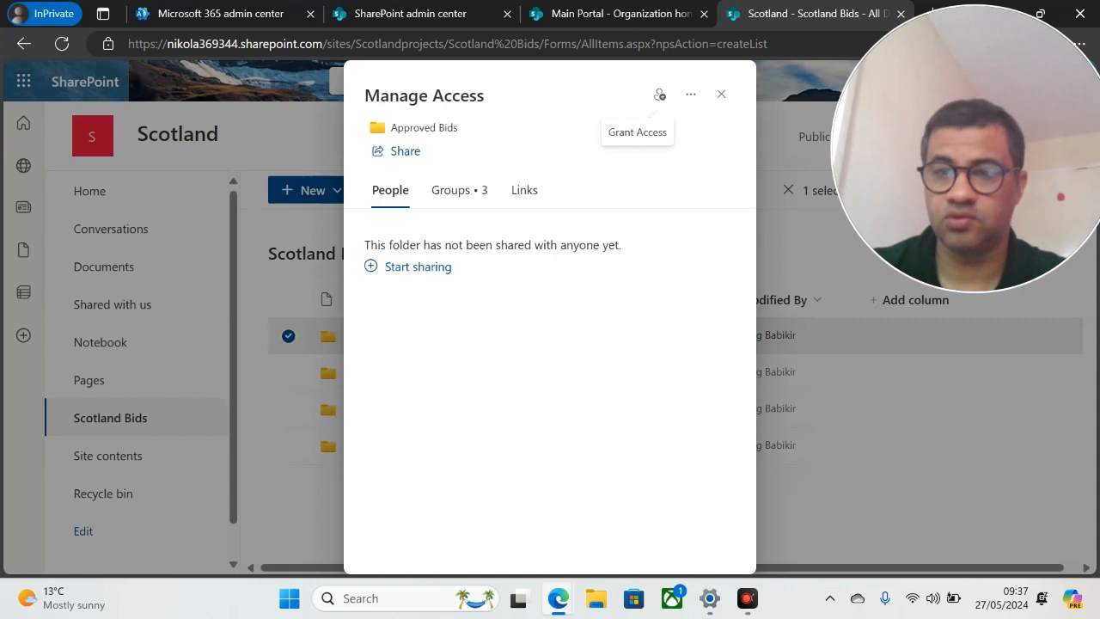
{"action": "left_click", "coordinate": [659, 98]}
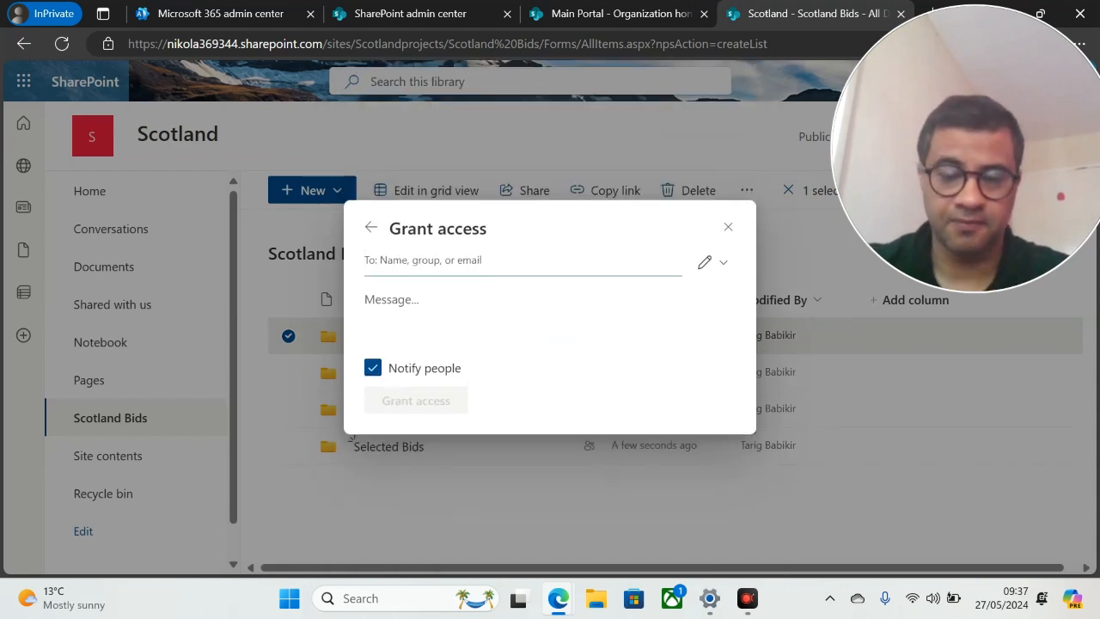
{"action": "type", "text": "Sa"}
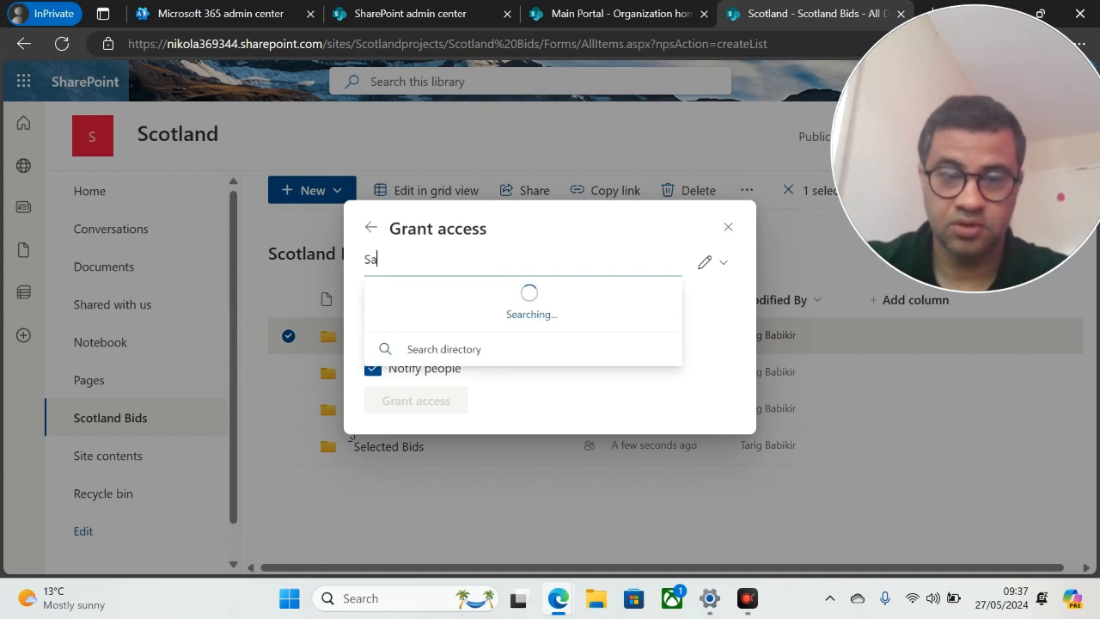
{"action": "type", "text": "ng"}
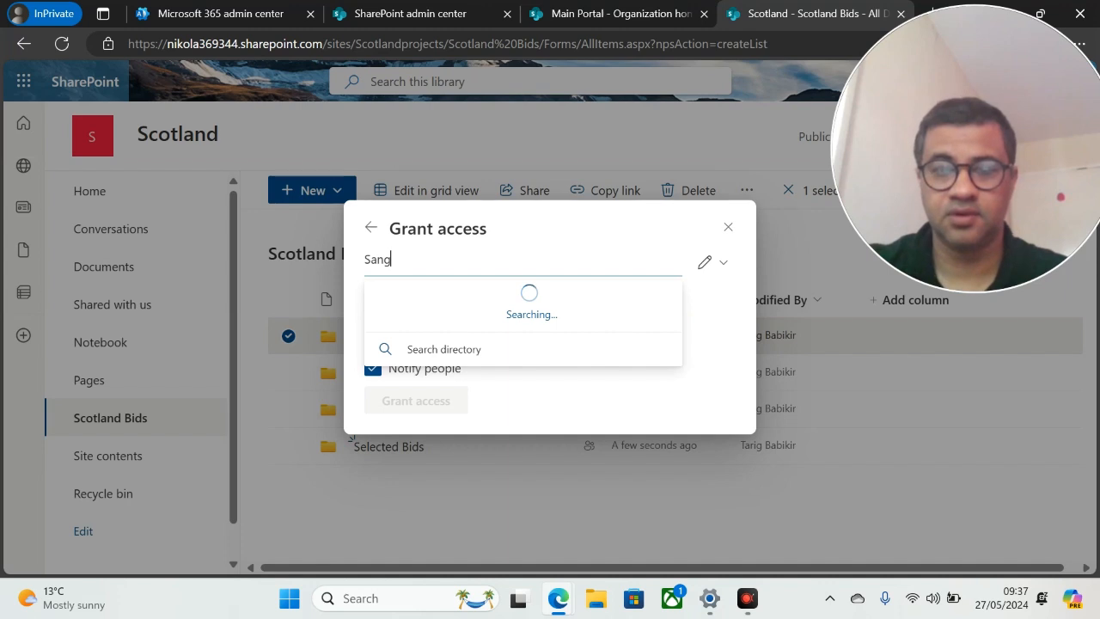
{"action": "left_click", "coordinate": [467, 304]}
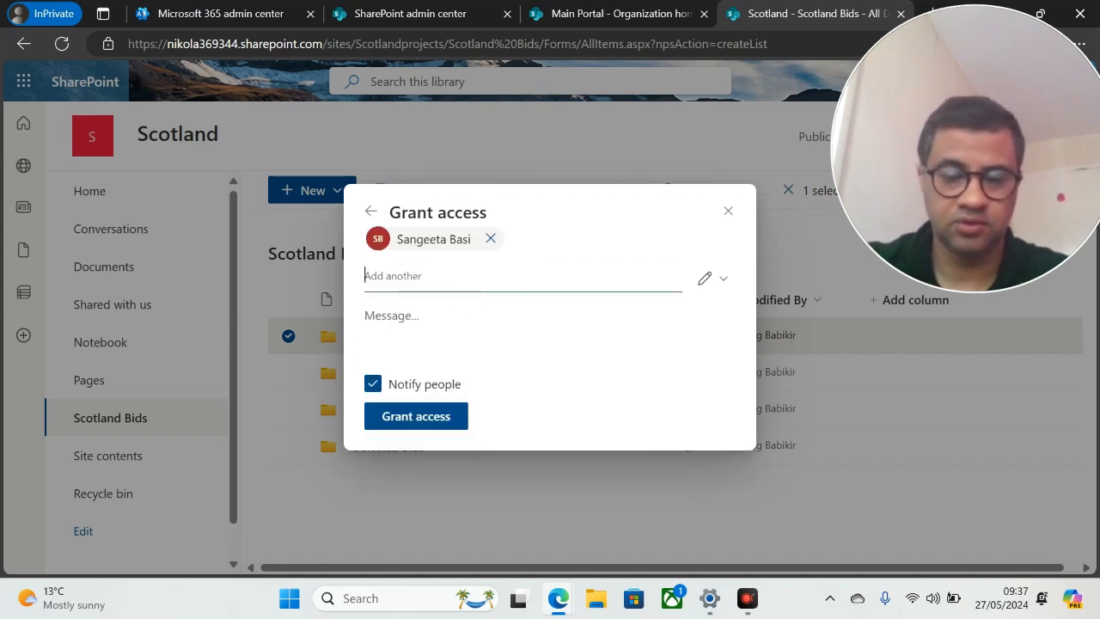
{"action": "type", "text": "Sofi"}
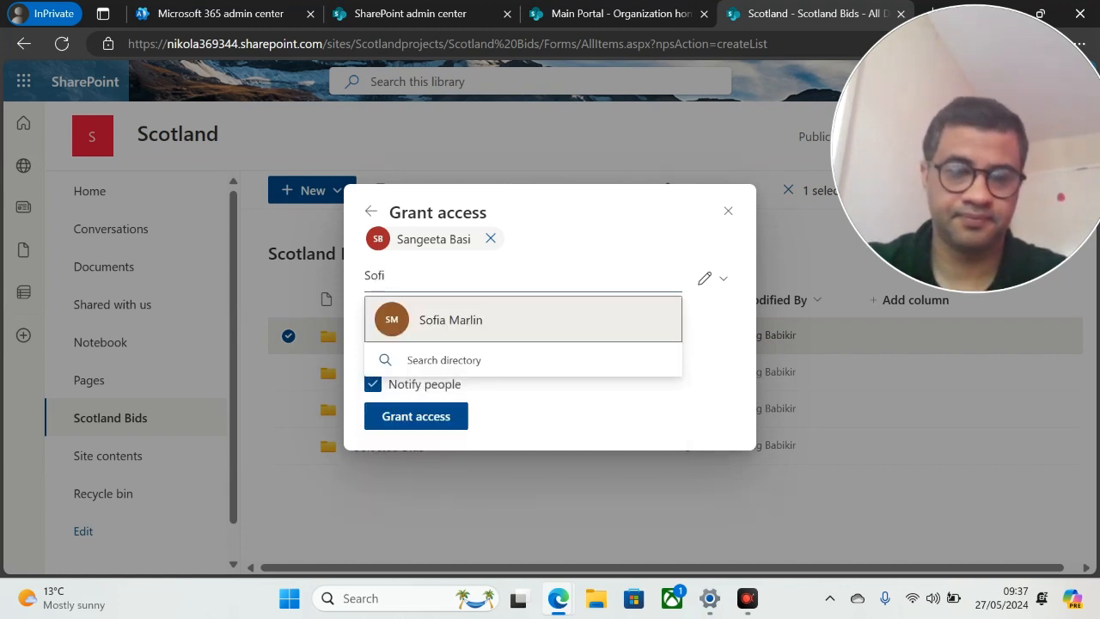
{"action": "left_click", "coordinate": [480, 319]}
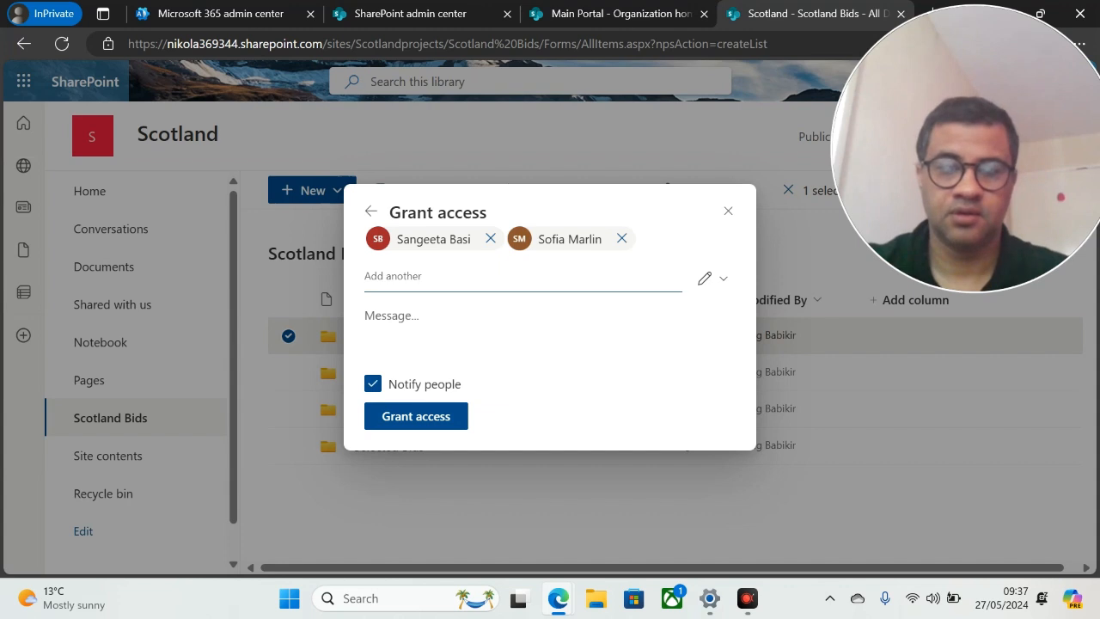
Add the message "Access Granted" and grant the two recipients access to Approved Bids with notification kept on.
{"action": "left_click", "coordinate": [456, 323]}
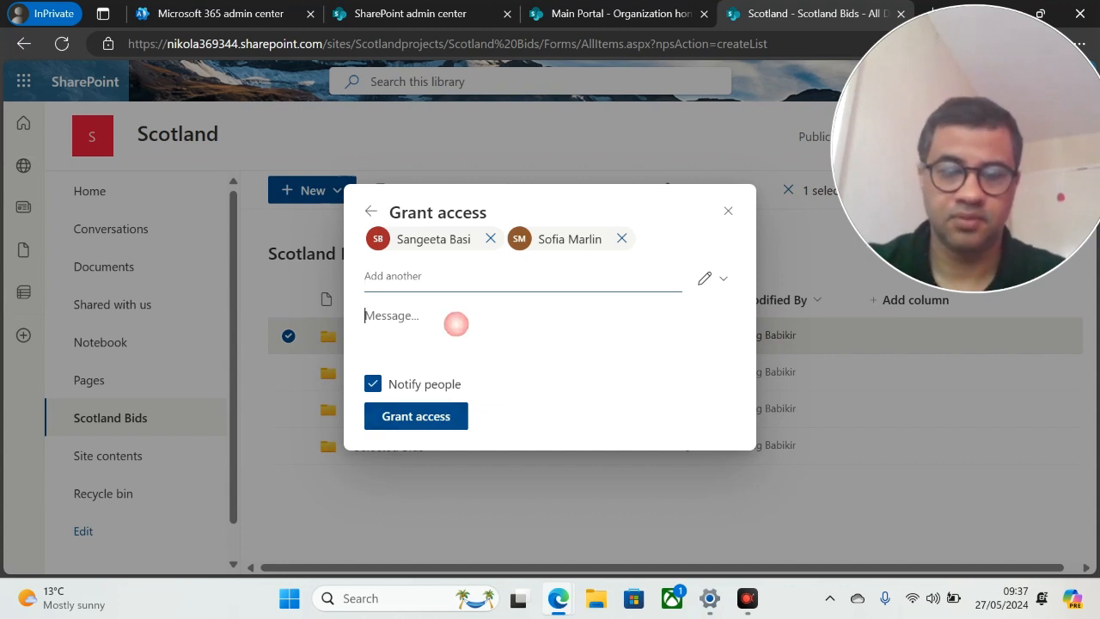
{"action": "type", "text": "Access Granted"}
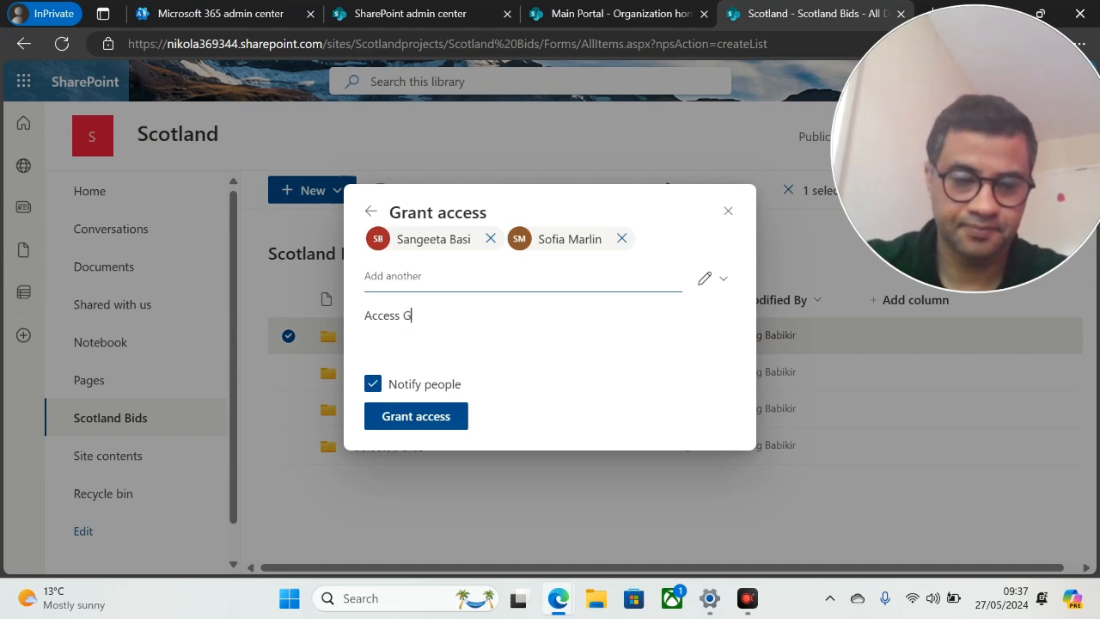
{"action": "left_click", "coordinate": [446, 413]}
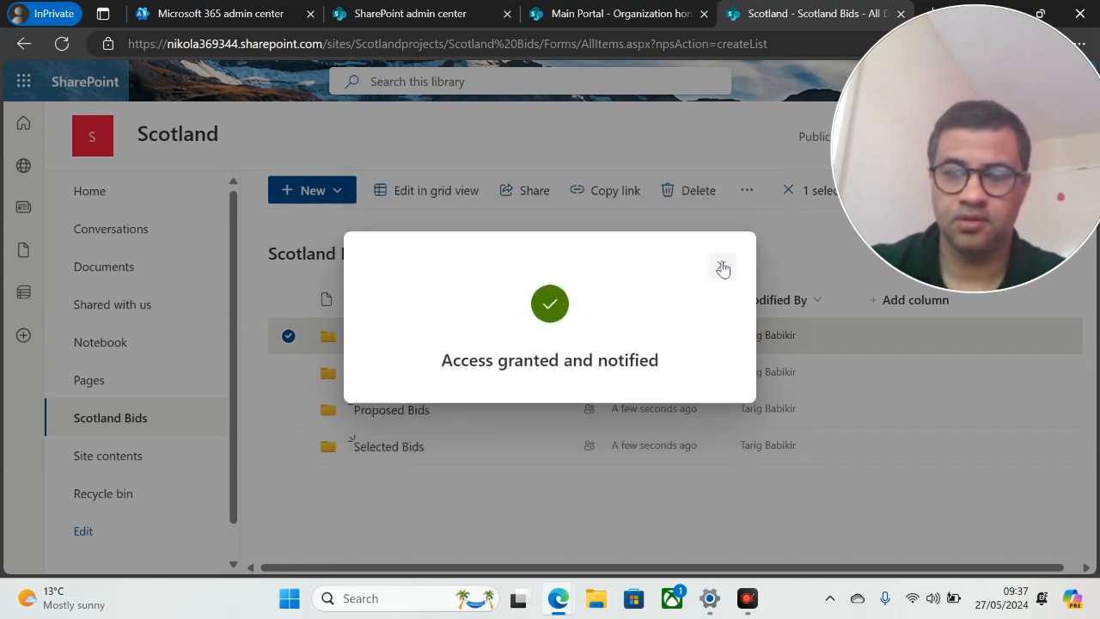
{"action": "left_click", "coordinate": [721, 267]}
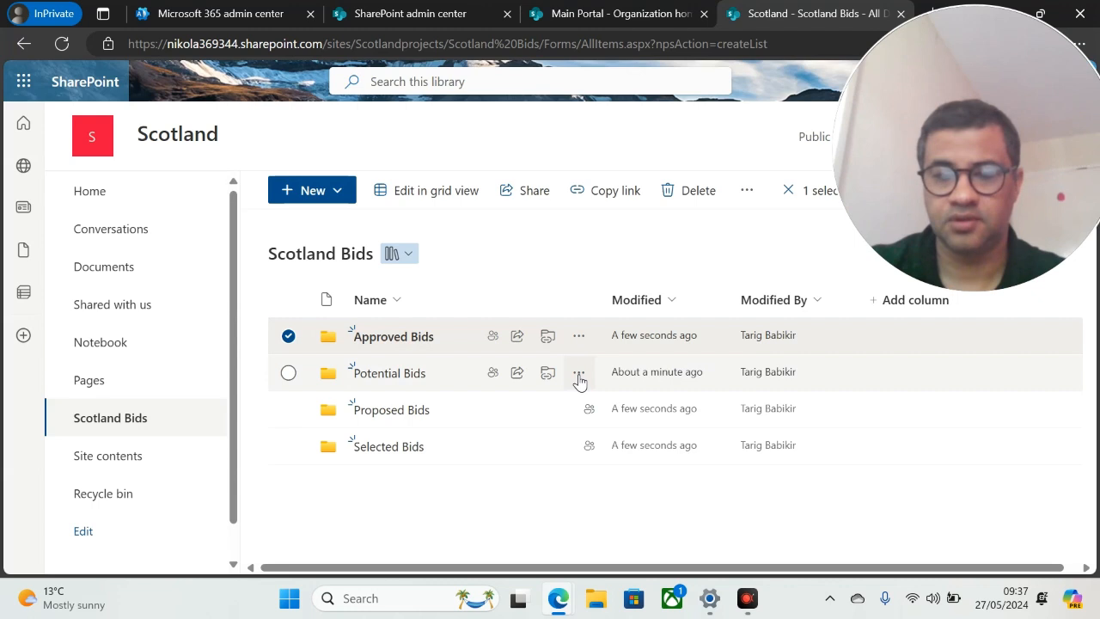
Open the access settings of the Potential Bids folder and start granting access to it.
{"action": "left_click", "coordinate": [579, 380]}
{"action": "left_click", "coordinate": [633, 176]}
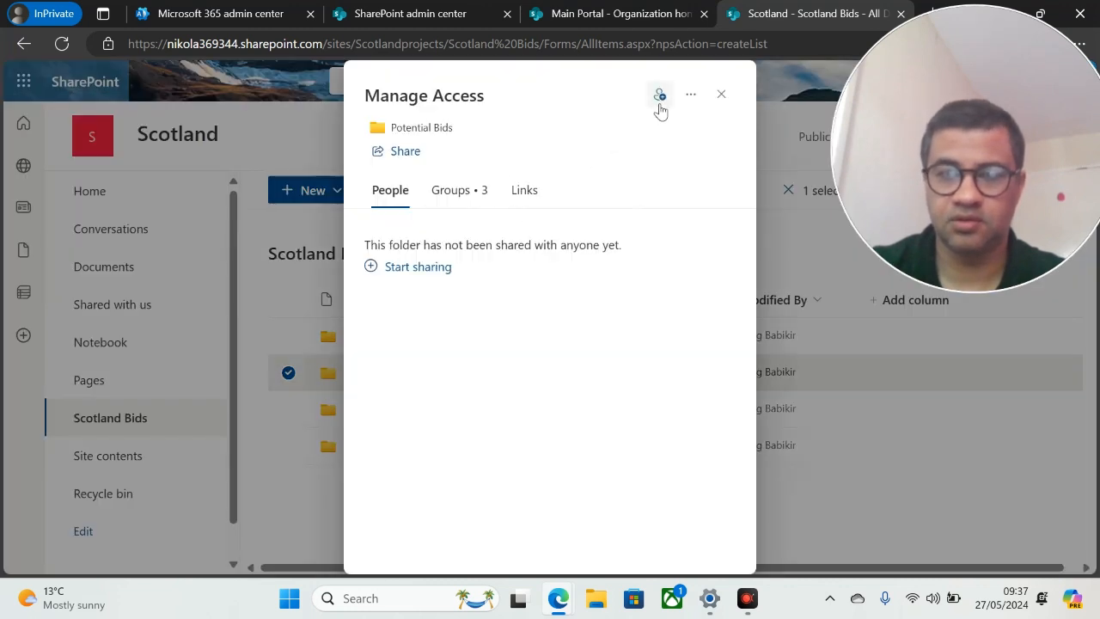
{"action": "left_click", "coordinate": [659, 99]}
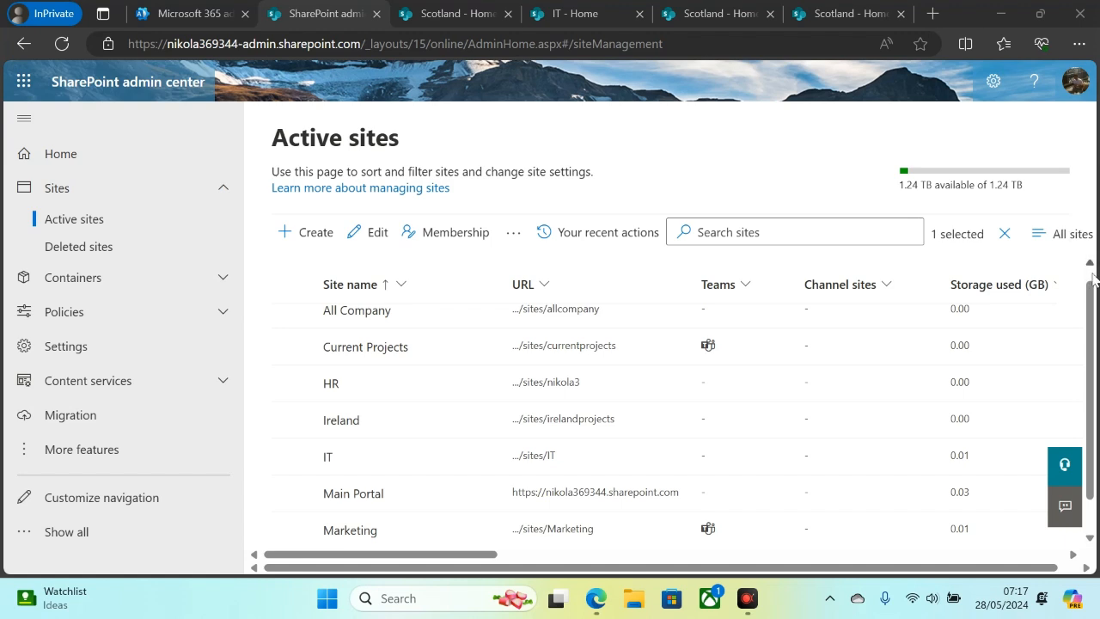
Select only the Main Portal site among the active sites in the SharePoint admin center and check its hub options.
{"action": "left_click_drag", "start_coordinate": [1091, 301], "coordinate": [1094, 312]}
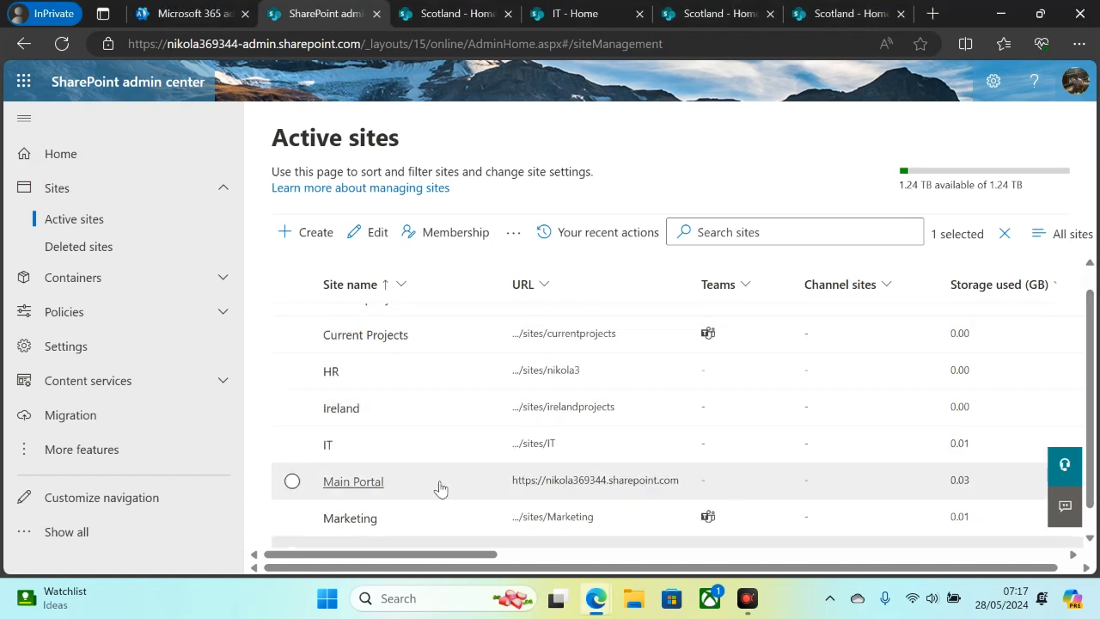
{"action": "left_click", "coordinate": [292, 484]}
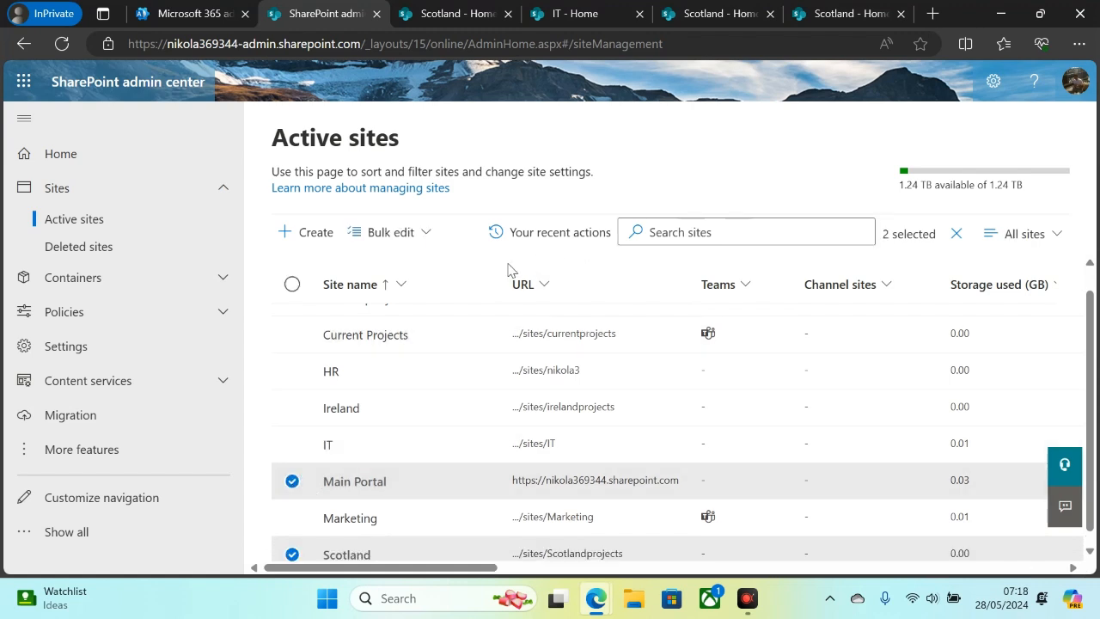
{"action": "left_click", "coordinate": [297, 553]}
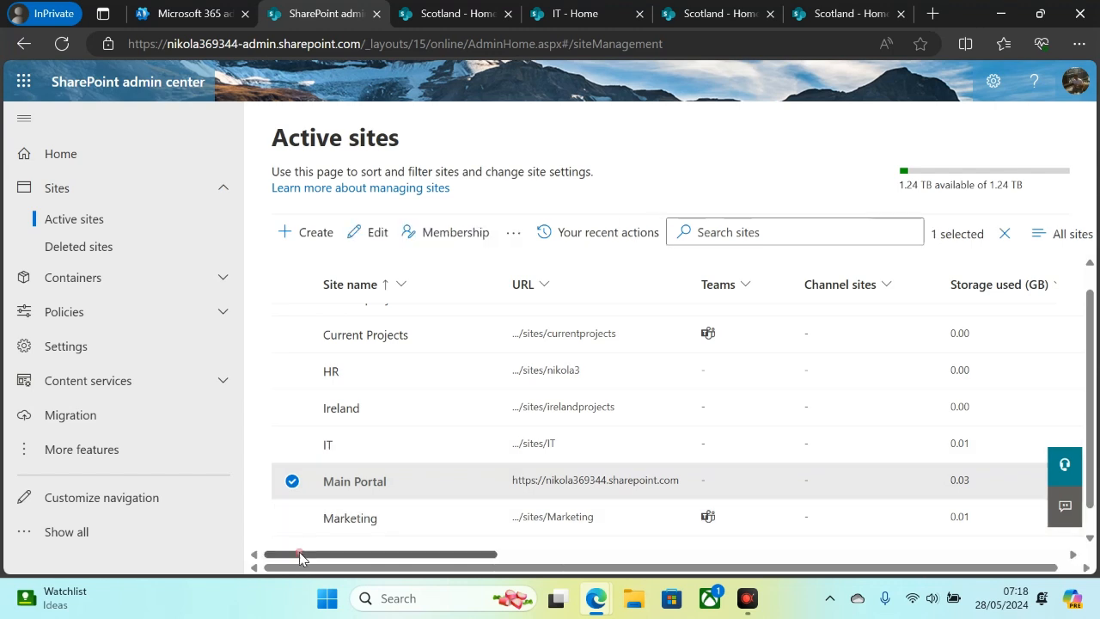
{"action": "left_click", "coordinate": [513, 232]}
{"action": "left_click", "coordinate": [579, 270]}
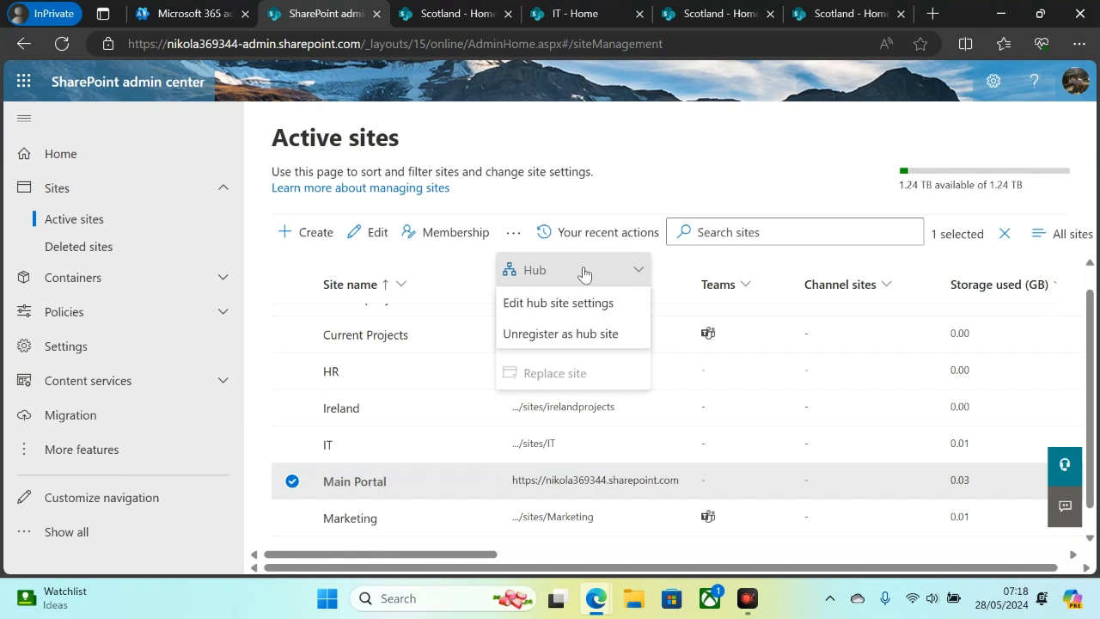
{"action": "left_click", "coordinate": [628, 156]}
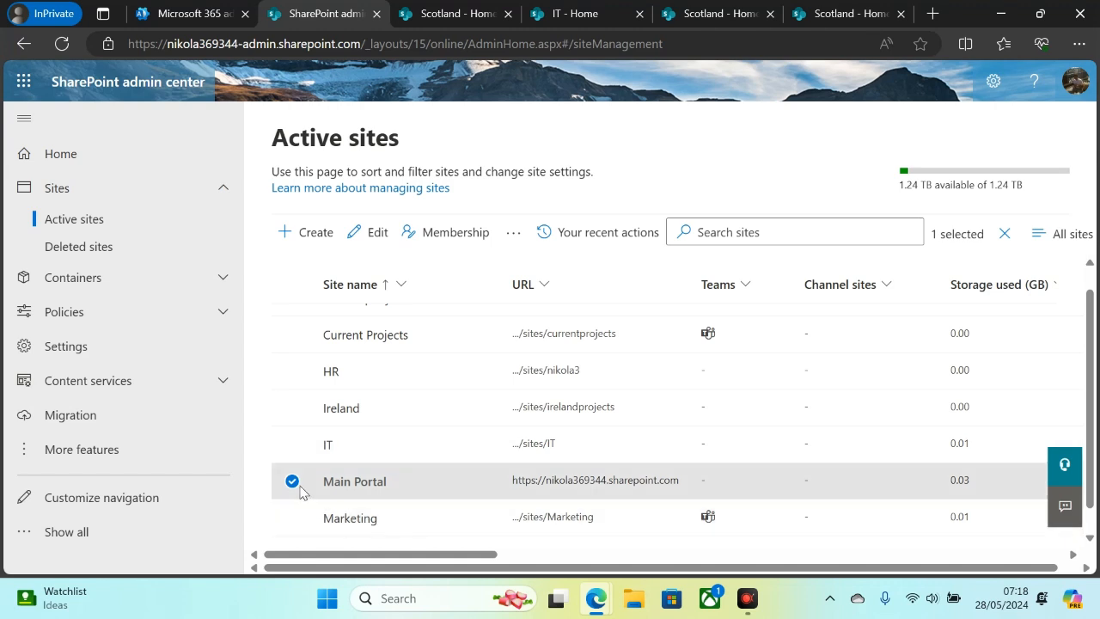
Select the Scotland site instead of Main Portal and check which hub options it offers.
{"action": "scroll", "coordinate": [1092, 486], "scroll_direction": "down", "scroll_amount": 1}
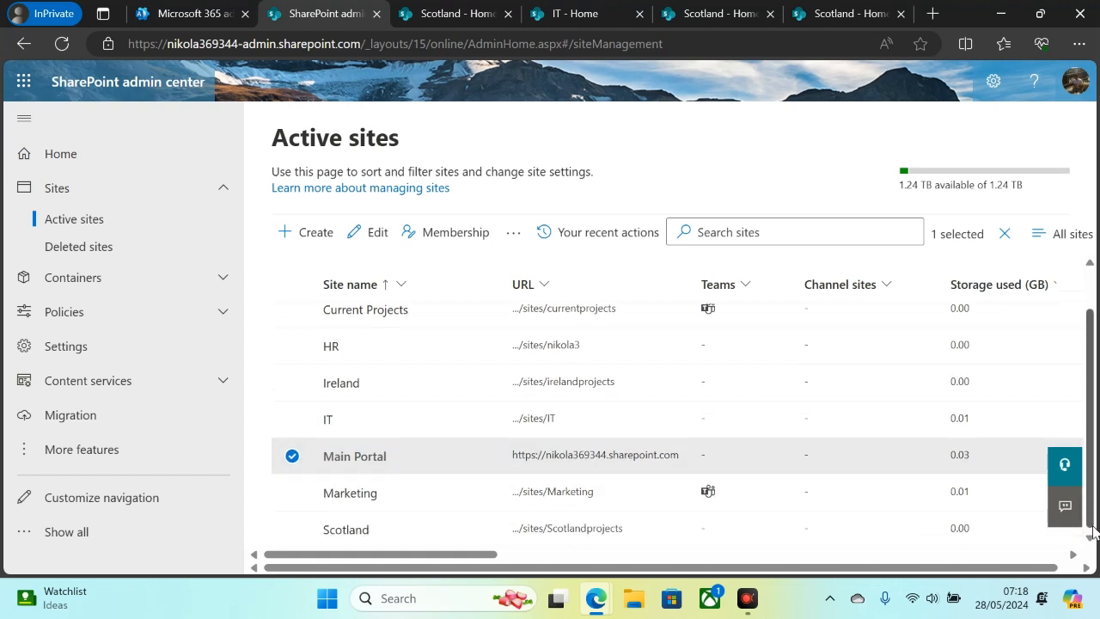
{"action": "left_click", "coordinate": [292, 456]}
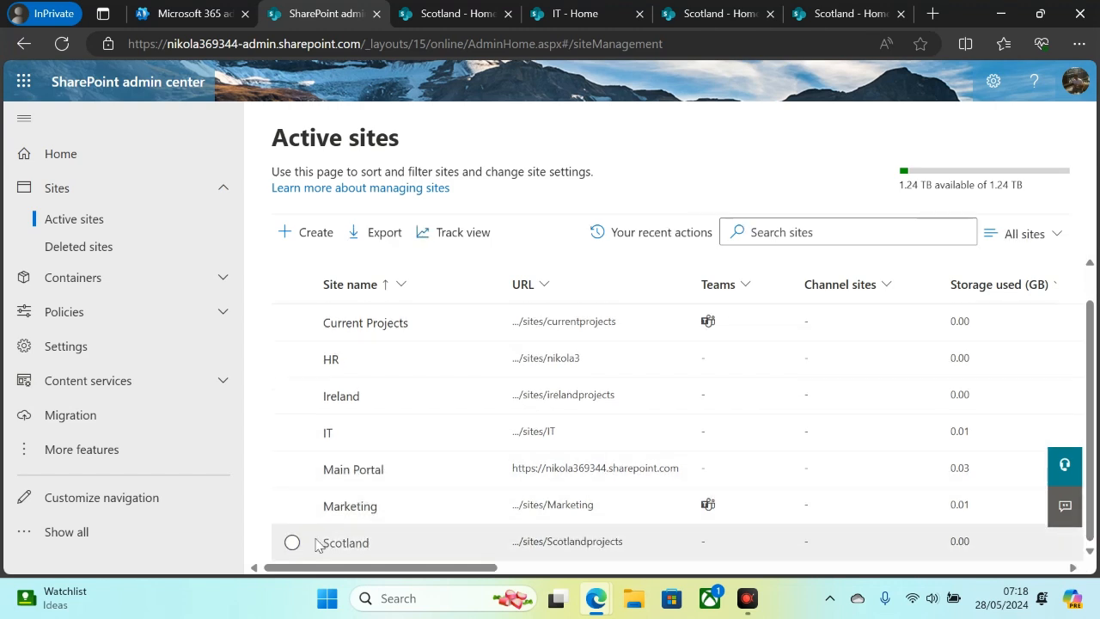
{"action": "left_click", "coordinate": [292, 542]}
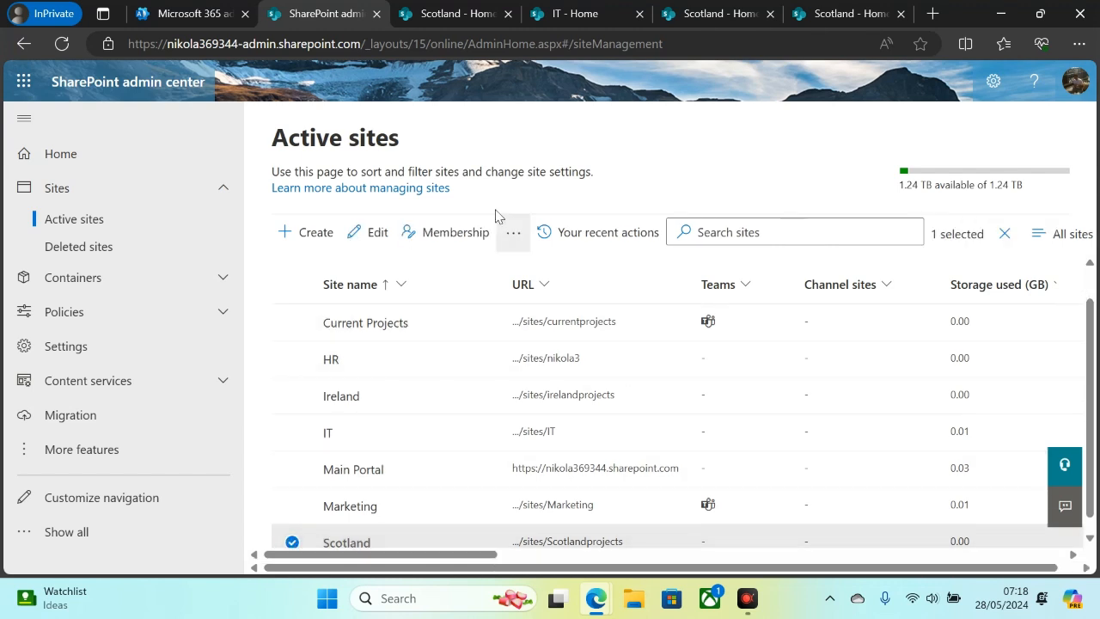
{"action": "left_click", "coordinate": [513, 232]}
{"action": "left_click", "coordinate": [541, 266]}
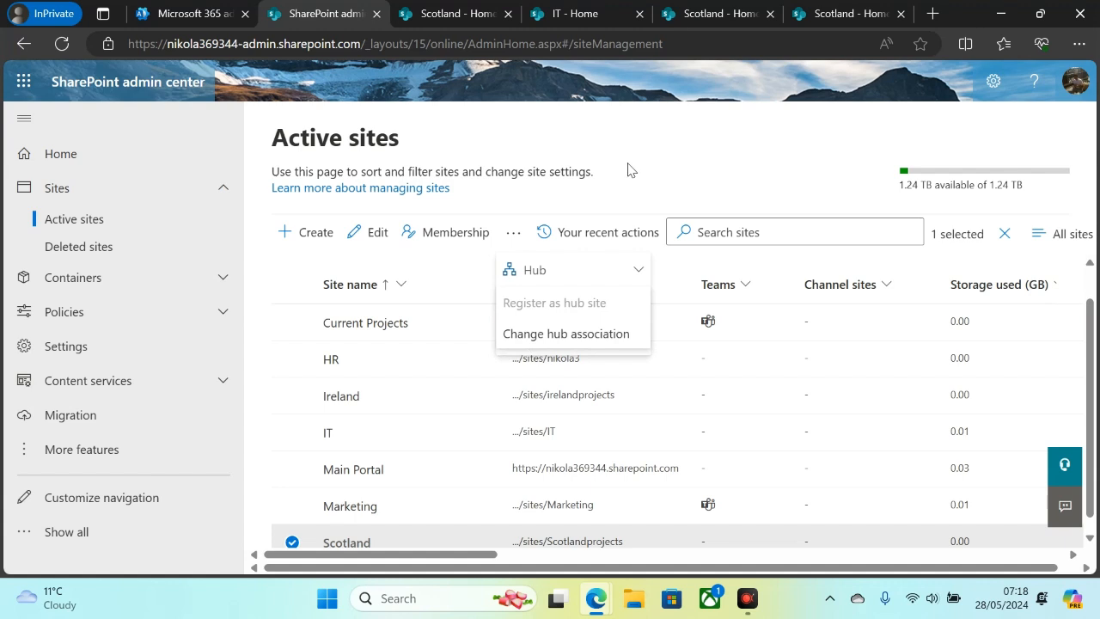
{"action": "left_click", "coordinate": [687, 139]}
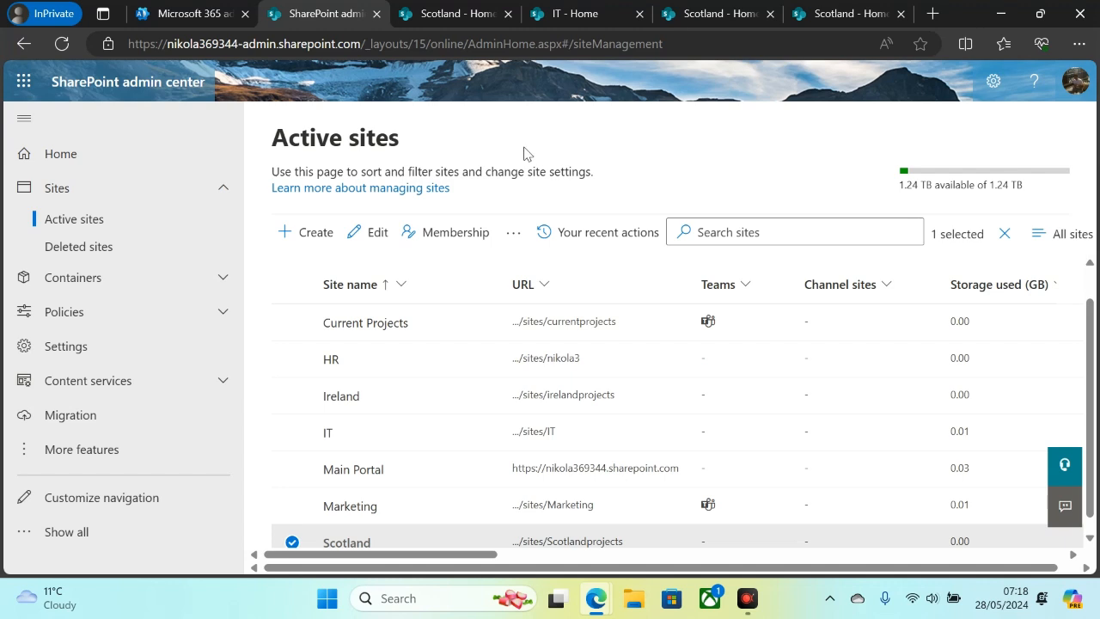
Open the Scotland site from the active sites list and look through the content of its home page.
{"action": "left_click", "coordinate": [546, 543]}
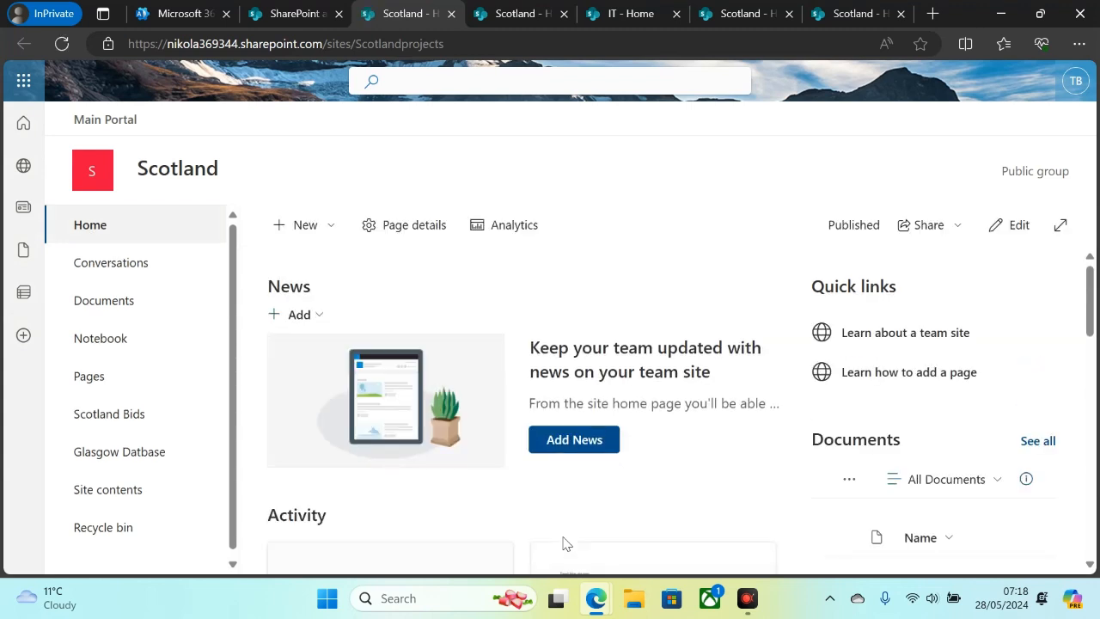
{"action": "scroll", "coordinate": [1074, 331], "scroll_direction": "down", "scroll_amount": 5}
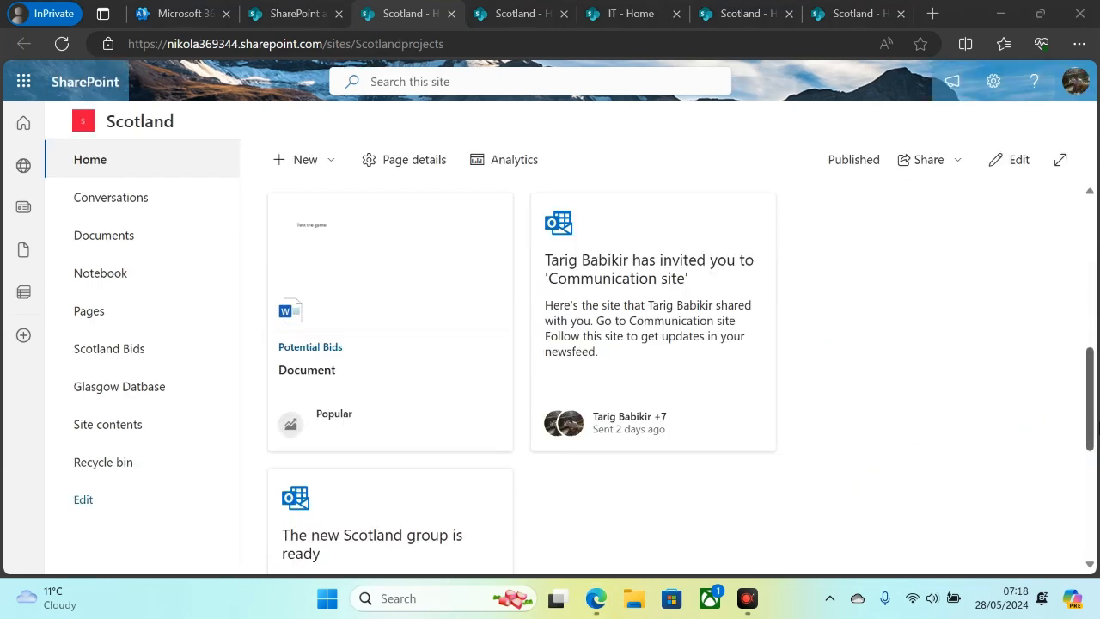
{"action": "left_click_drag", "start_coordinate": [1095, 423], "coordinate": [1096, 370]}
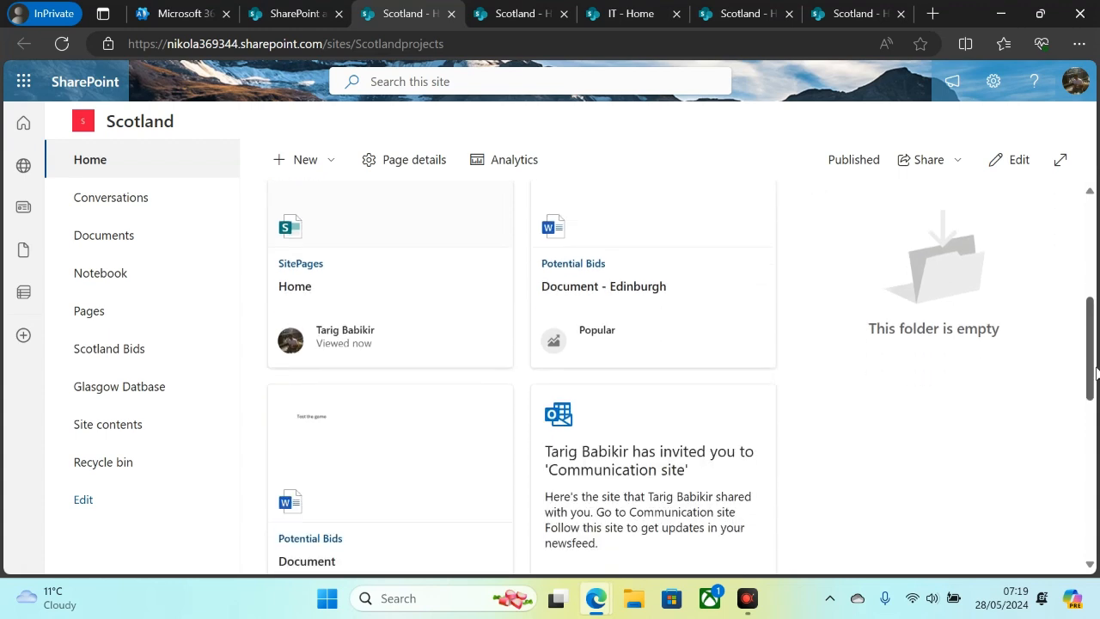
{"action": "left_click_drag", "start_coordinate": [1096, 369], "coordinate": [1096, 256]}
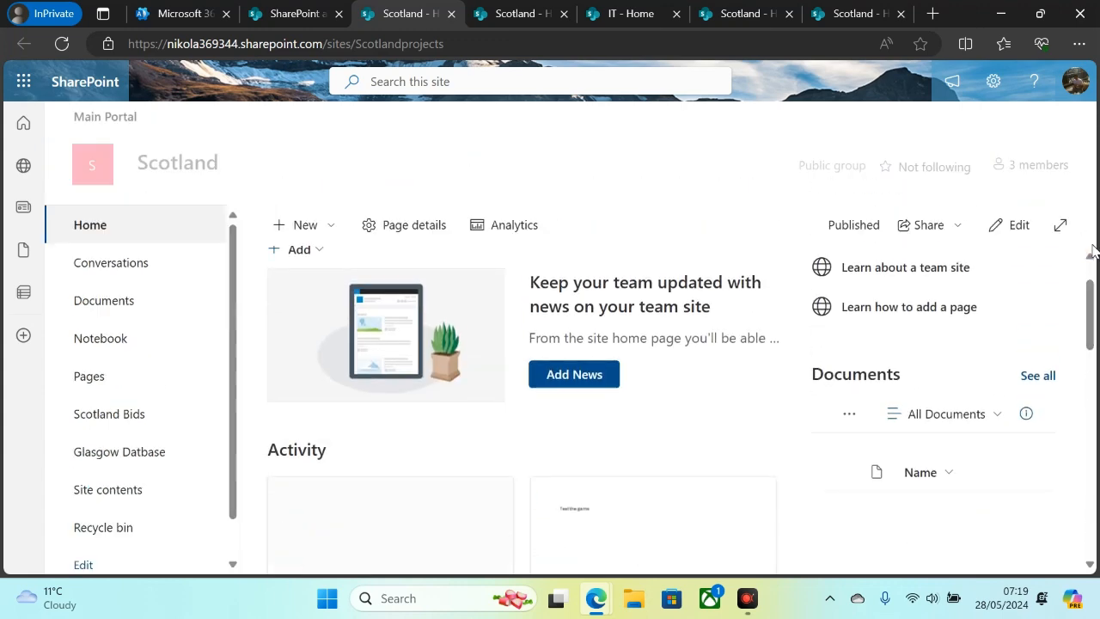
Start a new list on the Scotland site using Microsoft's Content scheduler template.
{"action": "left_click", "coordinate": [279, 227]}
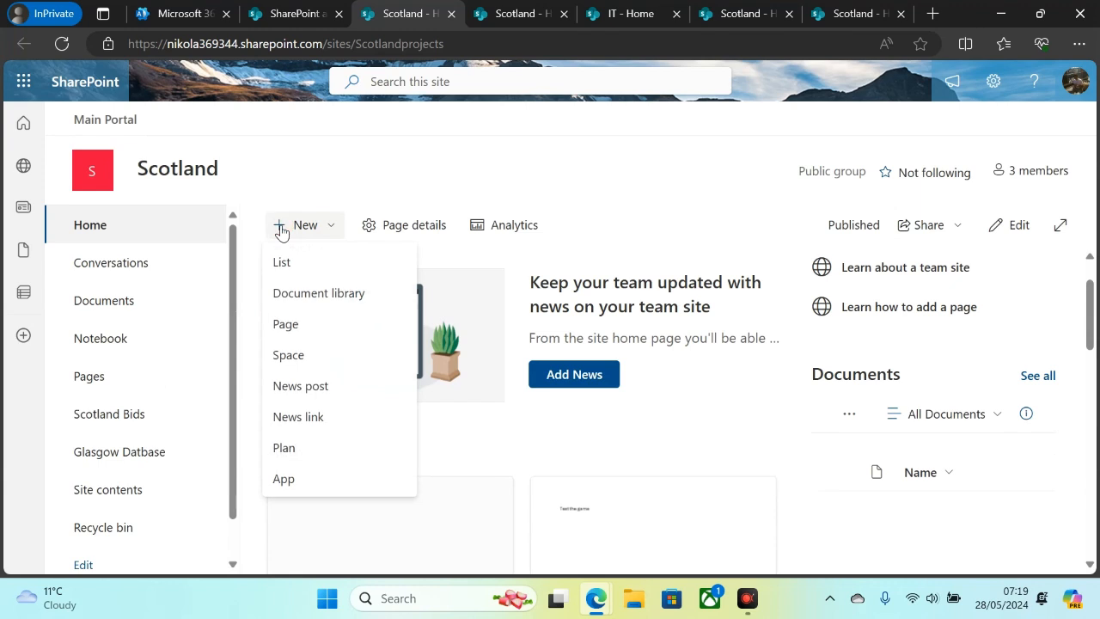
{"action": "left_click", "coordinate": [281, 259]}
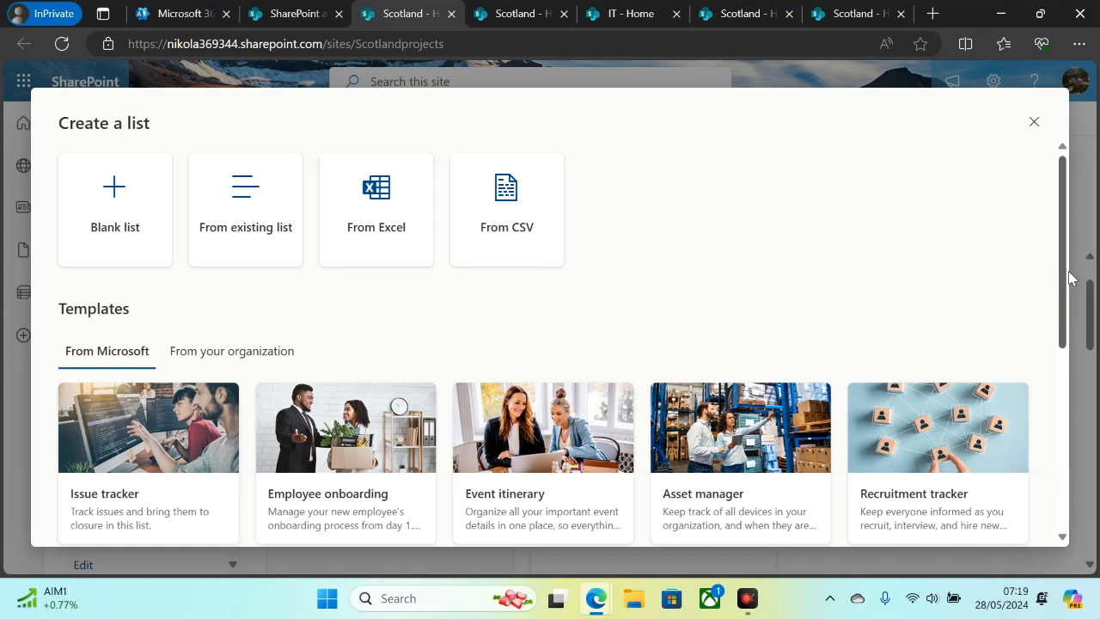
{"action": "left_click_drag", "start_coordinate": [1063, 277], "coordinate": [1074, 448]}
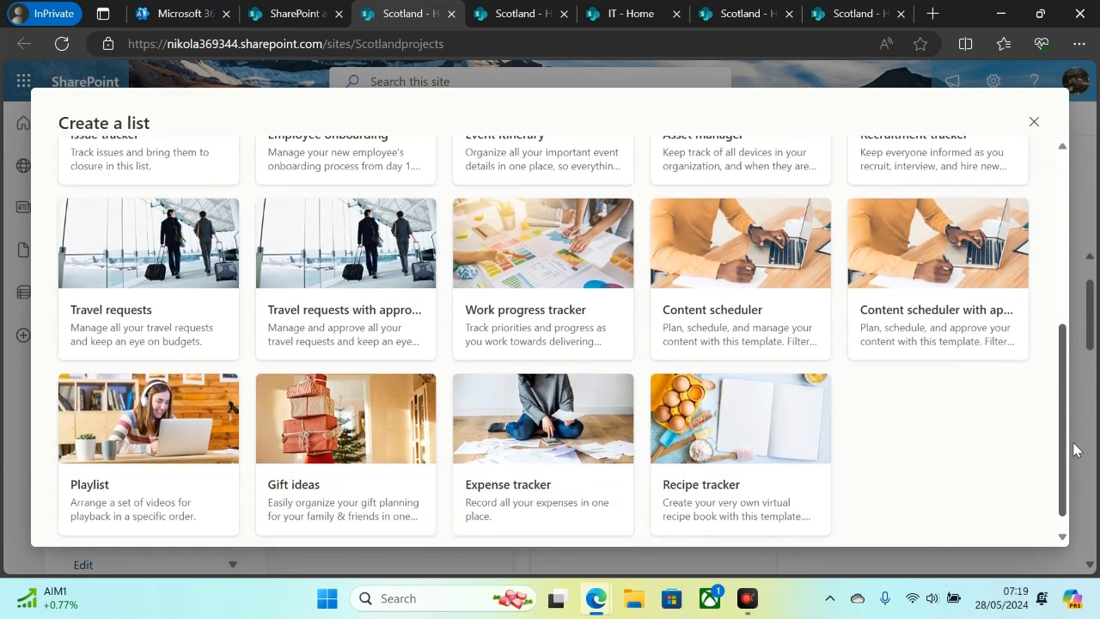
{"action": "mouse_move", "coordinate": [1074, 449]}
{"action": "left_mouse_down"}
{"action": "mouse_move", "coordinate": [1074, 358]}
{"action": "mouse_move", "coordinate": [1079, 430]}
{"action": "left_mouse_up"}
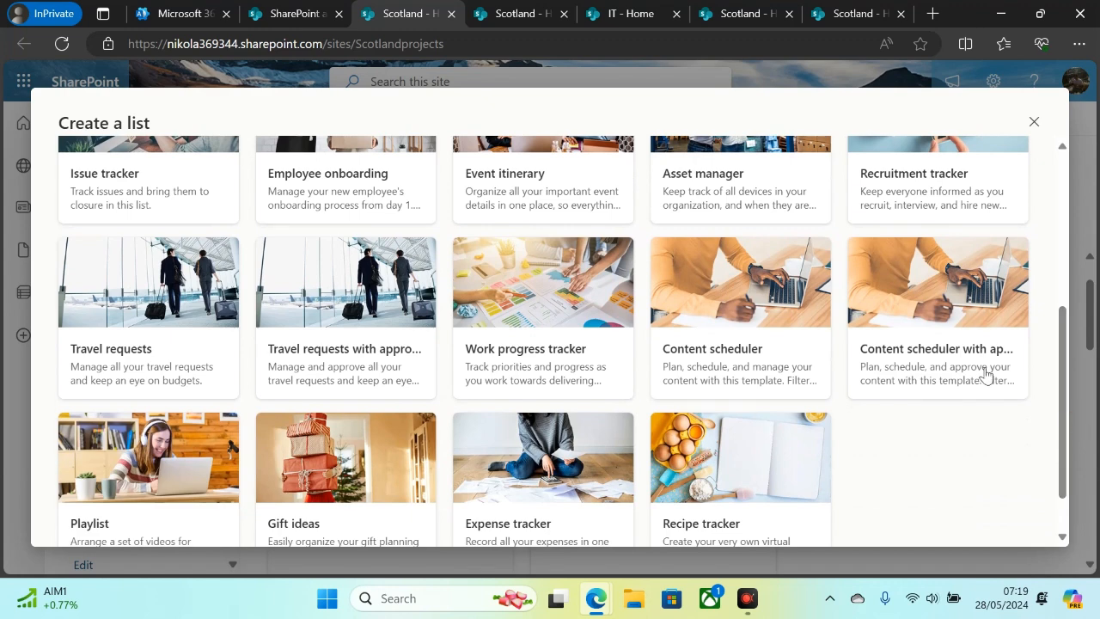
{"action": "left_click", "coordinate": [702, 363]}
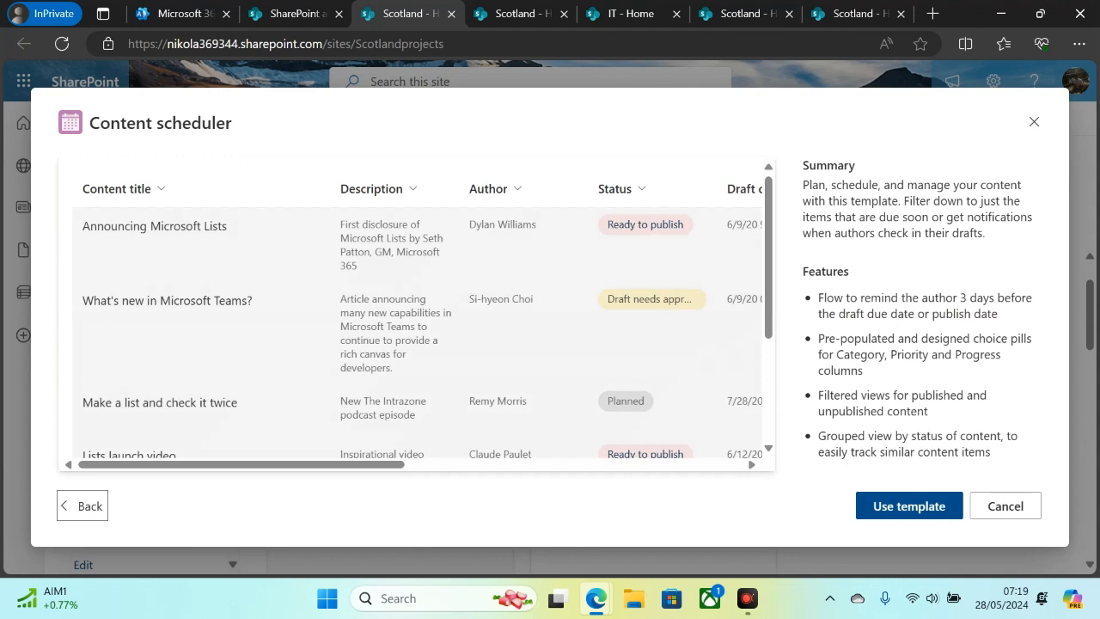
{"action": "left_click", "coordinate": [909, 507]}
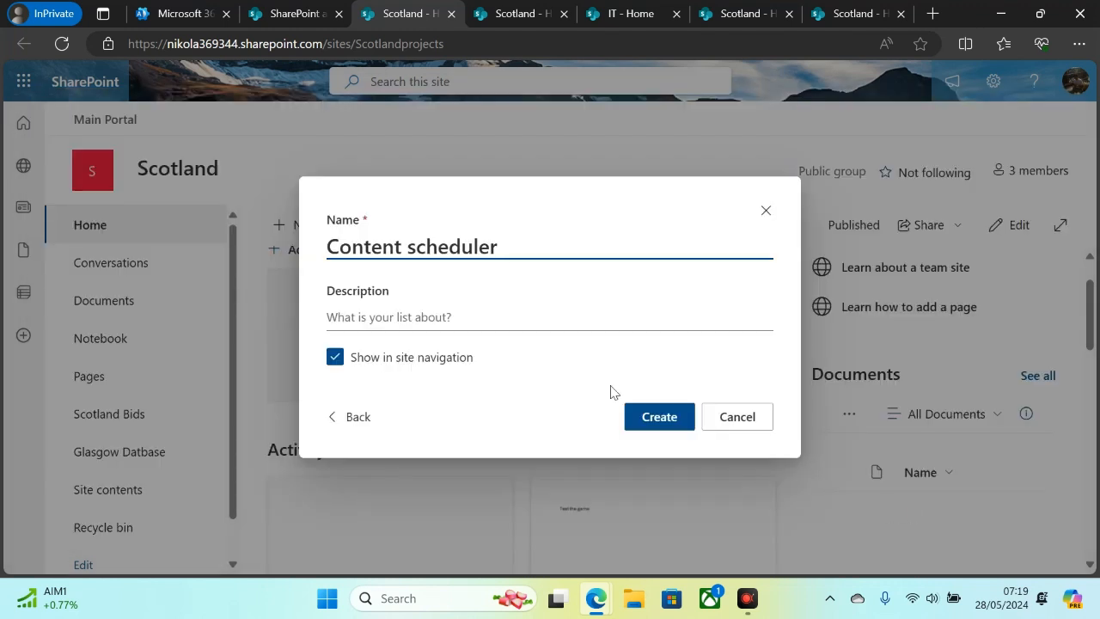
Create the Content scheduler list with the description "Content scheduler for Scotland site" and postpone setting up its extra features.
{"action": "left_click", "coordinate": [387, 316]}
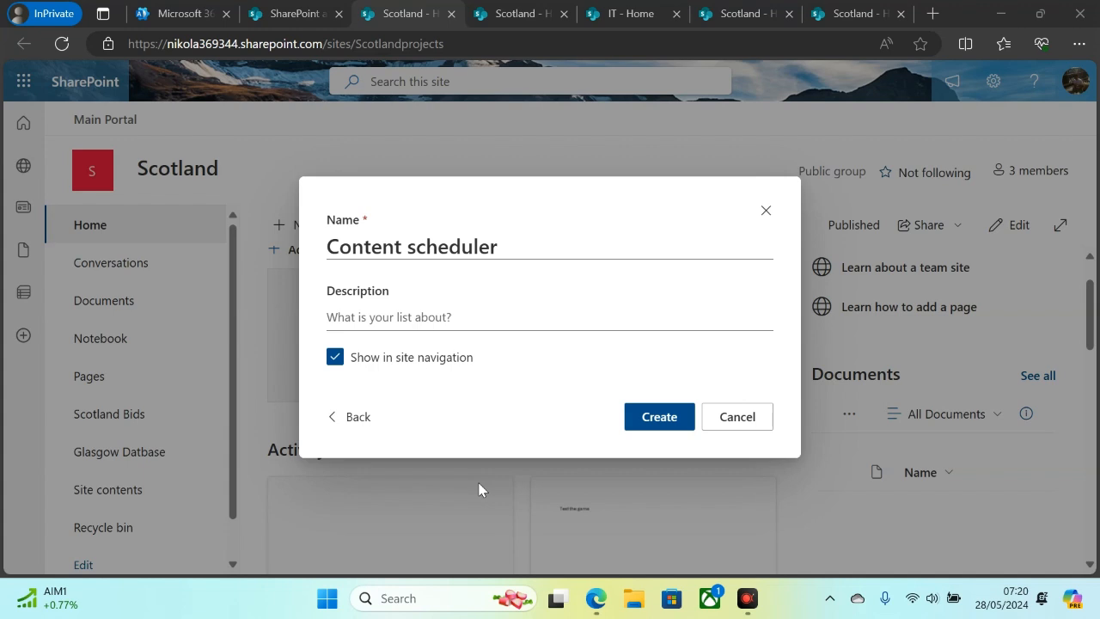
{"action": "left_click", "coordinate": [370, 316]}
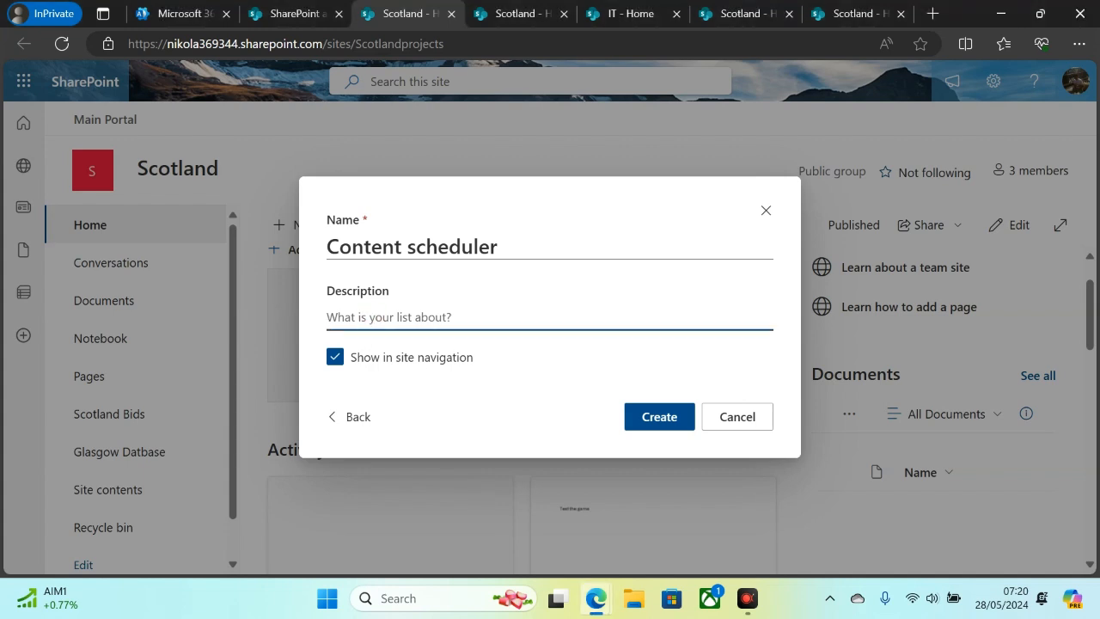
{"action": "type", "text": "cOTEN"}
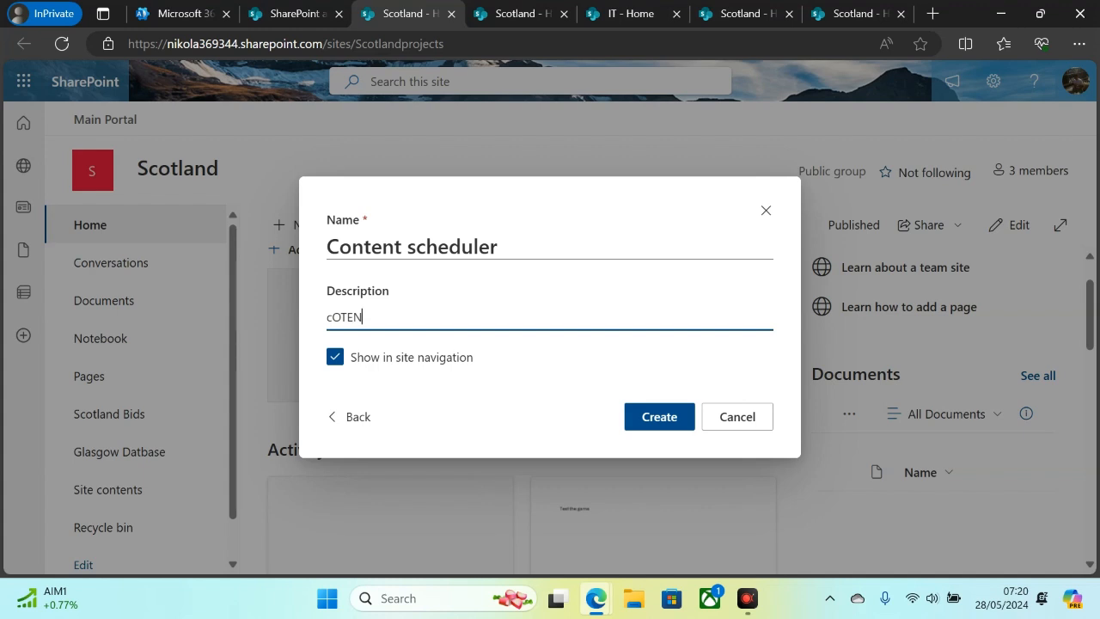
{"action": "key", "text": "BackSpace"}
{"action": "type", "text": "Content scheduler for "}
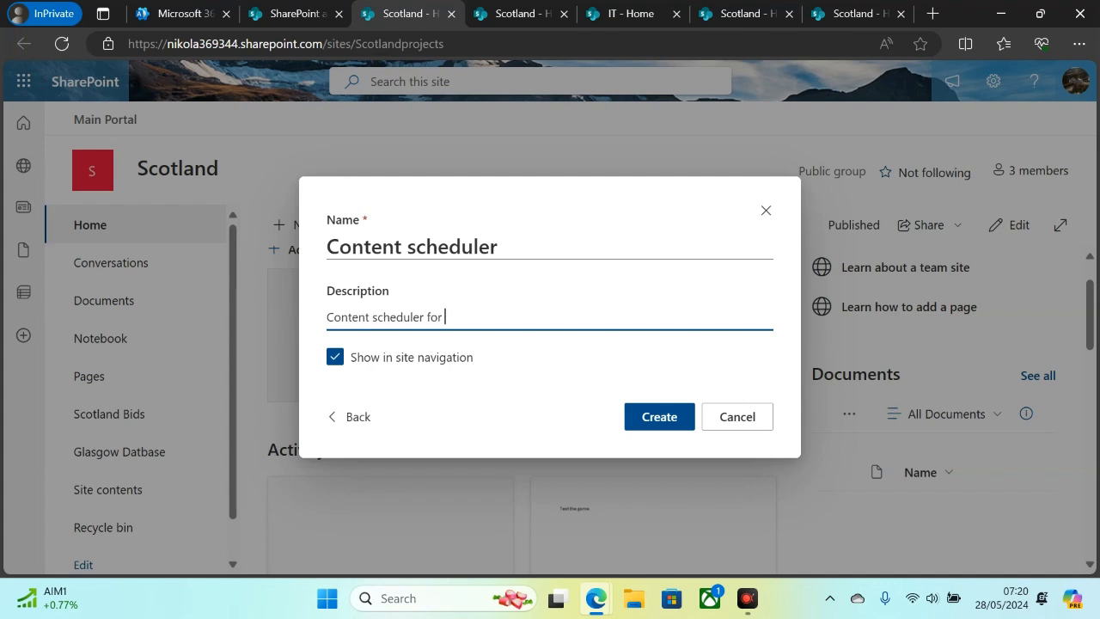
{"action": "type", "text": "Scotland site"}
{"action": "left_click", "coordinate": [633, 414]}
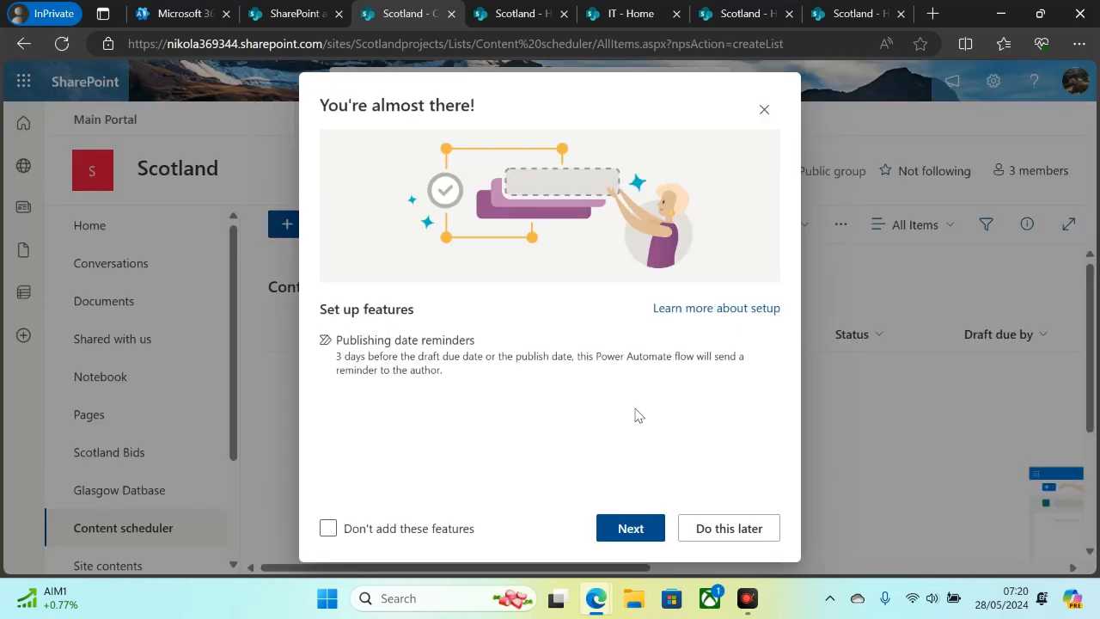
{"action": "left_click", "coordinate": [328, 528]}
{"action": "left_click", "coordinate": [724, 526]}
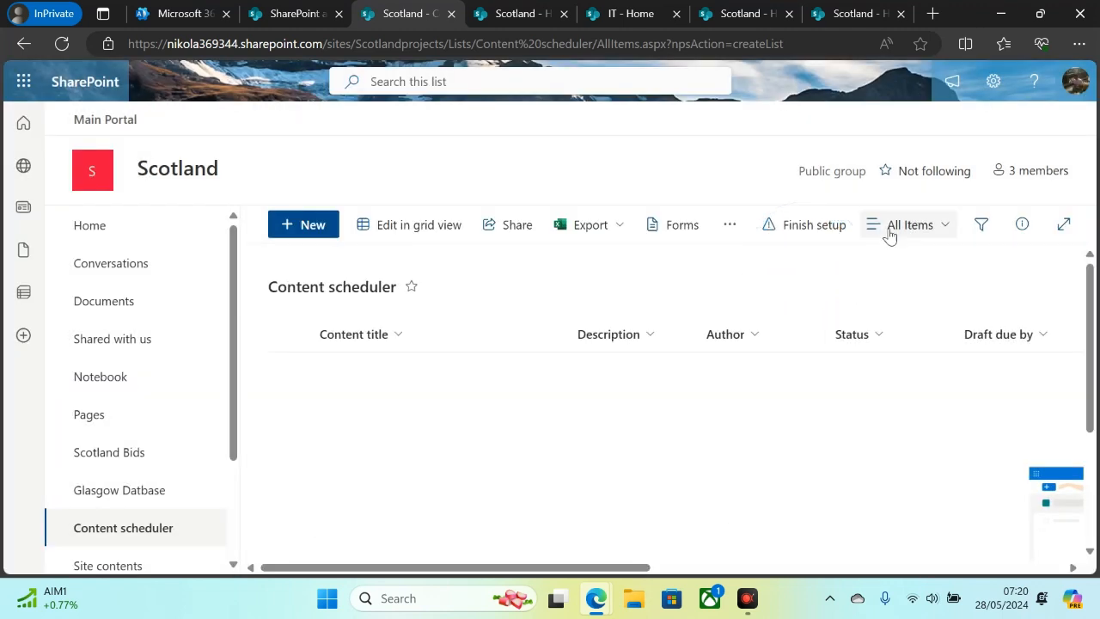
Create an automation rule for the Content scheduler list that emails Me when an item is deleted.
{"action": "left_click", "coordinate": [729, 225]}
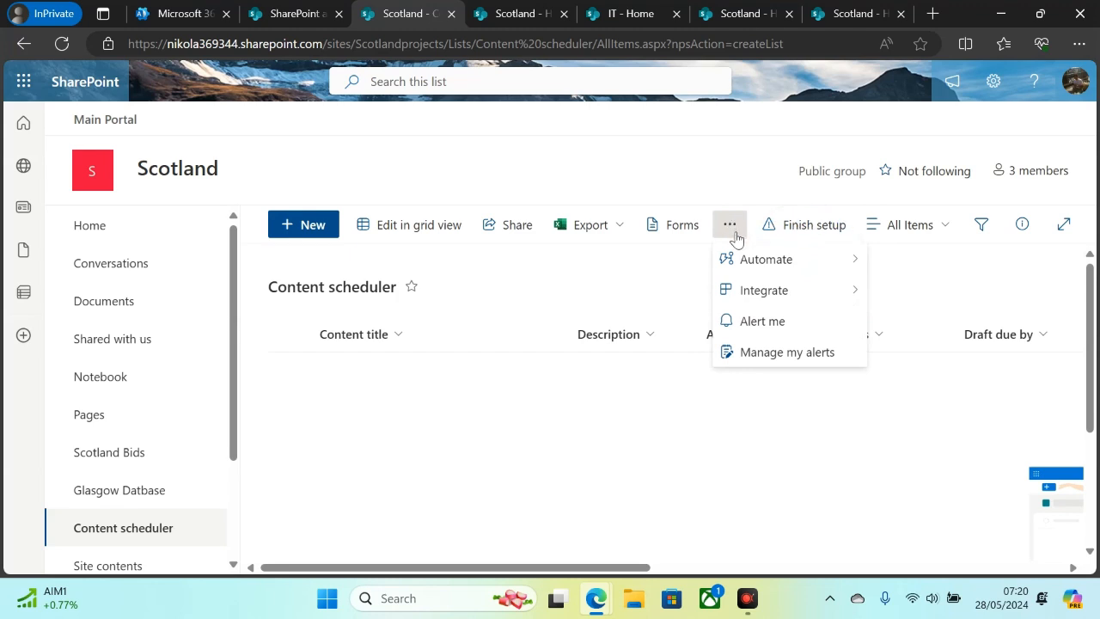
{"action": "mouse_move", "coordinate": [791, 254]}
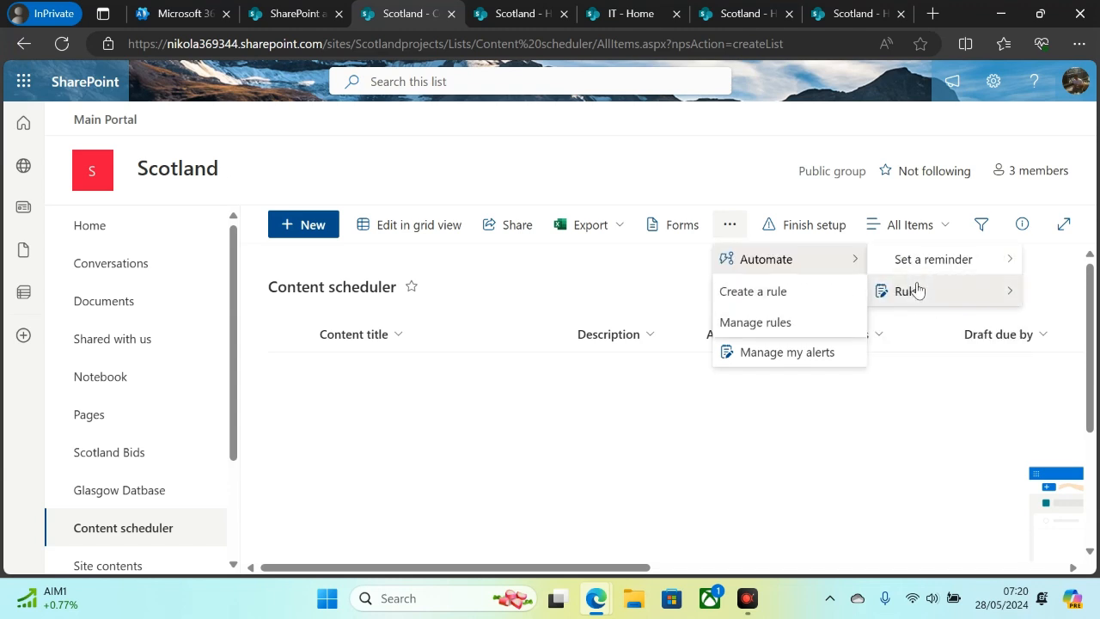
{"action": "left_click", "coordinate": [825, 292]}
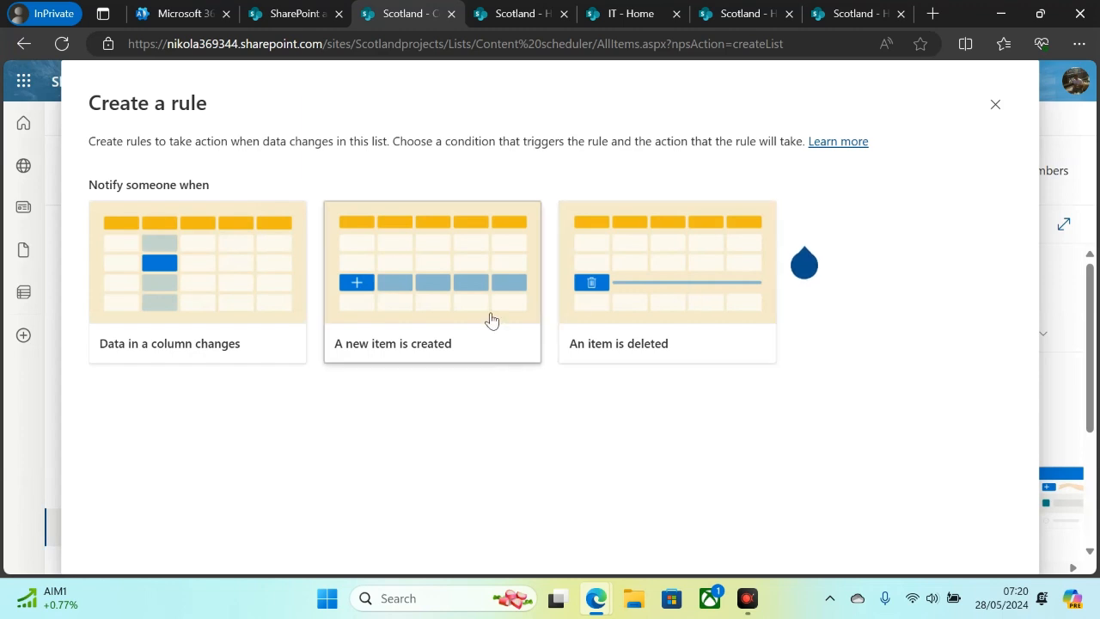
{"action": "left_click", "coordinate": [653, 282]}
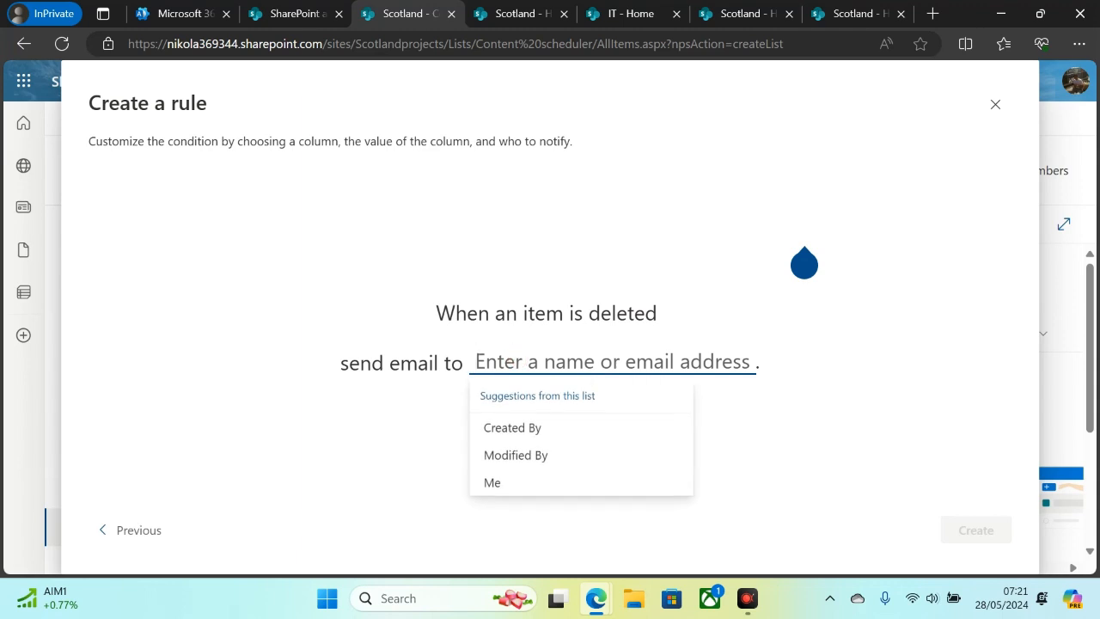
{"action": "left_click", "coordinate": [490, 483]}
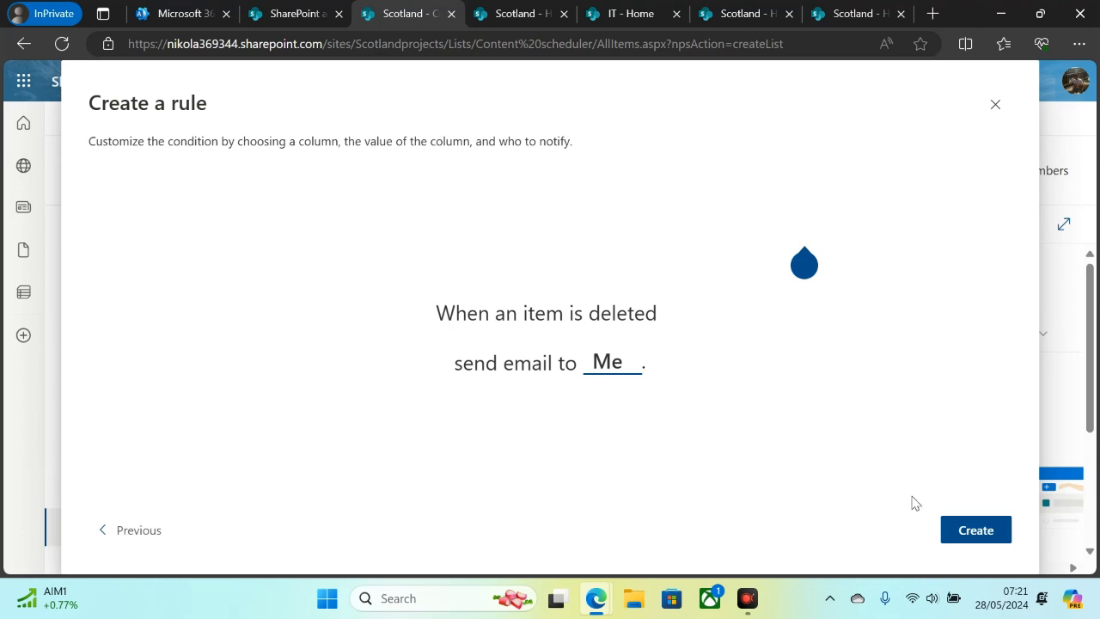
{"action": "left_click", "coordinate": [954, 531]}
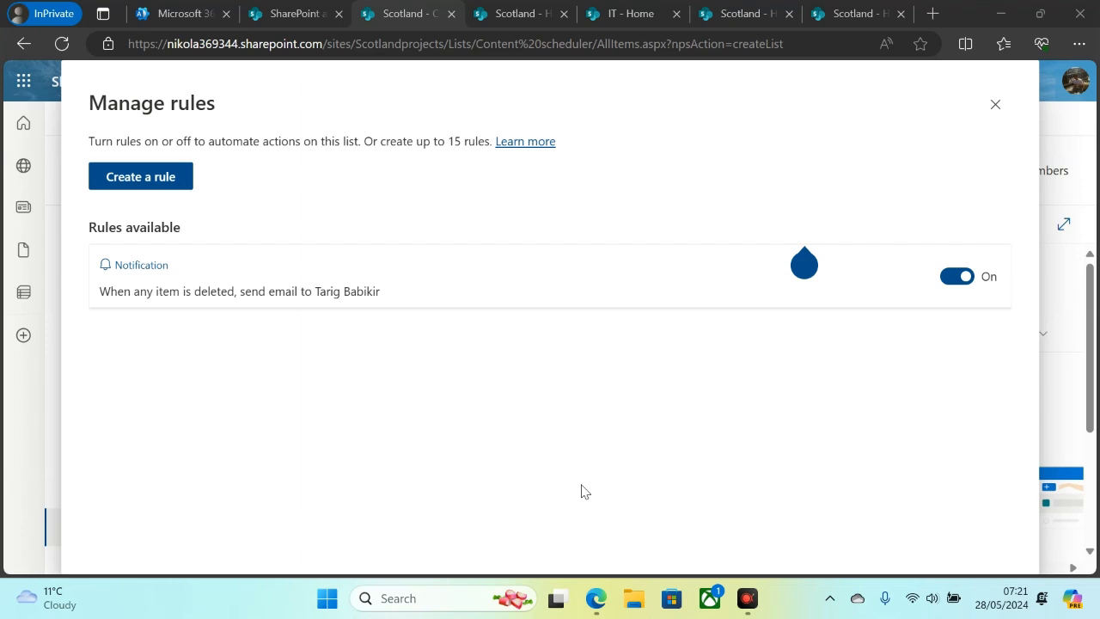
{"action": "left_click", "coordinate": [997, 105]}
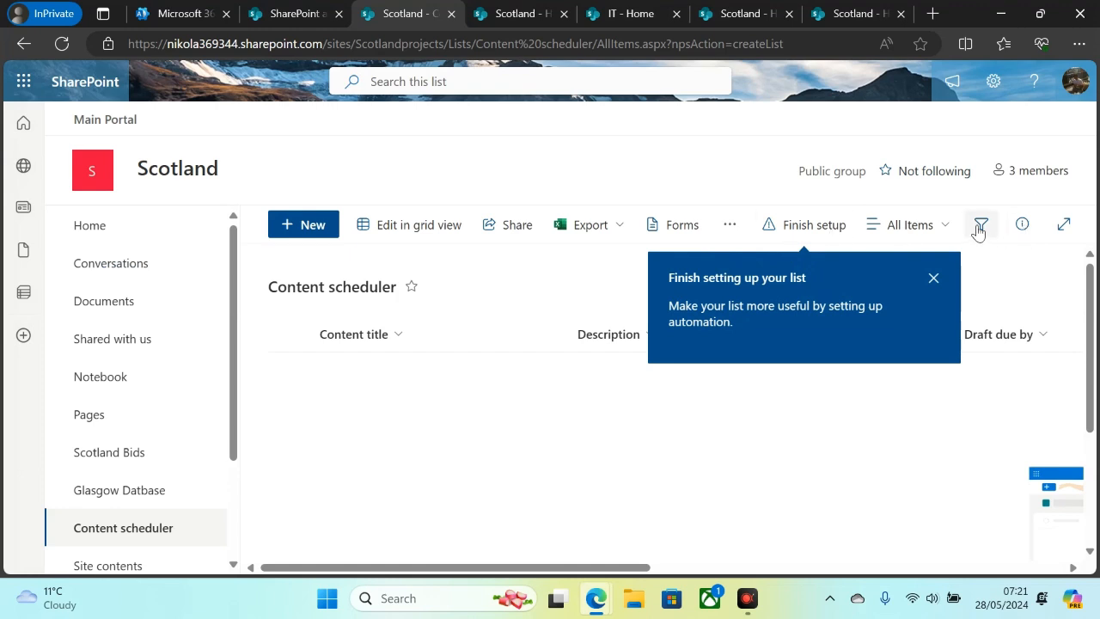
Look at the Content scheduler list's additional commands, access details and available filters, dismissing the setup tip.
{"action": "left_click", "coordinate": [729, 226]}
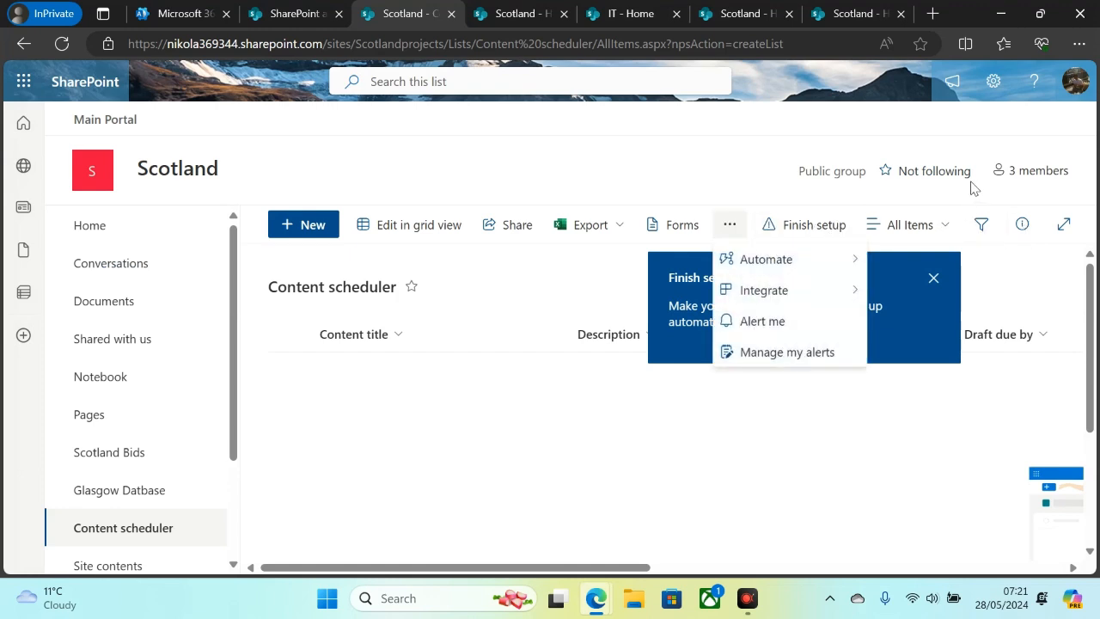
{"action": "left_click", "coordinate": [1021, 225]}
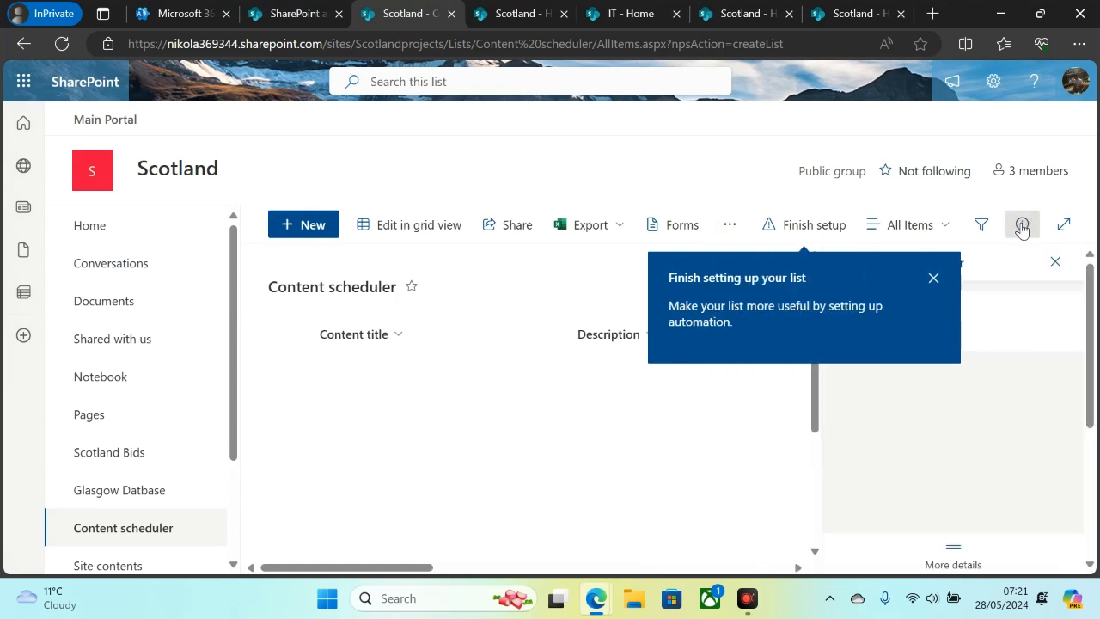
{"action": "left_click", "coordinate": [933, 277]}
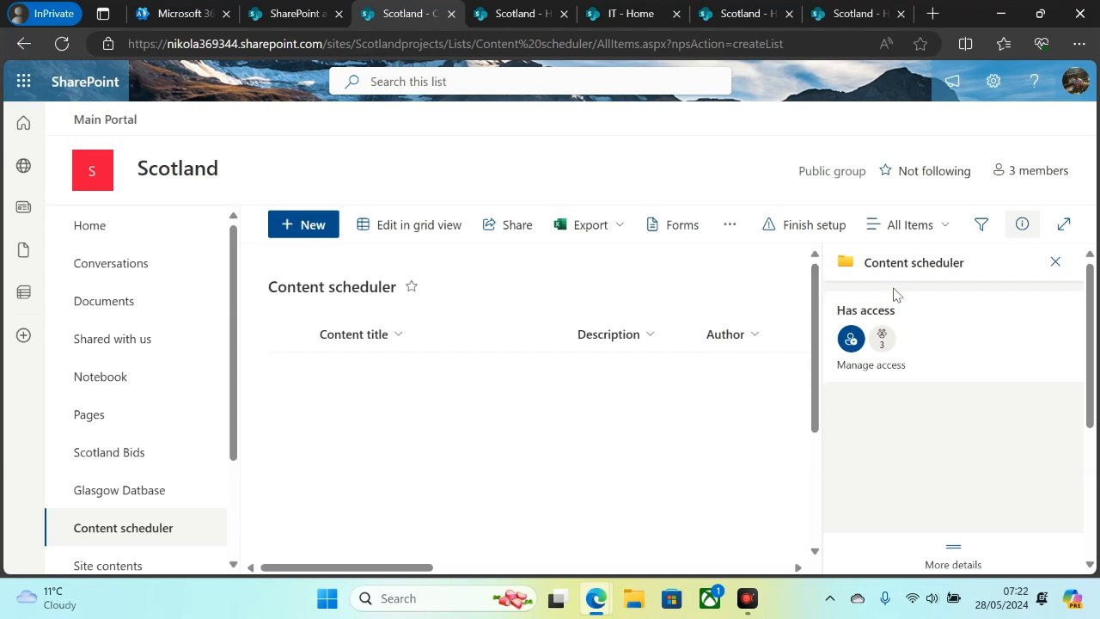
{"action": "left_click", "coordinate": [982, 225]}
Check which service connections the Publishing date reminders setup requires, and leave the setup without completing it.
{"action": "left_click", "coordinate": [812, 225]}
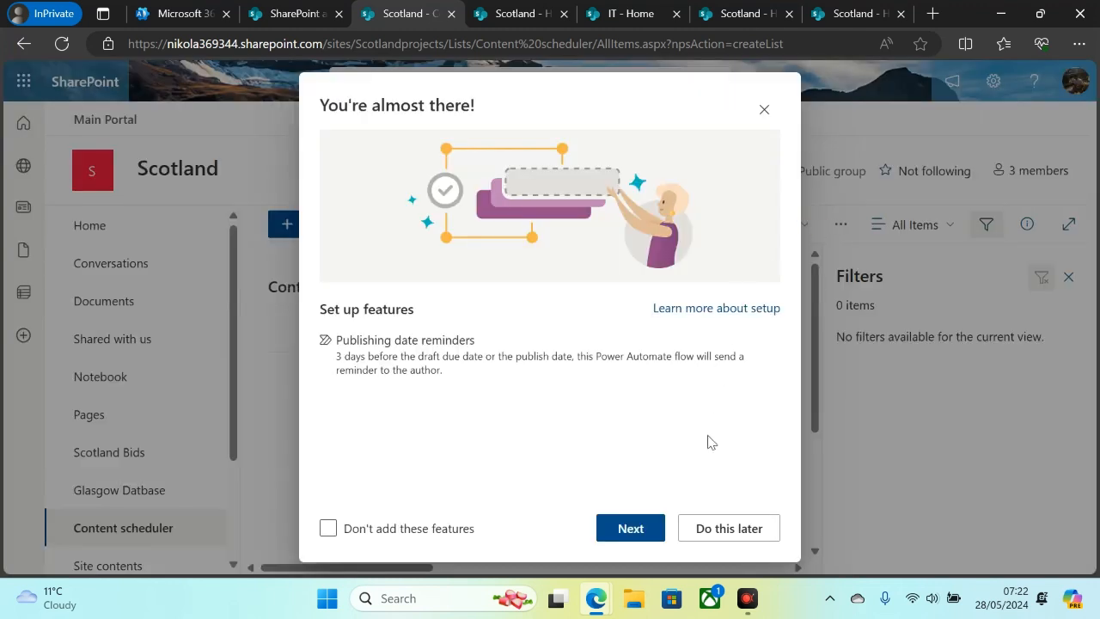
{"action": "left_click", "coordinate": [644, 526]}
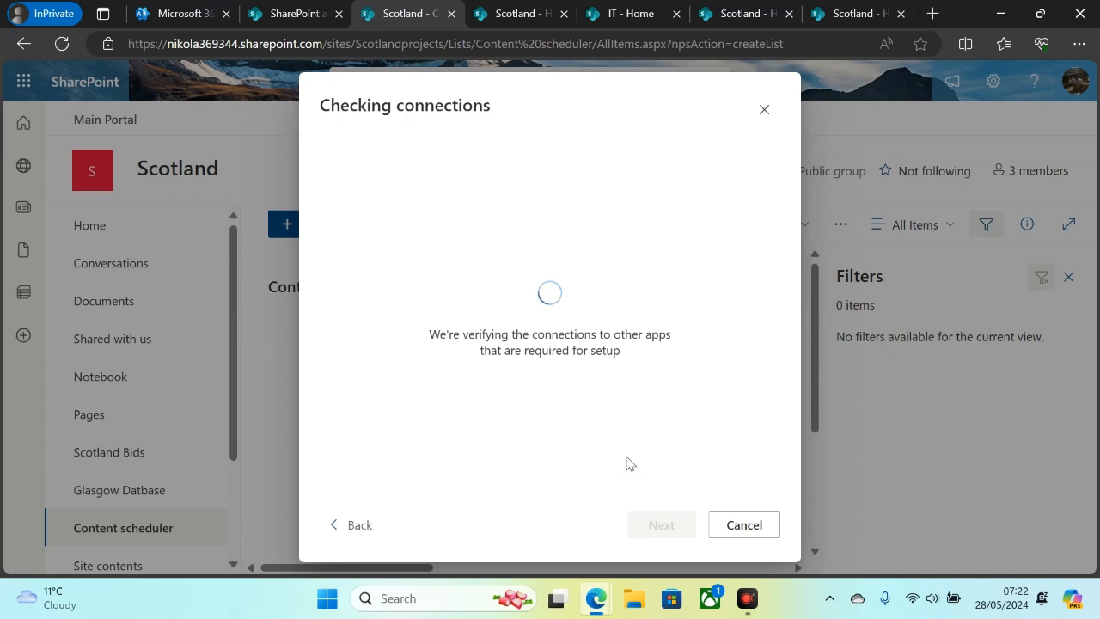
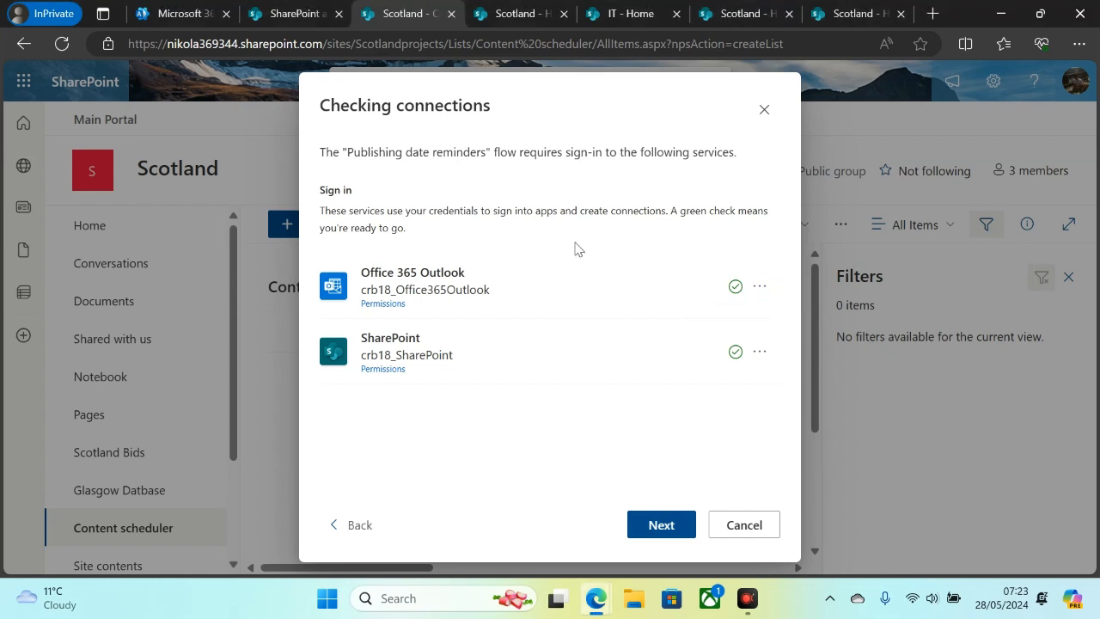
{"action": "left_click", "coordinate": [351, 524]}
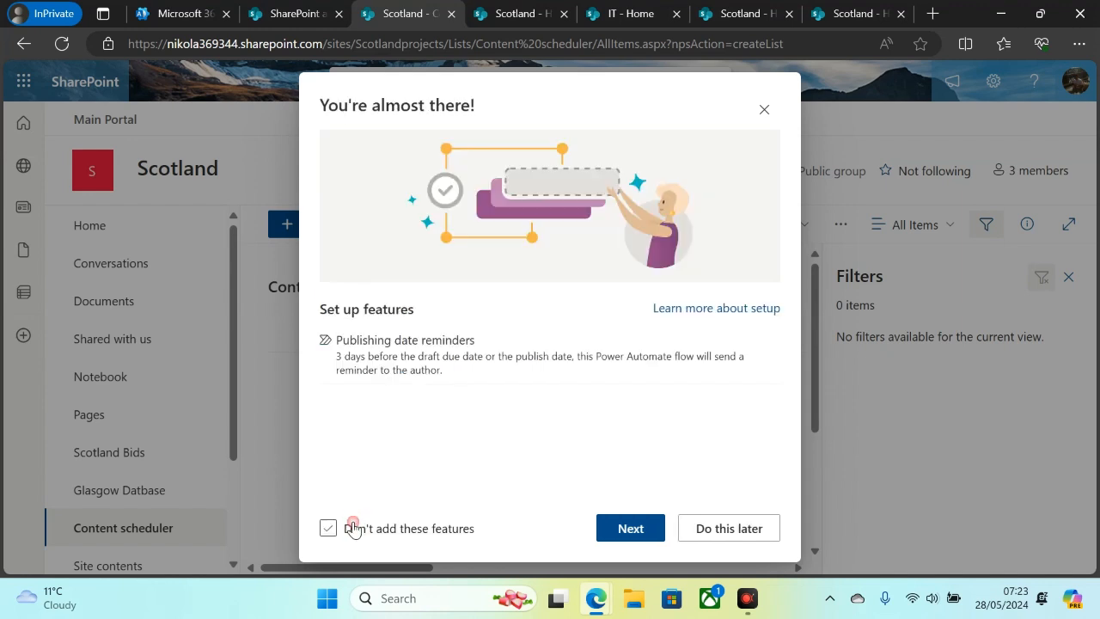
{"action": "left_click", "coordinate": [764, 110]}
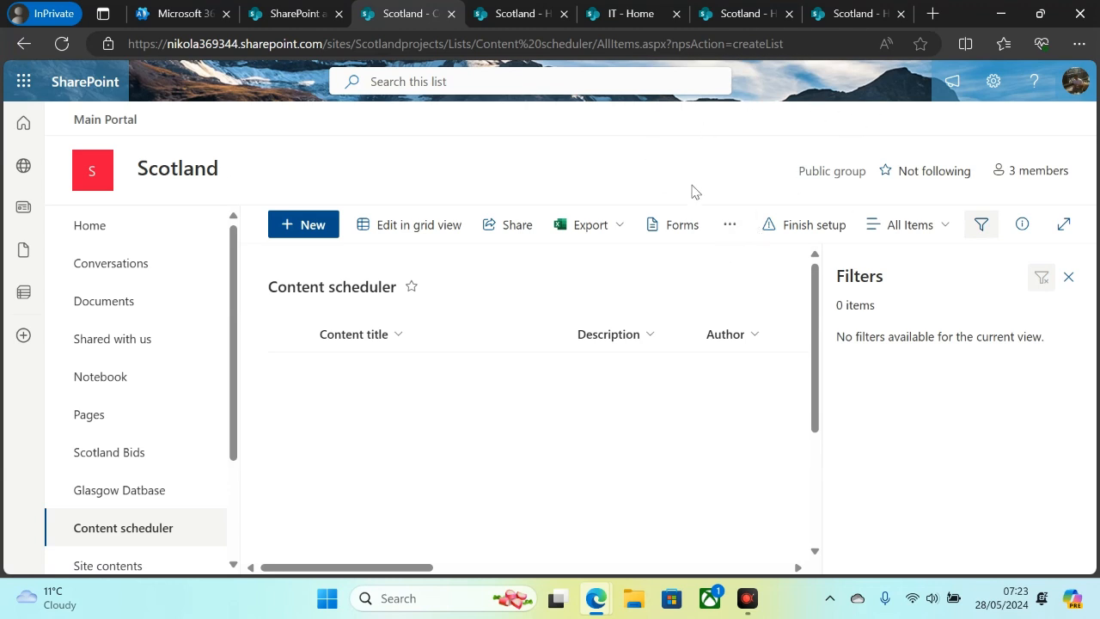
Check the list's export options, switch it to grid view and look through its columns up to the last one.
{"action": "left_click", "coordinate": [612, 230]}
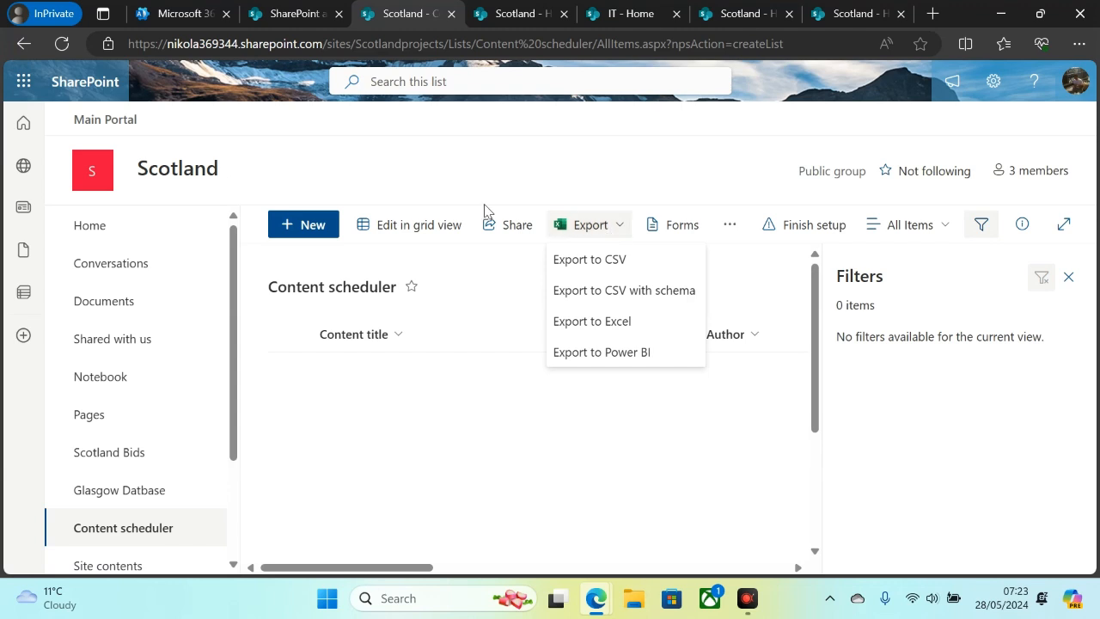
{"action": "left_click", "coordinate": [444, 223]}
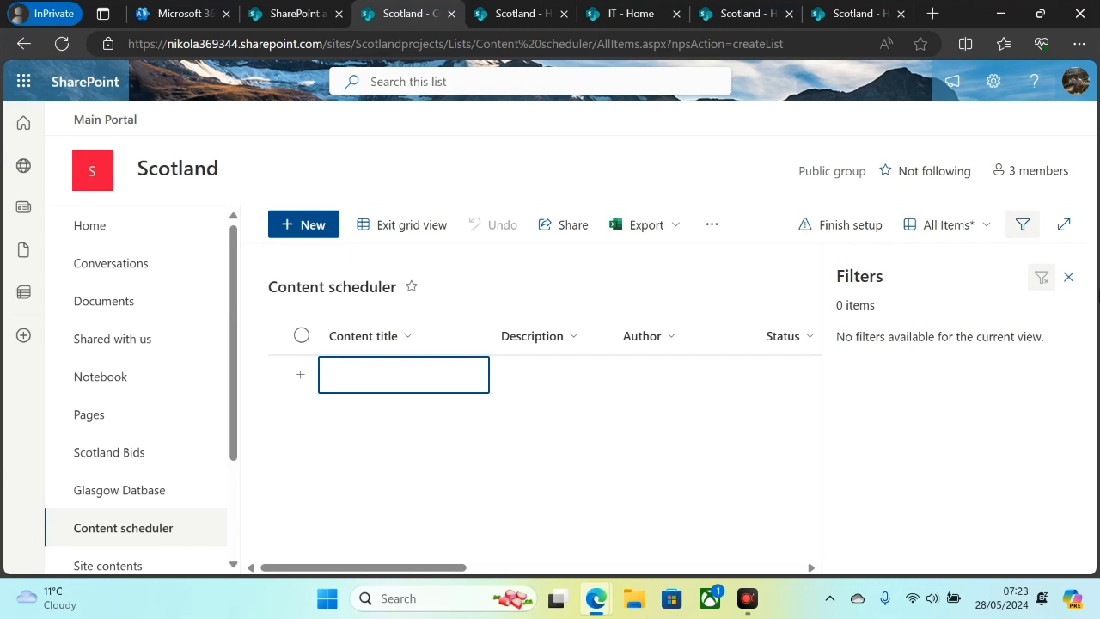
{"action": "scroll", "coordinate": [810, 570], "scroll_direction": "right", "scroll_amount": 6}
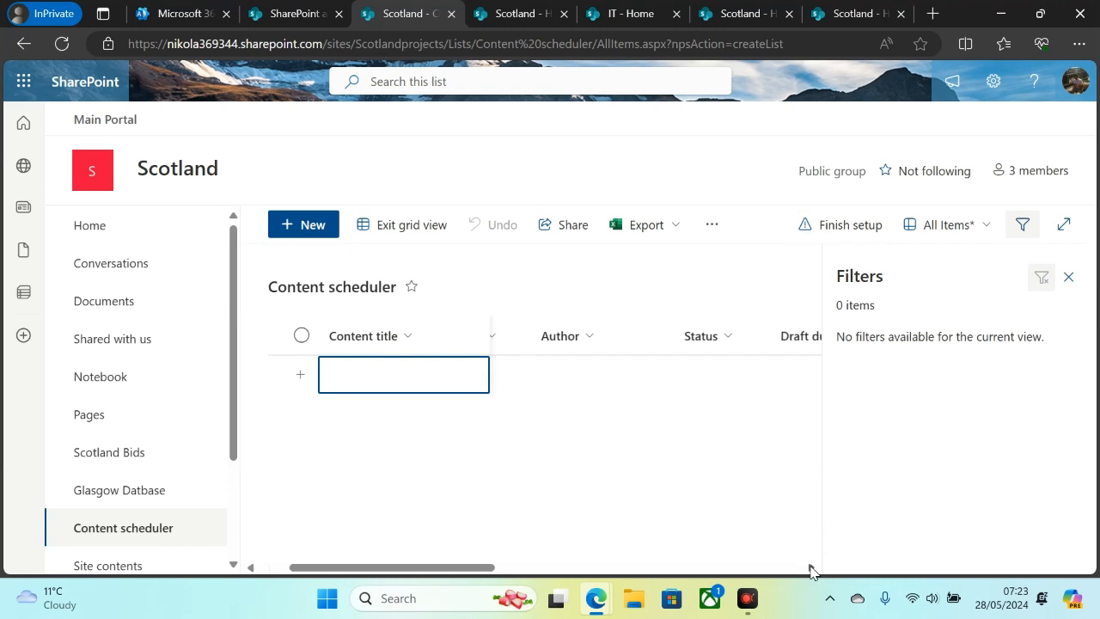
{"action": "scroll", "coordinate": [810, 570], "scroll_direction": "right", "scroll_amount": 2}
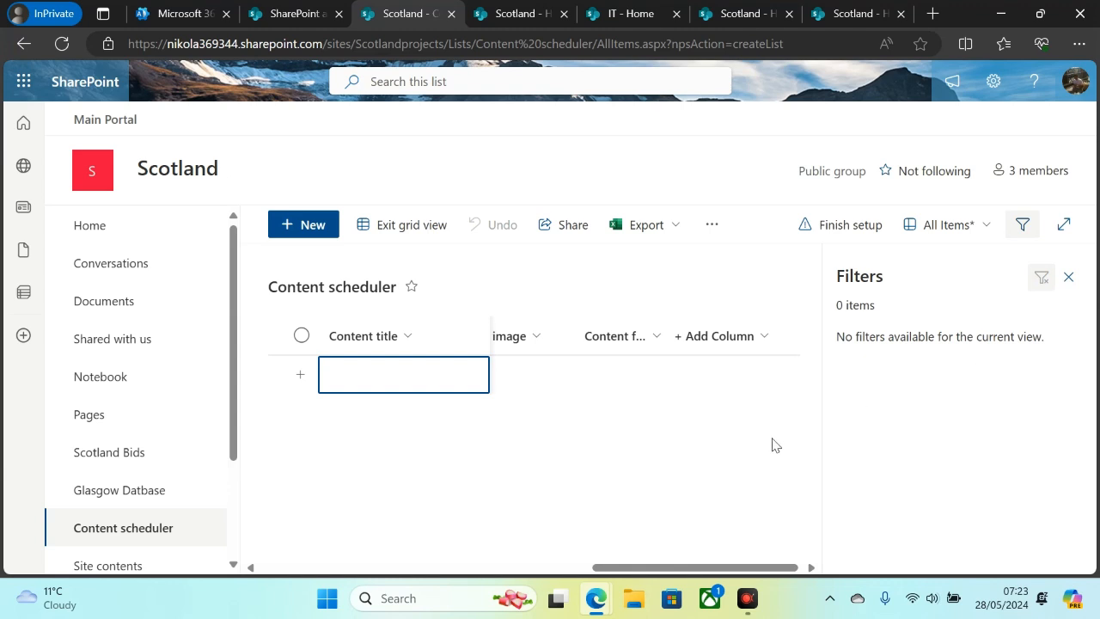
{"action": "left_click", "coordinate": [562, 222]}
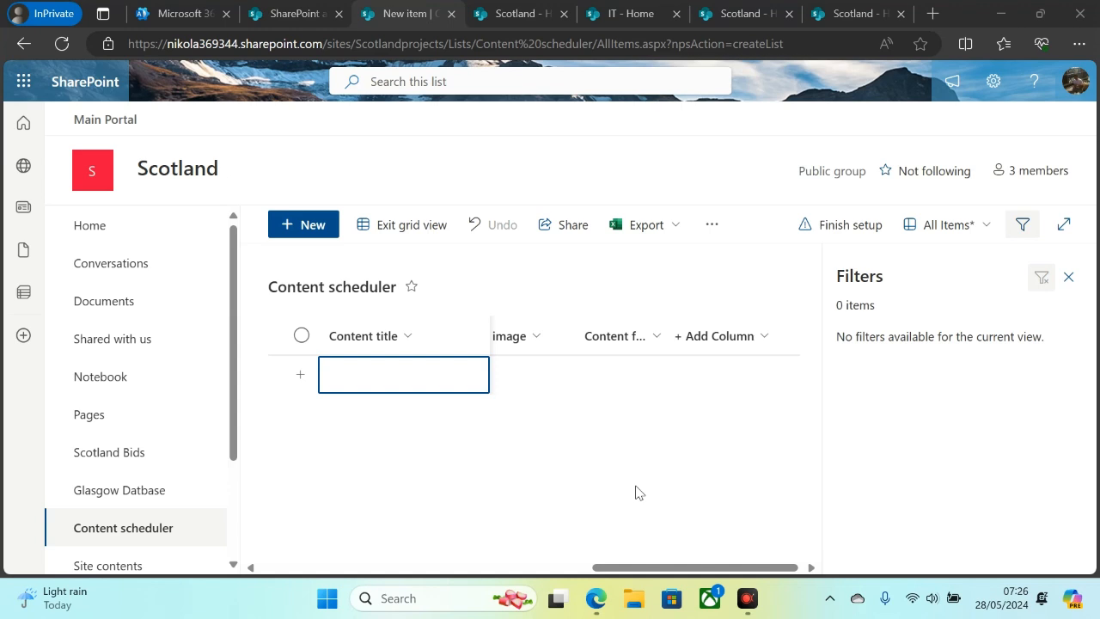
Start a new item in the Content scheduler list and open its form's columns for editing.
{"action": "left_click", "coordinate": [303, 230]}
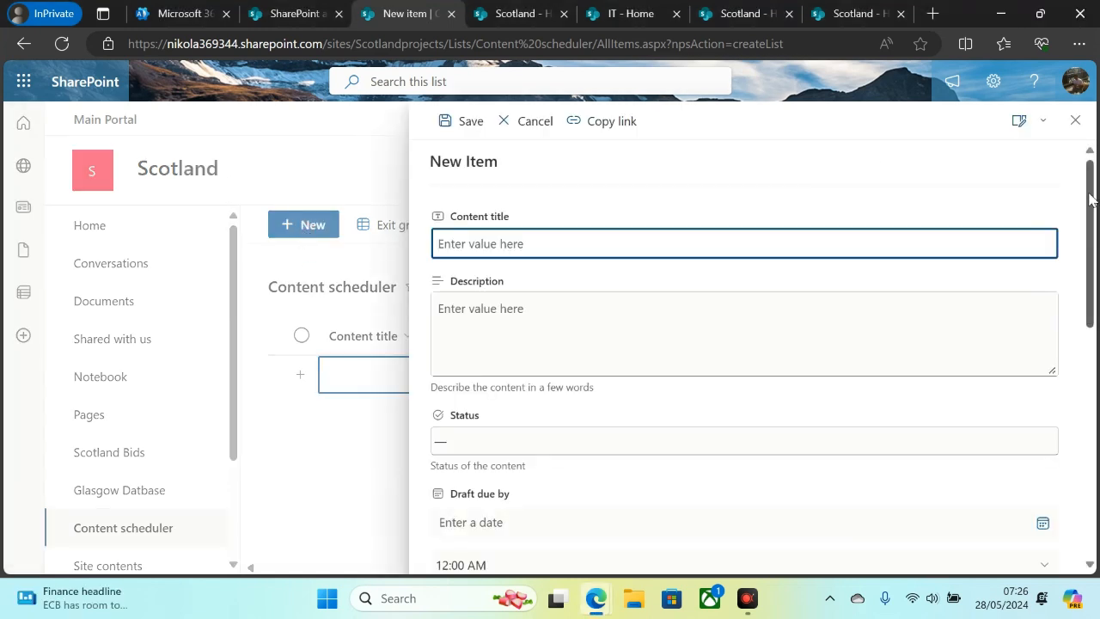
{"action": "left_click_drag", "start_coordinate": [1091, 199], "coordinate": [1096, 170]}
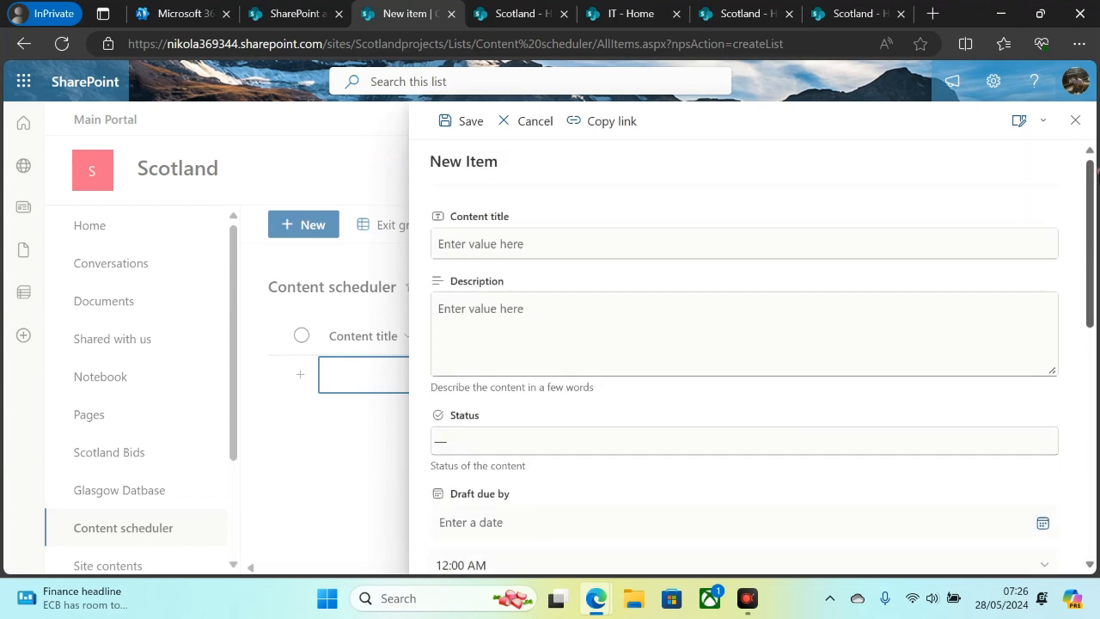
{"action": "left_click", "coordinate": [1042, 120]}
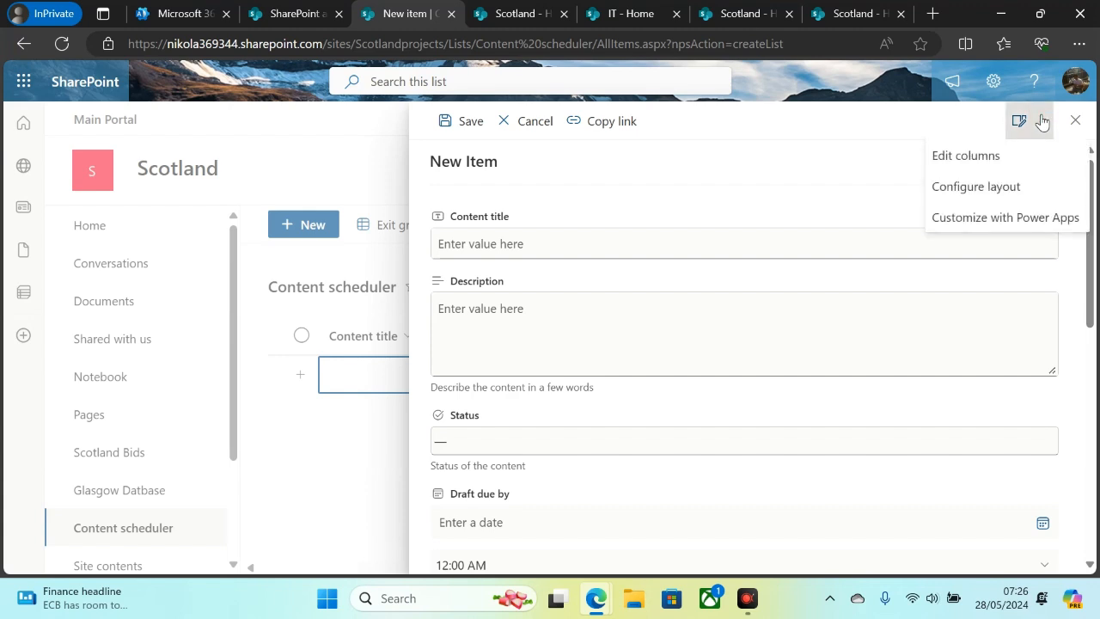
{"action": "left_click", "coordinate": [984, 156]}
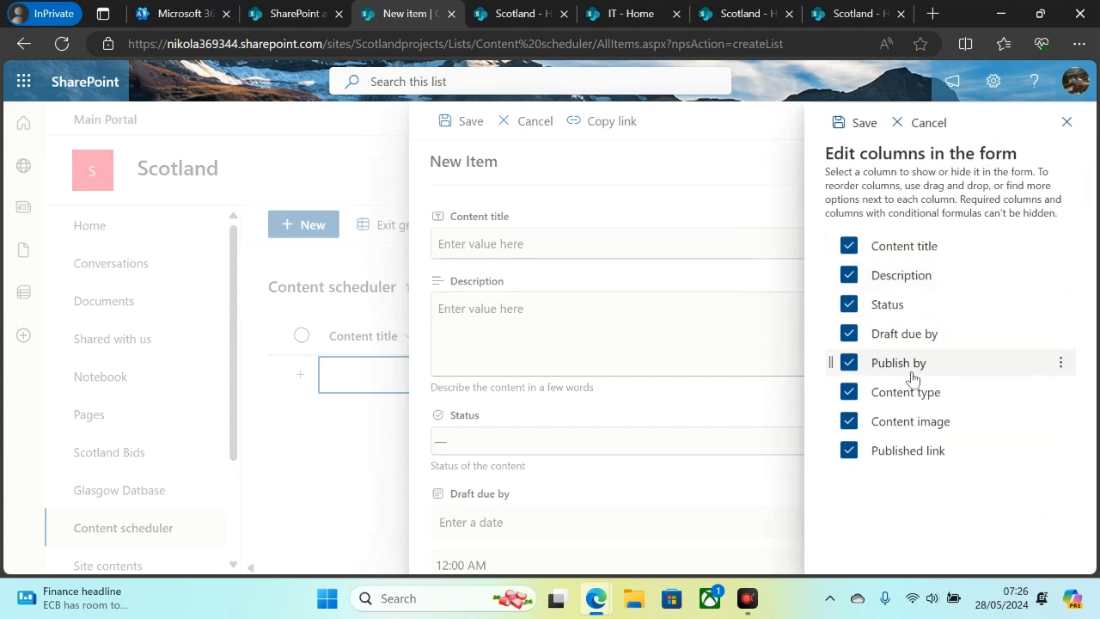
Try reordering the form columns by moving Content type above Draft due by and Publish by above Status.
{"action": "left_click", "coordinate": [848, 393]}
{"action": "left_click", "coordinate": [849, 393]}
{"action": "left_click_drag", "start_coordinate": [849, 395], "coordinate": [891, 328]}
{"action": "left_click_drag", "start_coordinate": [881, 388], "coordinate": [888, 302]}
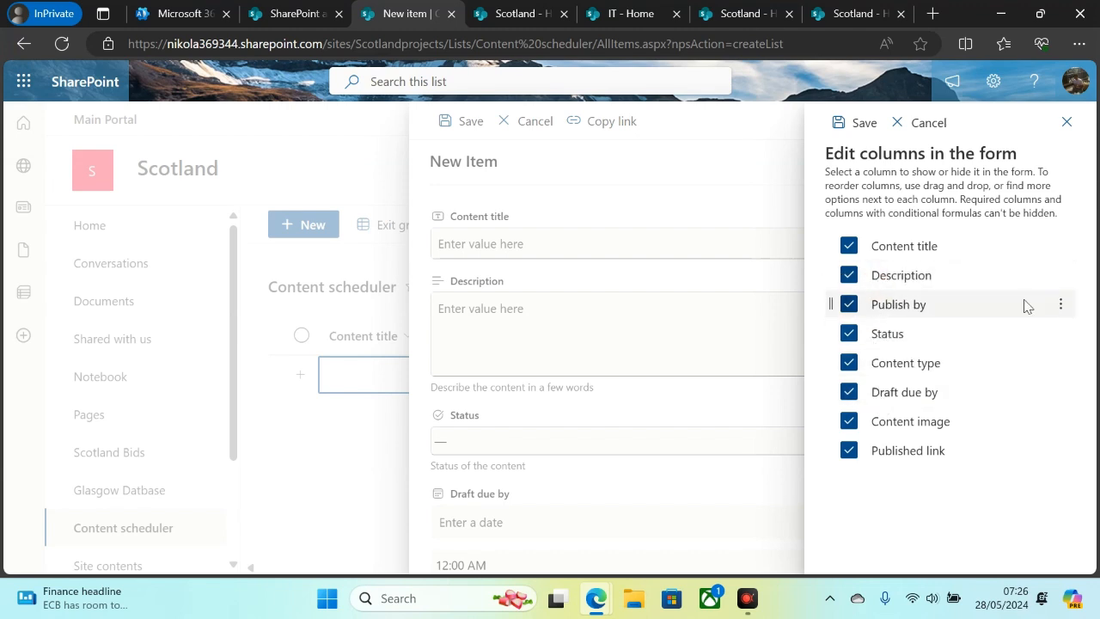
Open the Content title field's conditional formula and read the linked documentation on conditional formulas in list forms.
{"action": "left_click", "coordinate": [1060, 257]}
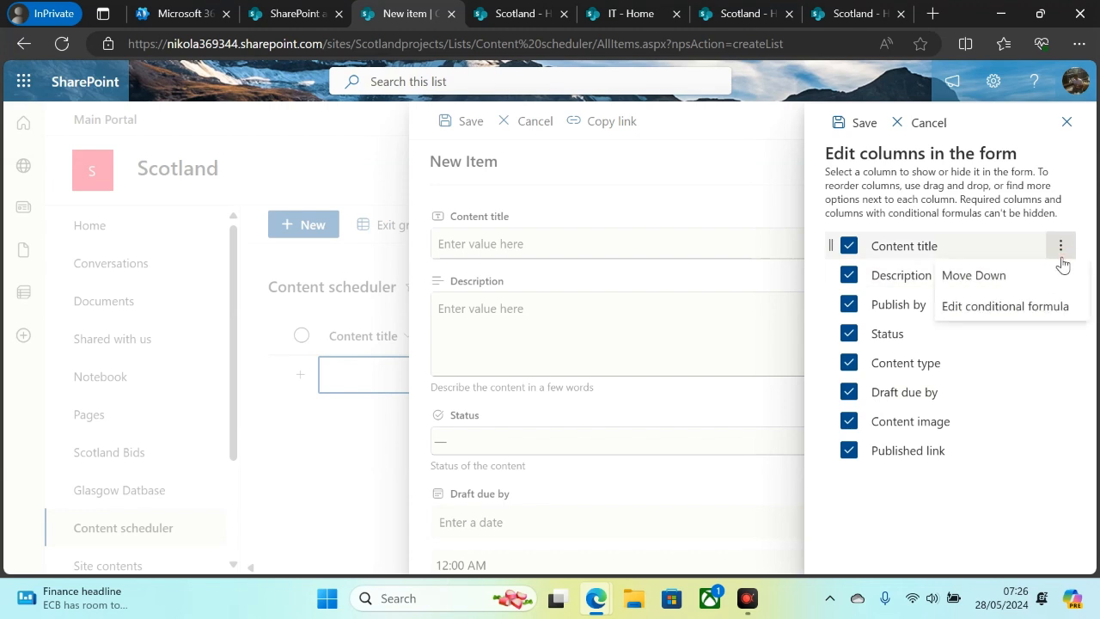
{"action": "left_click", "coordinate": [1034, 307]}
{"action": "left_click", "coordinate": [579, 388]}
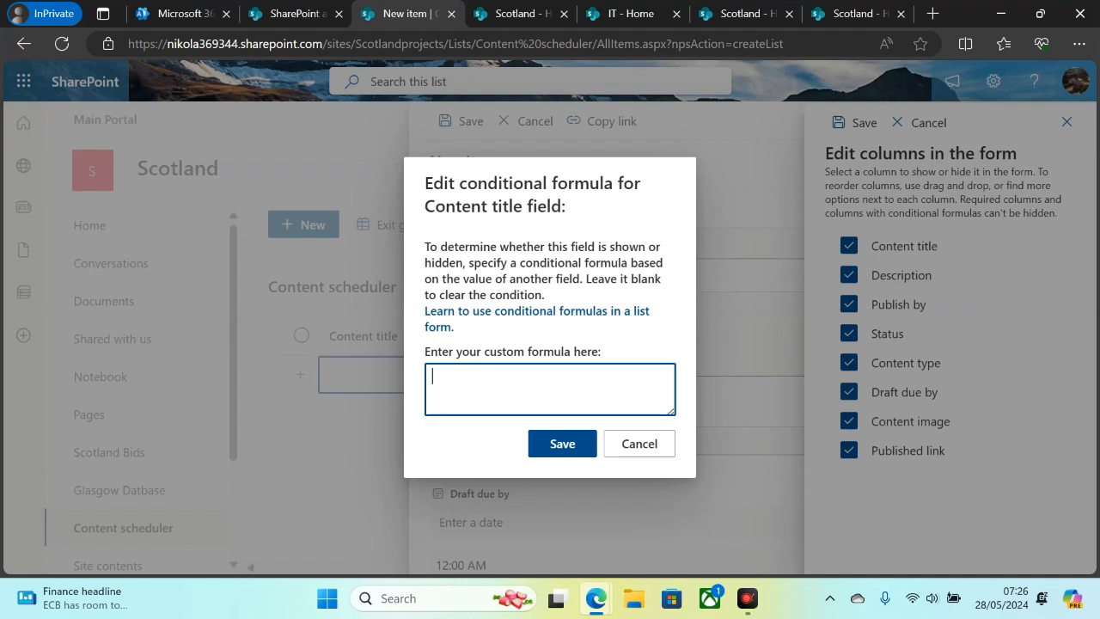
{"action": "left_click", "coordinate": [507, 311]}
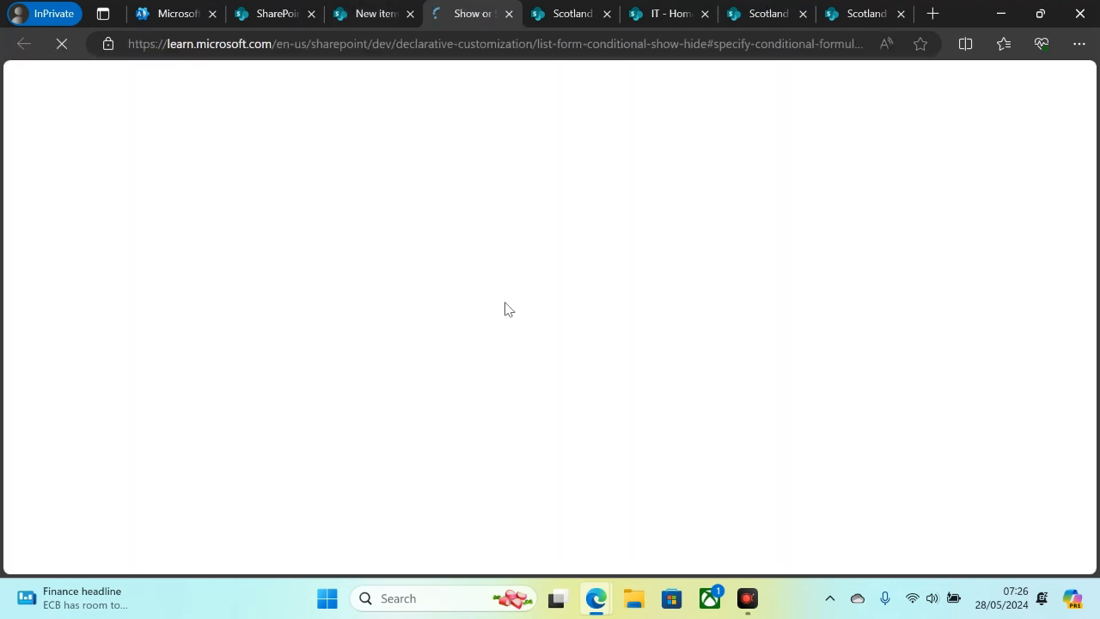
{"action": "mouse_move", "coordinate": [1089, 214]}
{"action": "left_mouse_down"}
{"action": "mouse_move", "coordinate": [1096, 450]}
{"action": "mouse_move", "coordinate": [1093, 216]}
{"action": "left_mouse_up"}
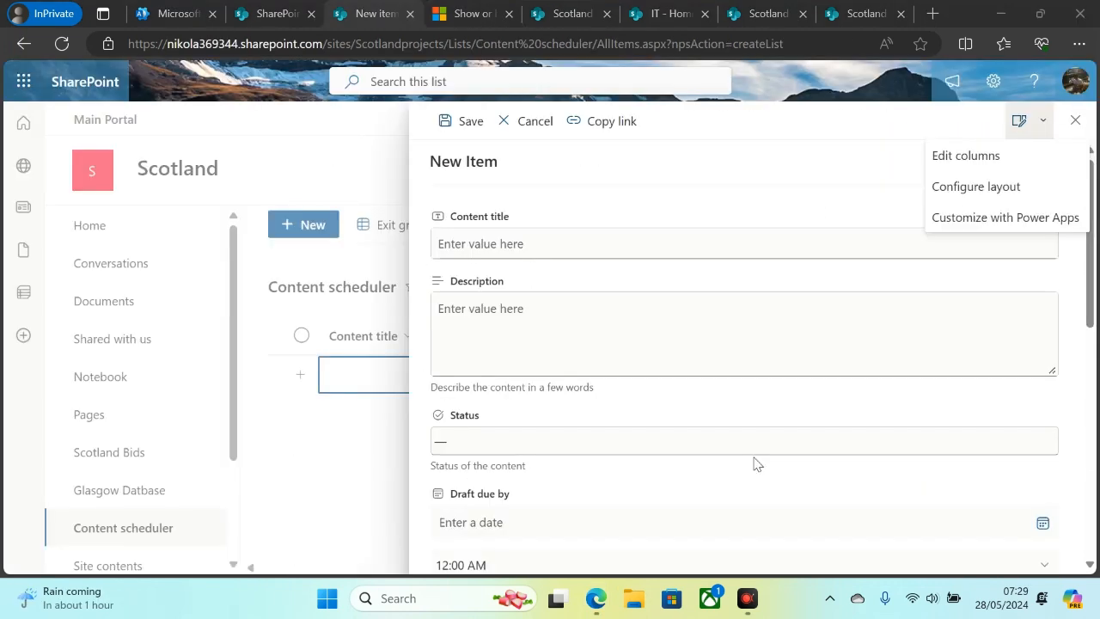
Reopen the form's column editing and enter =if([$Category] == 'Product Management', 'true', 'false') as the Content title field's conditional formula.
{"action": "left_click", "coordinate": [957, 157]}
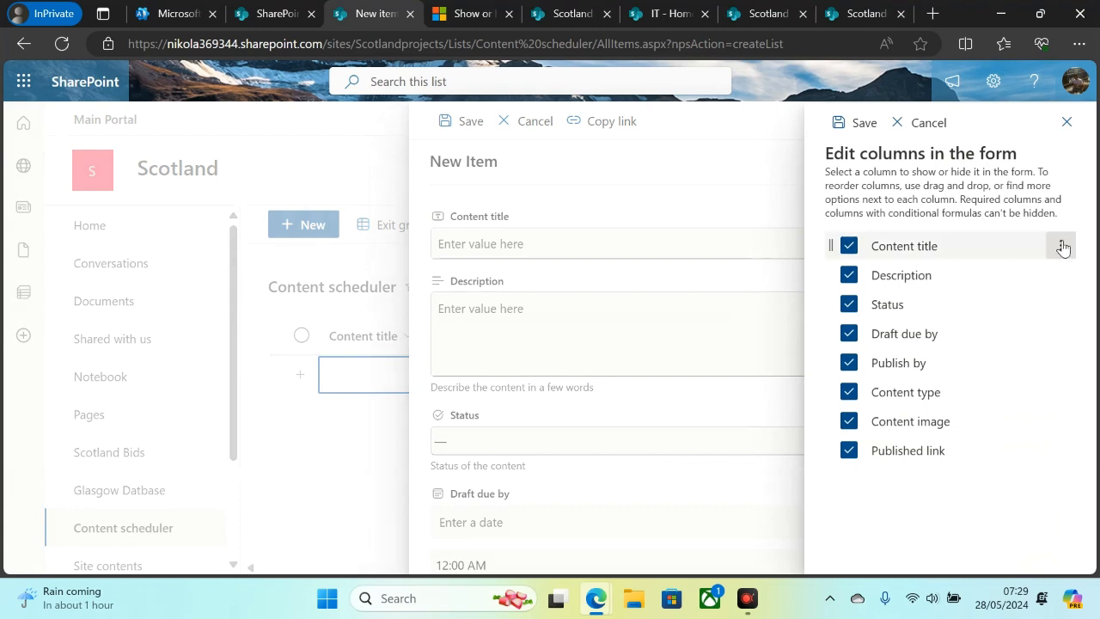
{"action": "left_click", "coordinate": [1062, 246]}
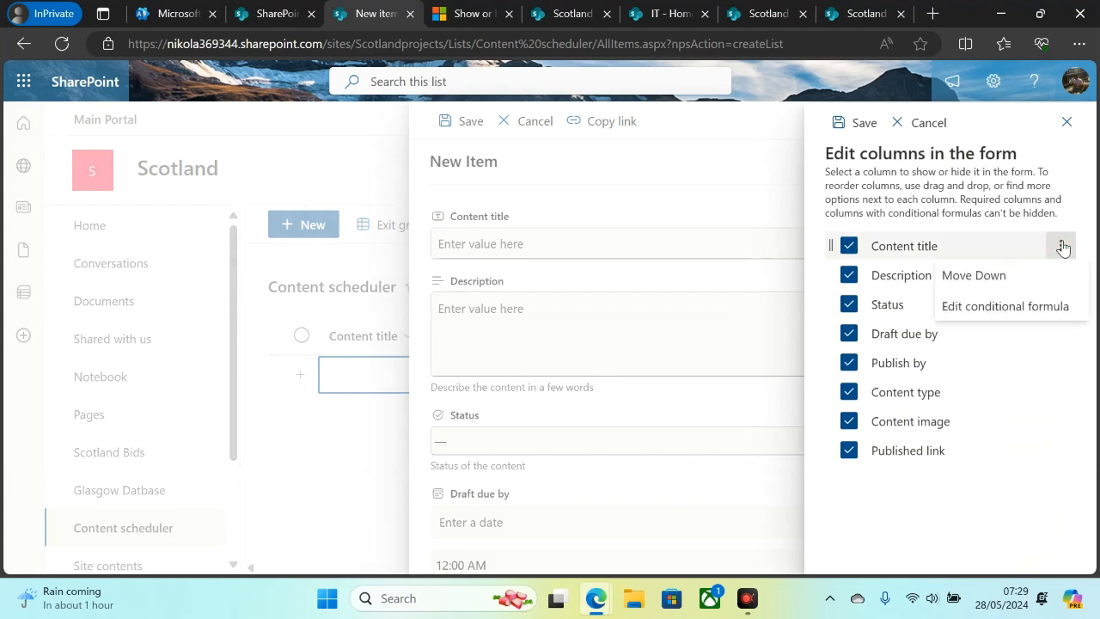
{"action": "left_click", "coordinate": [1002, 308]}
{"action": "left_click", "coordinate": [525, 391]}
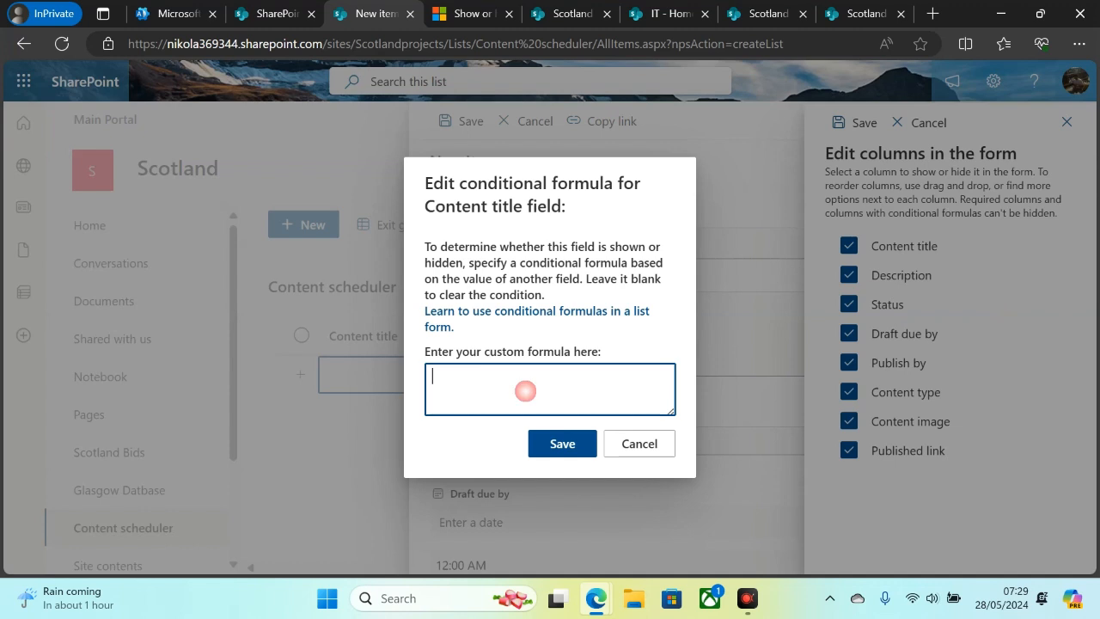
{"action": "type", "text": "=if([$Category] == 'Product Management', 'true', 'false')"}
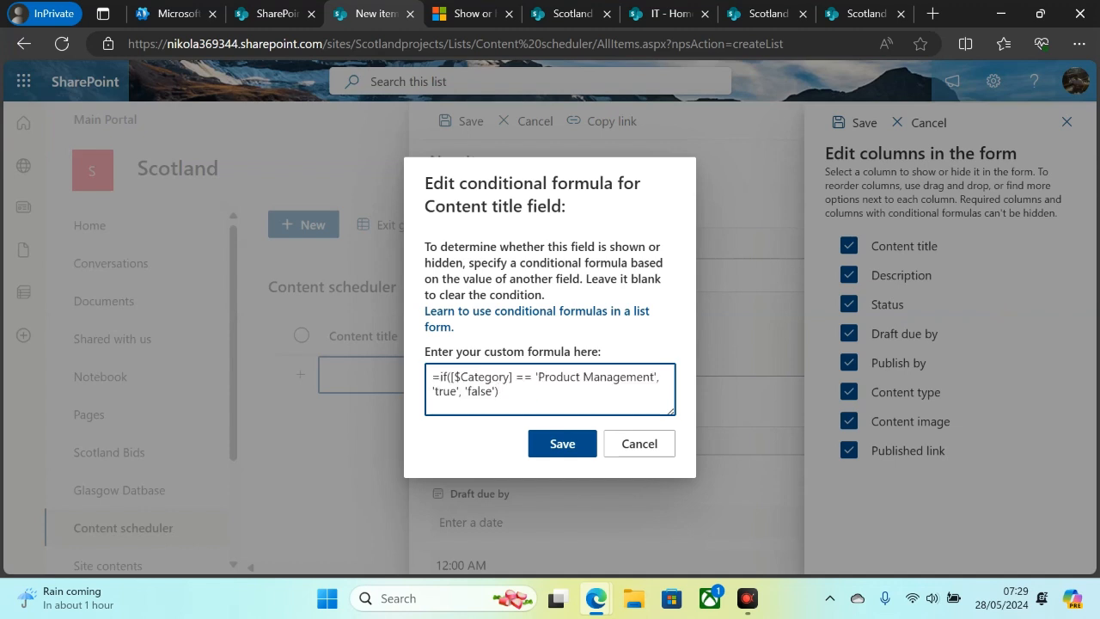
Change the formula to =if([$title] == 'Bids', 'true', 'false'), save it, and leave the form's column editing.
{"action": "left_click_drag", "start_coordinate": [511, 376], "coordinate": [474, 376]}
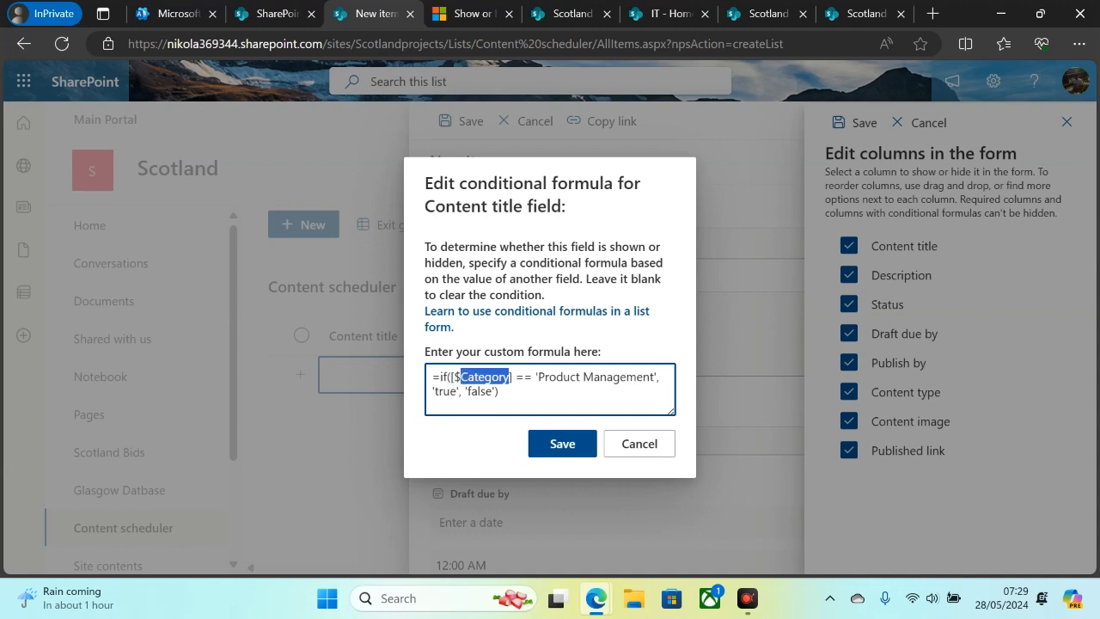
{"action": "type", "text": "tit"}
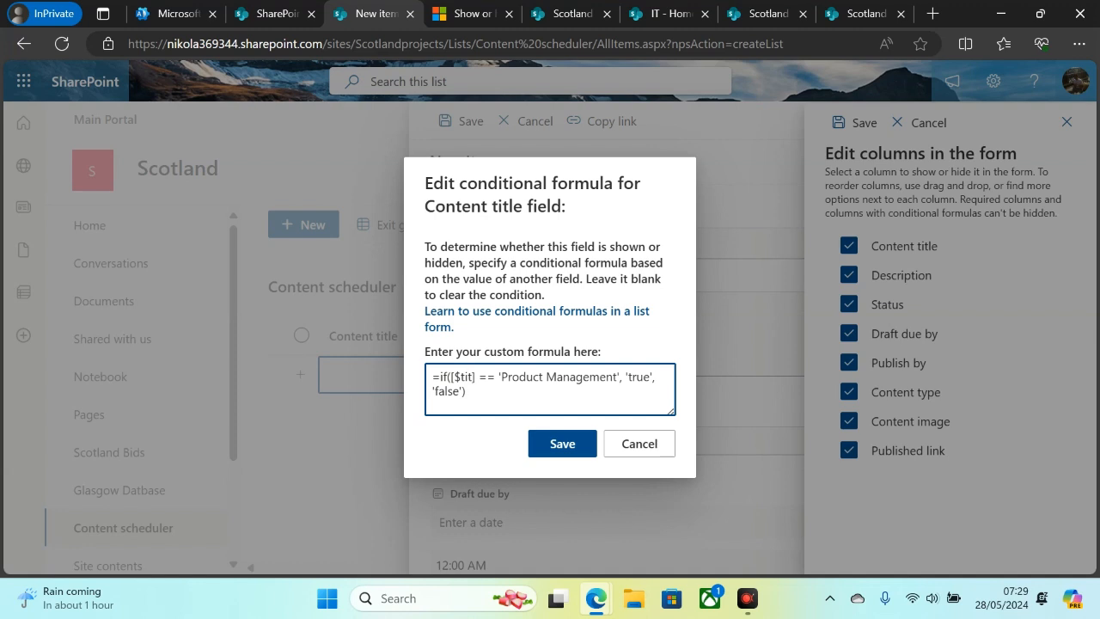
{"action": "type", "text": "le"}
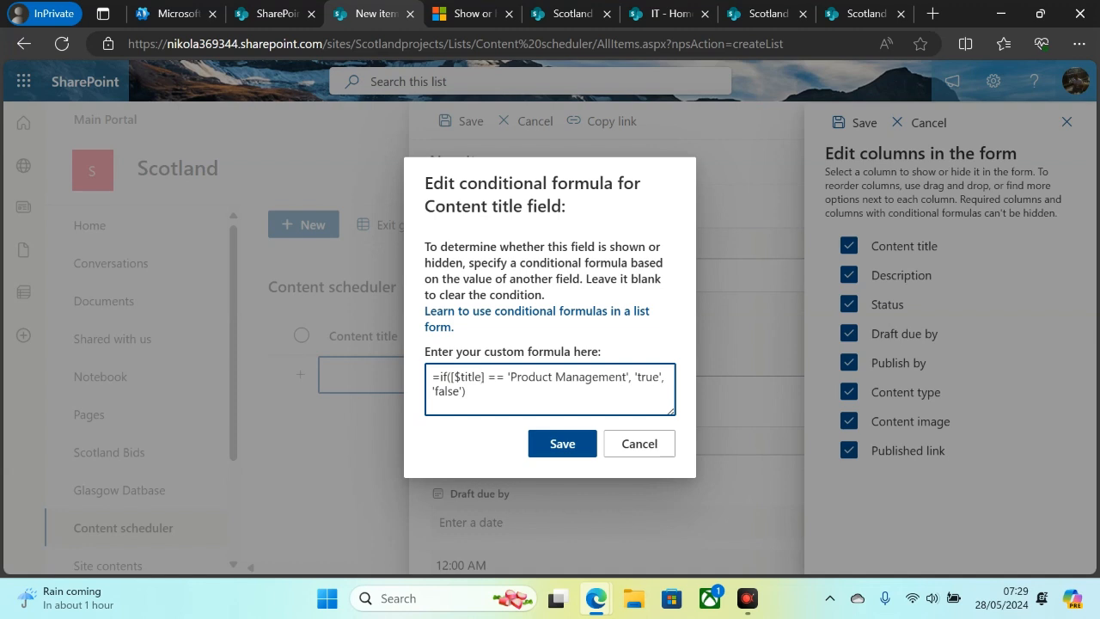
{"action": "left_click_drag", "start_coordinate": [627, 376], "coordinate": [521, 376]}
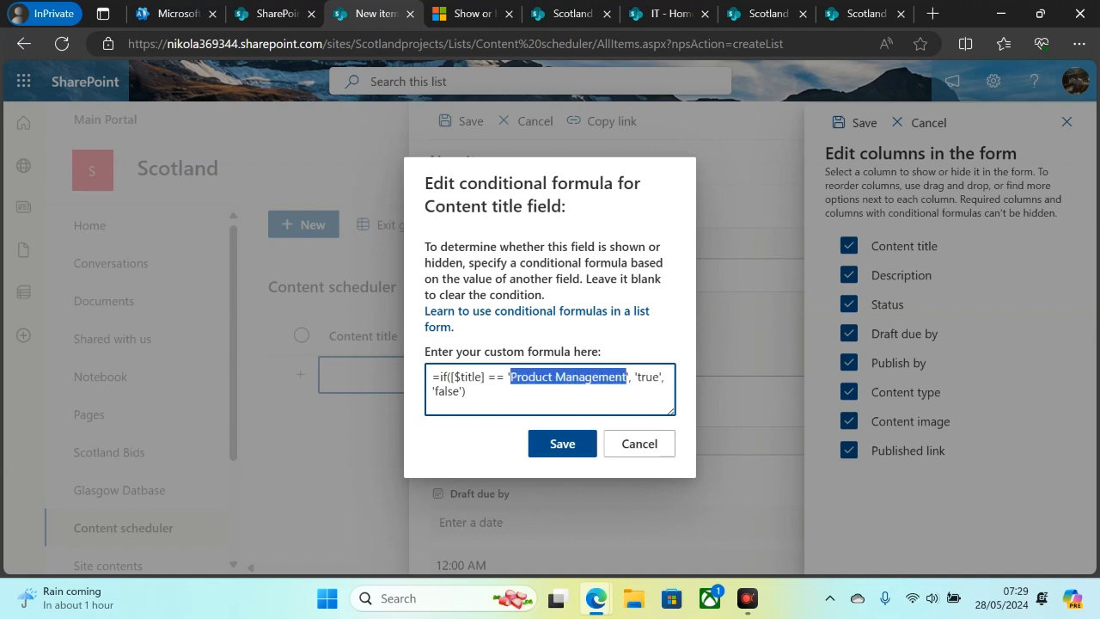
{"action": "type", "text": "bids"}
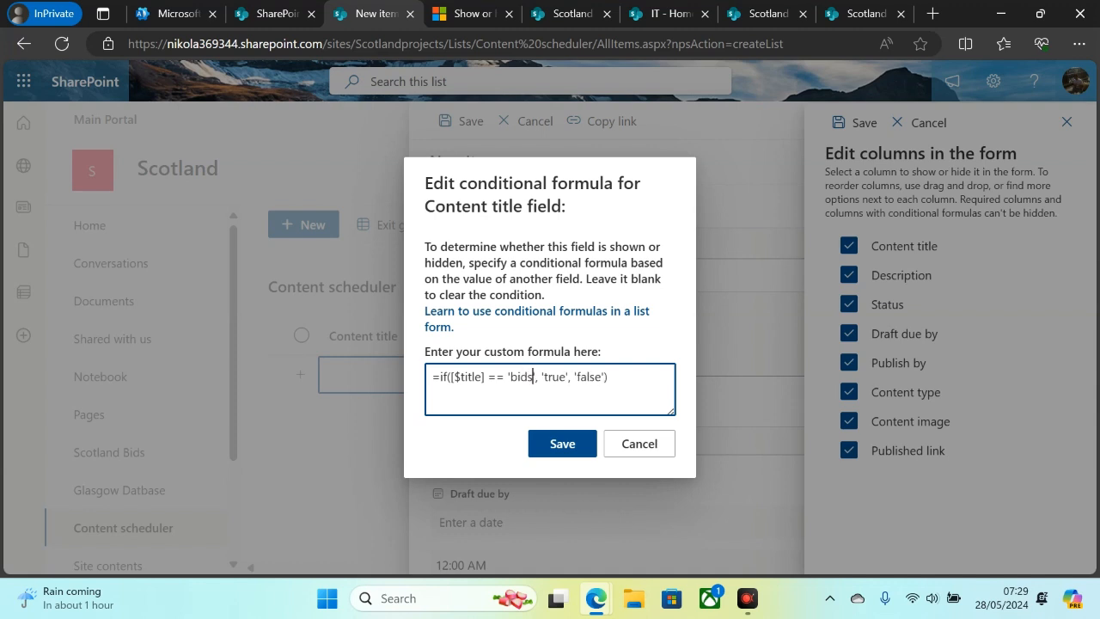
{"action": "key", "text": "BackSpace"}
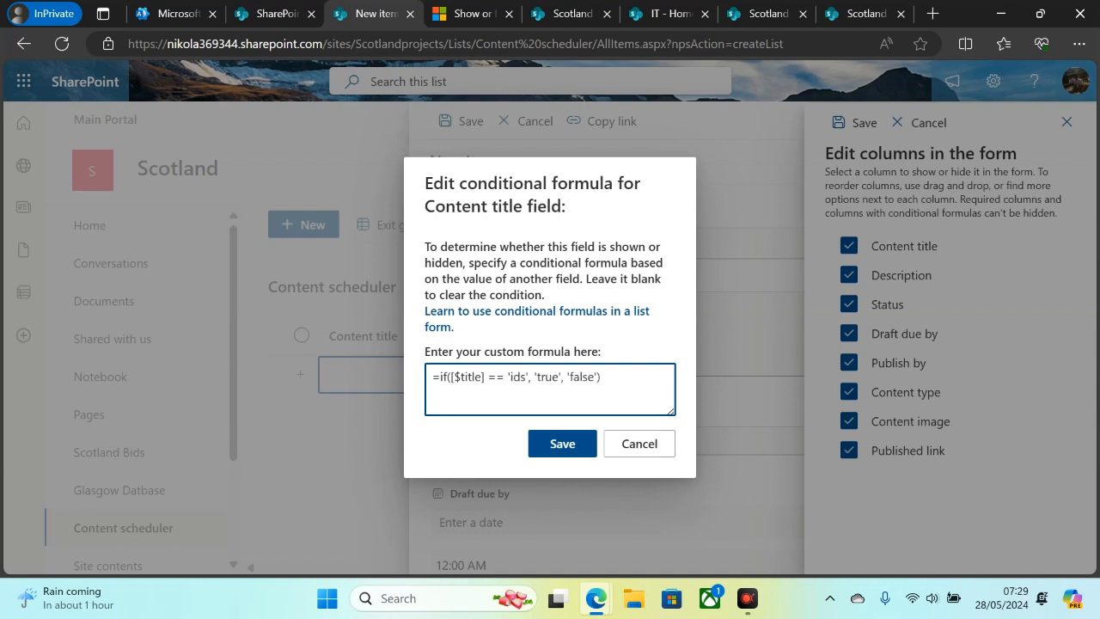
{"action": "type", "text": "B"}
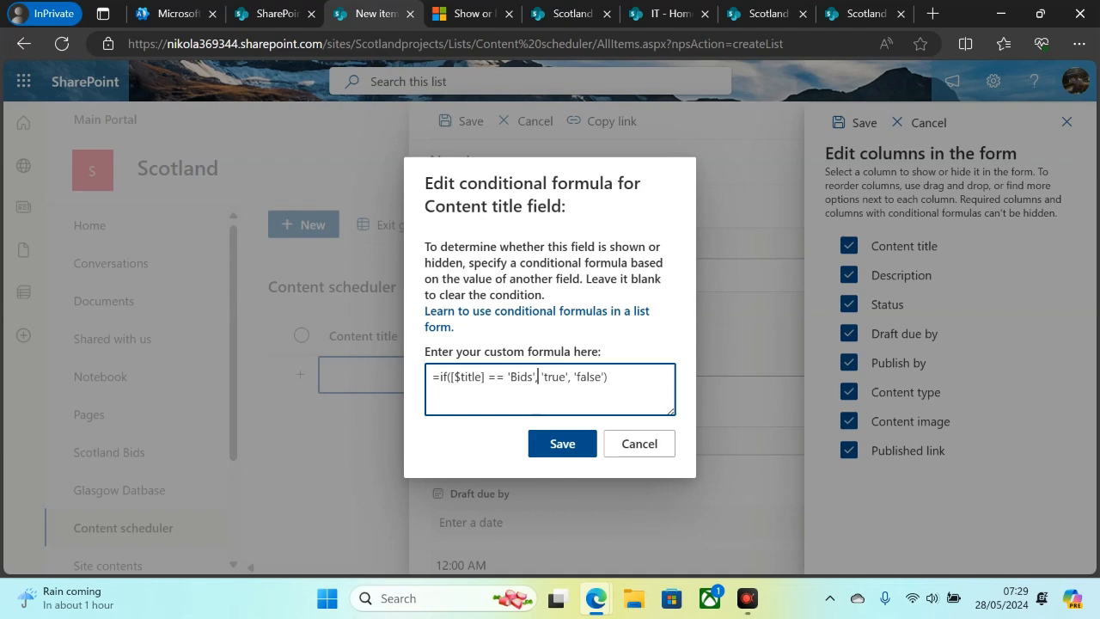
{"action": "left_click", "coordinate": [557, 445]}
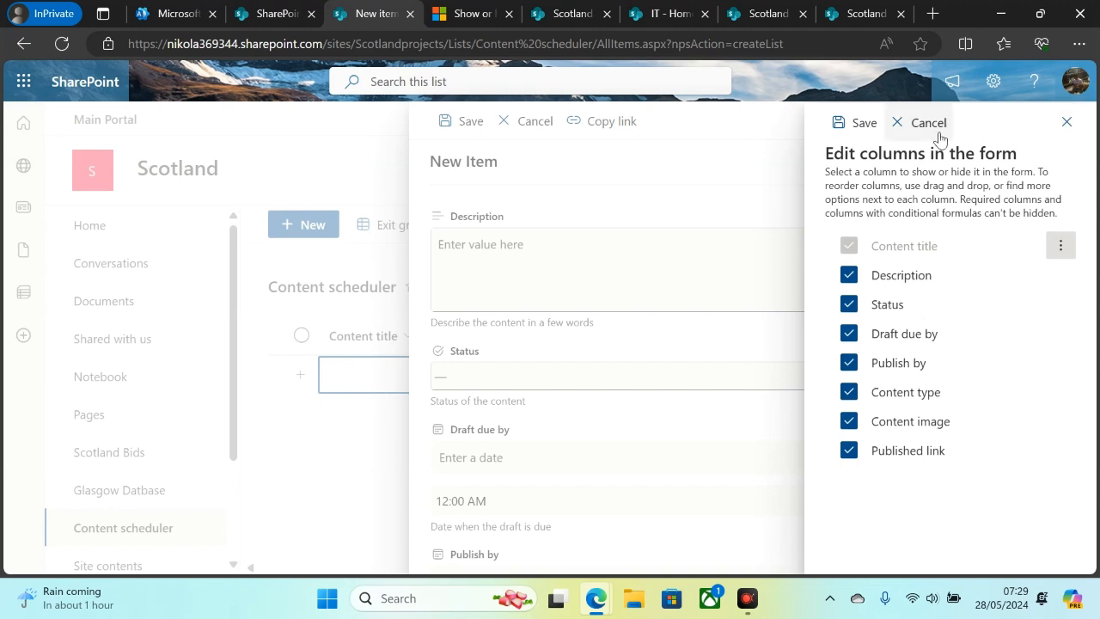
{"action": "left_click", "coordinate": [1068, 122]}
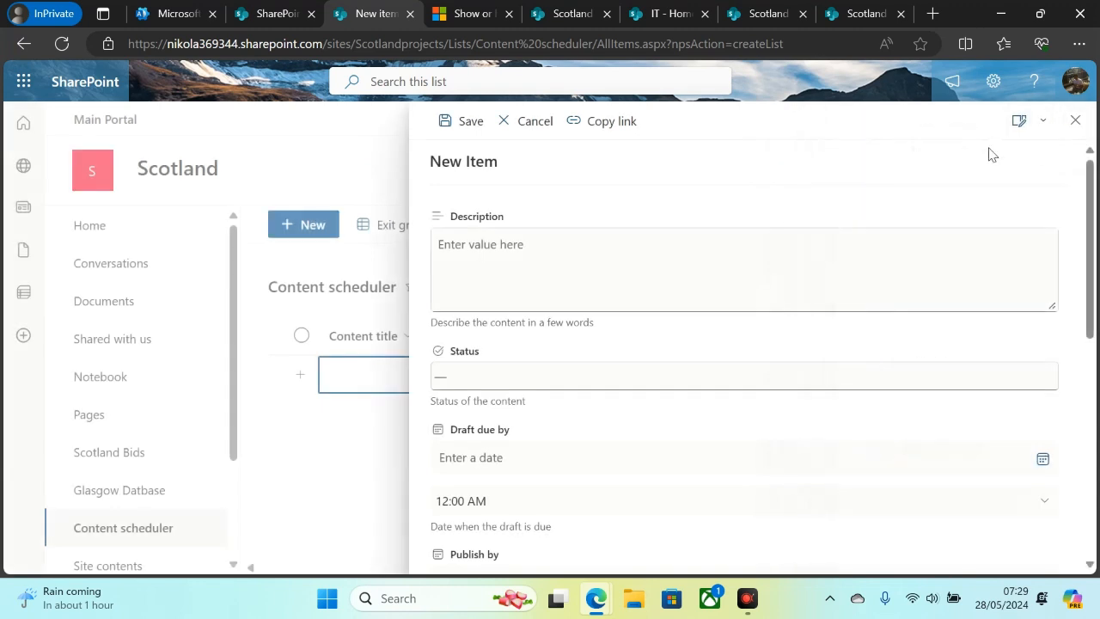
Open the form's layout configuration, check which form parts can be formatted, and open the linked header formatting documentation.
{"action": "left_click", "coordinate": [1041, 121]}
{"action": "left_click", "coordinate": [994, 184]}
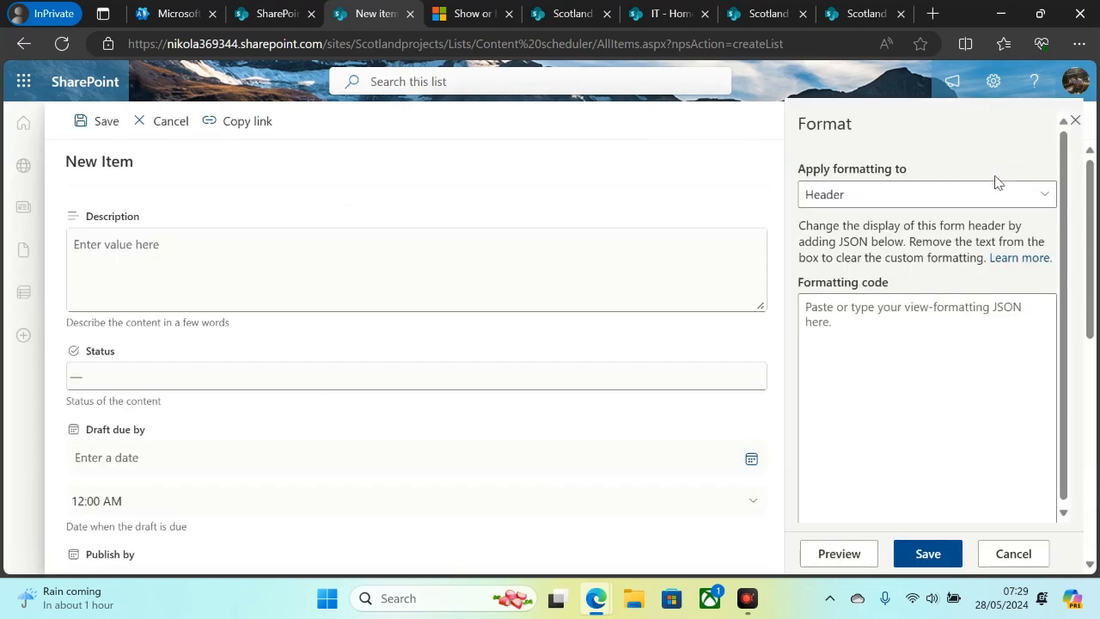
{"action": "left_click", "coordinate": [1043, 194]}
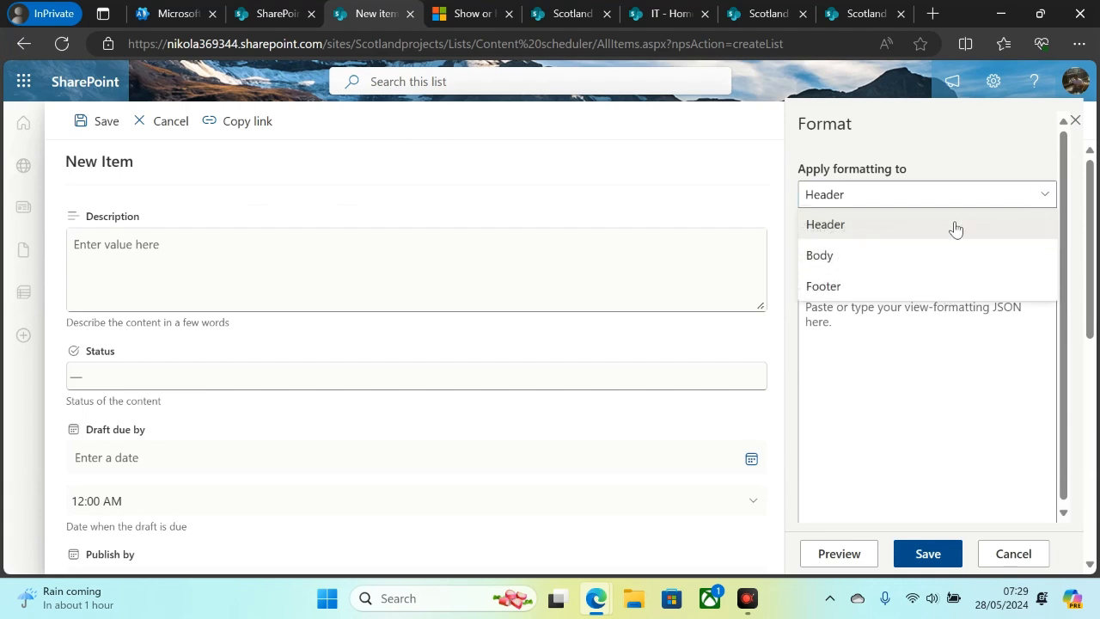
{"action": "left_click", "coordinate": [985, 243]}
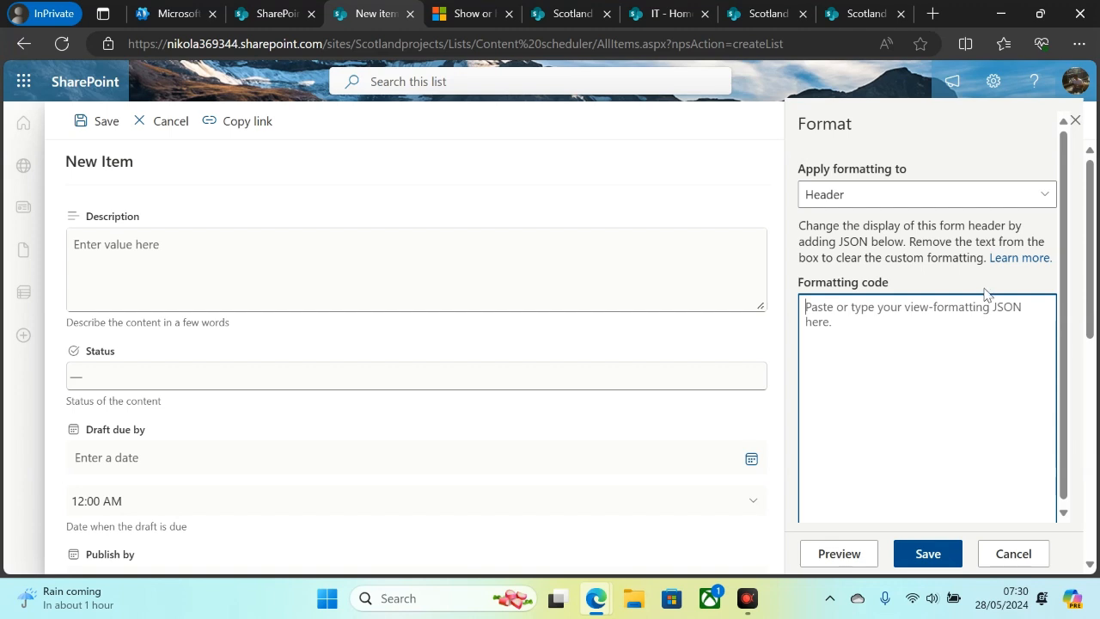
{"action": "left_click", "coordinate": [1017, 254]}
{"action": "left_click", "coordinate": [778, 14]}
{"action": "left_click", "coordinate": [857, 12]}
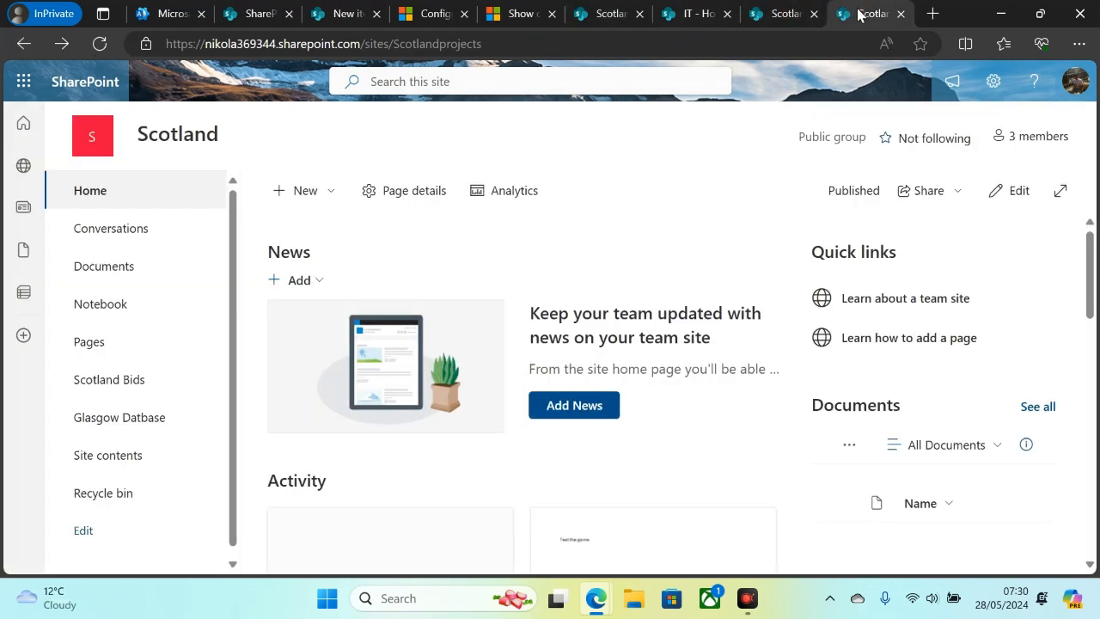
{"action": "left_click", "coordinate": [780, 17]}
{"action": "left_click", "coordinate": [694, 19]}
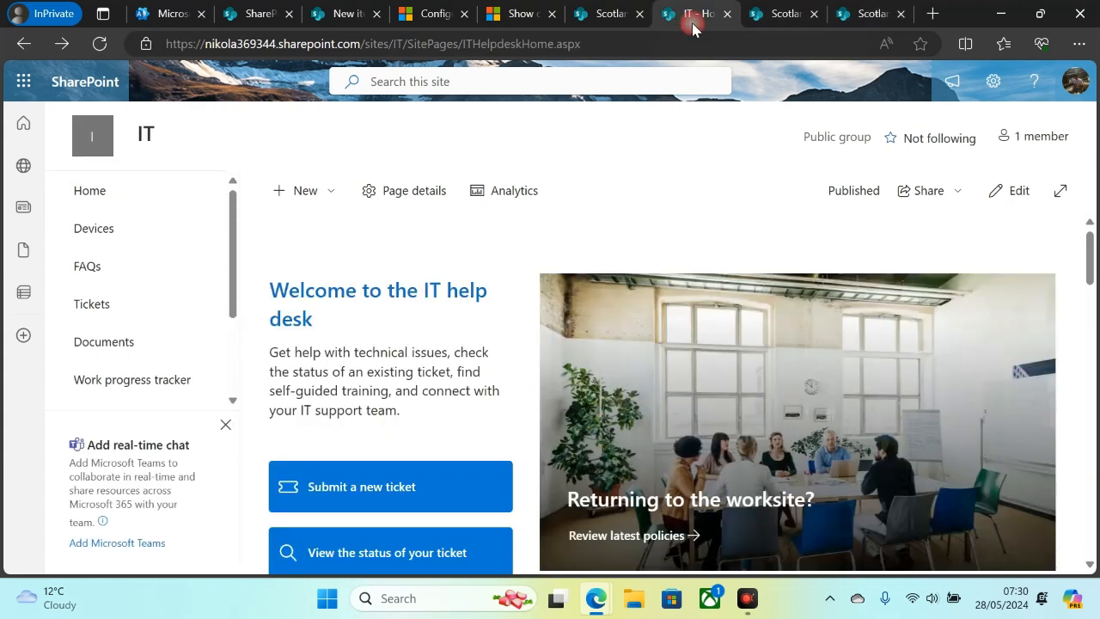
{"action": "left_click", "coordinate": [615, 24]}
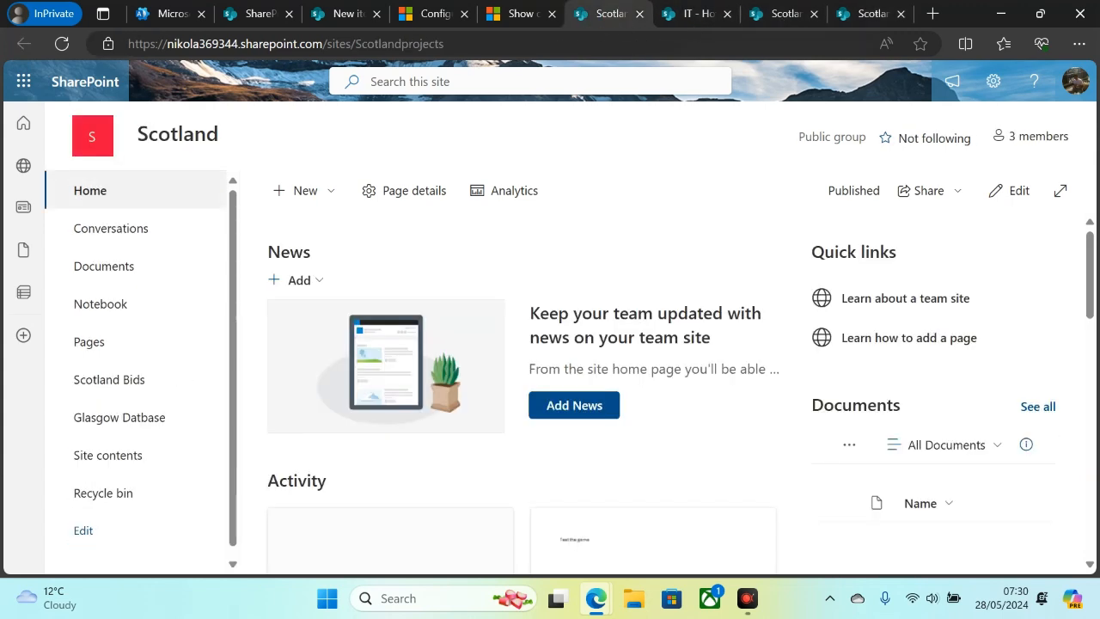
Return to the new item form, review the available formatting targets, and cancel the layout configuration without adding any code.
{"action": "left_click", "coordinate": [343, 17]}
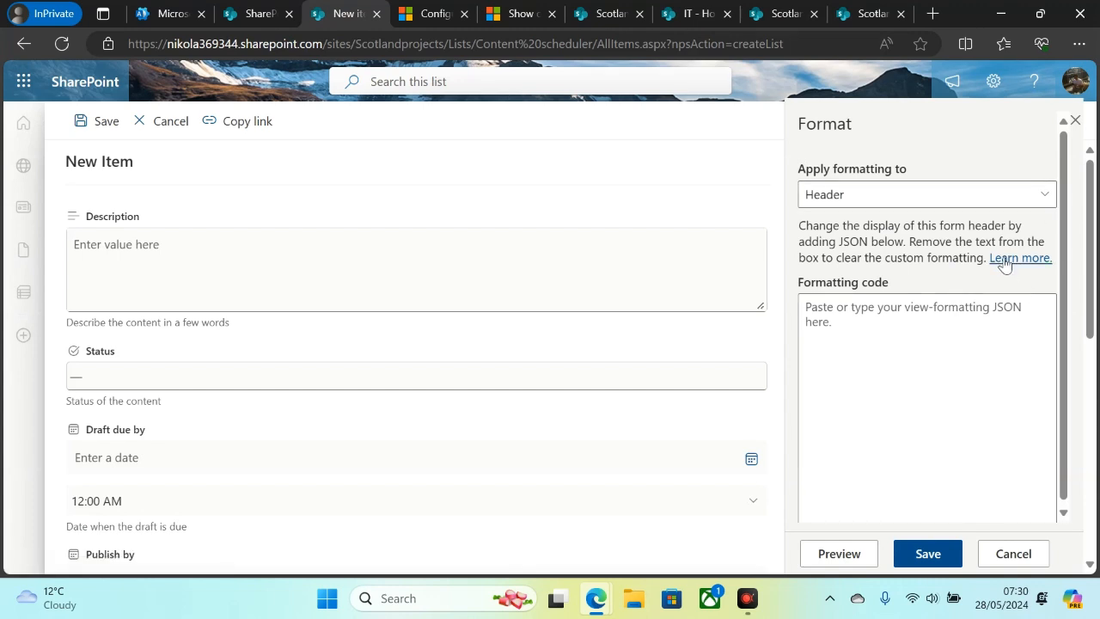
{"action": "left_click", "coordinate": [1043, 194]}
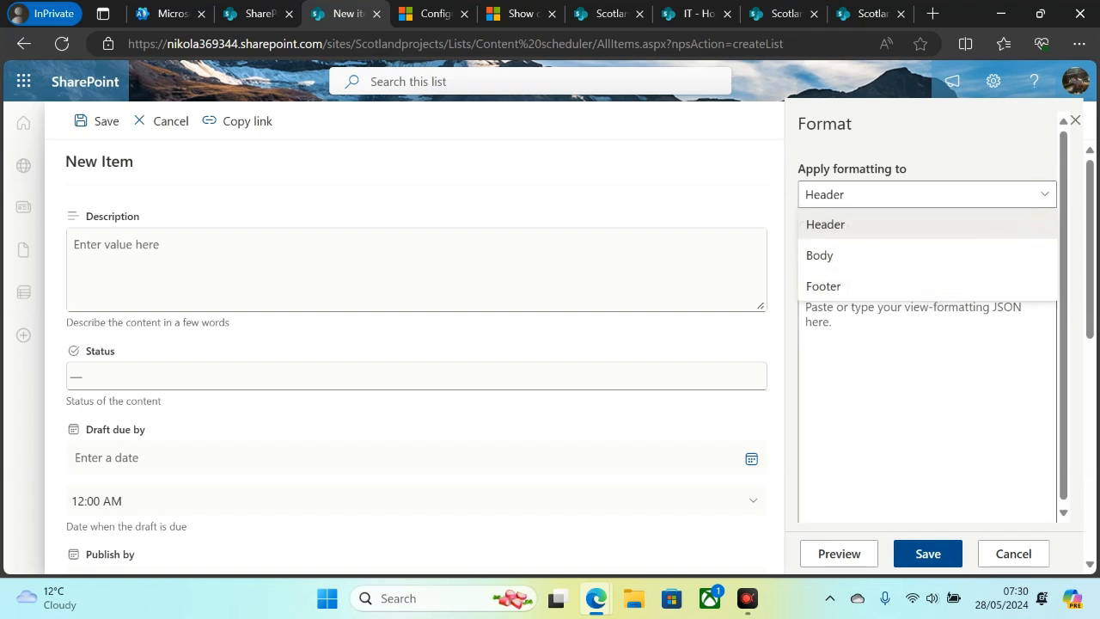
{"action": "left_click", "coordinate": [886, 355]}
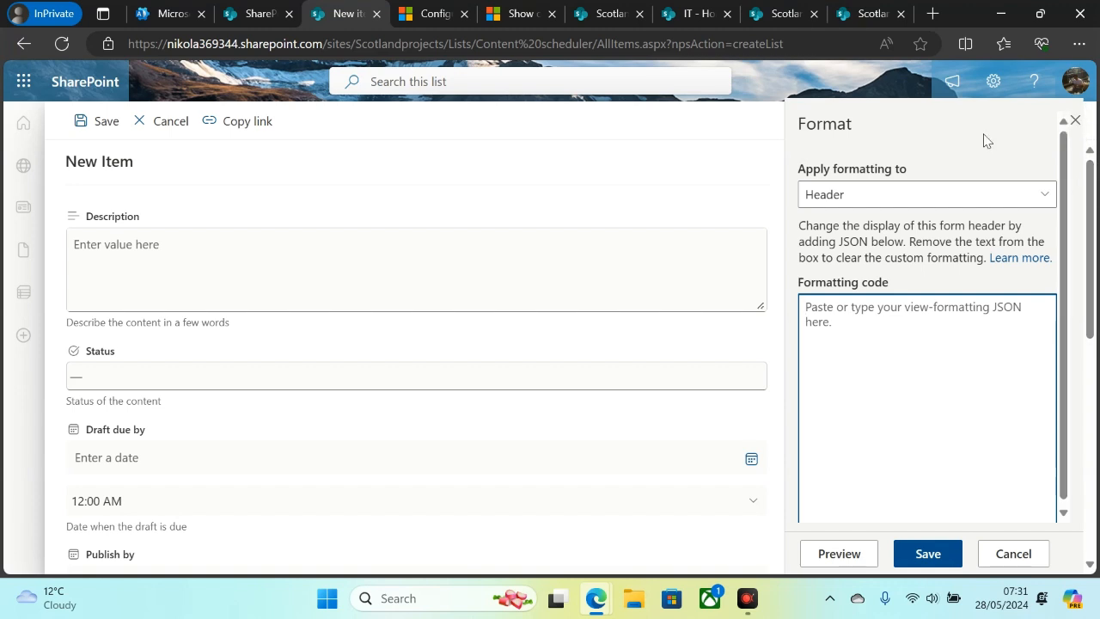
{"action": "left_click", "coordinate": [164, 123]}
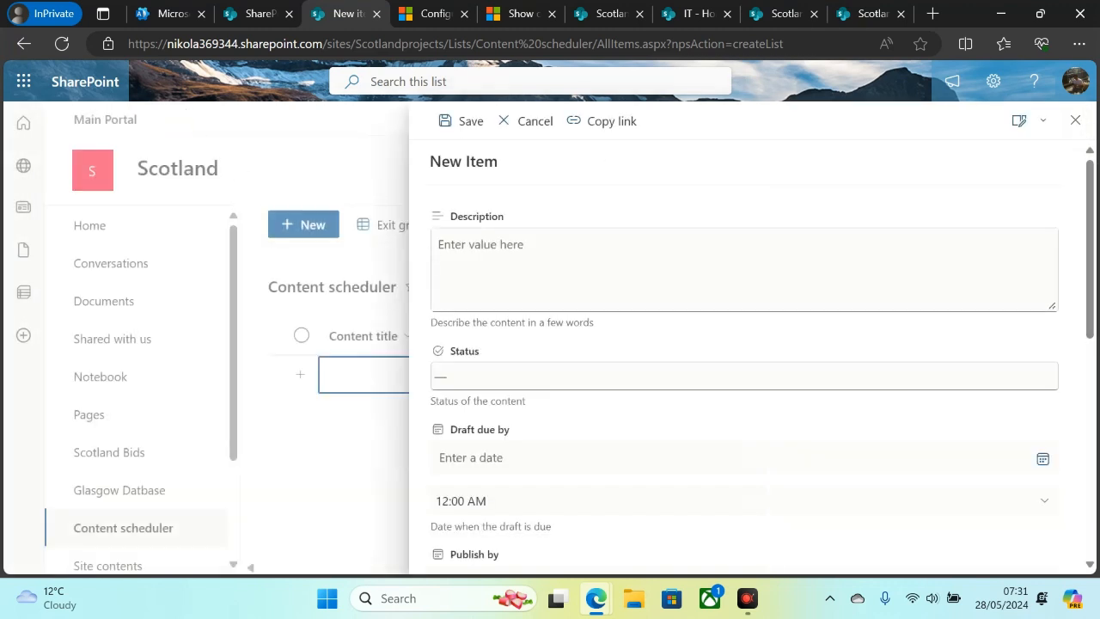
Open the Content scheduler form for customization in Power Apps and dismiss the welcome dialog so that it is not shown again.
{"action": "left_click", "coordinate": [1046, 120]}
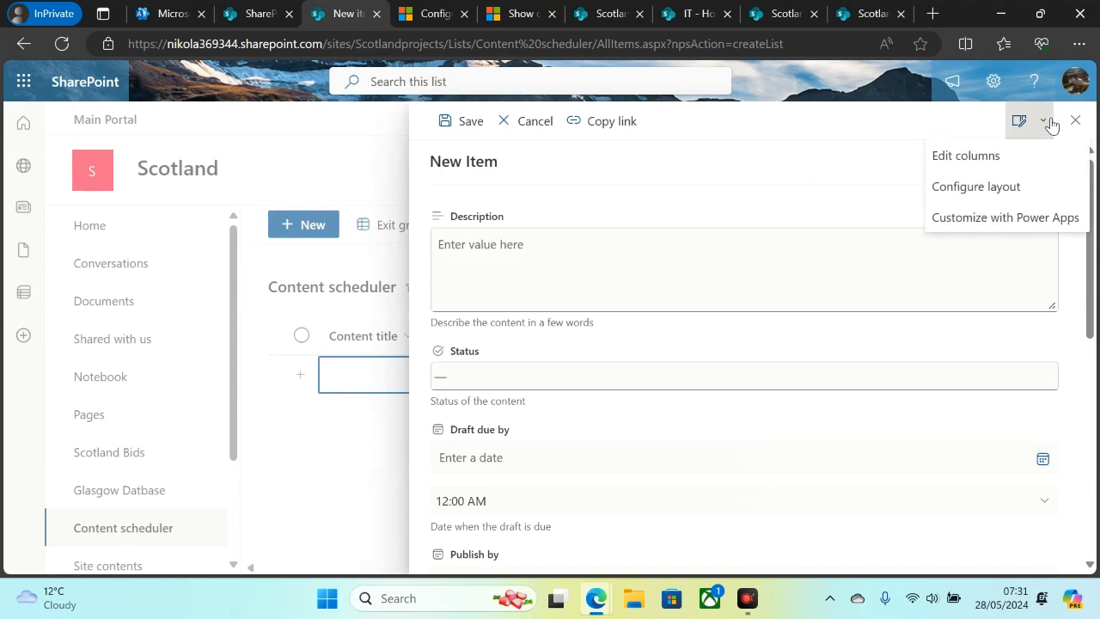
{"action": "left_click", "coordinate": [1012, 216]}
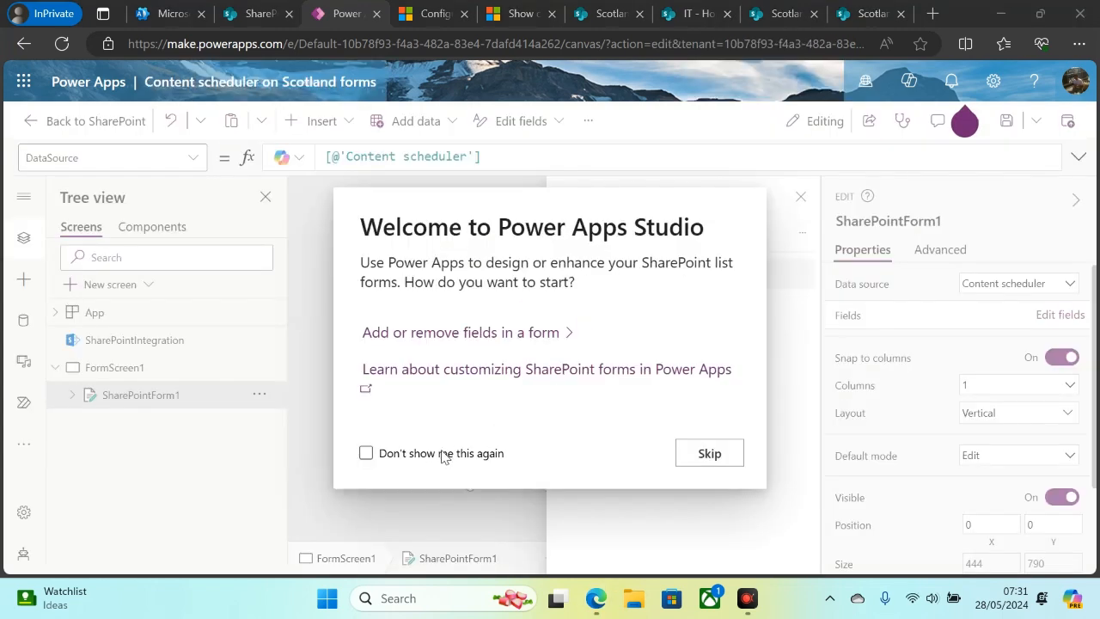
{"action": "left_click", "coordinate": [366, 452]}
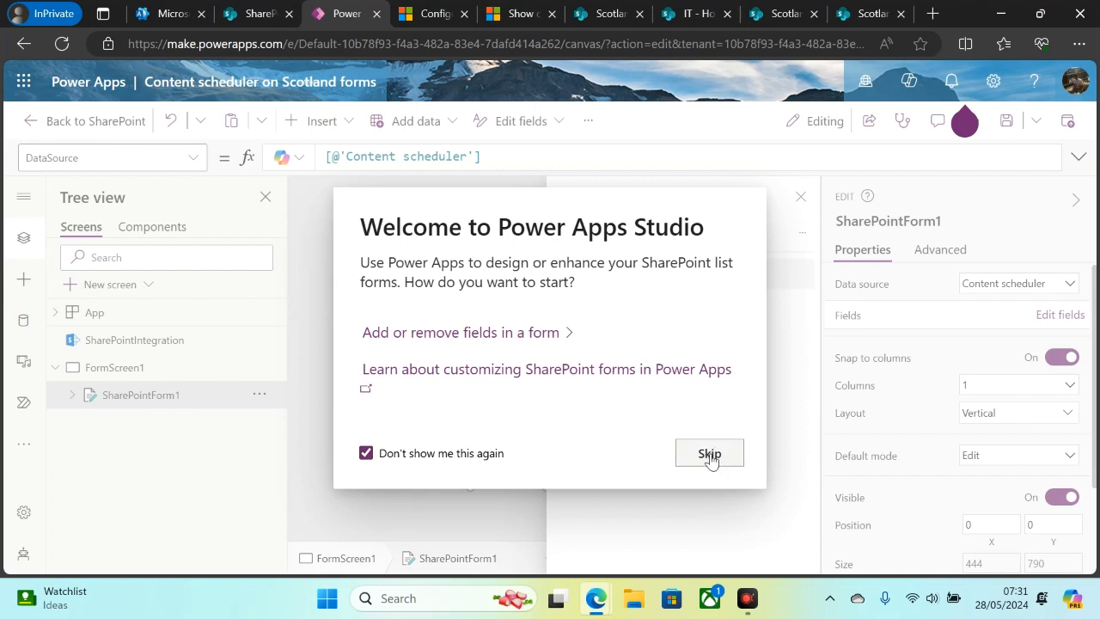
{"action": "left_click", "coordinate": [519, 345]}
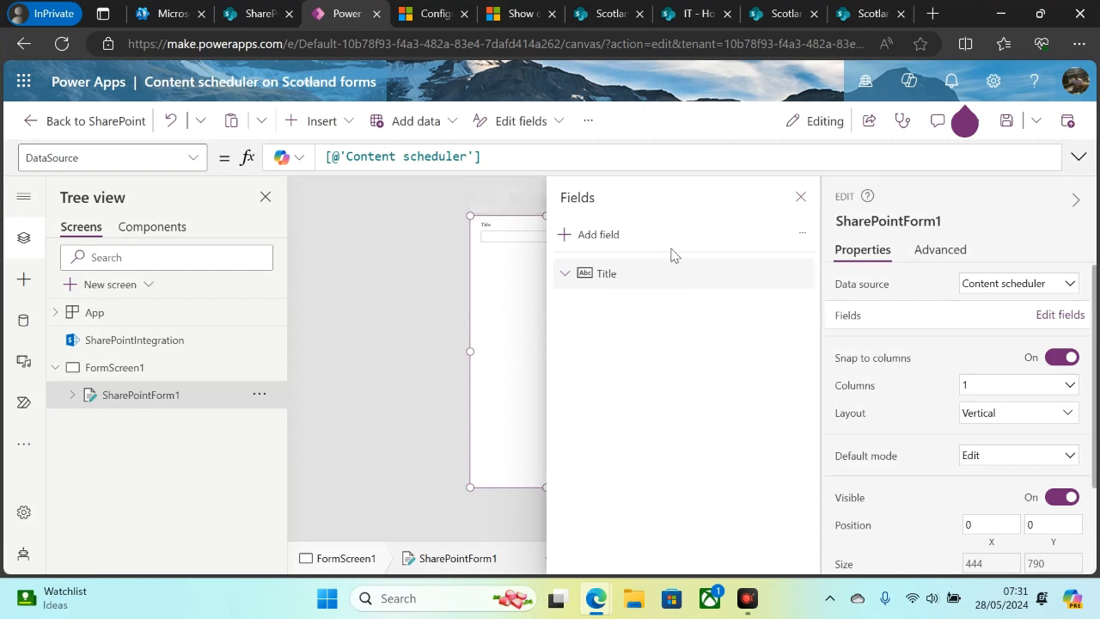
Add the Author field to SharePointForm1.
{"action": "left_click", "coordinate": [563, 234]}
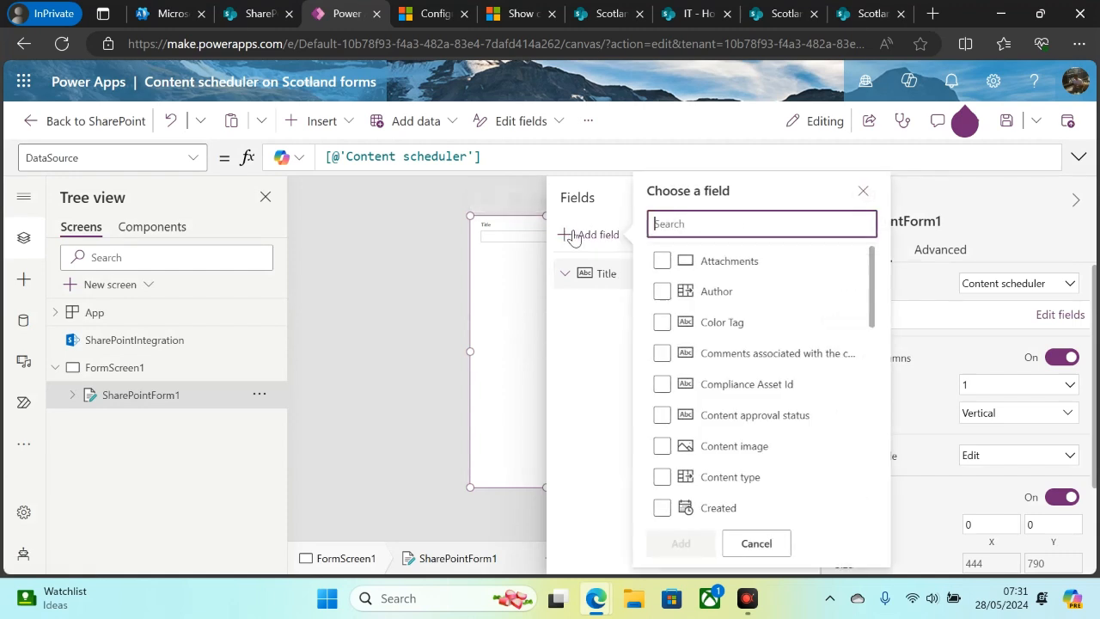
{"action": "left_click", "coordinate": [660, 291]}
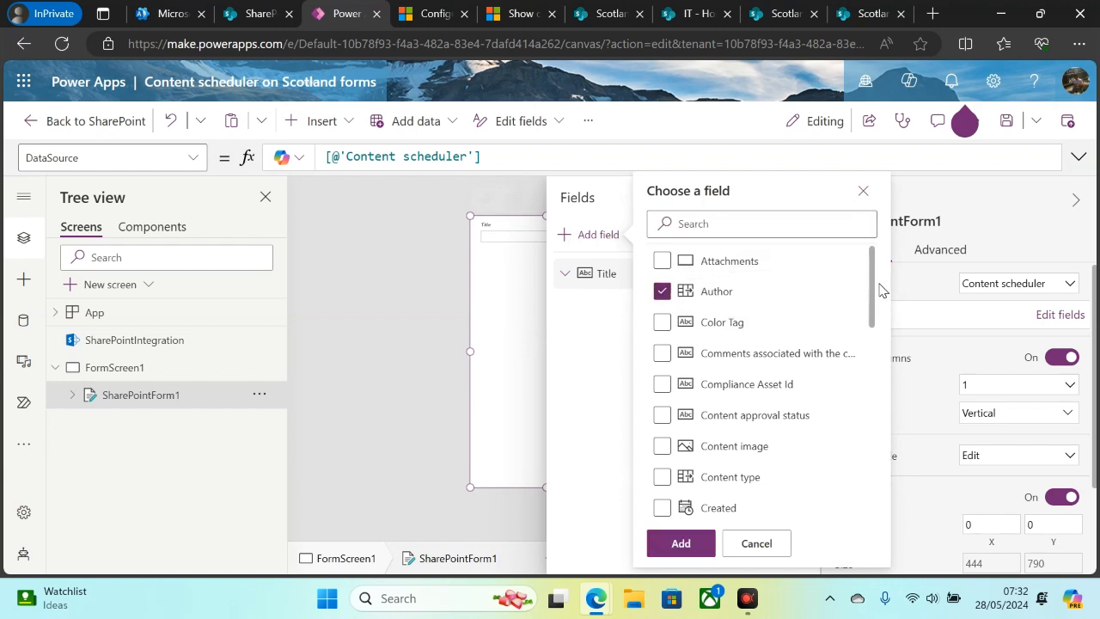
{"action": "left_click", "coordinate": [683, 543]}
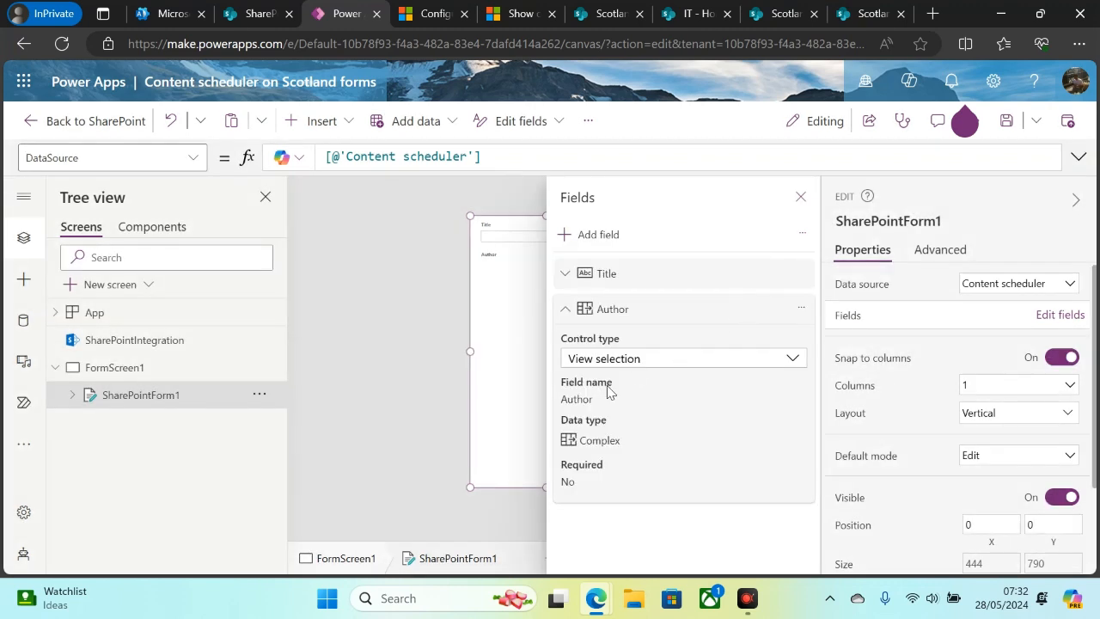
Inspect the Author card on the form canvas and review the properties of SharePointForm1.
{"action": "left_click", "coordinate": [510, 260]}
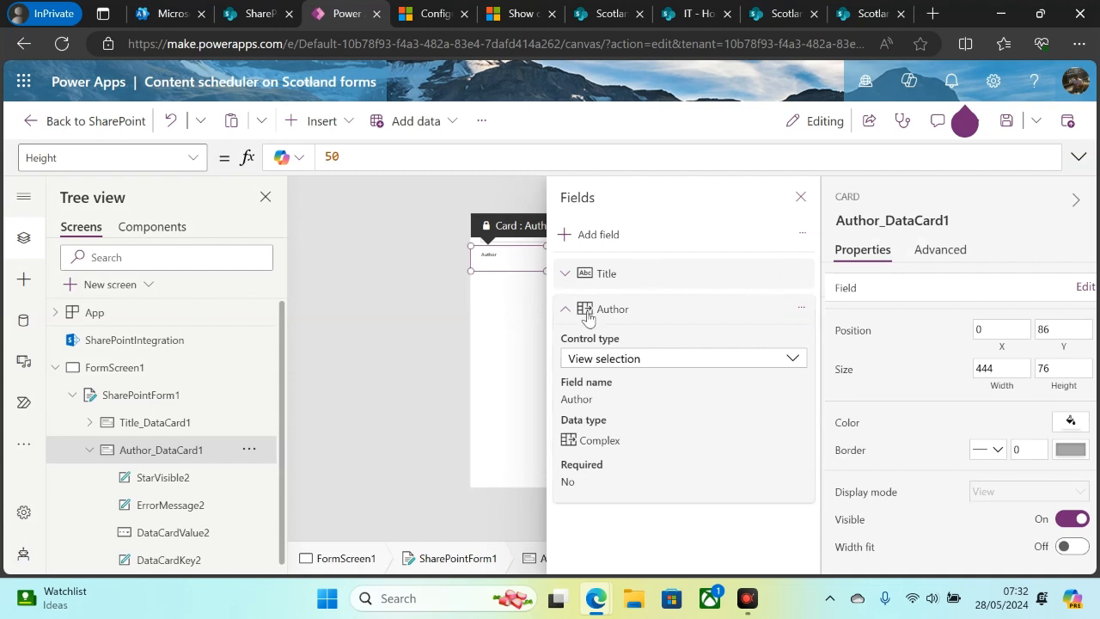
{"action": "left_click", "coordinate": [506, 273]}
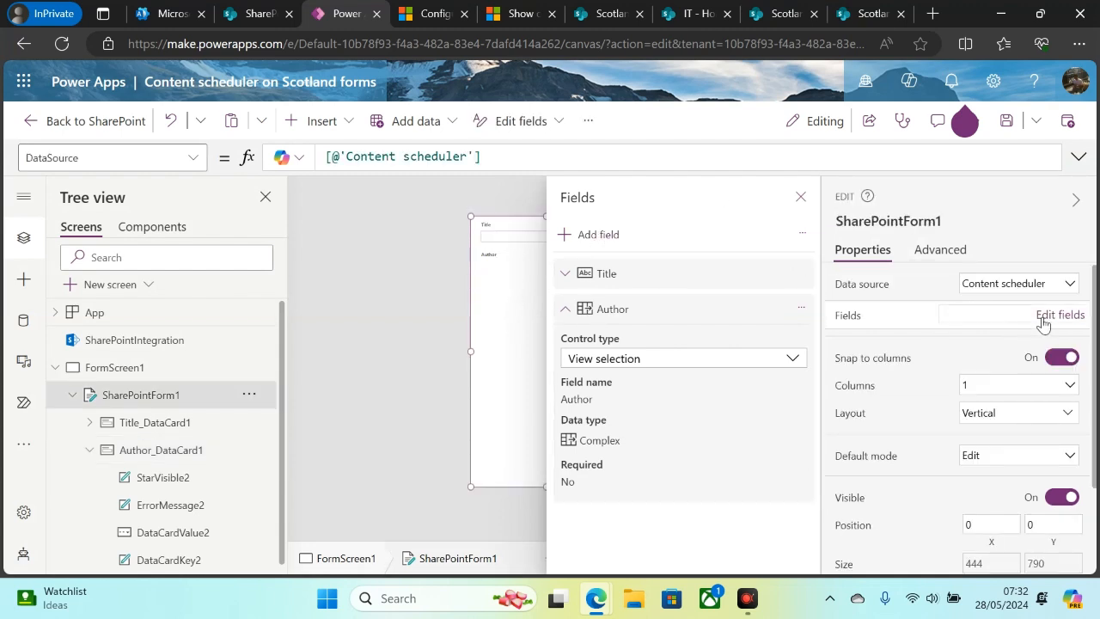
{"action": "scroll", "coordinate": [1095, 293], "scroll_direction": "down", "scroll_amount": 1}
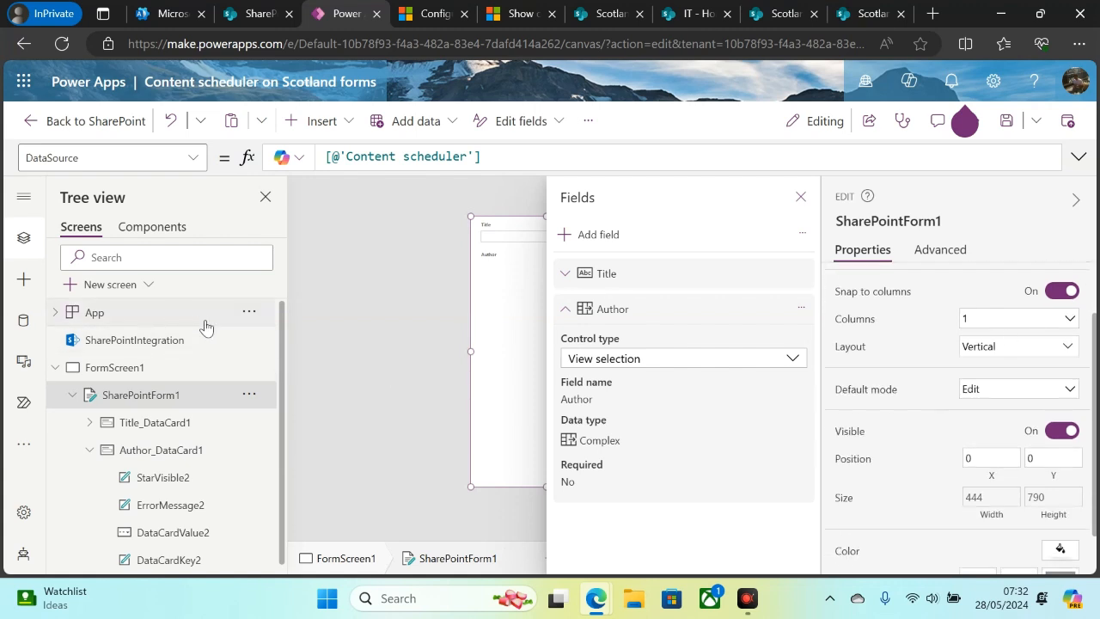
Open the Content scheduler data source's list for editing from the form's data connections, and close it again without changes.
{"action": "left_click", "coordinate": [23, 323]}
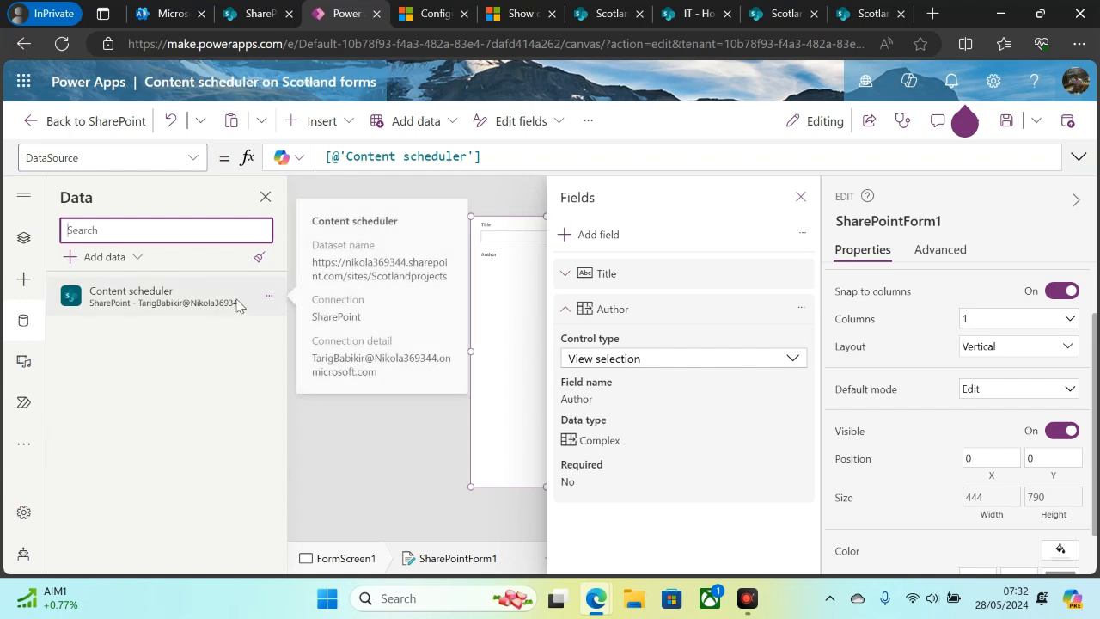
{"action": "left_click", "coordinate": [271, 294]}
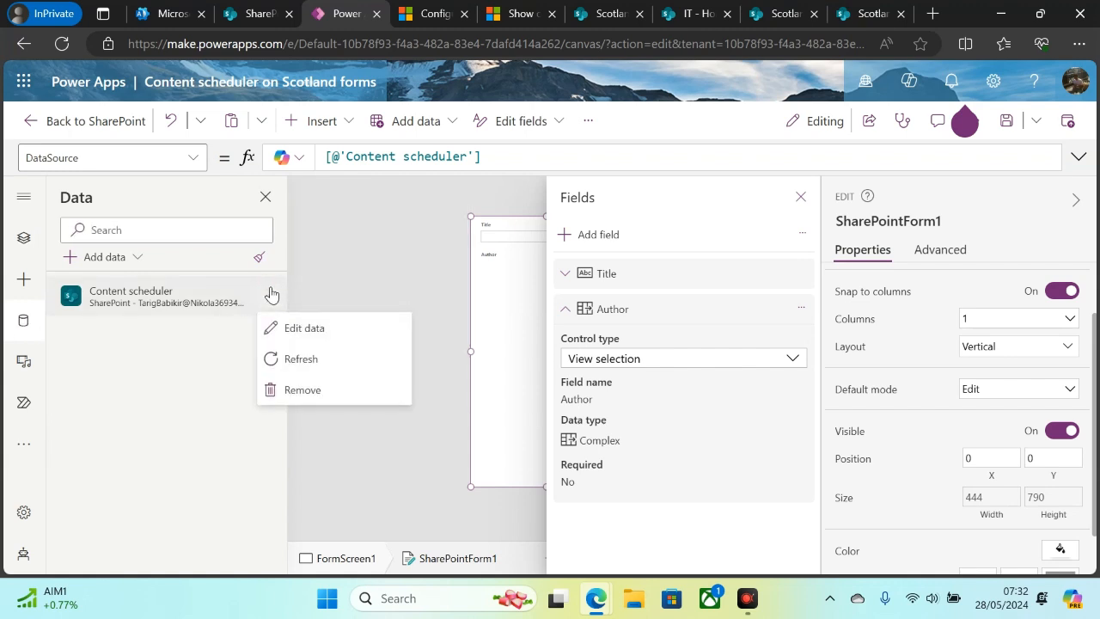
{"action": "left_click", "coordinate": [290, 328]}
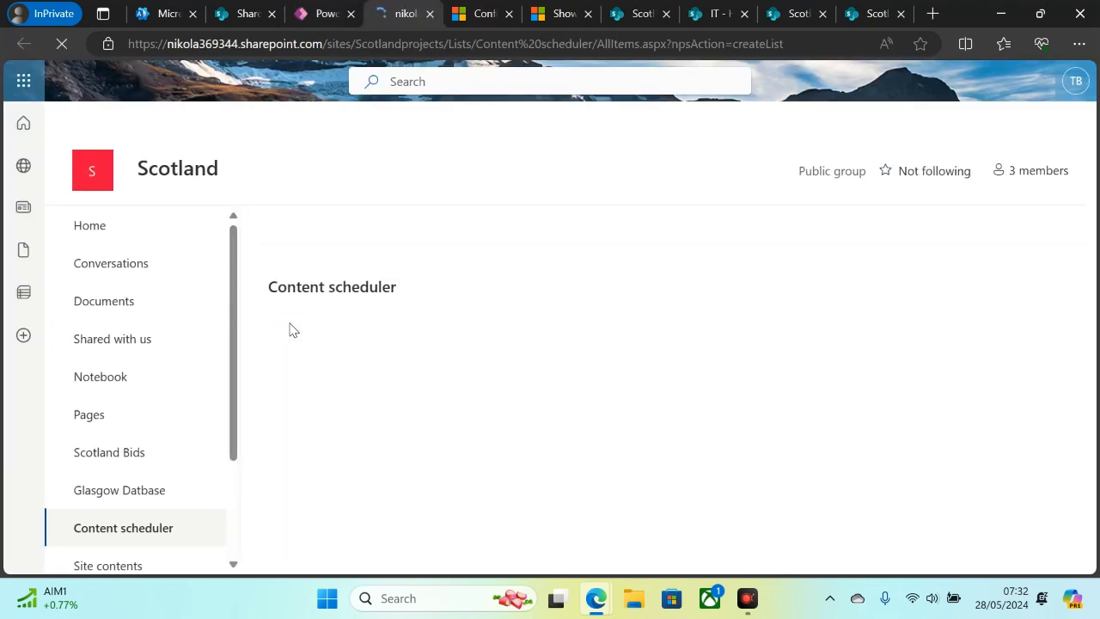
{"action": "left_click", "coordinate": [430, 14]}
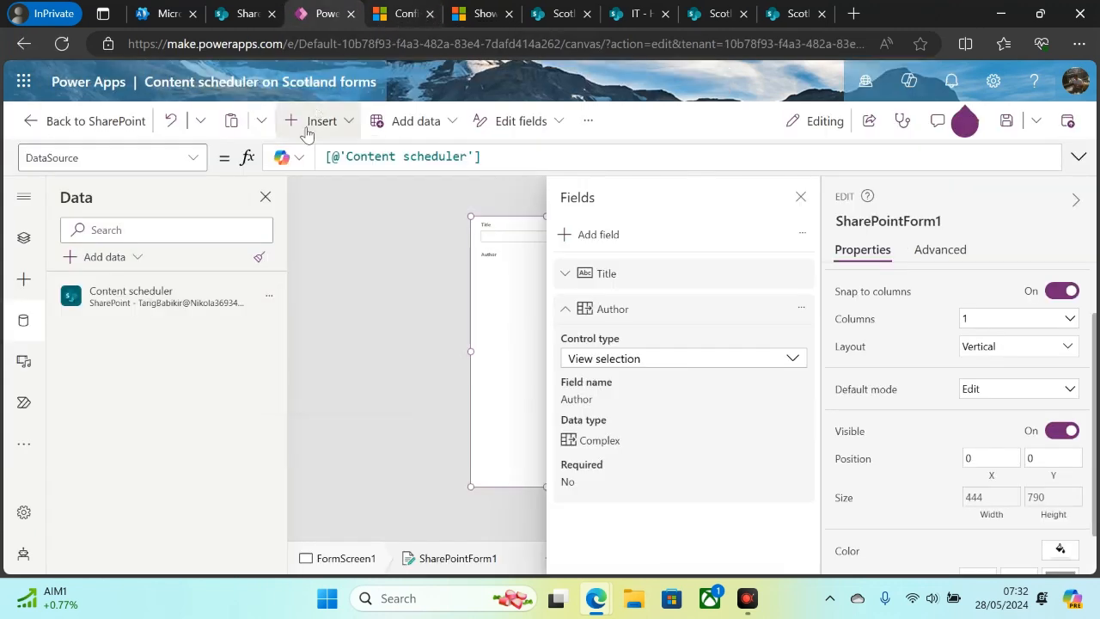
Check the form's extra field options and the background image choices available for FormScreen1.
{"action": "left_click", "coordinate": [803, 235]}
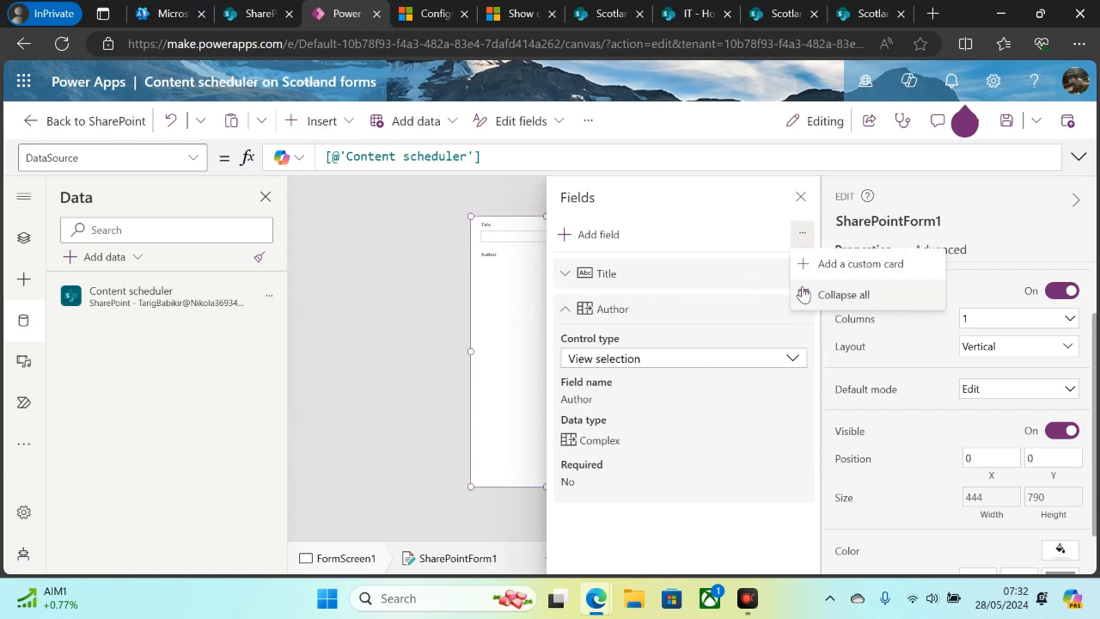
{"action": "left_click", "coordinate": [506, 202]}
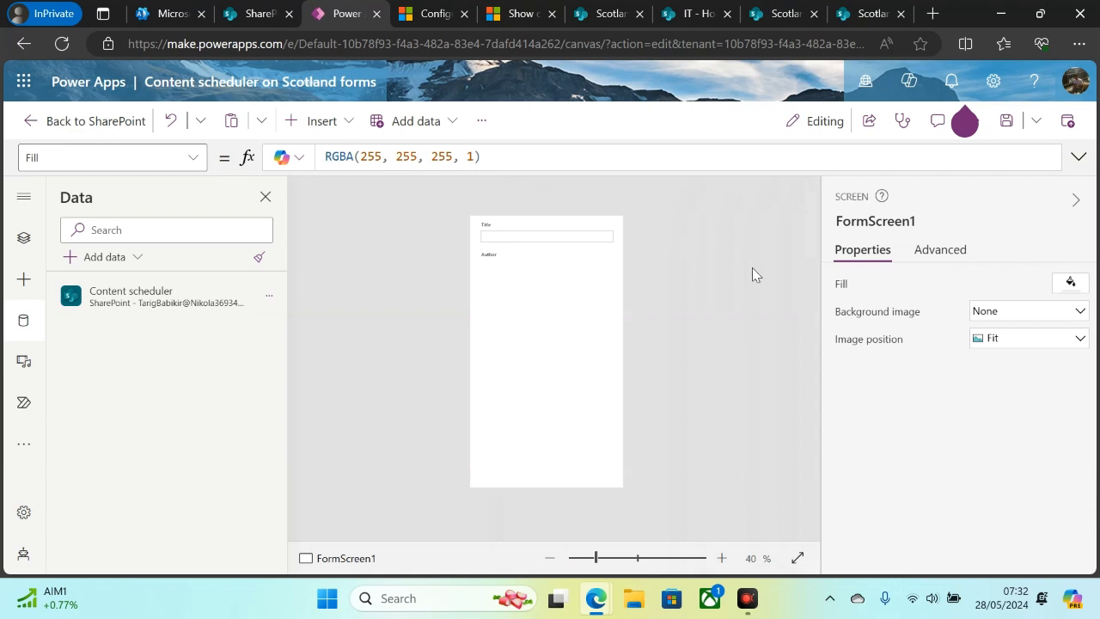
{"action": "left_click", "coordinate": [1033, 310]}
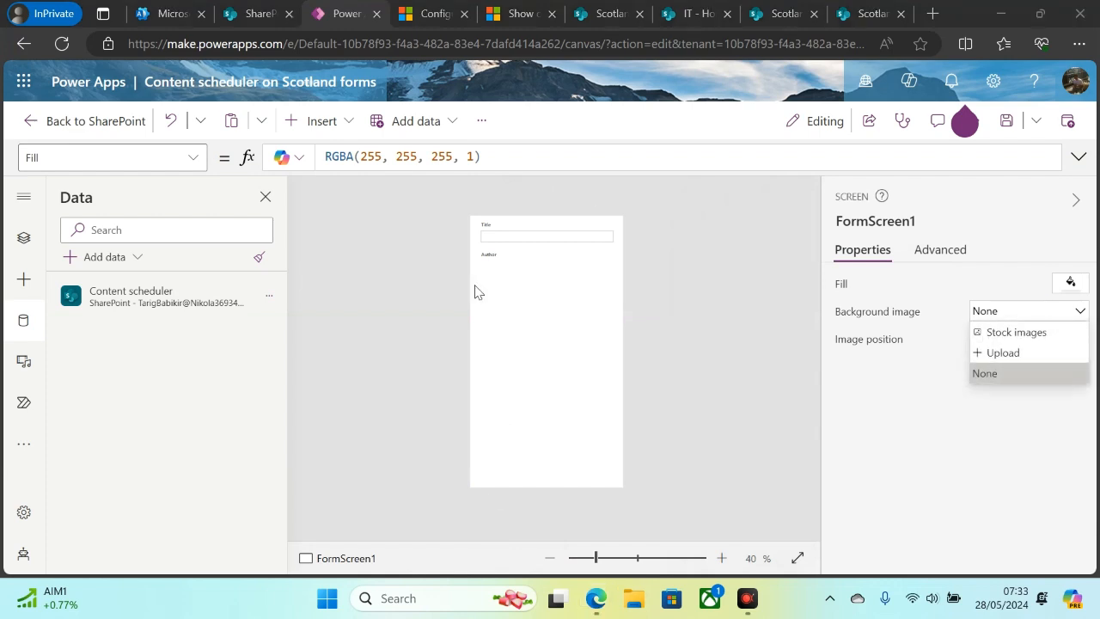
On the Scotland site home page, start a new document library from the Media library template.
{"action": "left_click", "coordinate": [602, 16]}
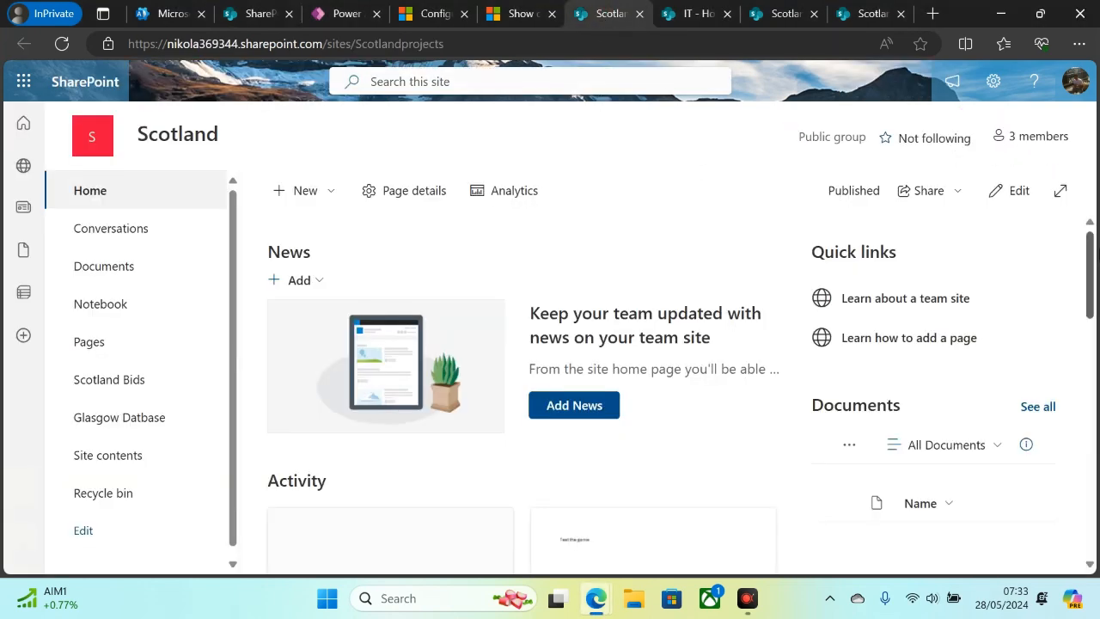
{"action": "mouse_move", "coordinate": [1092, 250]}
{"action": "left_mouse_down"}
{"action": "mouse_move", "coordinate": [1088, 420]}
{"action": "mouse_move", "coordinate": [1095, 268]}
{"action": "left_mouse_up"}
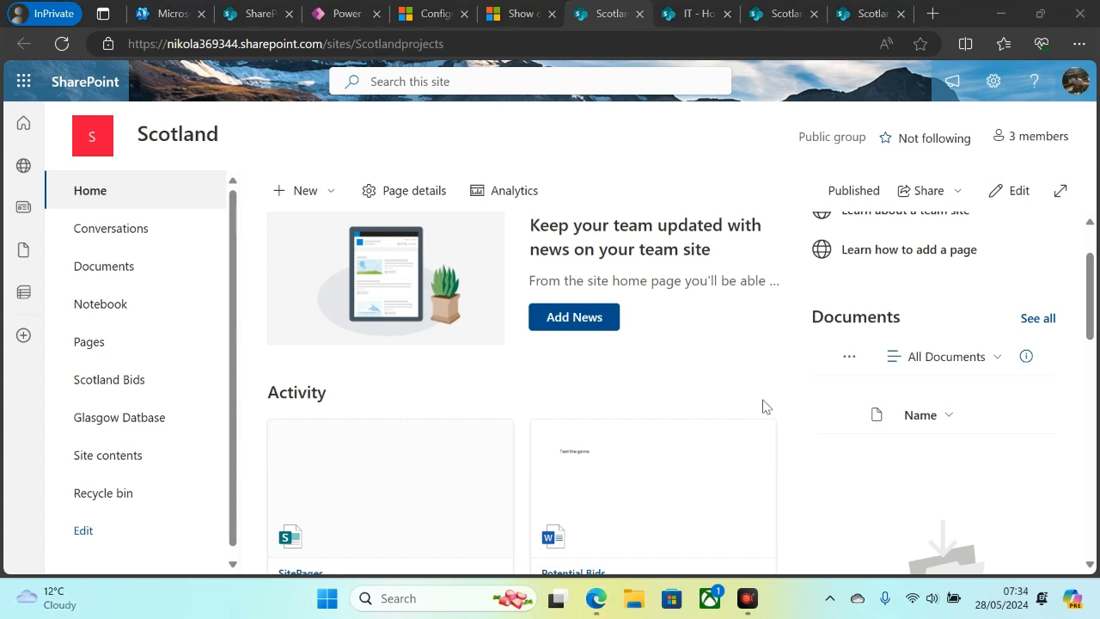
{"action": "left_click_drag", "start_coordinate": [1092, 270], "coordinate": [1094, 242]}
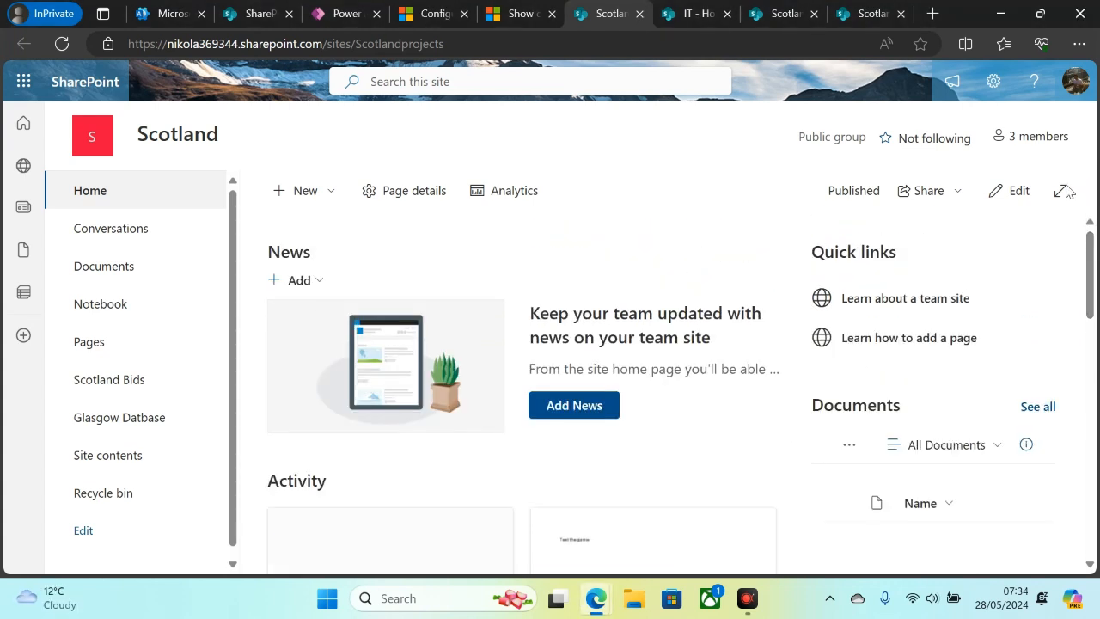
{"action": "left_click", "coordinate": [299, 192]}
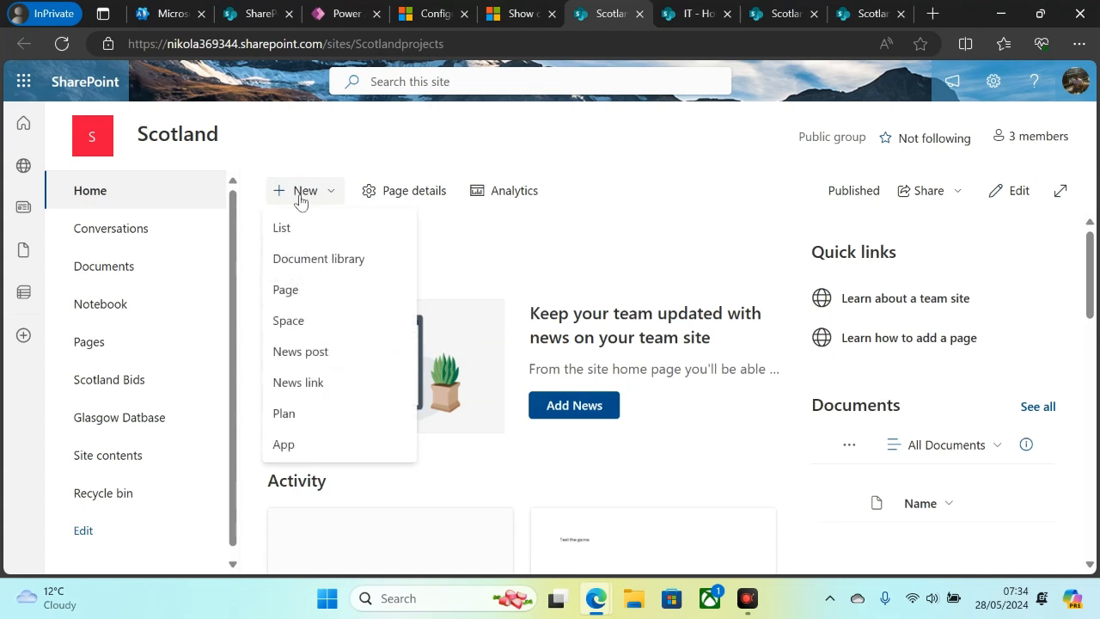
{"action": "left_click", "coordinate": [302, 260]}
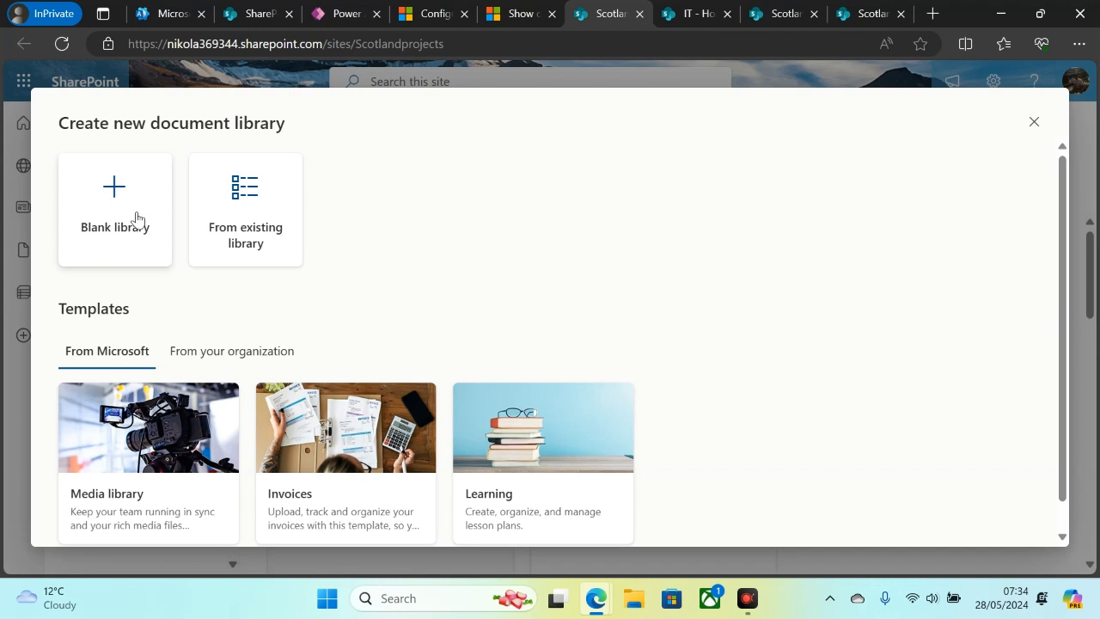
{"action": "left_click", "coordinate": [161, 414]}
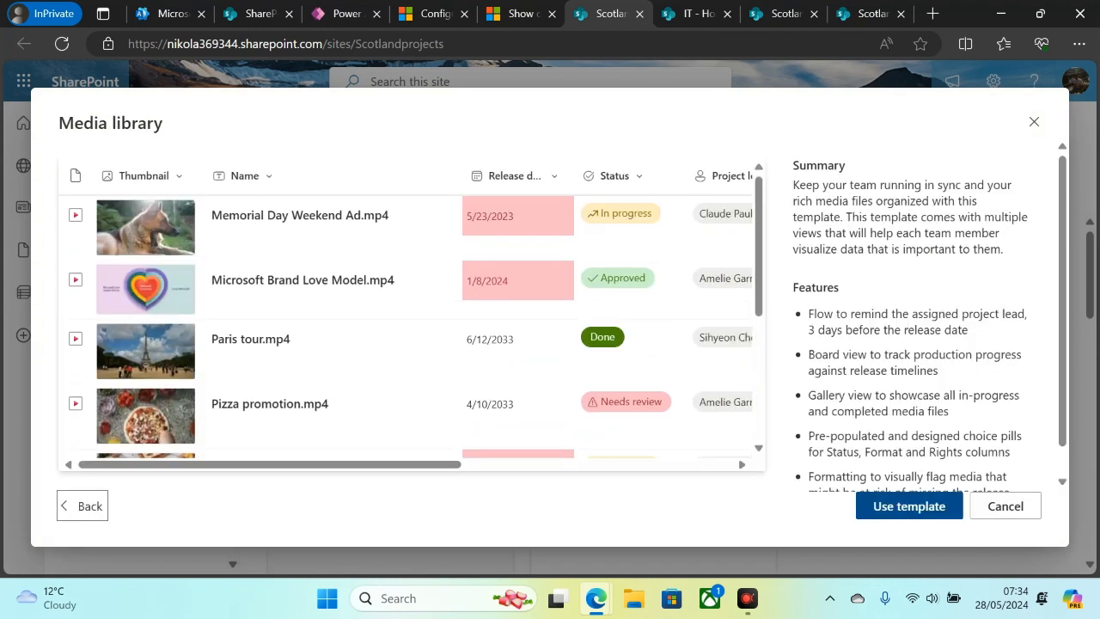
{"action": "left_click", "coordinate": [899, 507]}
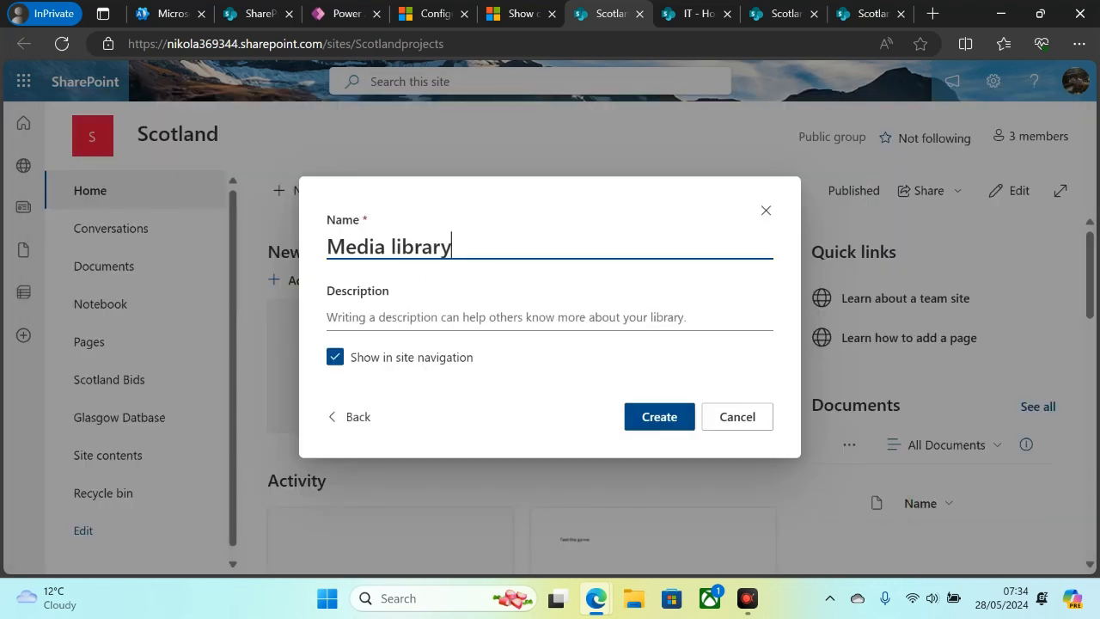
{"action": "type", "text": "sCOT"}
{"action": "key", "text": "BackSpace"}
{"action": "key", "text": "BackSpace"}
{"action": "key", "text": "BackSpace"}
{"action": "key", "text": "BackSpace"}
{"action": "type", "text": "Sco"}
{"action": "key", "text": "BackSpace"}
{"action": "key", "text": "BackSpace"}
{"action": "key", "text": "BackSpace"}
Create the Media library with the description "Glasgow media library", shown in site navigation, and postpone the release date reminder setup.
{"action": "left_click", "coordinate": [370, 319]}
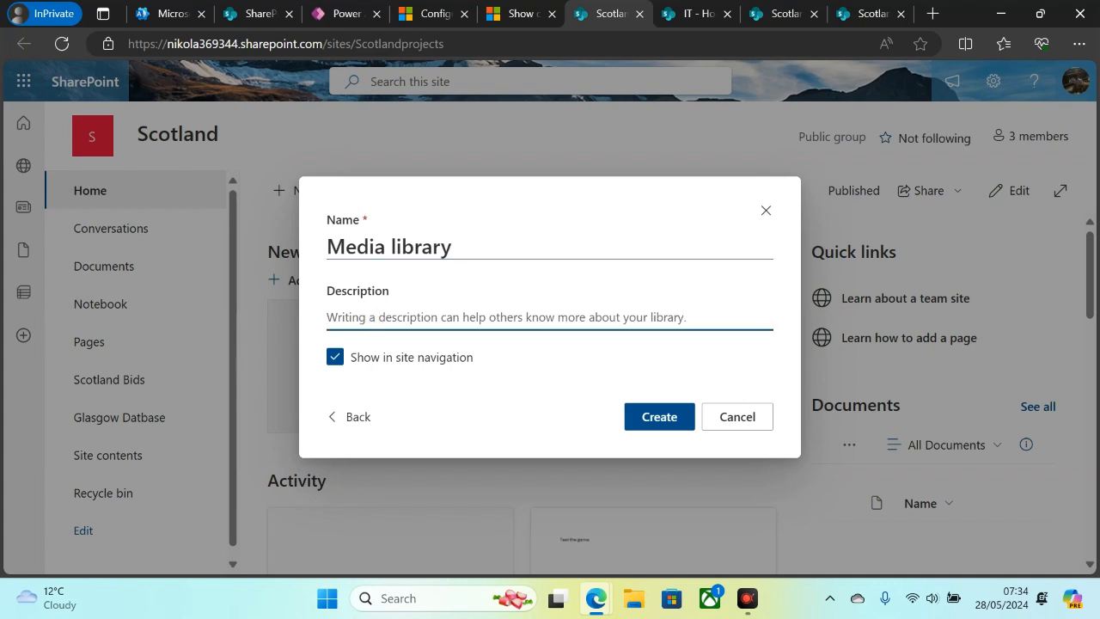
{"action": "type", "text": "G"}
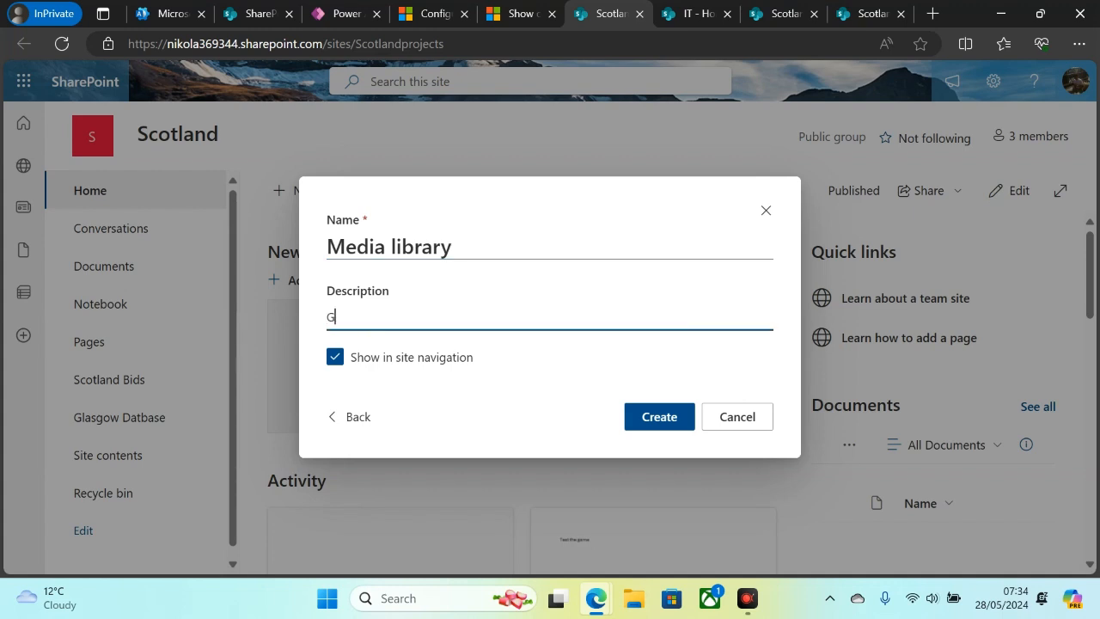
{"action": "type", "text": "lasgow media library"}
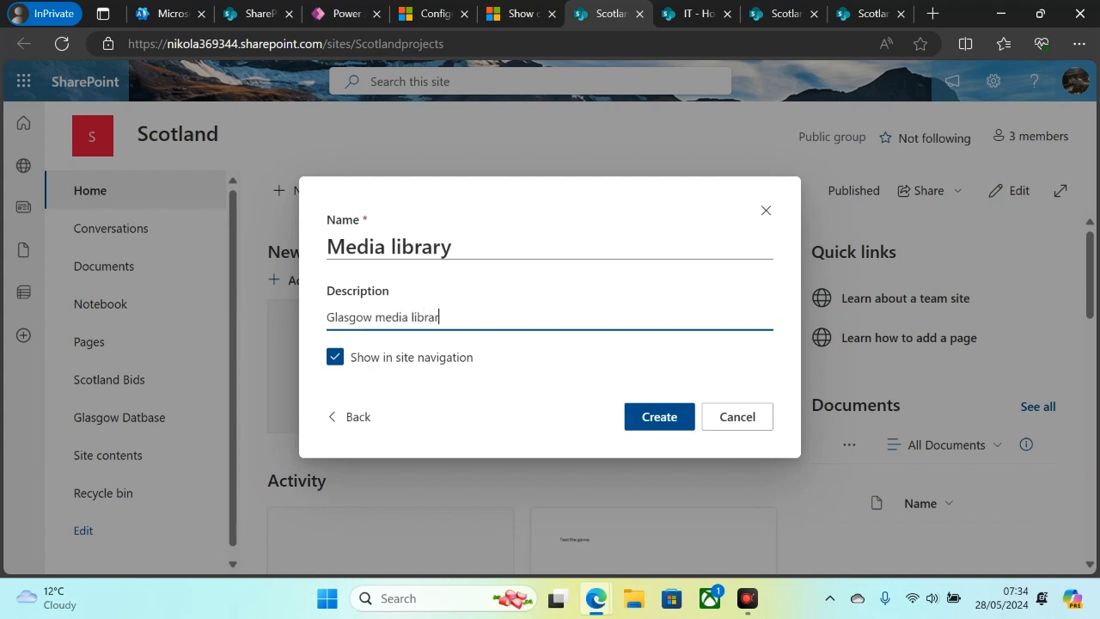
{"action": "left_click", "coordinate": [667, 416]}
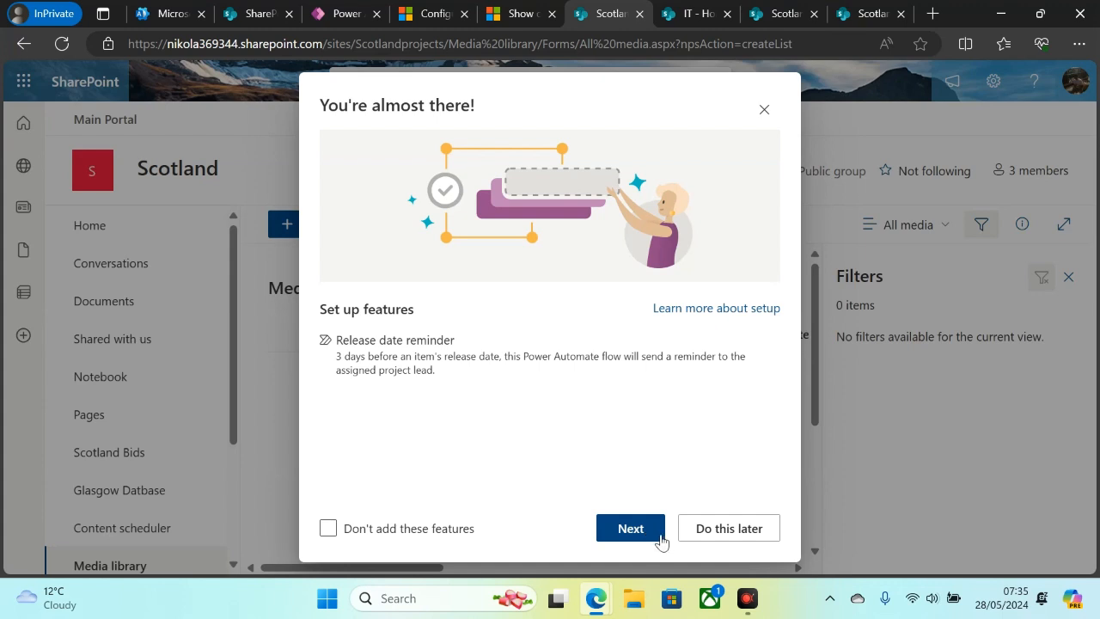
{"action": "left_click", "coordinate": [709, 545]}
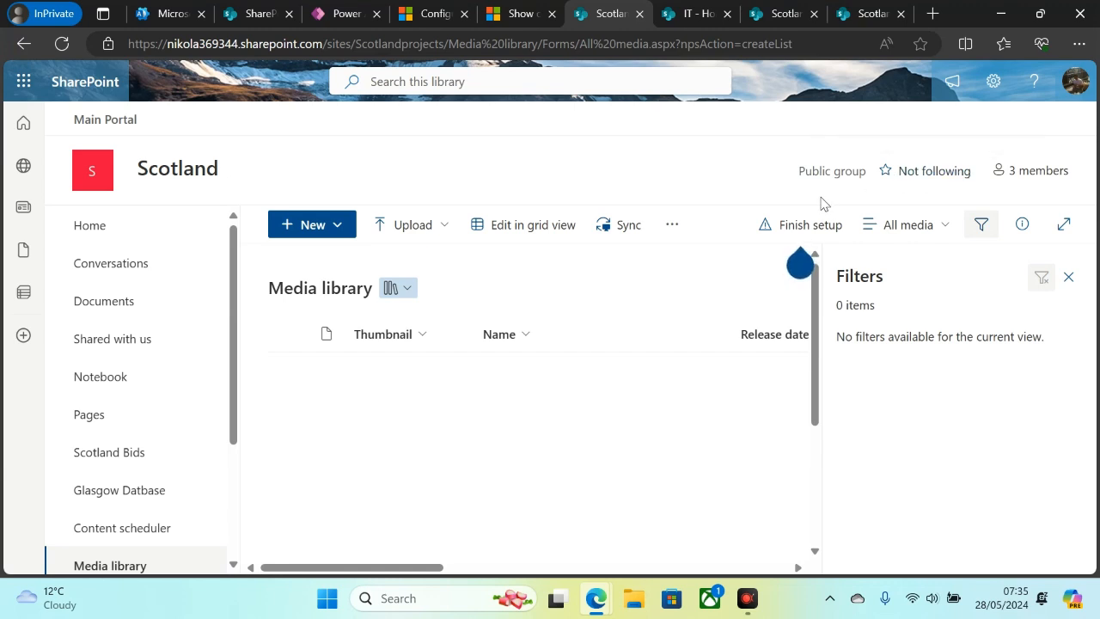
{"action": "left_click", "coordinate": [675, 228]}
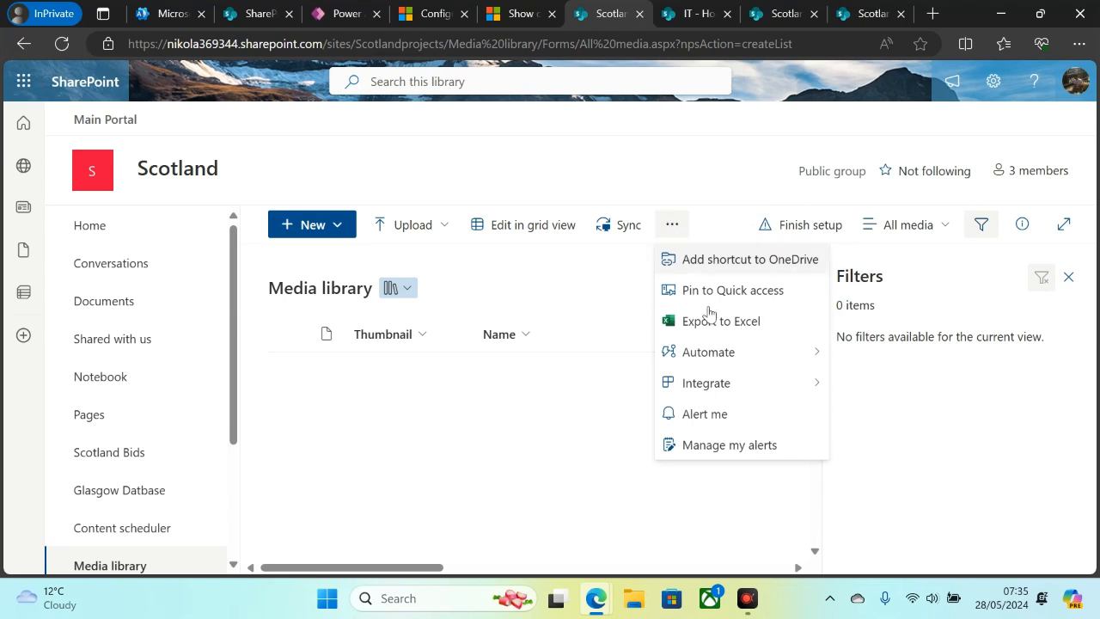
{"action": "mouse_move", "coordinate": [744, 381]}
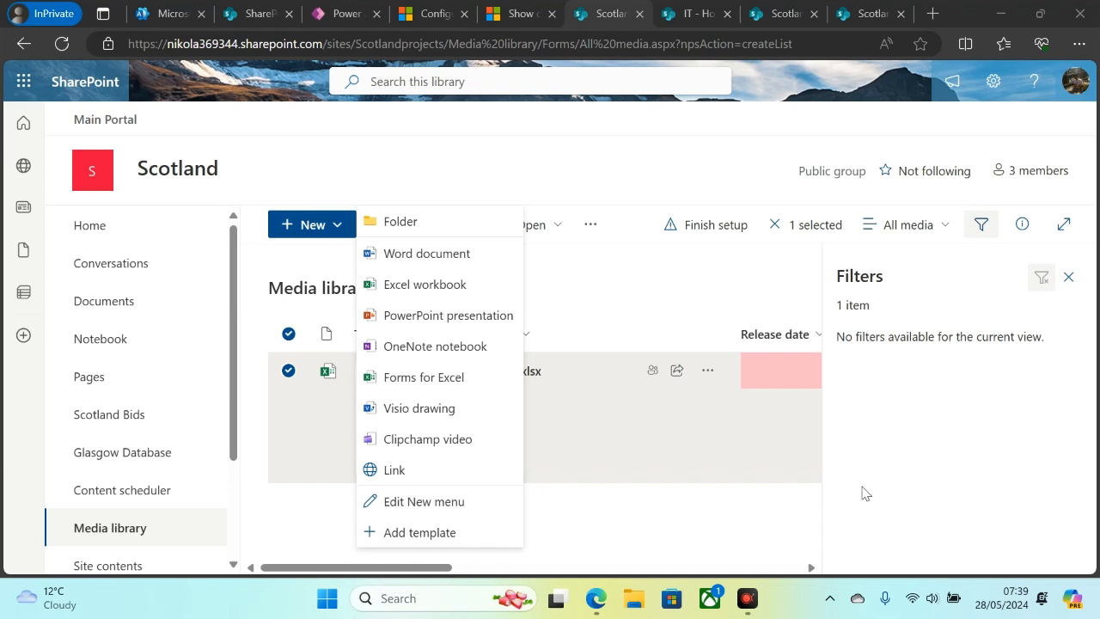
Create a new PowerPoint presentation in the Media library and enter "Presentation" as the title of its first slide.
{"action": "left_click", "coordinate": [445, 322]}
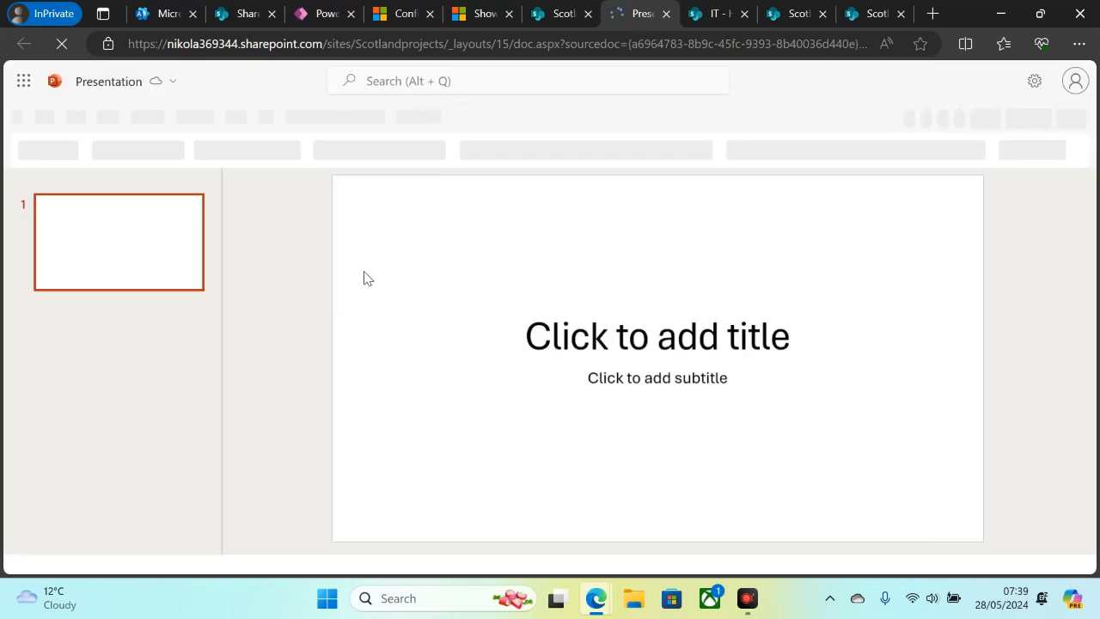
{"action": "left_click", "coordinate": [550, 337]}
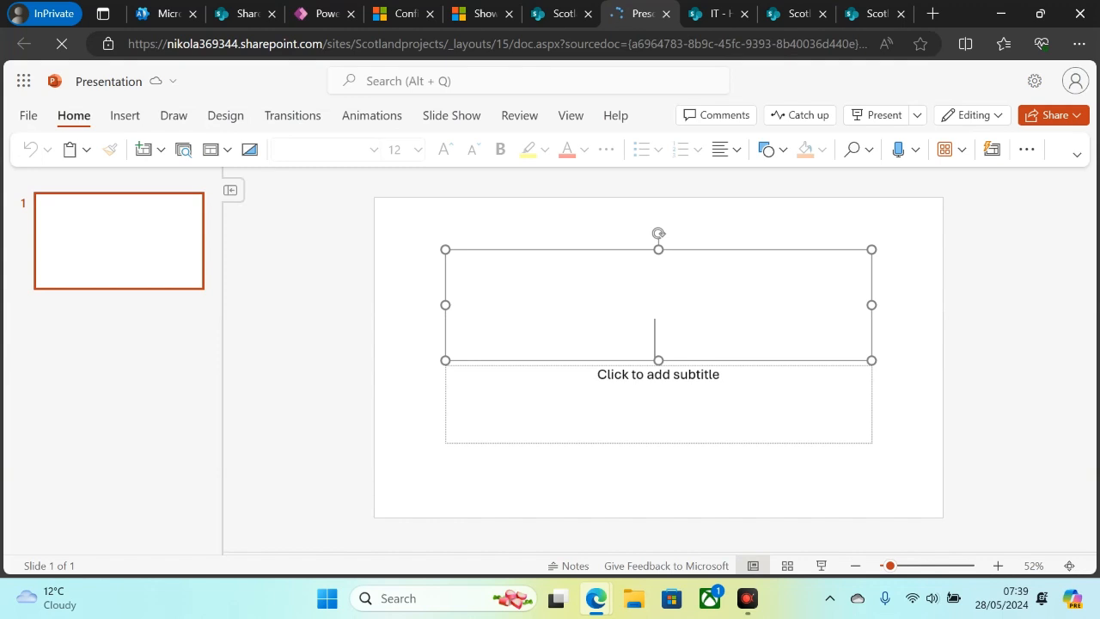
{"action": "type", "text": "Prese"}
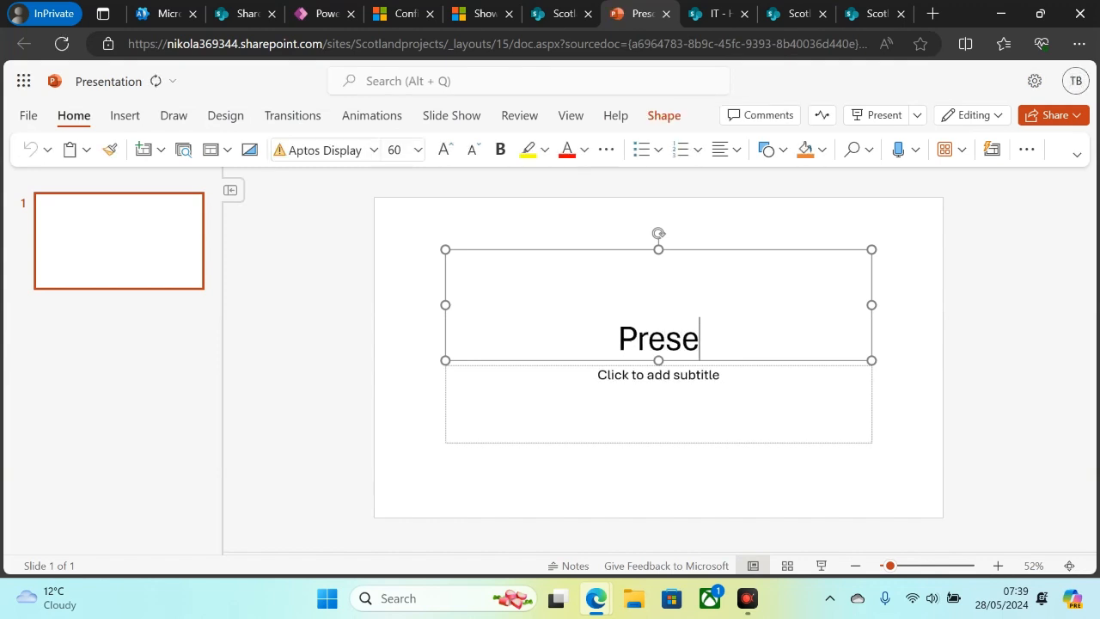
{"action": "type", "text": "ntation"}
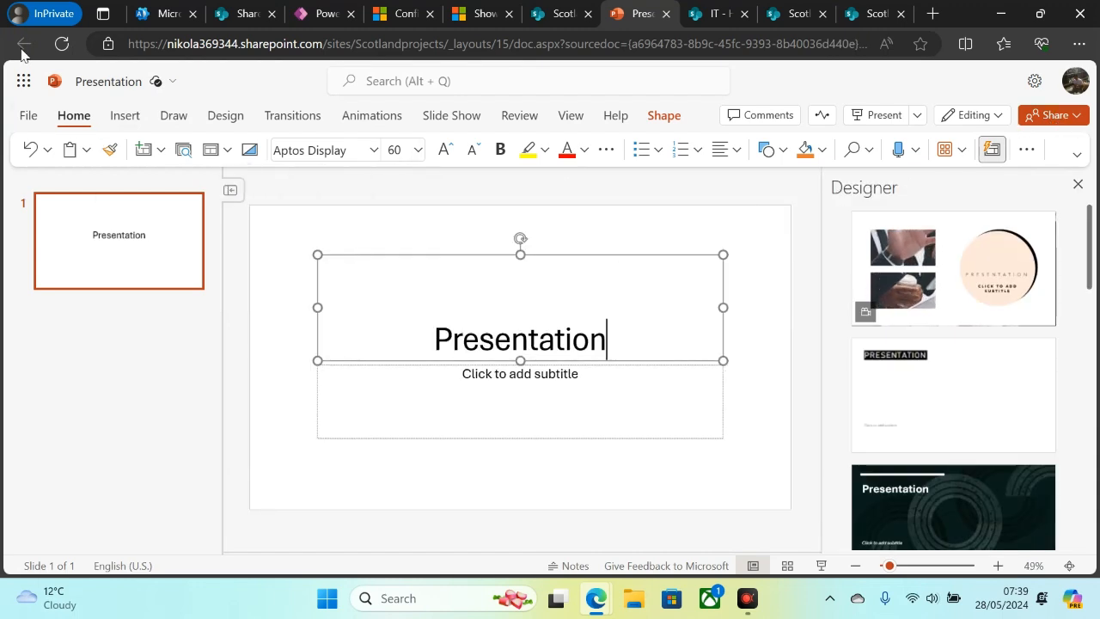
{"action": "left_click", "coordinate": [26, 113]}
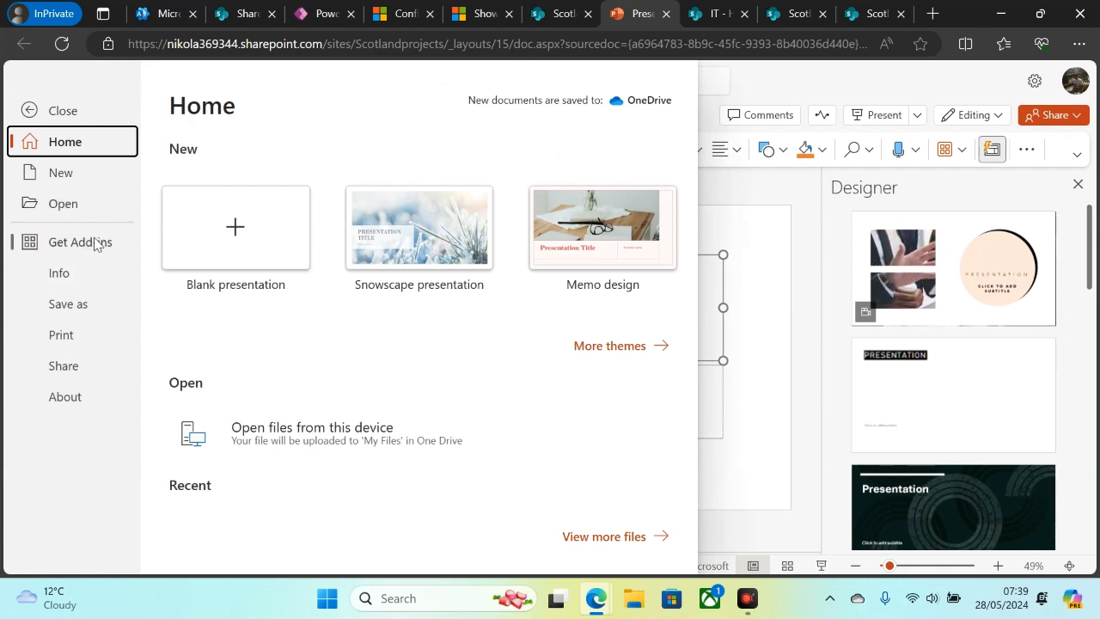
{"action": "left_click", "coordinate": [78, 306]}
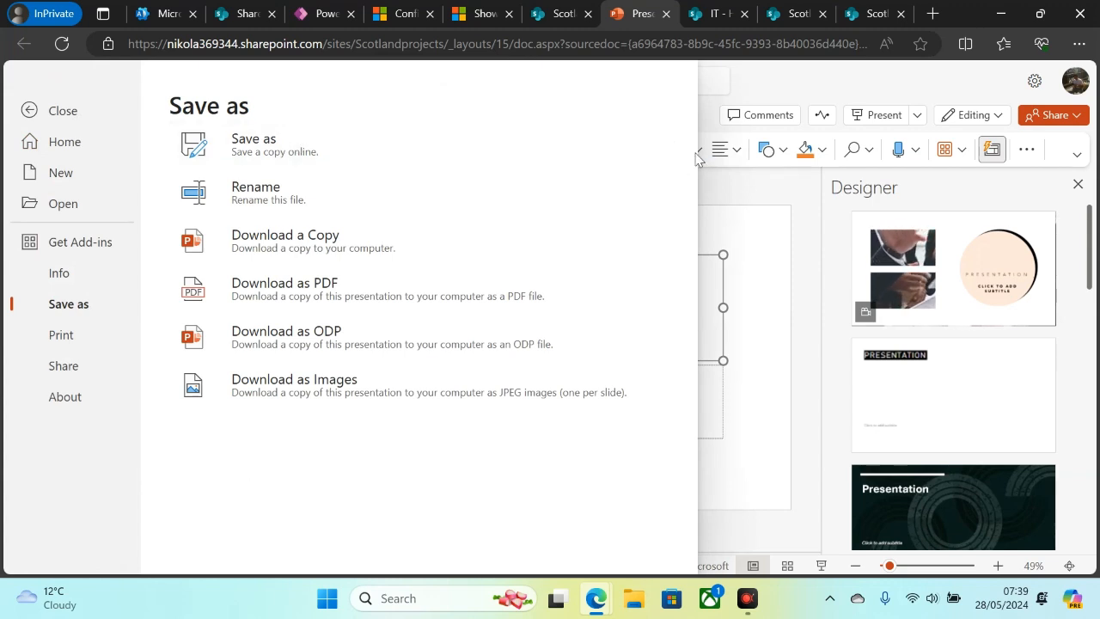
{"action": "left_click", "coordinate": [756, 212]}
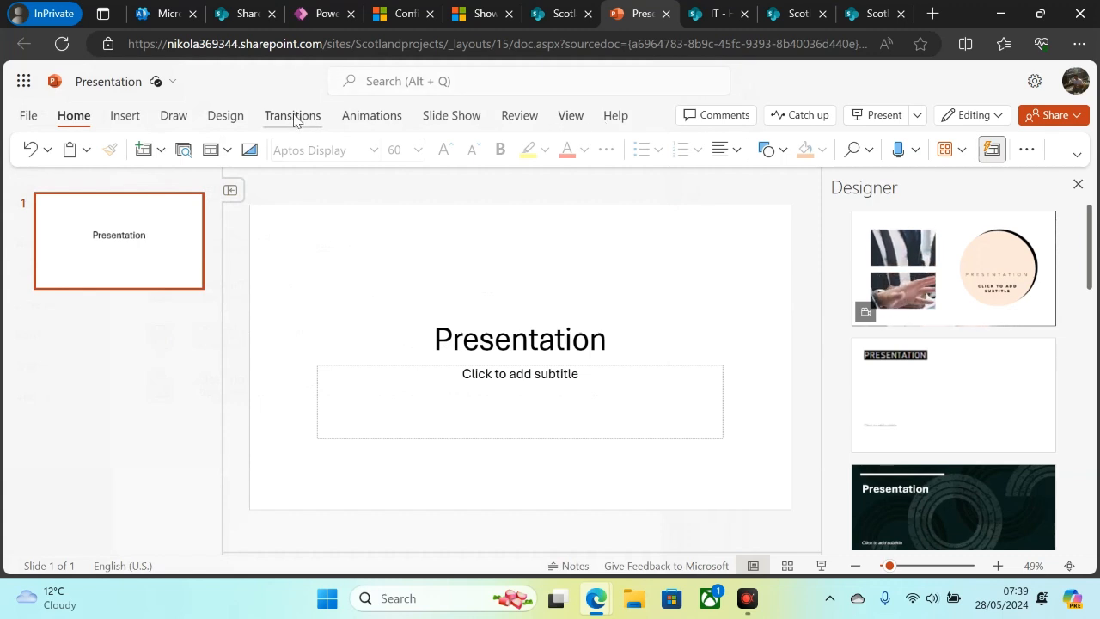
{"action": "left_click", "coordinate": [124, 116]}
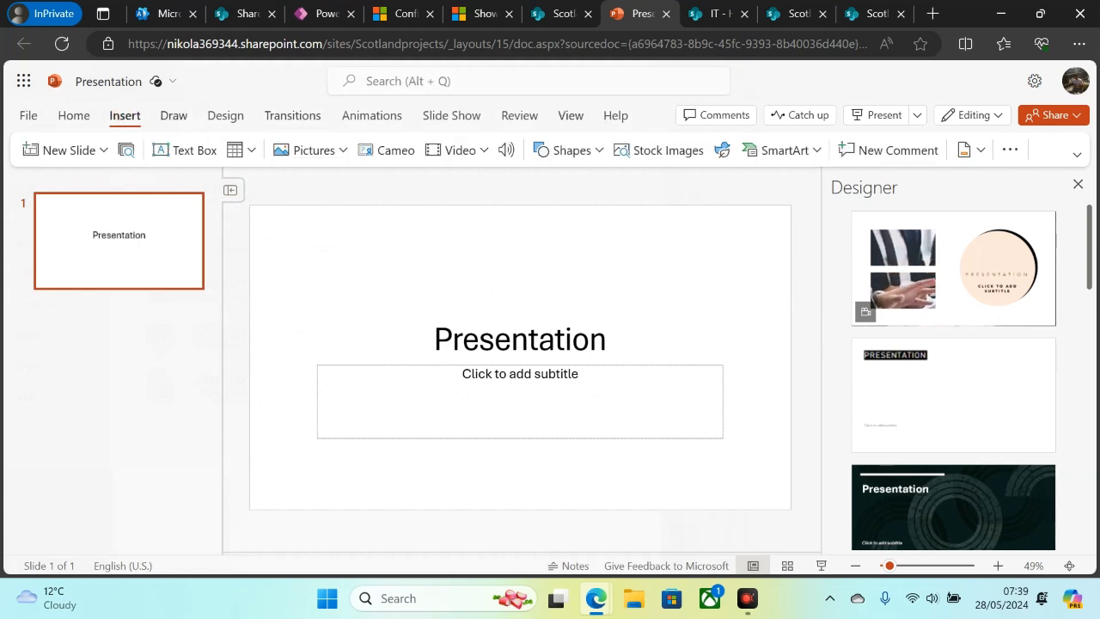
Enter "Title" as the first slide's subtitle and dismiss the notice about the new default theme.
{"action": "left_click", "coordinate": [518, 366]}
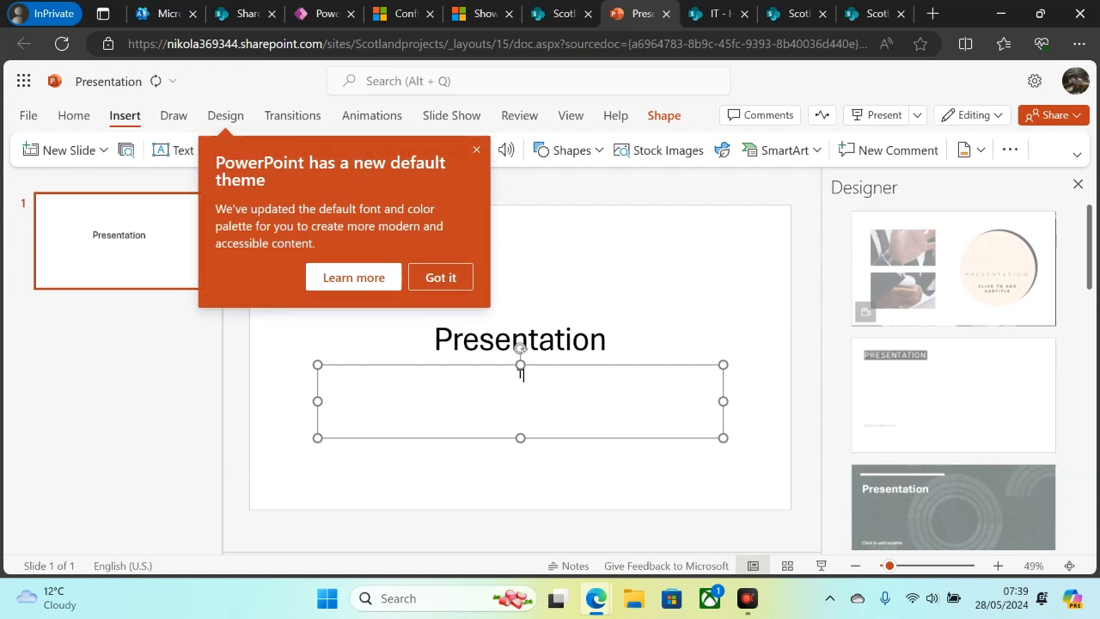
{"action": "type", "text": "Title"}
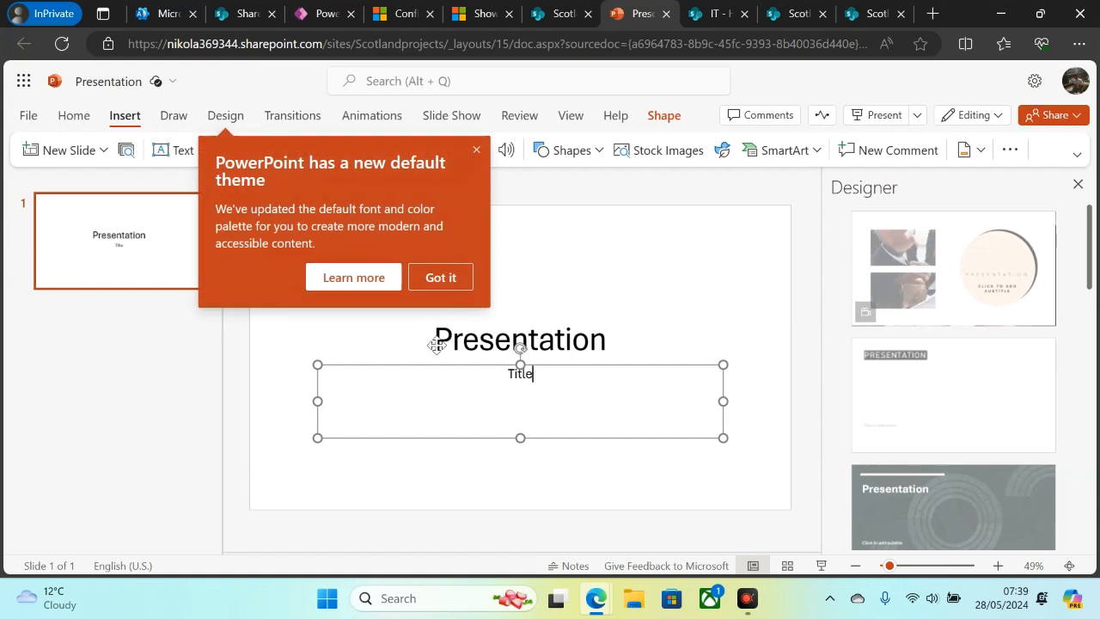
{"action": "left_click", "coordinate": [438, 276]}
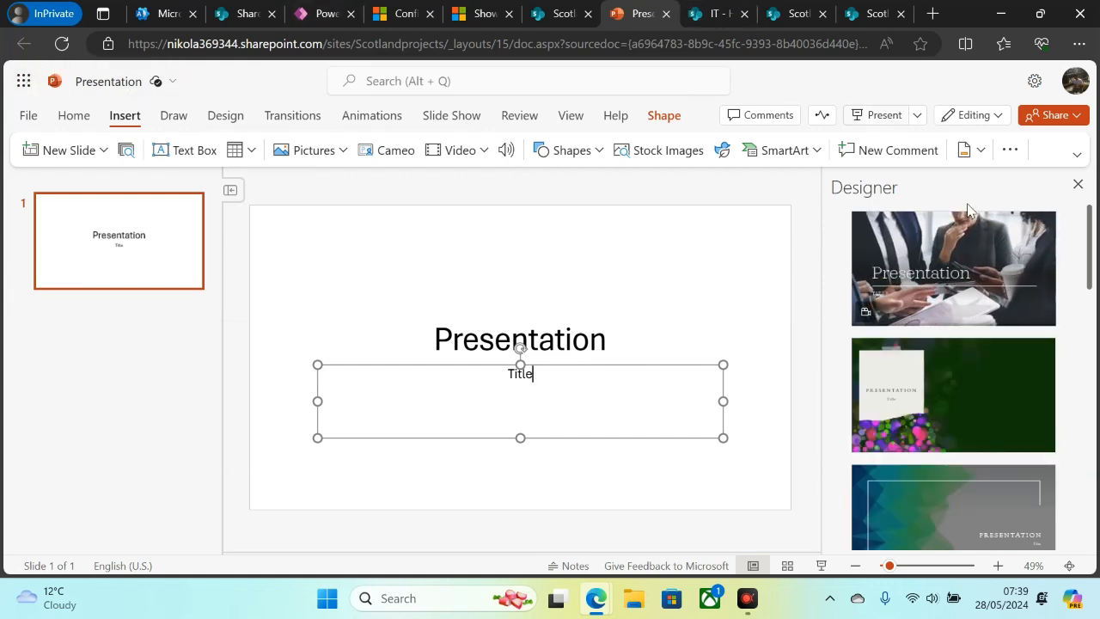
Apply the dark green Designer layout with colourful dots and a torn paper note to the slide, and close the presentation.
{"action": "scroll", "coordinate": [1094, 247], "scroll_direction": "down", "scroll_amount": 2}
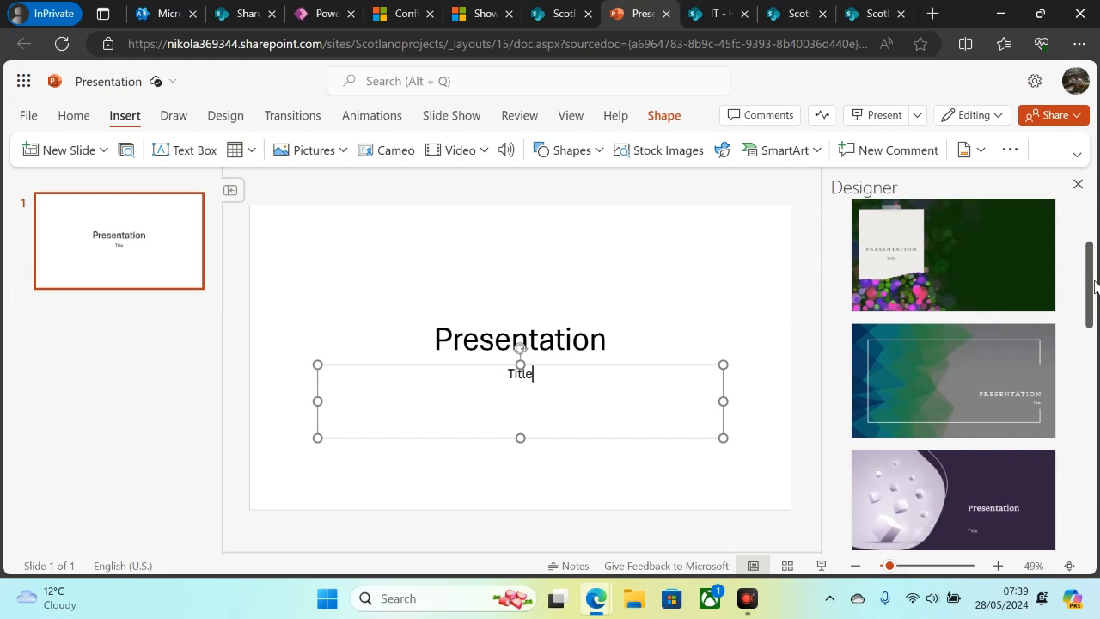
{"action": "left_click", "coordinate": [930, 249]}
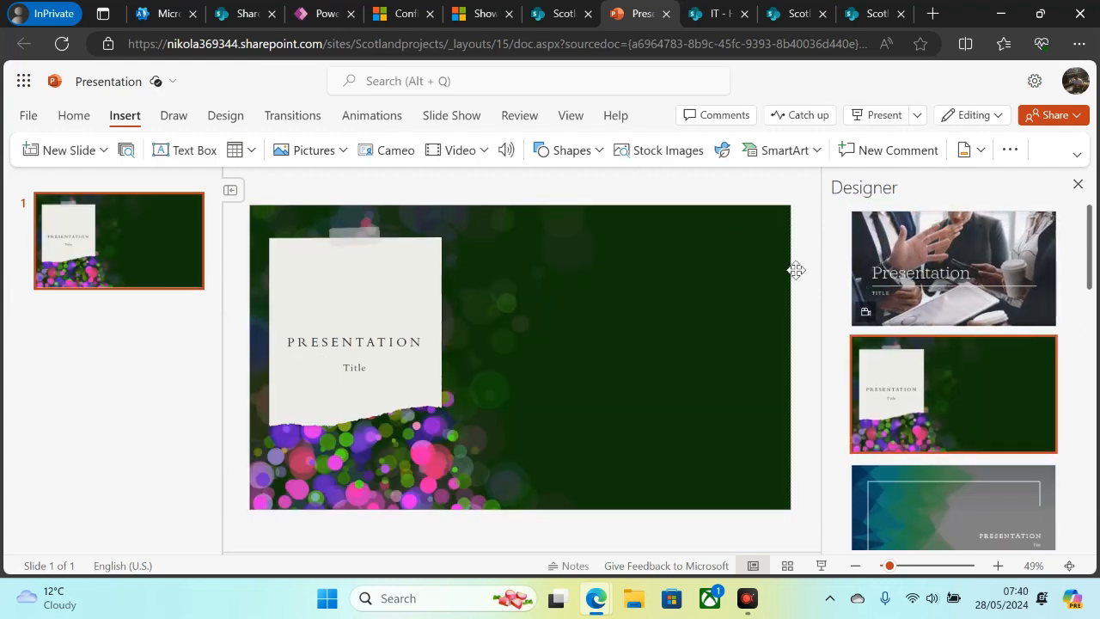
{"action": "scroll", "coordinate": [1093, 283], "scroll_direction": "down", "scroll_amount": 1}
{"action": "key", "text": "ctrl+w"}
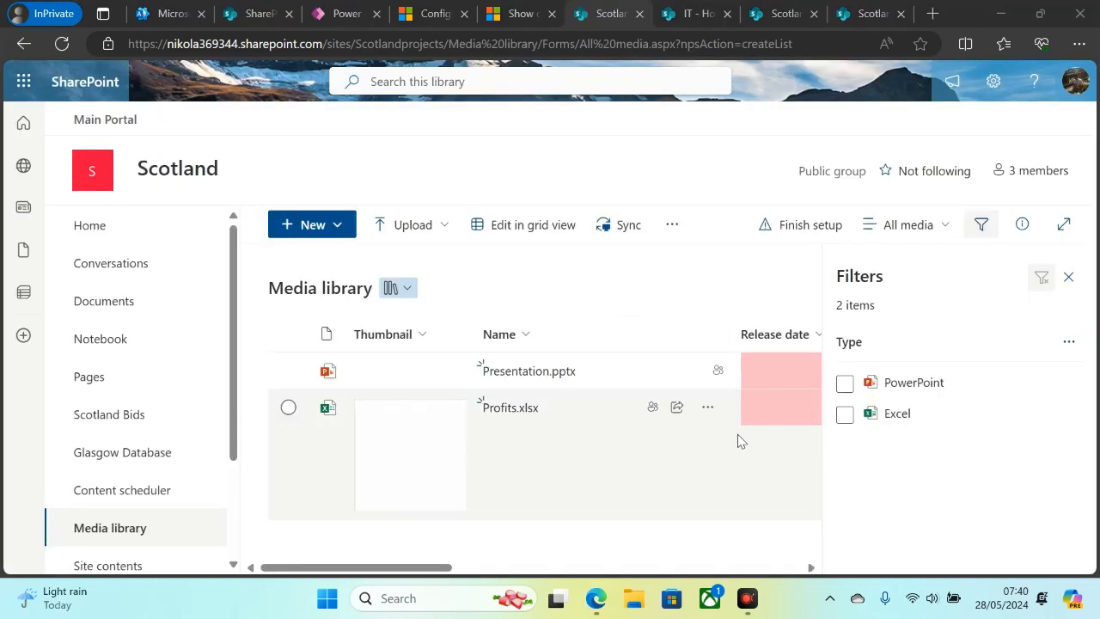
Grant a colleague access to Presentation.pptx in the Media library with notification enabled.
{"action": "left_click", "coordinate": [703, 370]}
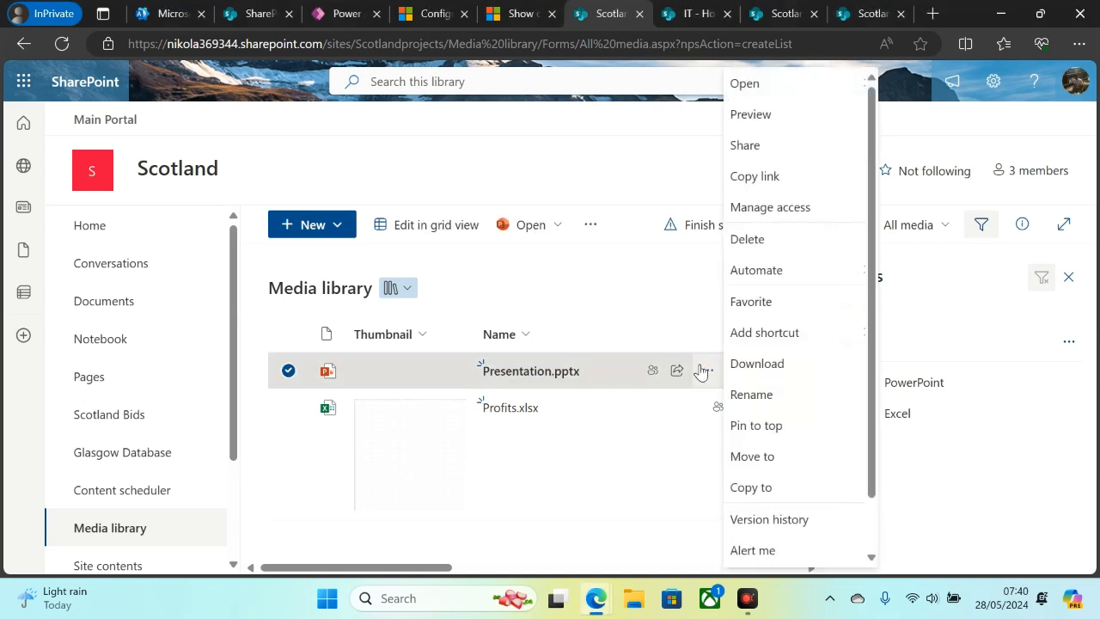
{"action": "left_click", "coordinate": [806, 212]}
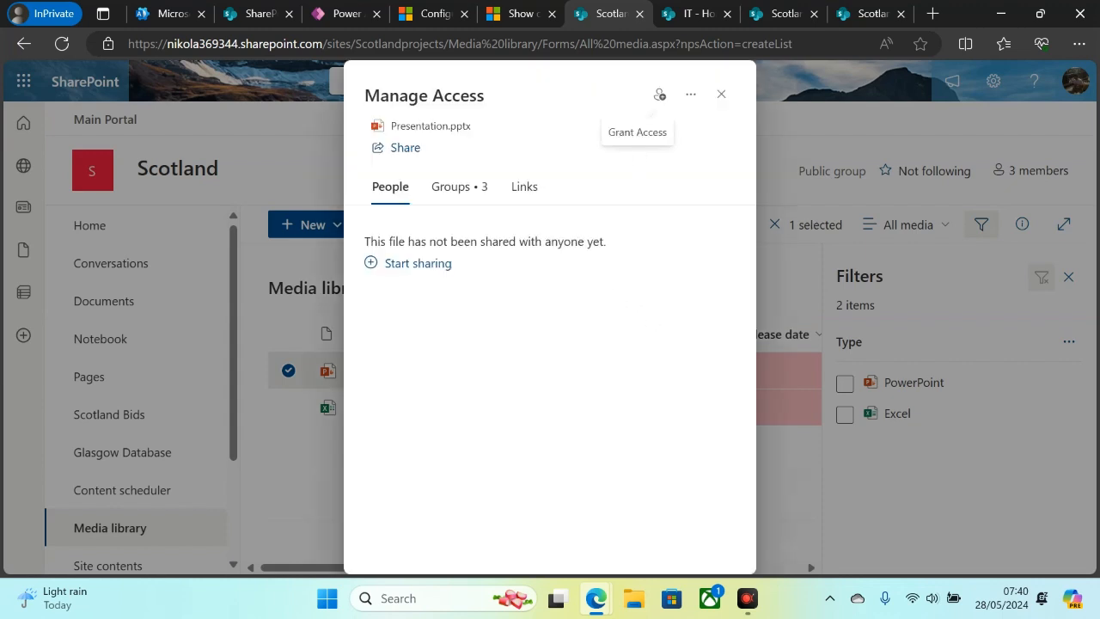
{"action": "left_click", "coordinate": [660, 95]}
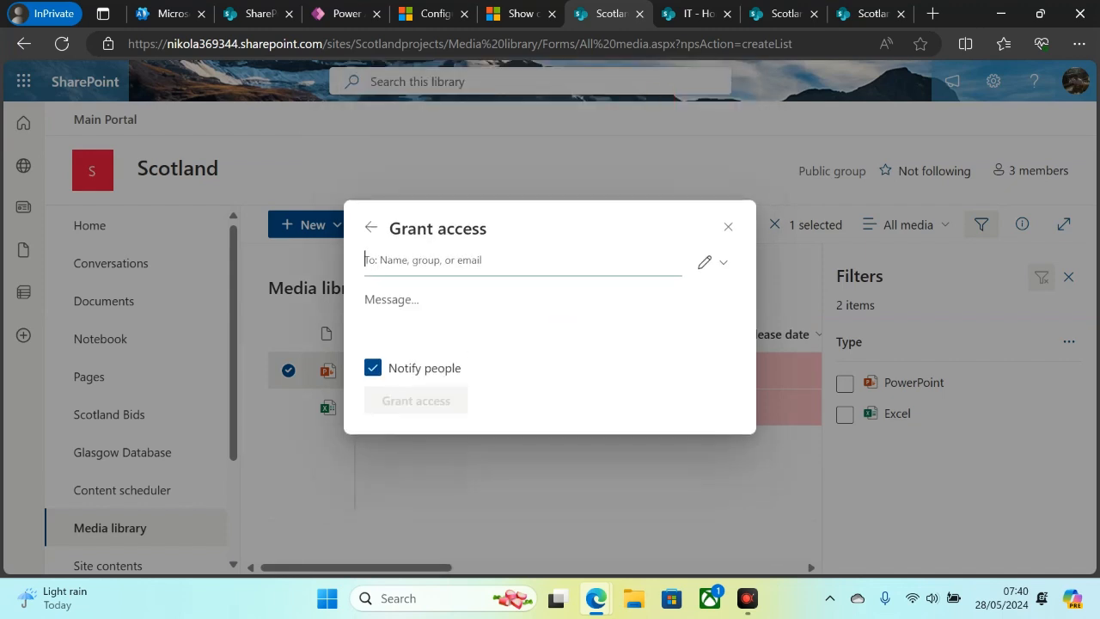
{"action": "type", "text": "S"}
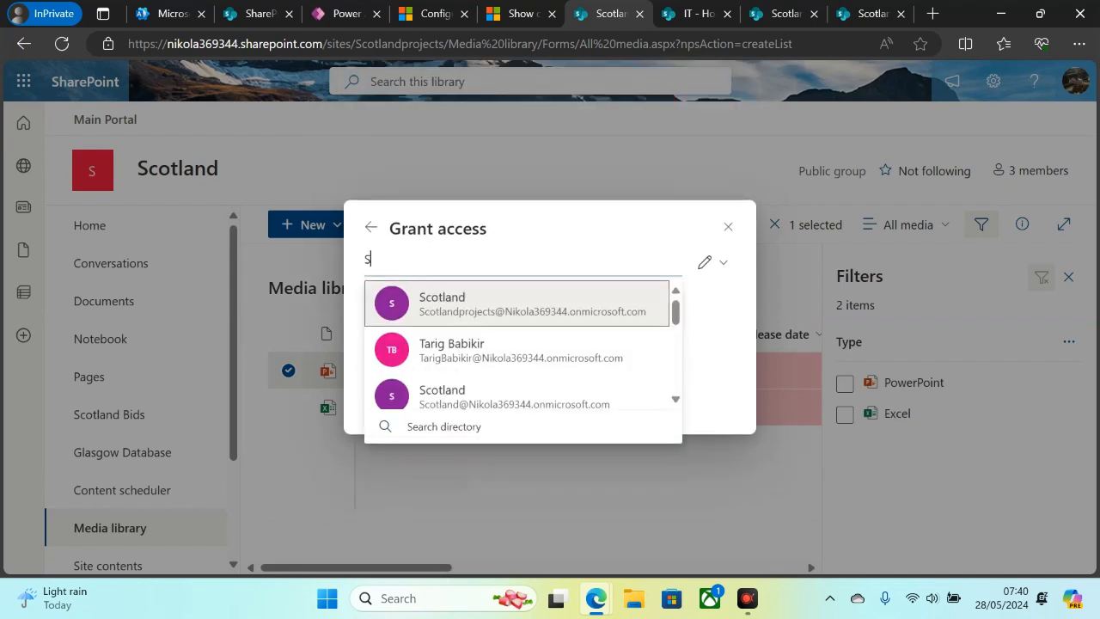
{"action": "type", "text": "an"}
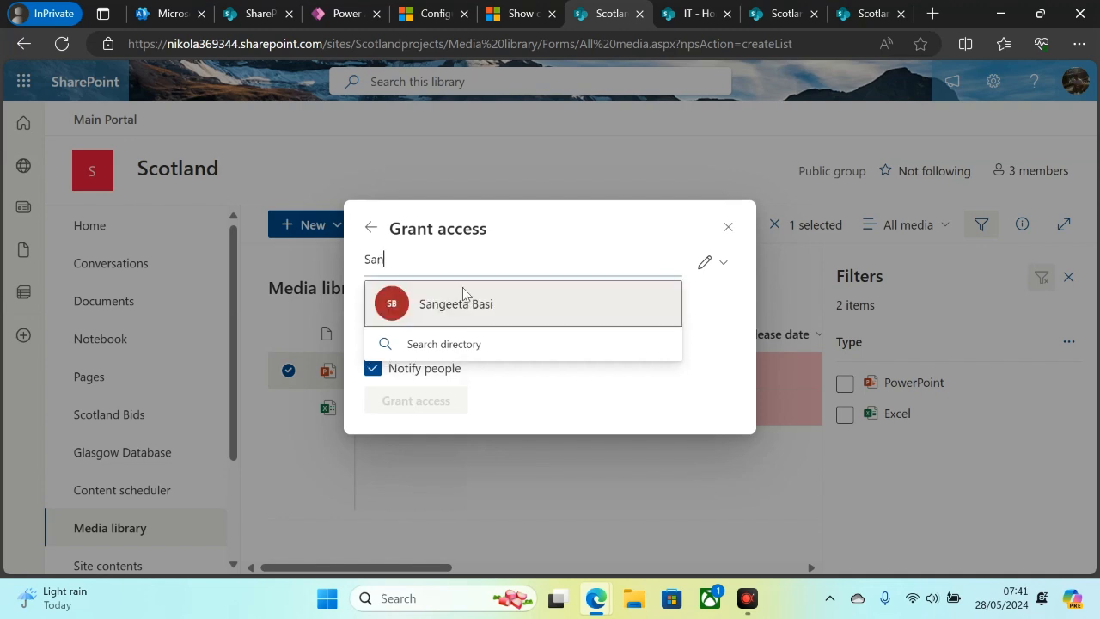
{"action": "left_click", "coordinate": [462, 294]}
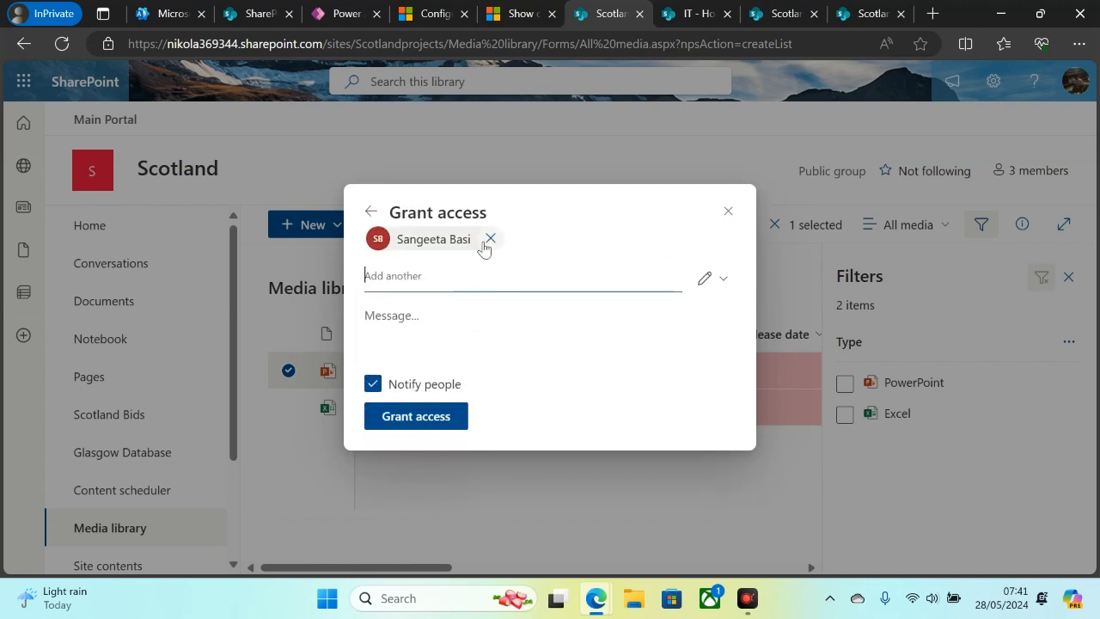
{"action": "left_click", "coordinate": [450, 416]}
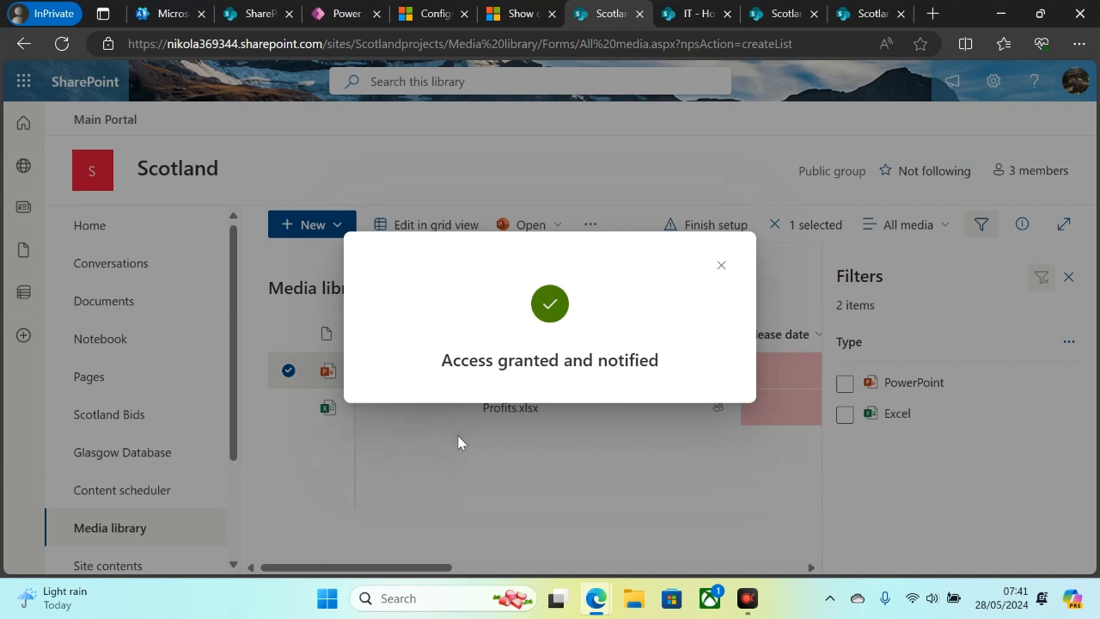
{"action": "left_click", "coordinate": [722, 265]}
Grant another colleague access to Profits.xlsx in the Media library with notification enabled.
{"action": "left_click", "coordinate": [707, 407]}
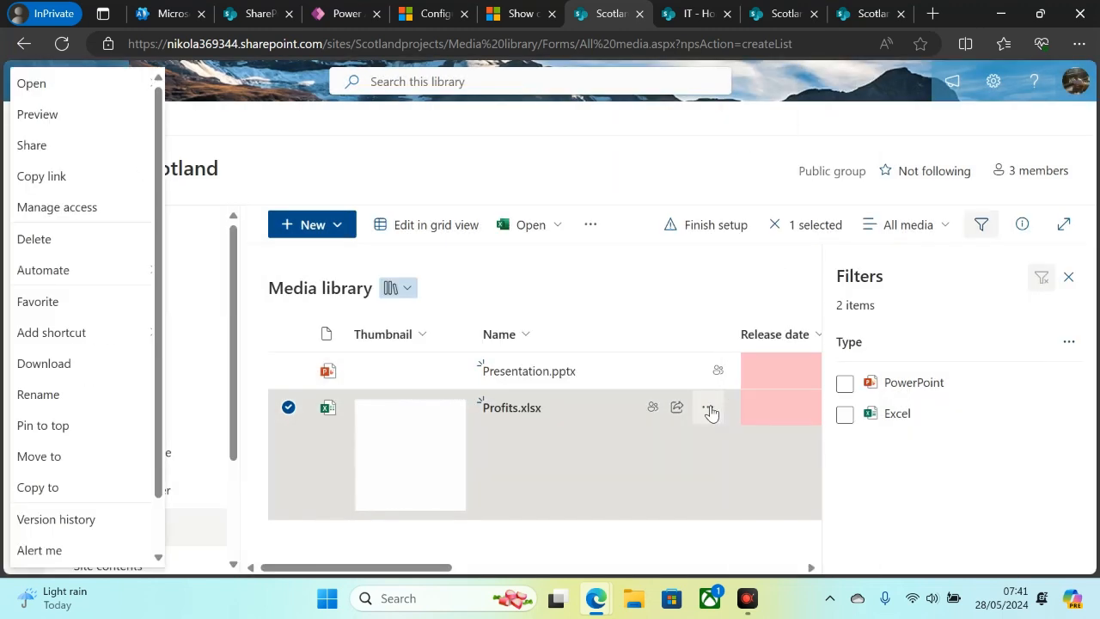
{"action": "left_click", "coordinate": [707, 409]}
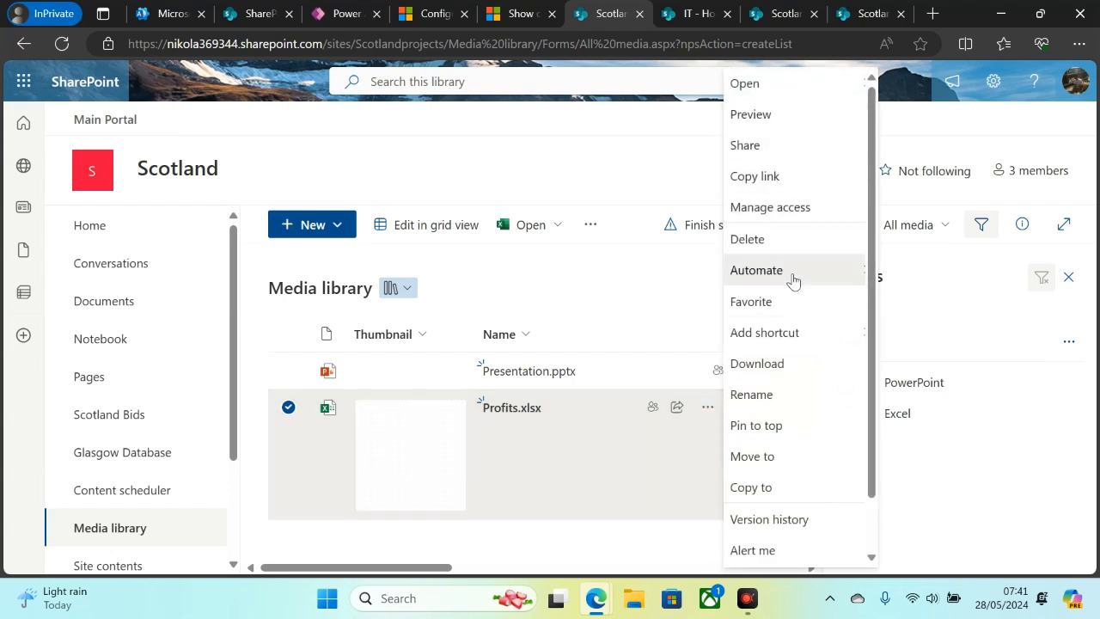
{"action": "left_click", "coordinate": [793, 214]}
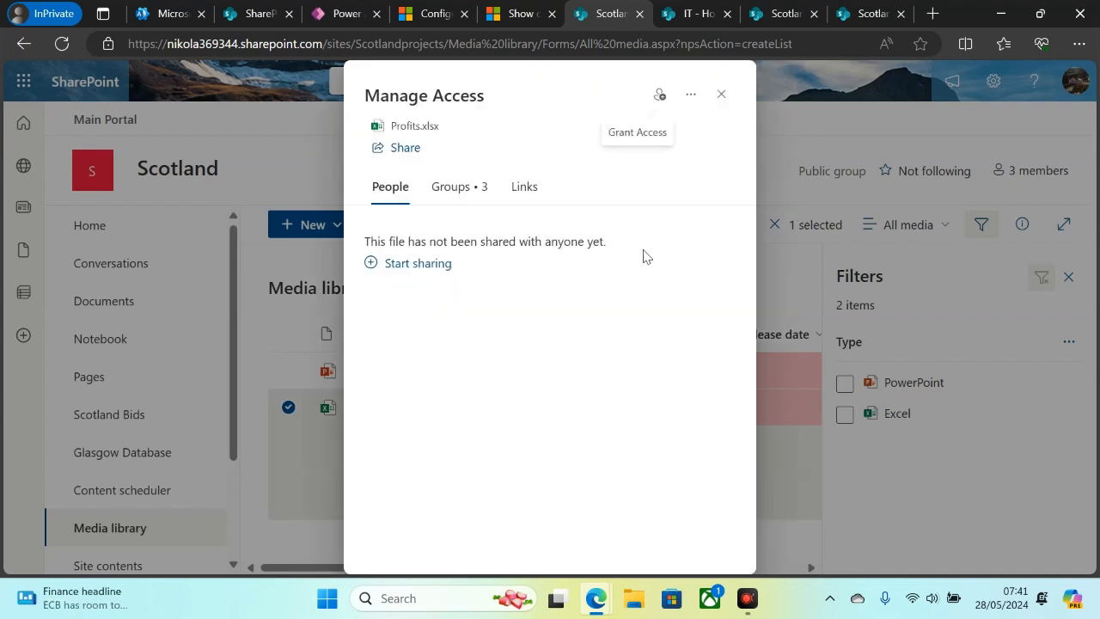
{"action": "left_click", "coordinate": [658, 97]}
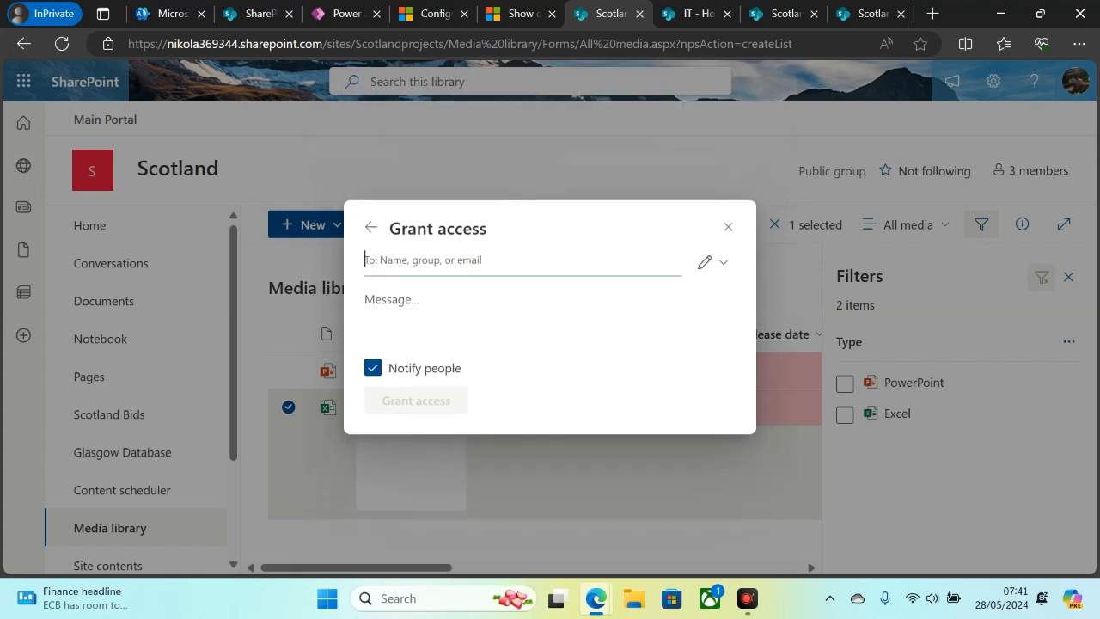
{"action": "type", "text": "sofi"}
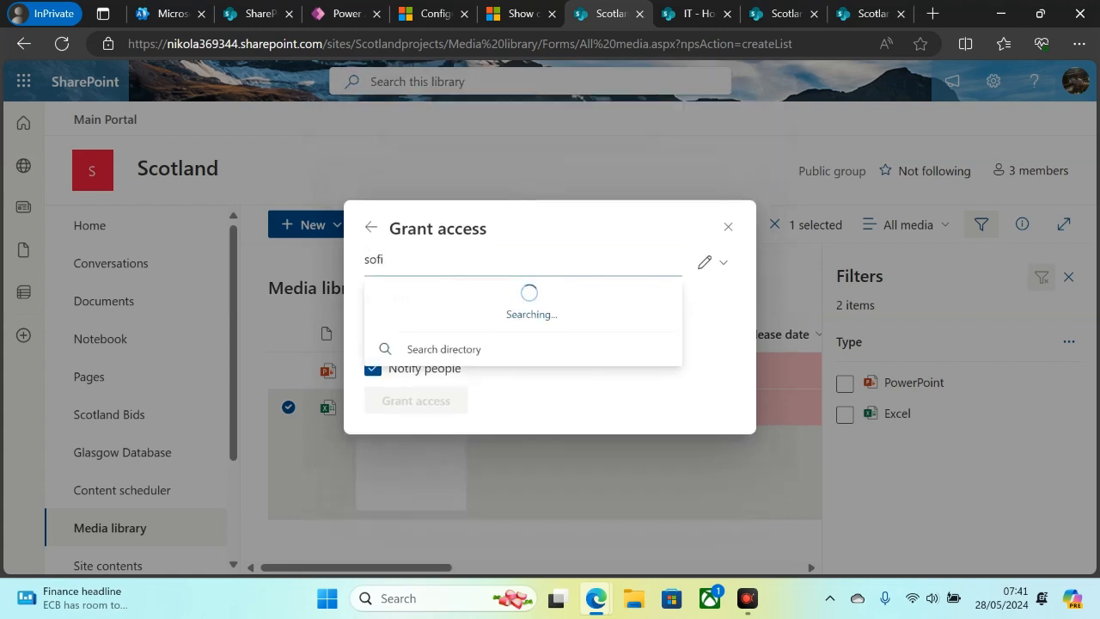
{"action": "left_click", "coordinate": [464, 302]}
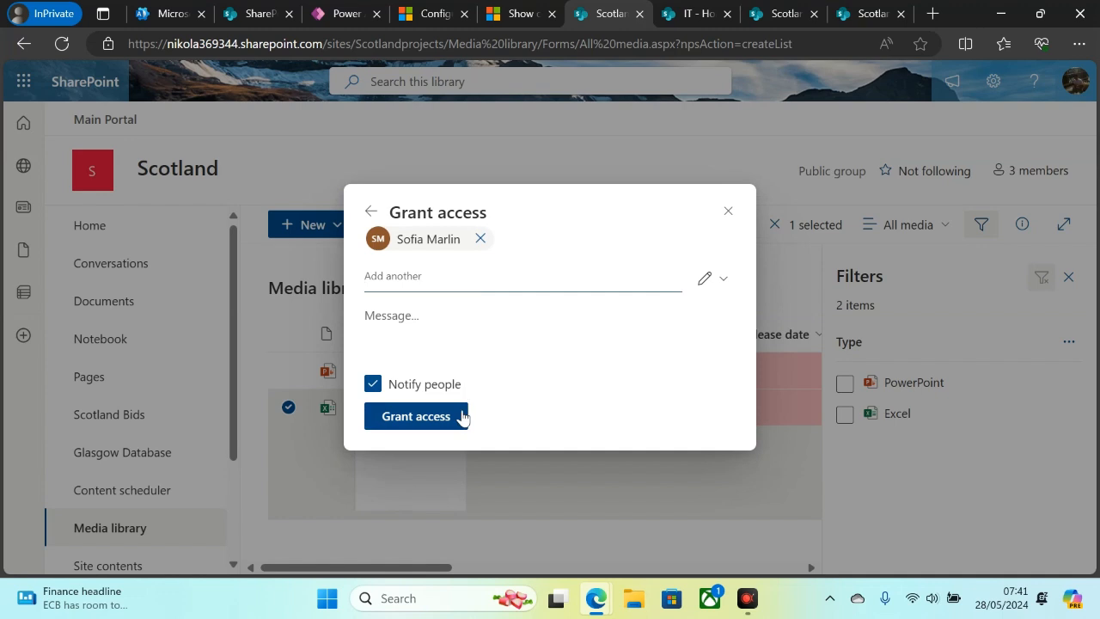
{"action": "left_click", "coordinate": [430, 417]}
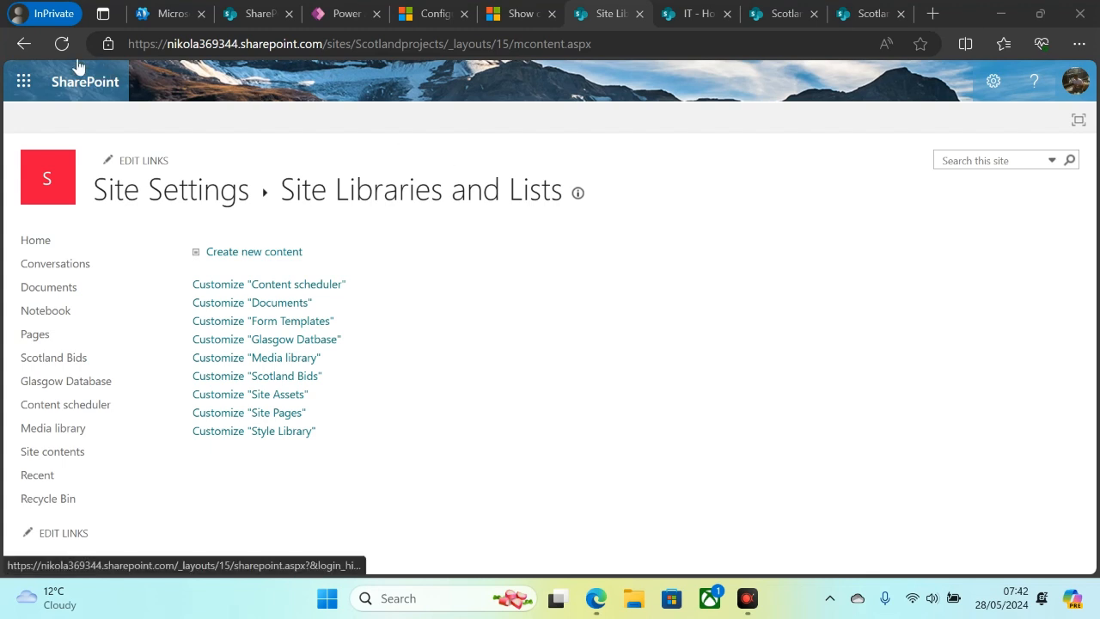
Leave the site settings and return to the Scotland site's home page.
{"action": "left_click", "coordinate": [36, 49]}
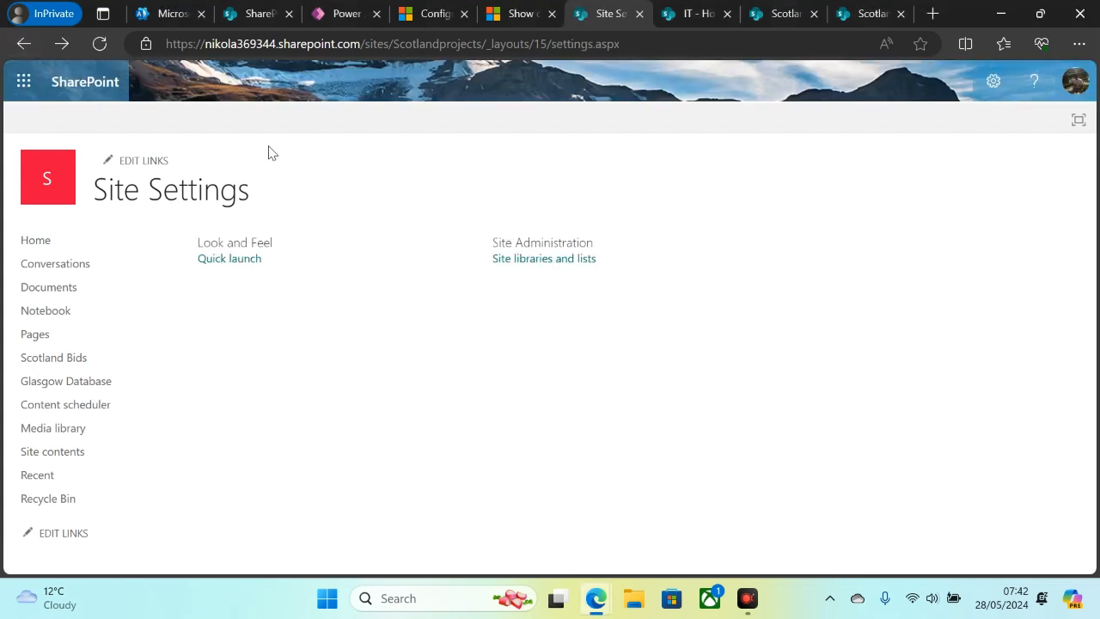
{"action": "left_click", "coordinate": [23, 48]}
{"action": "left_click", "coordinate": [778, 12]}
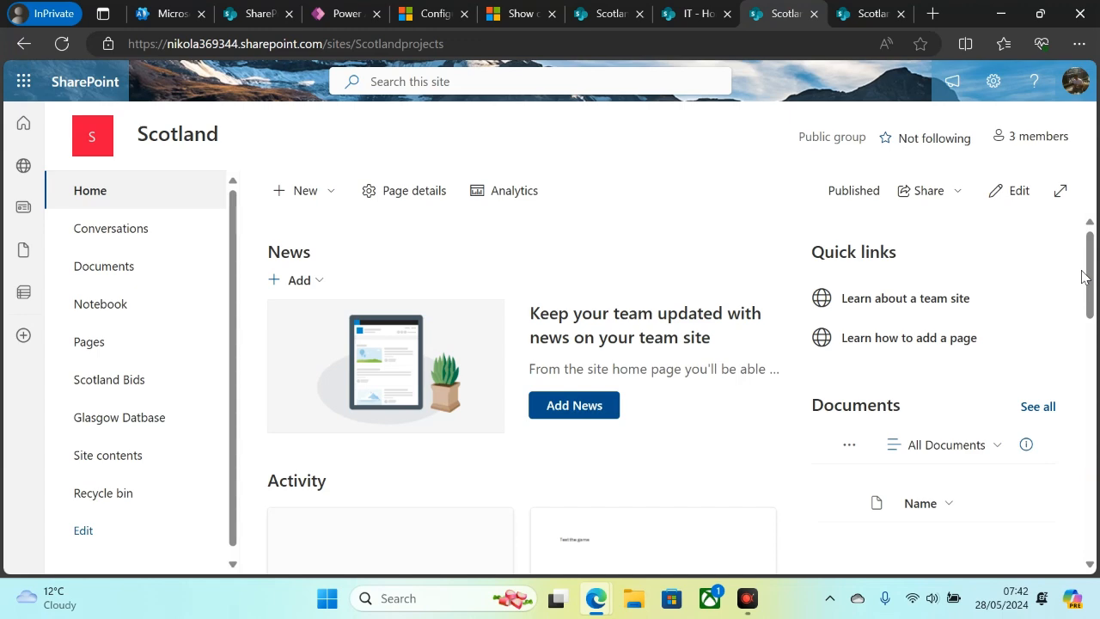
Create a news post from the Newsletter template and title it "May news".
{"action": "left_click", "coordinate": [562, 405]}
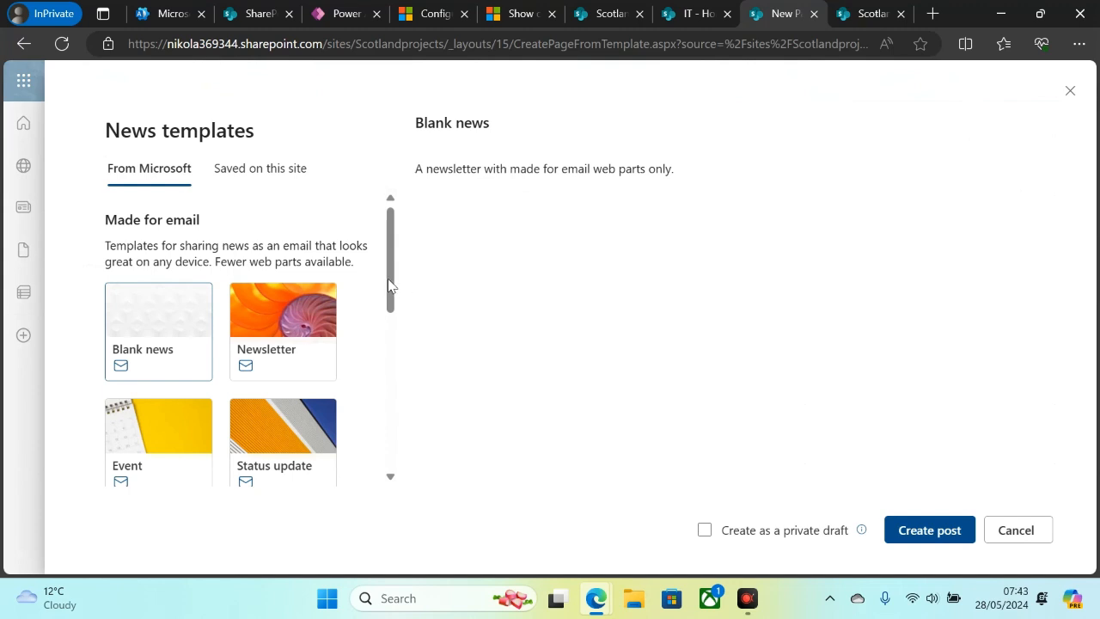
{"action": "mouse_move", "coordinate": [389, 286]}
{"action": "left_mouse_down"}
{"action": "mouse_move", "coordinate": [400, 346]}
{"action": "mouse_move", "coordinate": [390, 292]}
{"action": "left_mouse_up"}
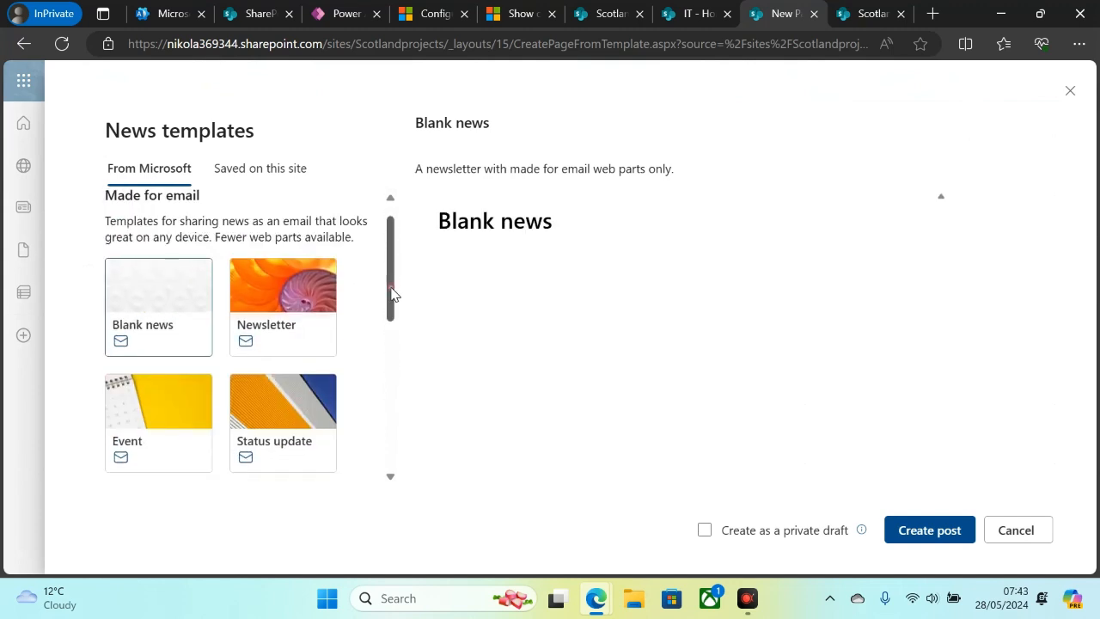
{"action": "left_click", "coordinate": [276, 332]}
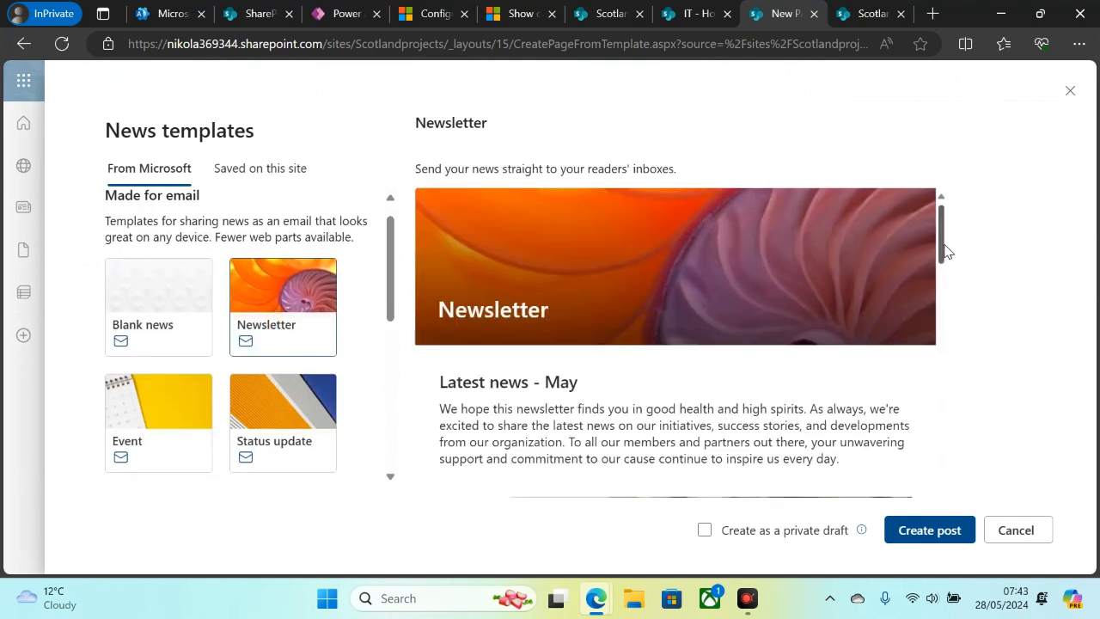
{"action": "left_click_drag", "start_coordinate": [944, 251], "coordinate": [957, 329]}
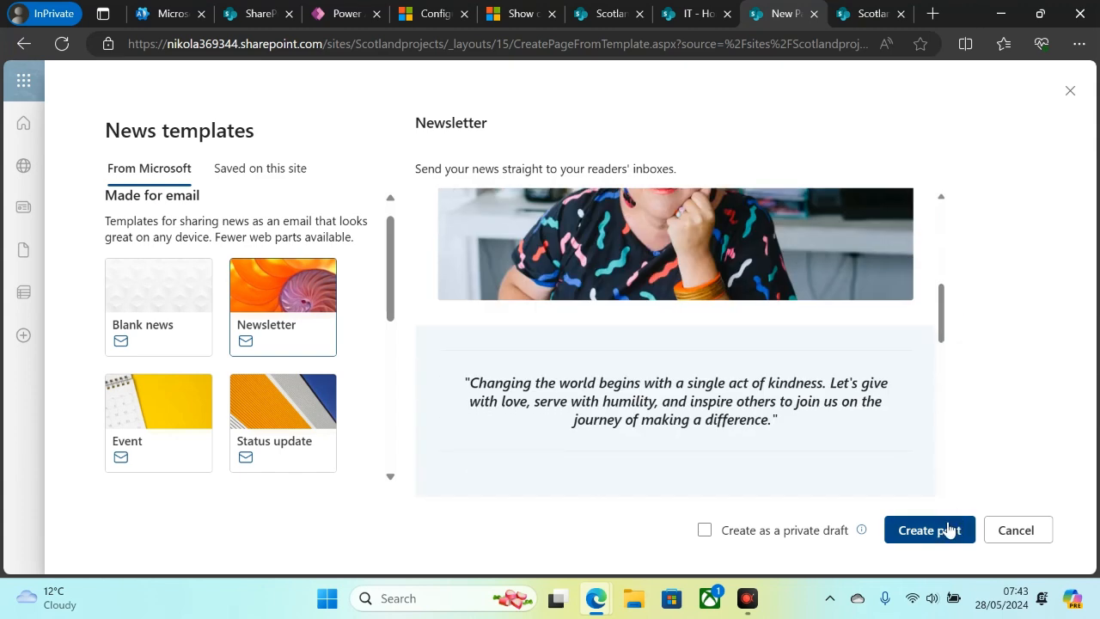
{"action": "left_click", "coordinate": [948, 530]}
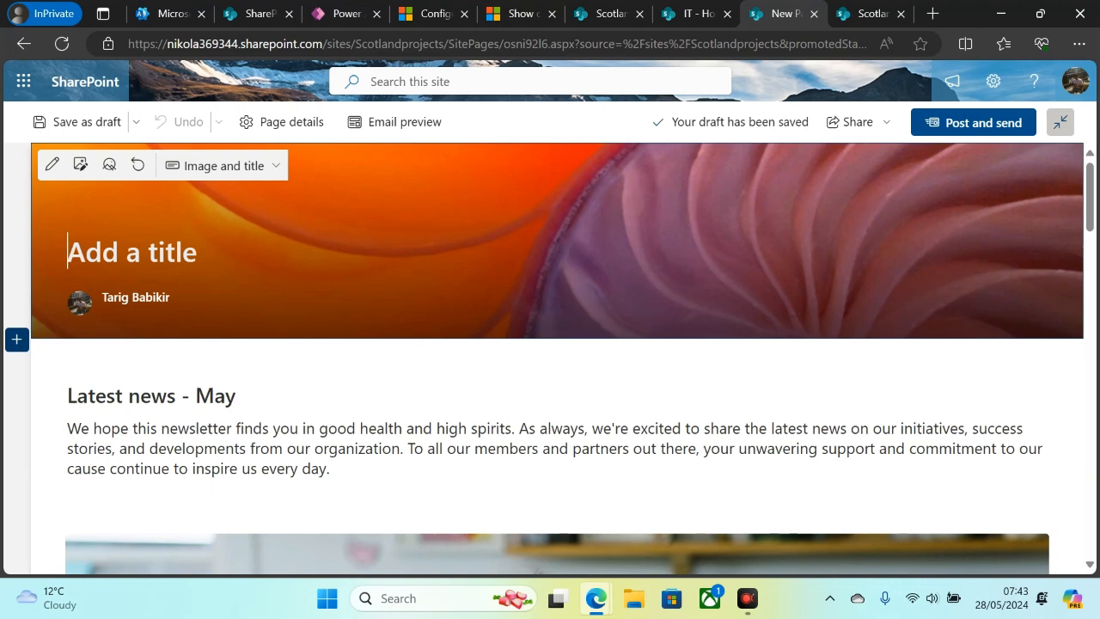
{"action": "type", "text": "May ne"}
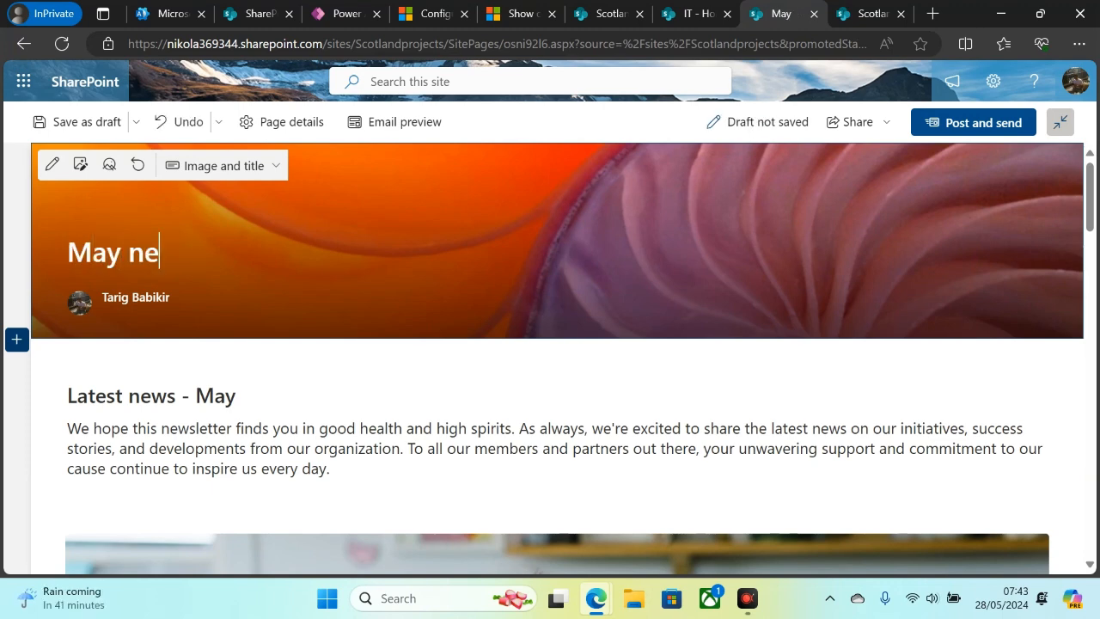
{"action": "type", "text": "ws"}
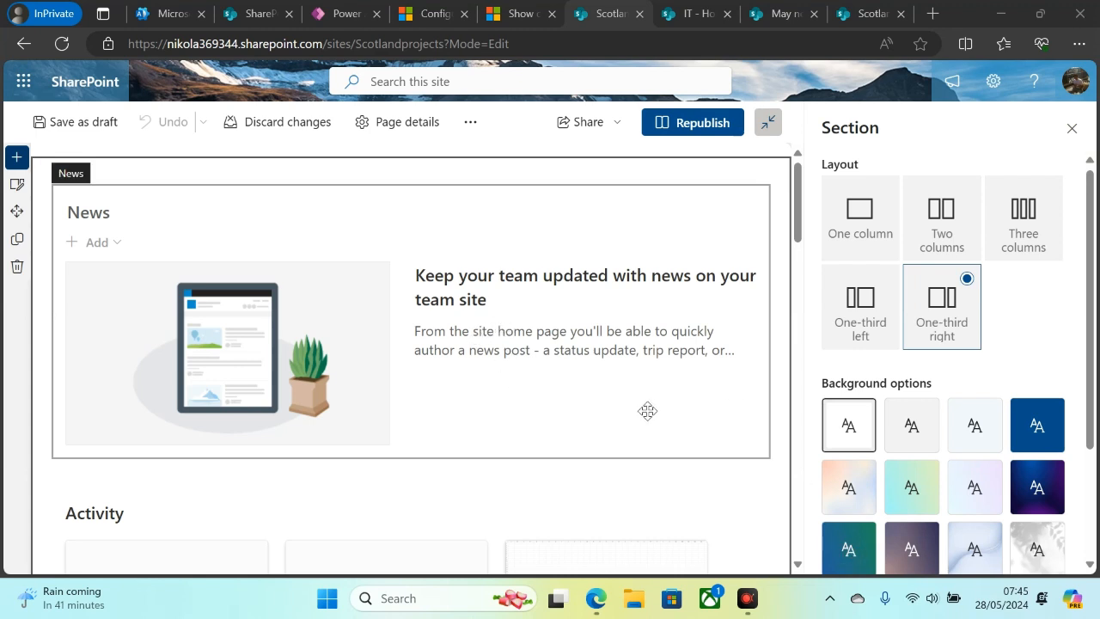
Set the background of the home page section containing News to "Curved line on white".
{"action": "left_click", "coordinate": [646, 414]}
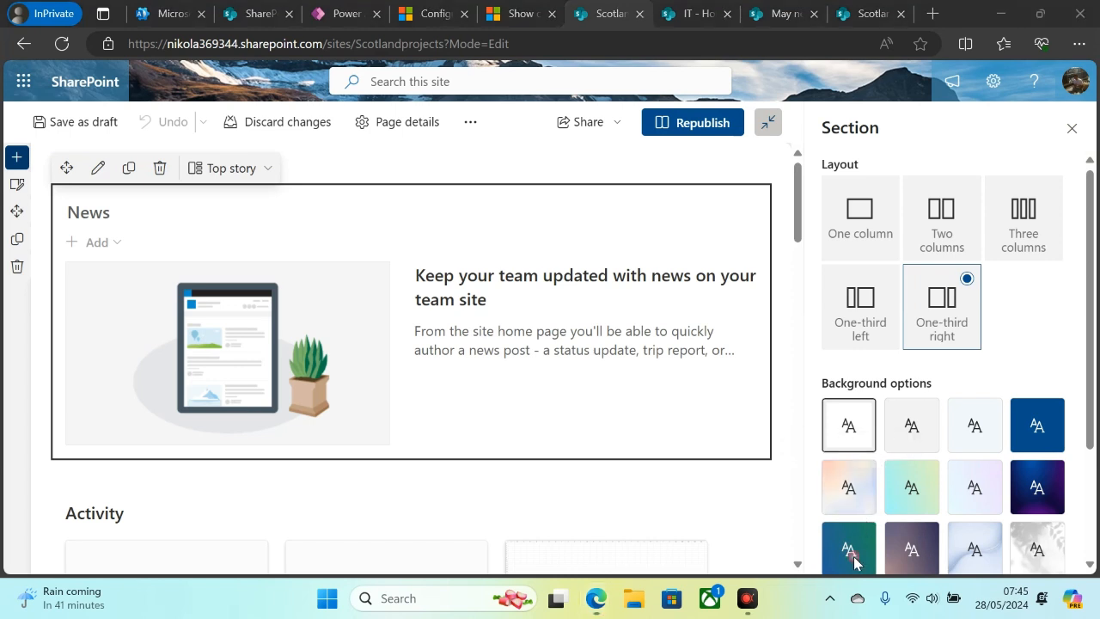
{"action": "scroll", "coordinate": [1088, 348], "scroll_direction": "down", "scroll_amount": 2}
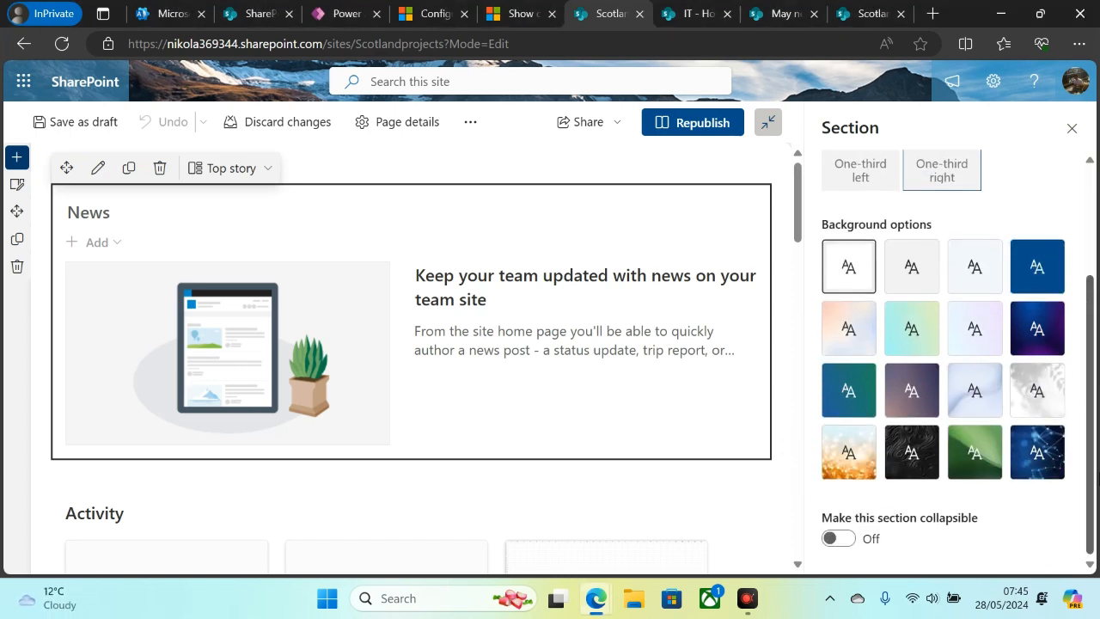
{"action": "left_click", "coordinate": [950, 416]}
{"action": "left_click_drag", "start_coordinate": [795, 250], "coordinate": [798, 301]}
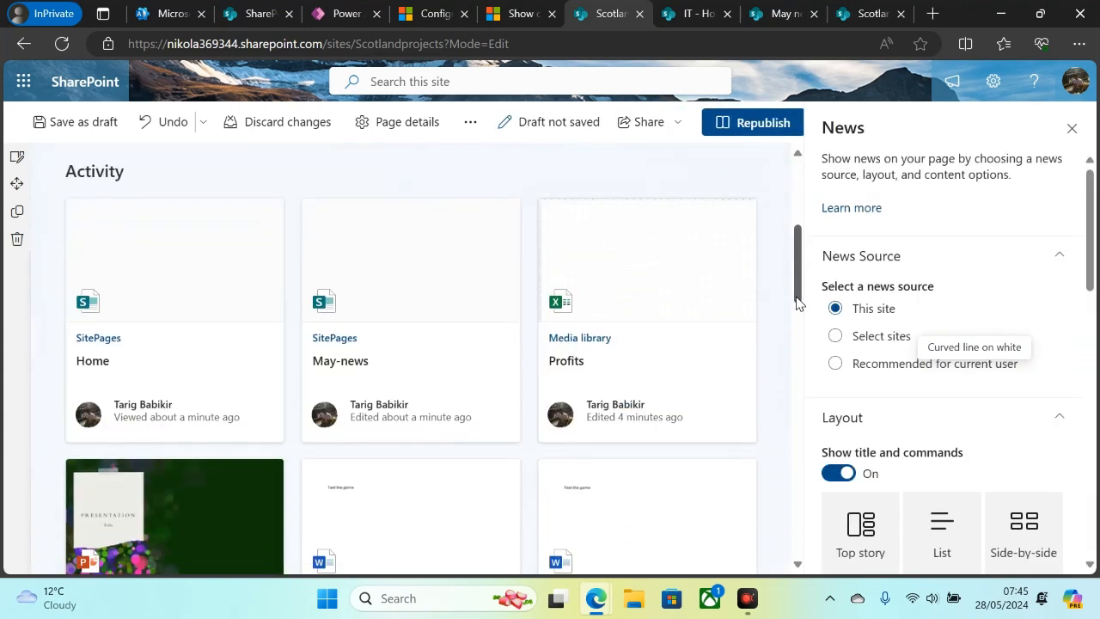
Review the Activity web part's display settings and close them.
{"action": "left_click", "coordinate": [425, 296]}
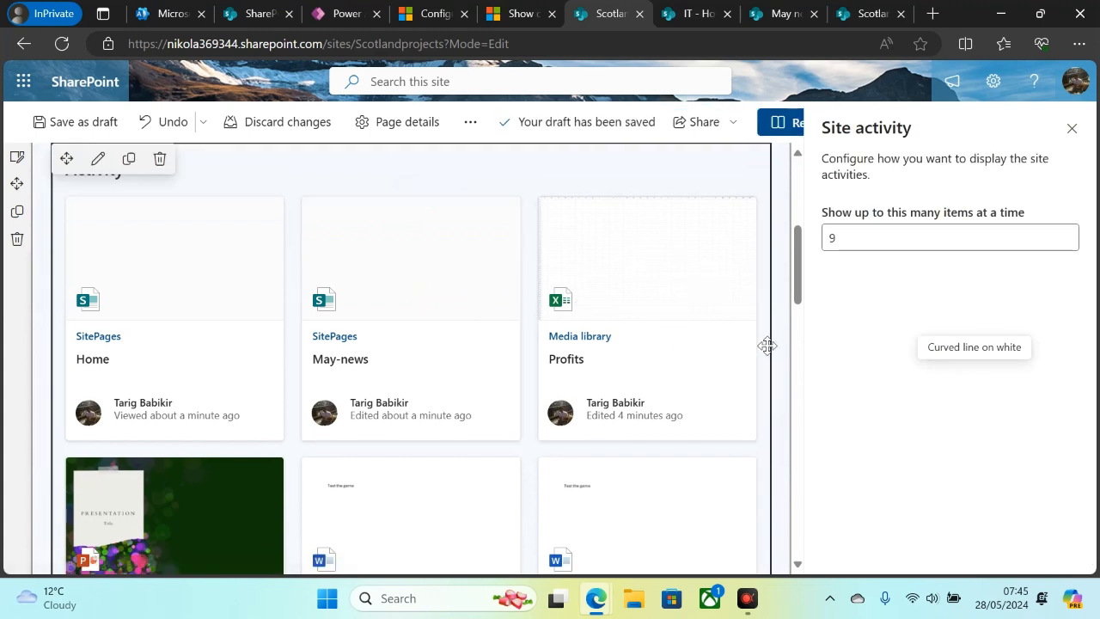
{"action": "left_click_drag", "start_coordinate": [799, 303], "coordinate": [802, 237]}
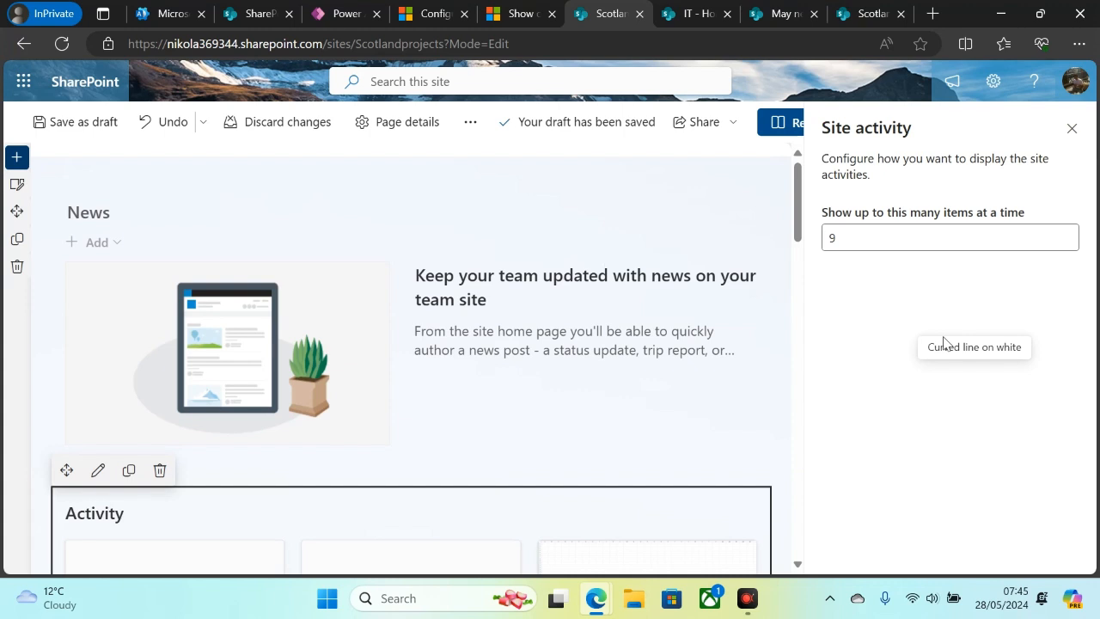
{"action": "left_click", "coordinate": [1071, 128]}
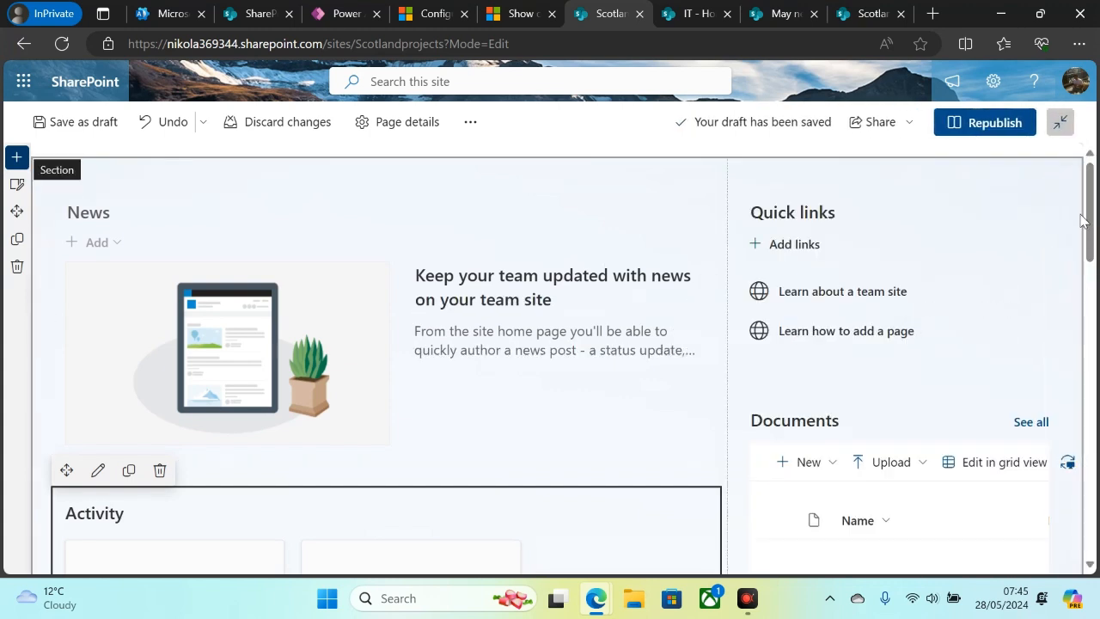
Check the Quick links web part and republish the Scotland site's home page.
{"action": "scroll", "coordinate": [1085, 220], "scroll_direction": "down", "scroll_amount": 1}
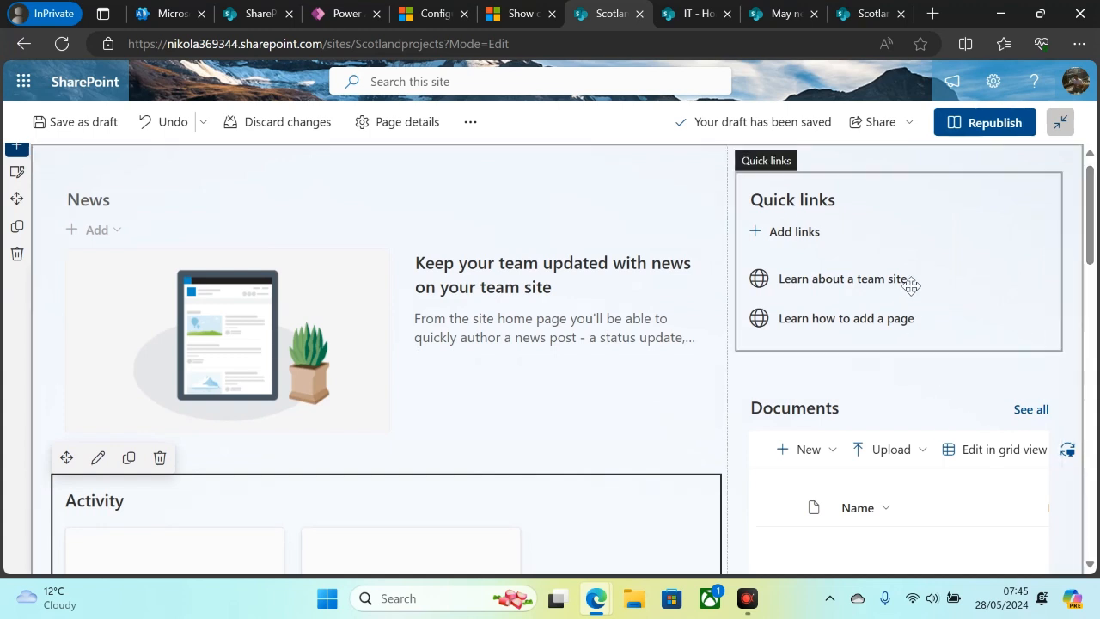
{"action": "left_click", "coordinate": [806, 235]}
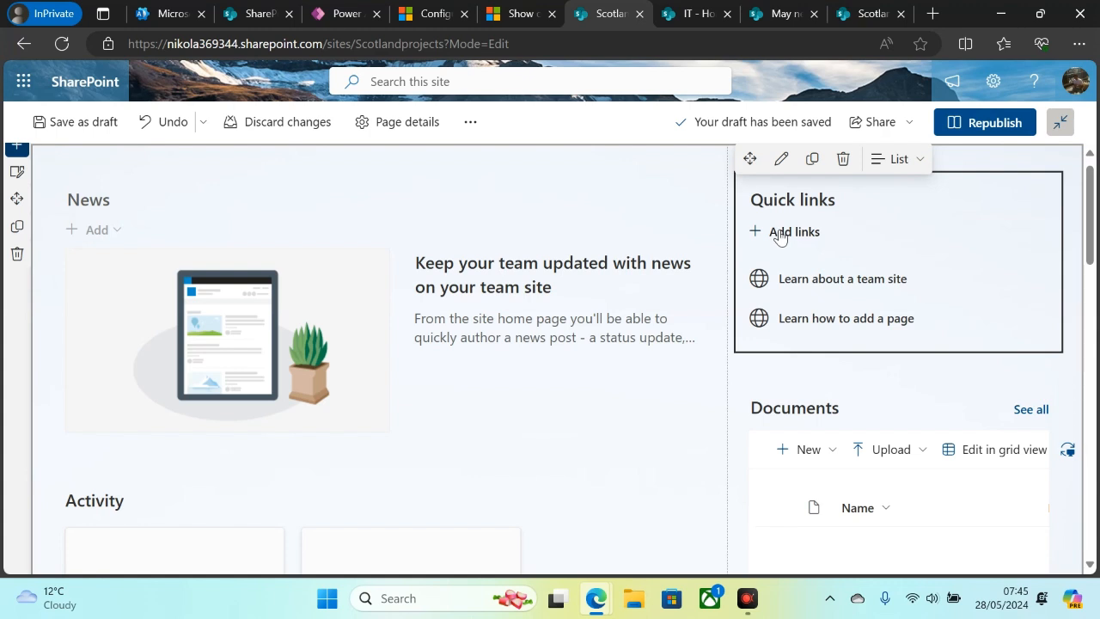
{"action": "left_click", "coordinate": [474, 126]}
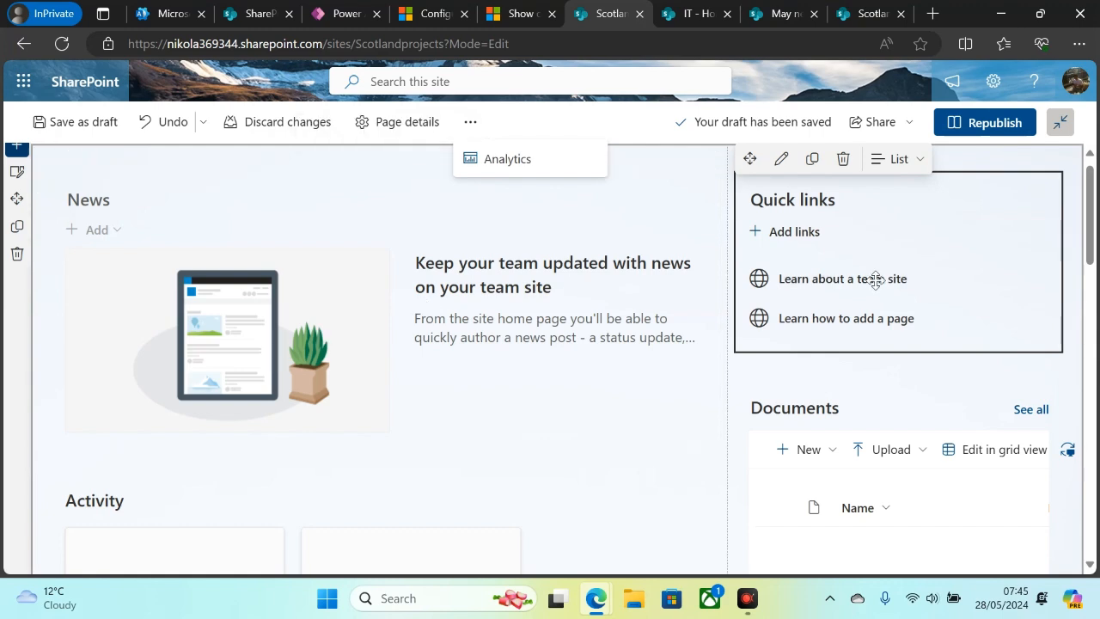
{"action": "left_click_drag", "start_coordinate": [1090, 244], "coordinate": [1087, 138]}
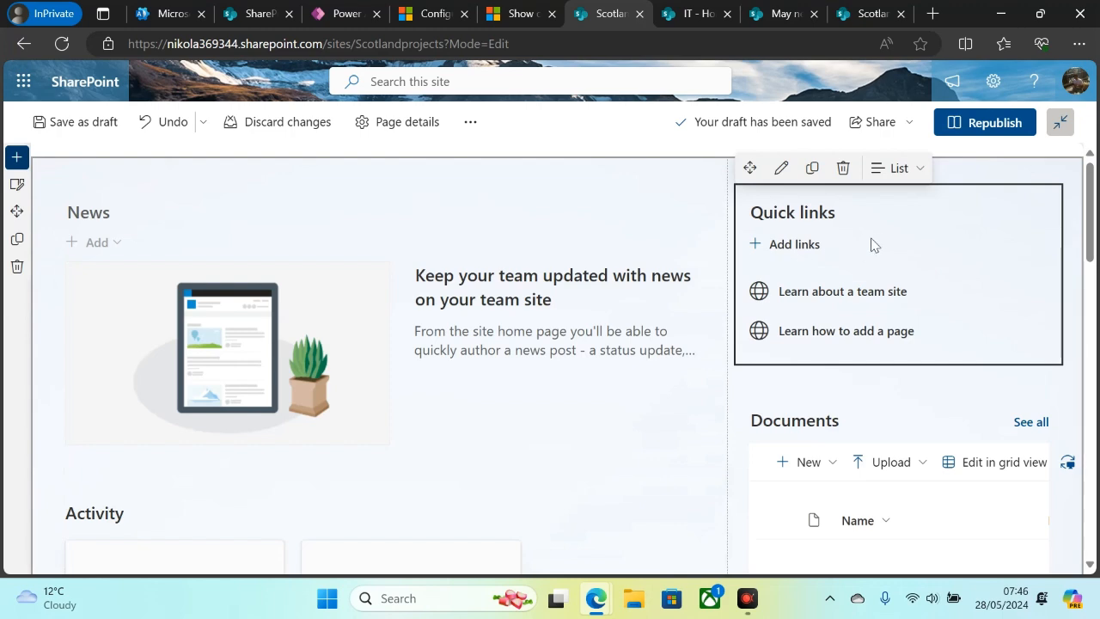
{"action": "left_click", "coordinate": [968, 119]}
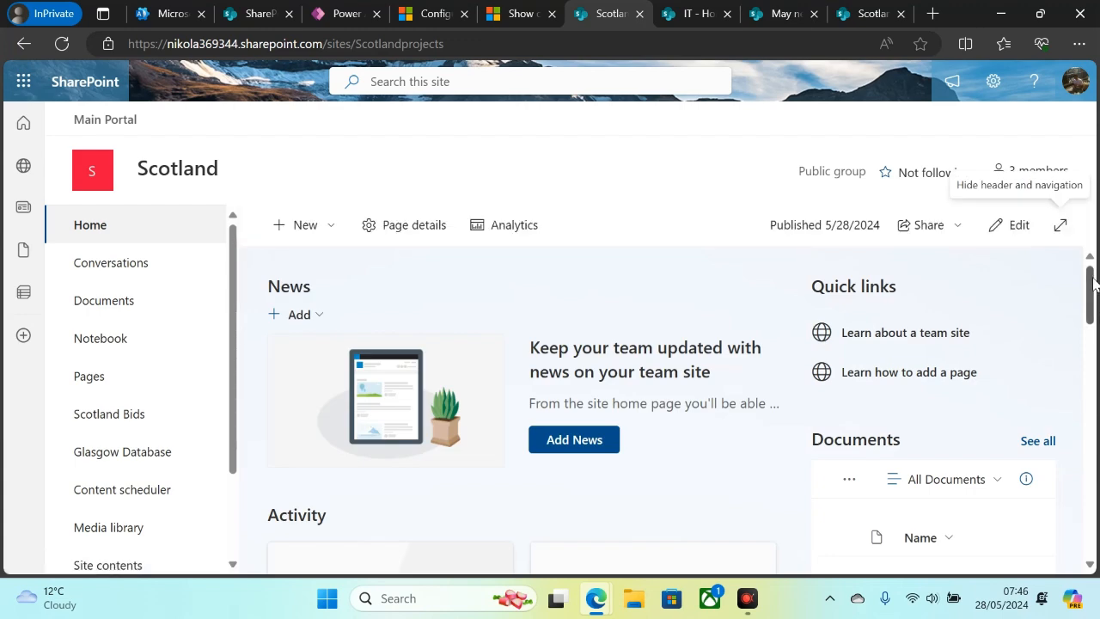
Examine the News web part's layout, filter, audience targeting and organize settings in the Carousel layout.
{"action": "left_click_drag", "start_coordinate": [1092, 283], "coordinate": [1091, 361]}
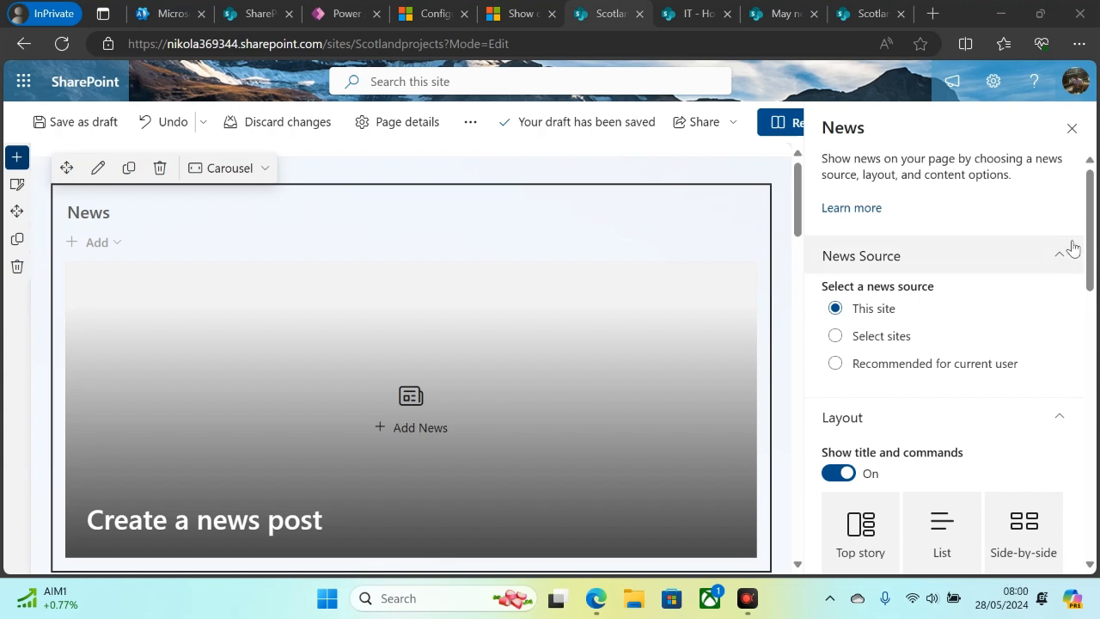
{"action": "left_click_drag", "start_coordinate": [1090, 228], "coordinate": [1096, 393]}
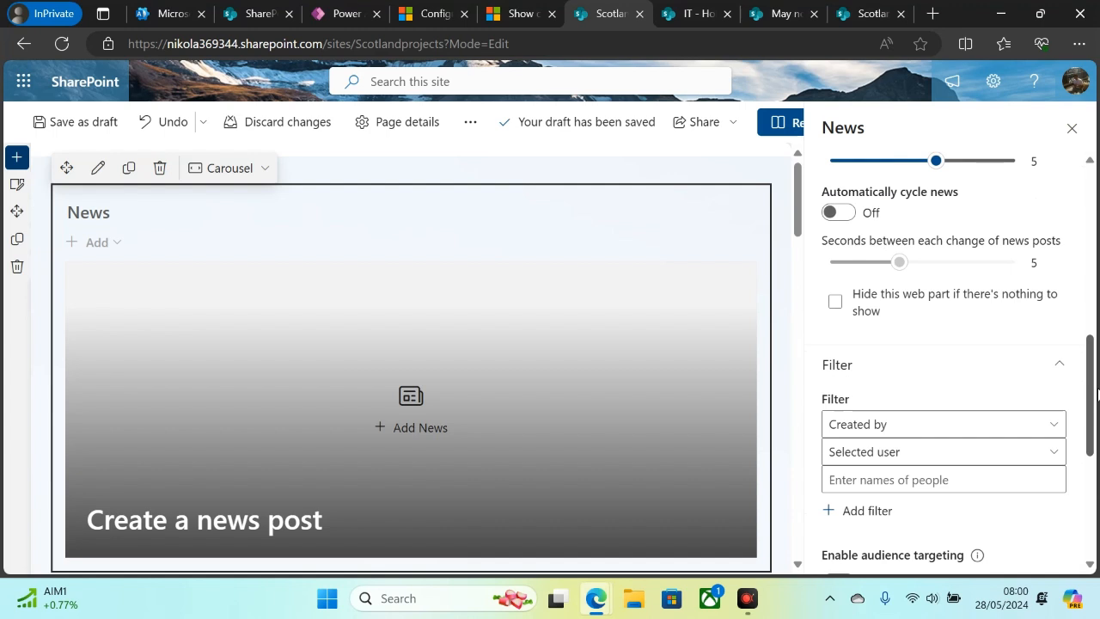
{"action": "left_click_drag", "start_coordinate": [1096, 394], "coordinate": [1094, 351]}
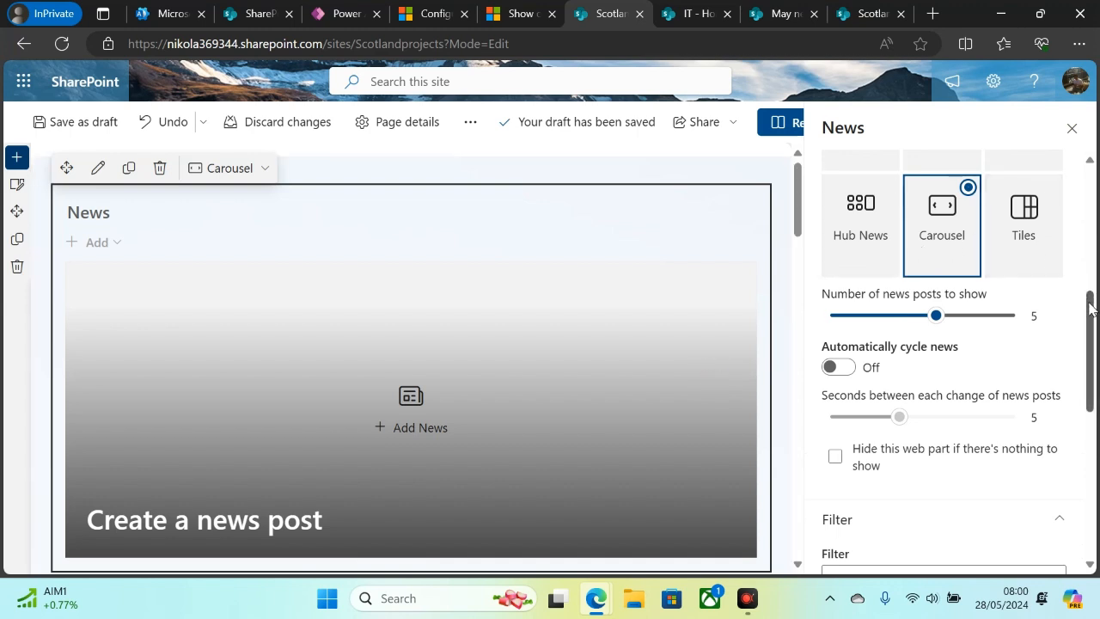
{"action": "left_click_drag", "start_coordinate": [1092, 308], "coordinate": [1094, 432]}
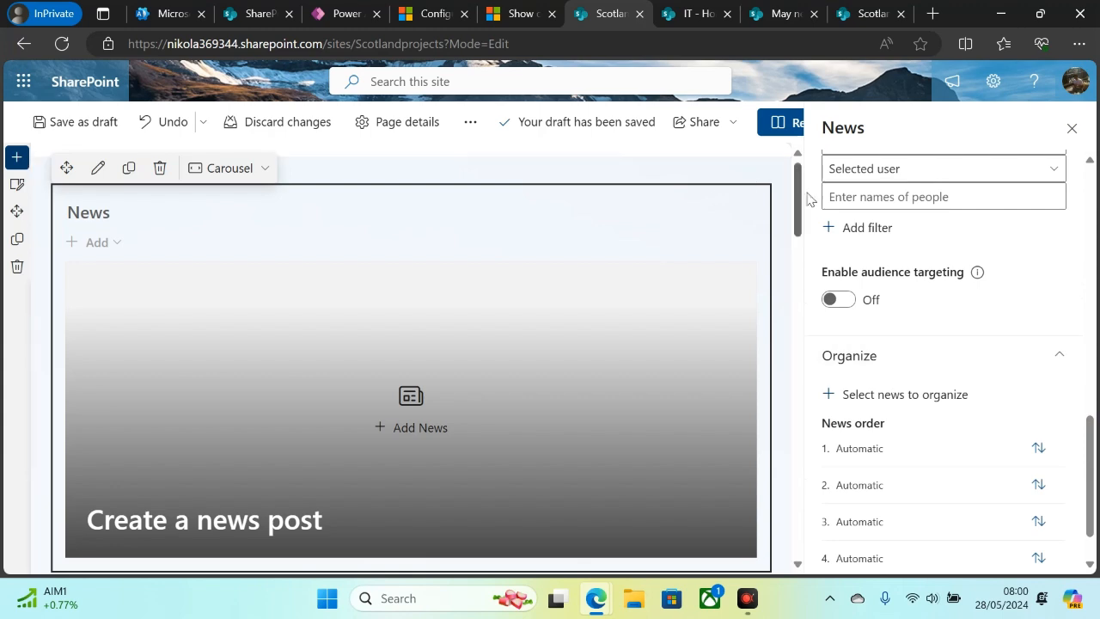
{"action": "left_click_drag", "start_coordinate": [799, 197], "coordinate": [799, 433]}
Try the List layout for the Quick links web part and set its layout to Button.
{"action": "left_click", "coordinate": [217, 304]}
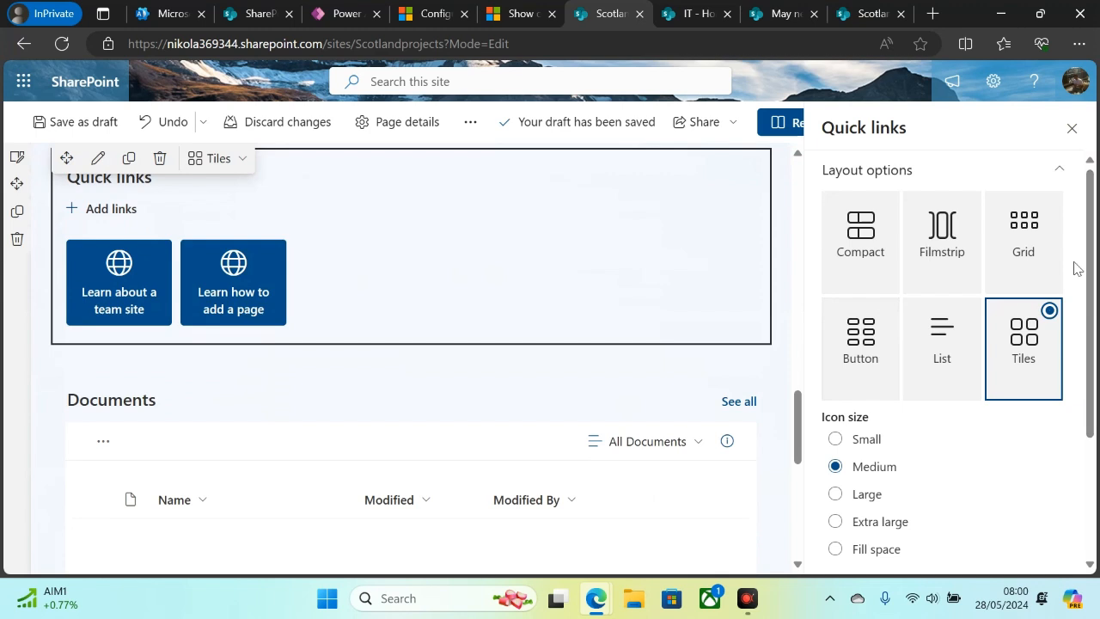
{"action": "left_click", "coordinate": [964, 330]}
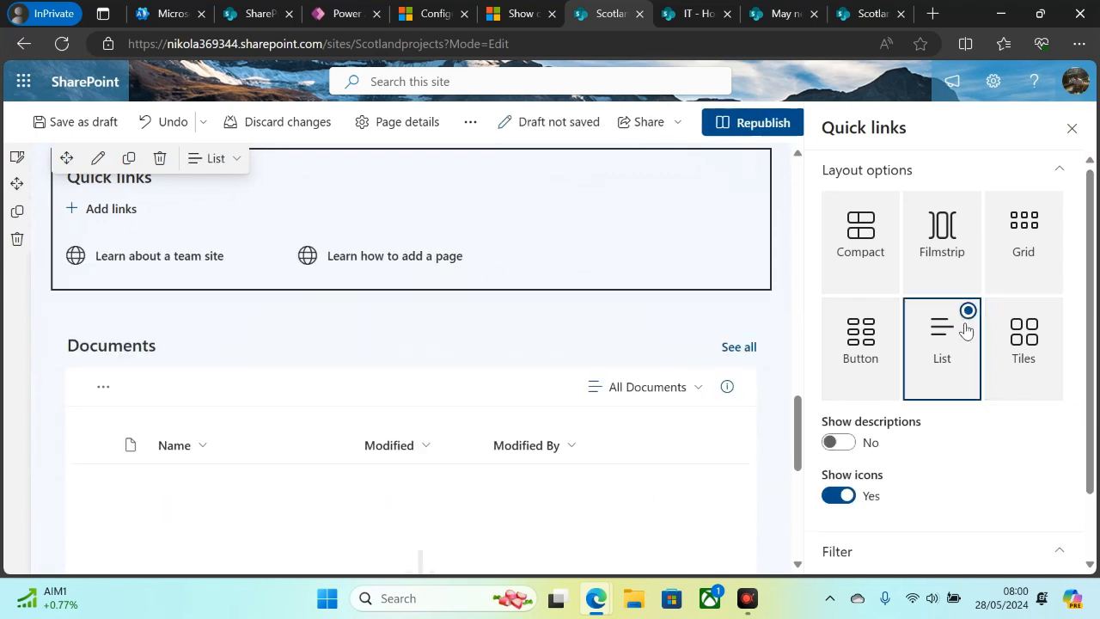
{"action": "left_click", "coordinate": [857, 363]}
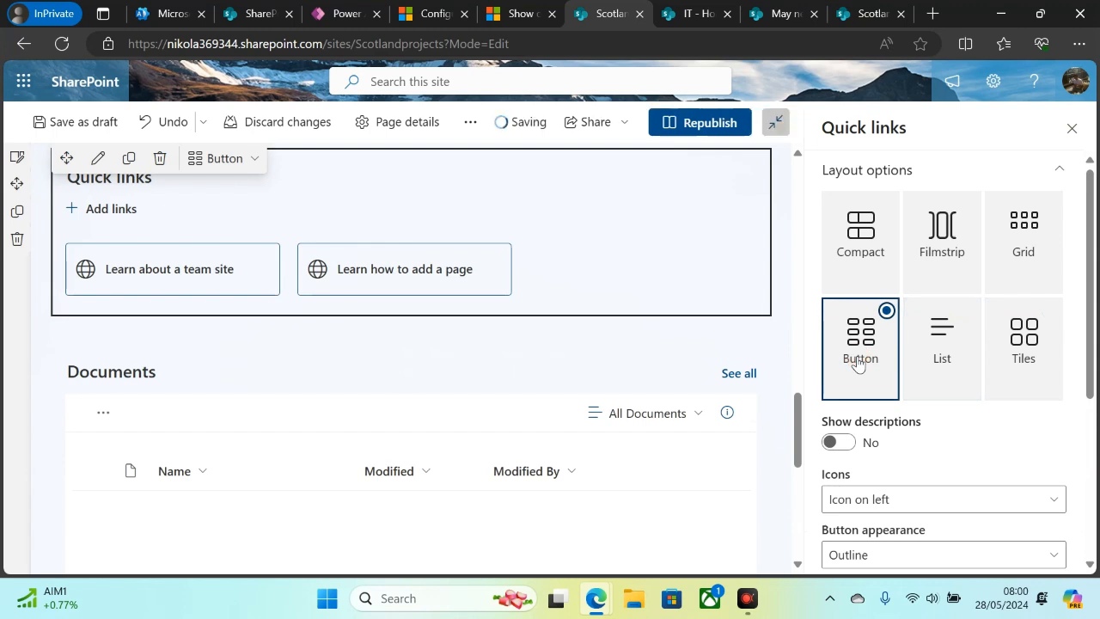
{"action": "mouse_move", "coordinate": [1091, 296]}
{"action": "left_mouse_down"}
{"action": "mouse_move", "coordinate": [1097, 447]}
{"action": "mouse_move", "coordinate": [1087, 286]}
{"action": "left_mouse_up"}
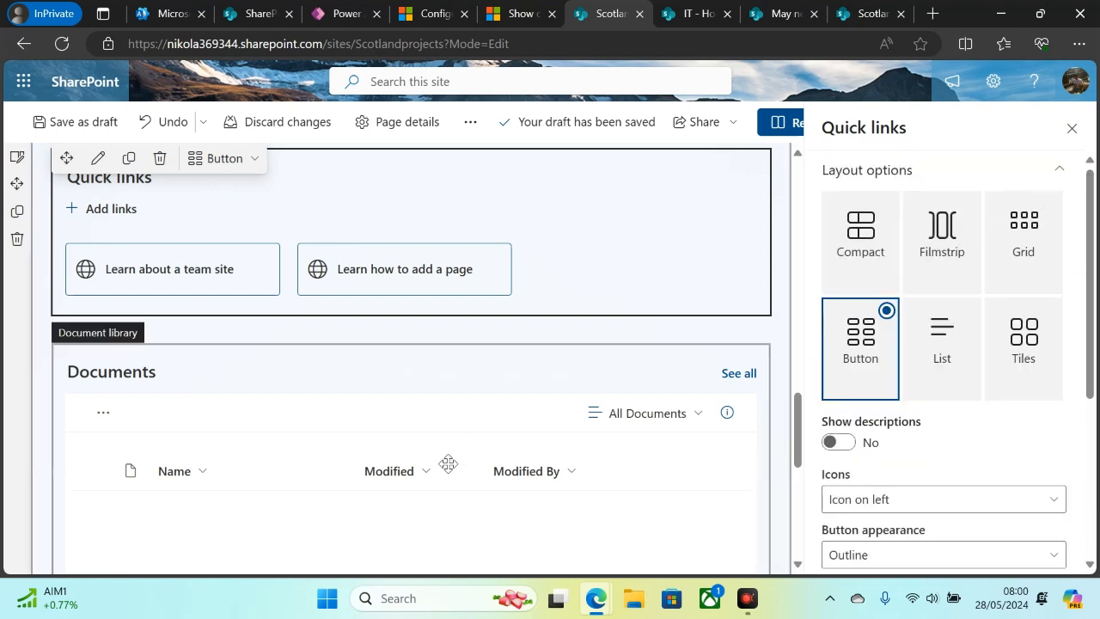
Choose Documents as the source library in the Document library web part's settings and review the remaining options.
{"action": "left_click", "coordinate": [462, 412]}
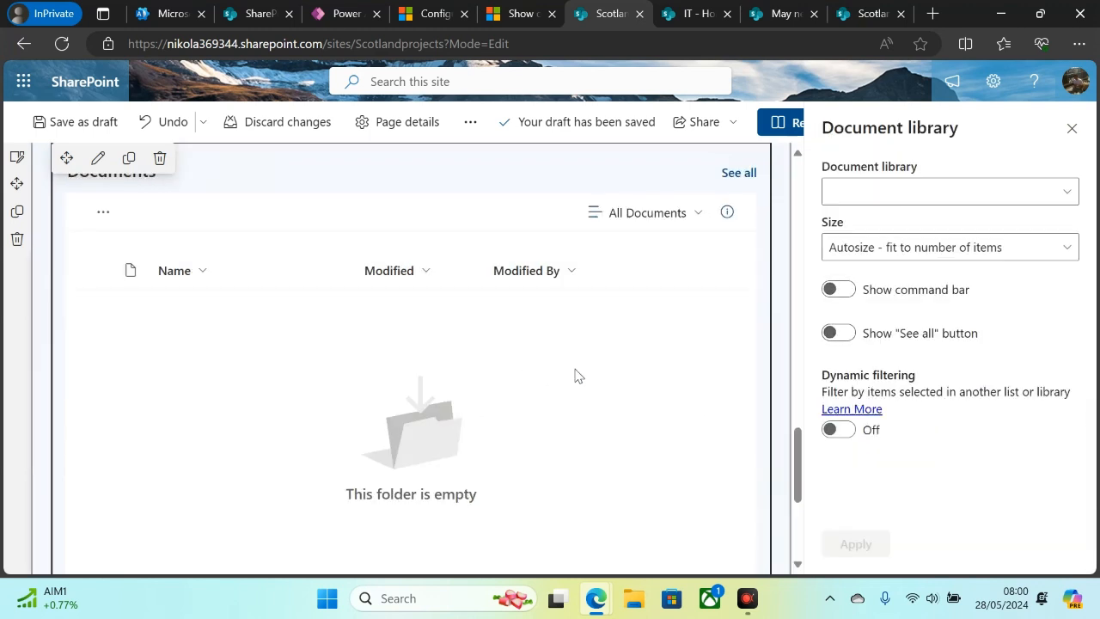
{"action": "left_click", "coordinate": [1065, 190]}
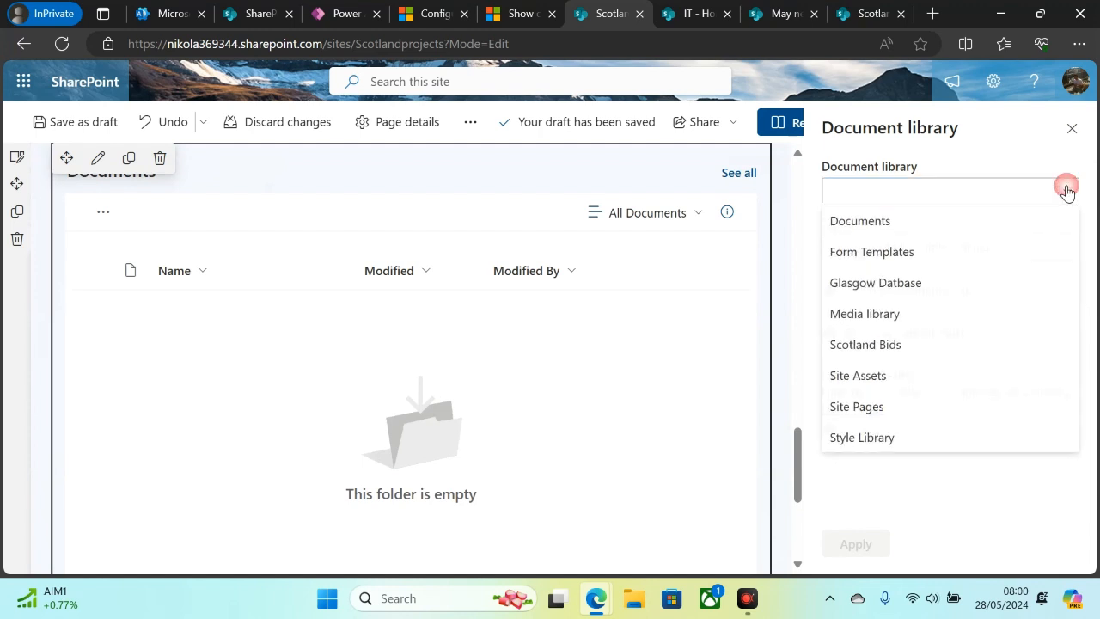
{"action": "left_click", "coordinate": [1012, 225]}
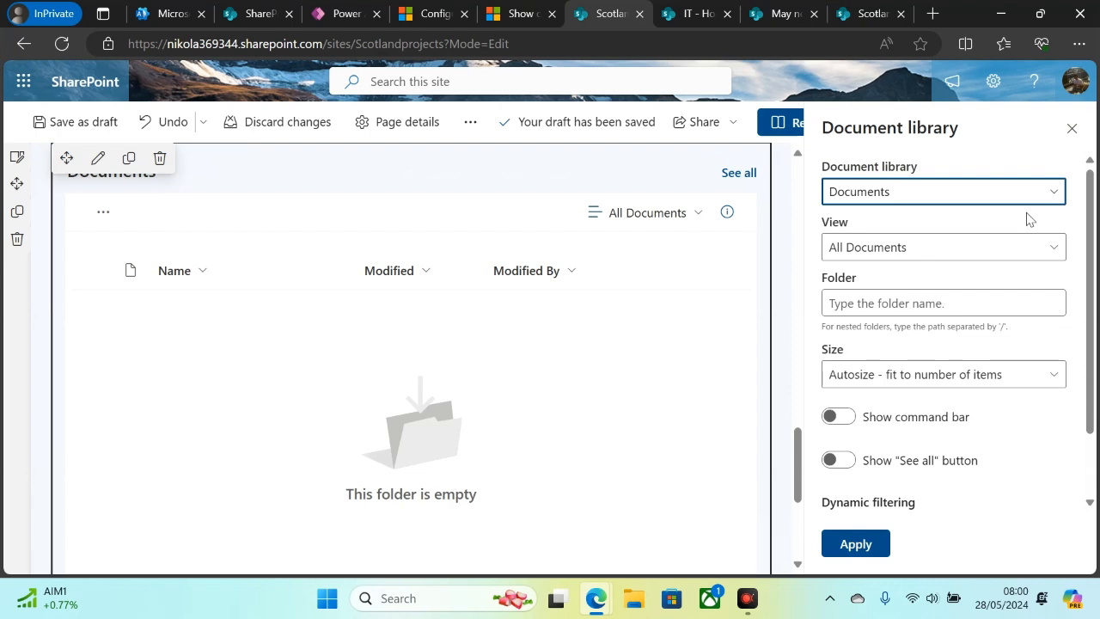
{"action": "scroll", "coordinate": [1091, 197], "scroll_direction": "down", "scroll_amount": 2}
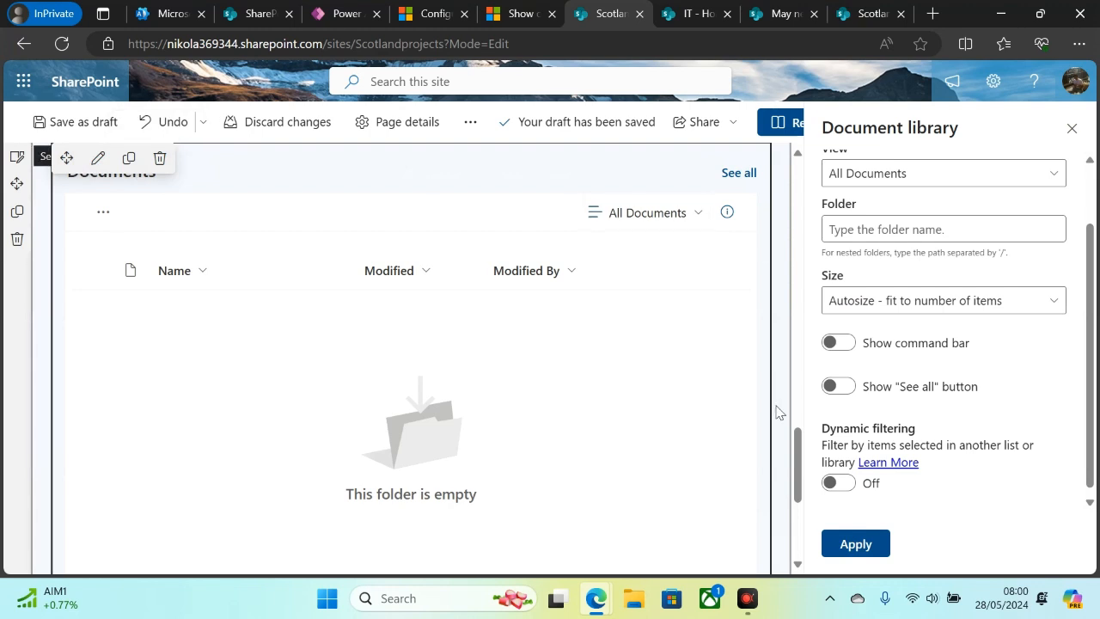
Browse the web parts available for adding below the last section, then close the picker and section settings.
{"action": "left_click_drag", "start_coordinate": [798, 479], "coordinate": [796, 491]}
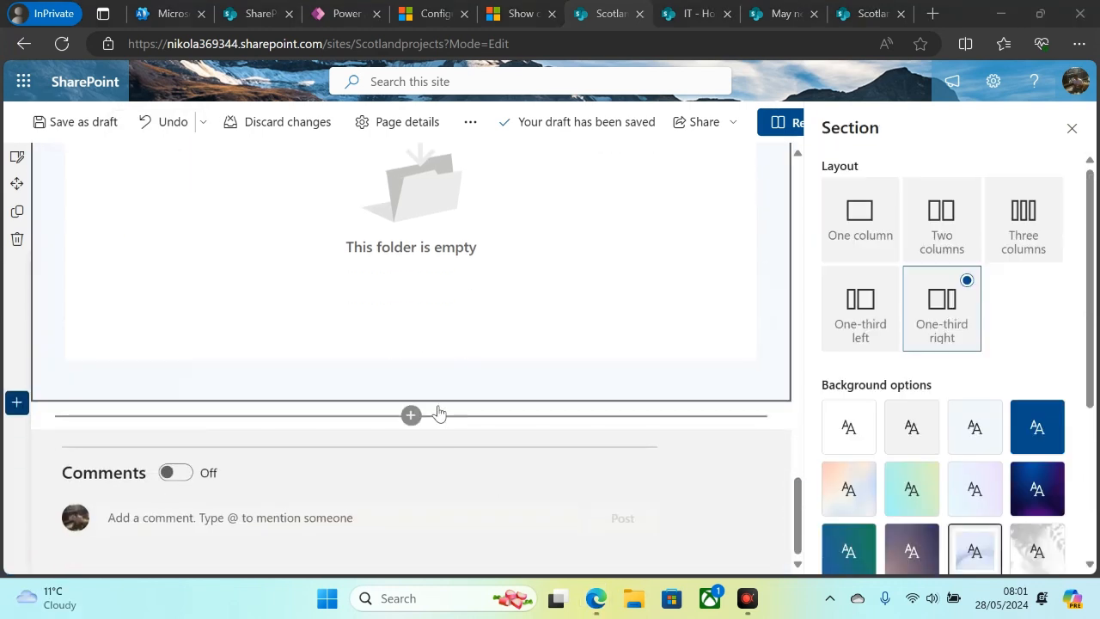
{"action": "left_click", "coordinate": [411, 416]}
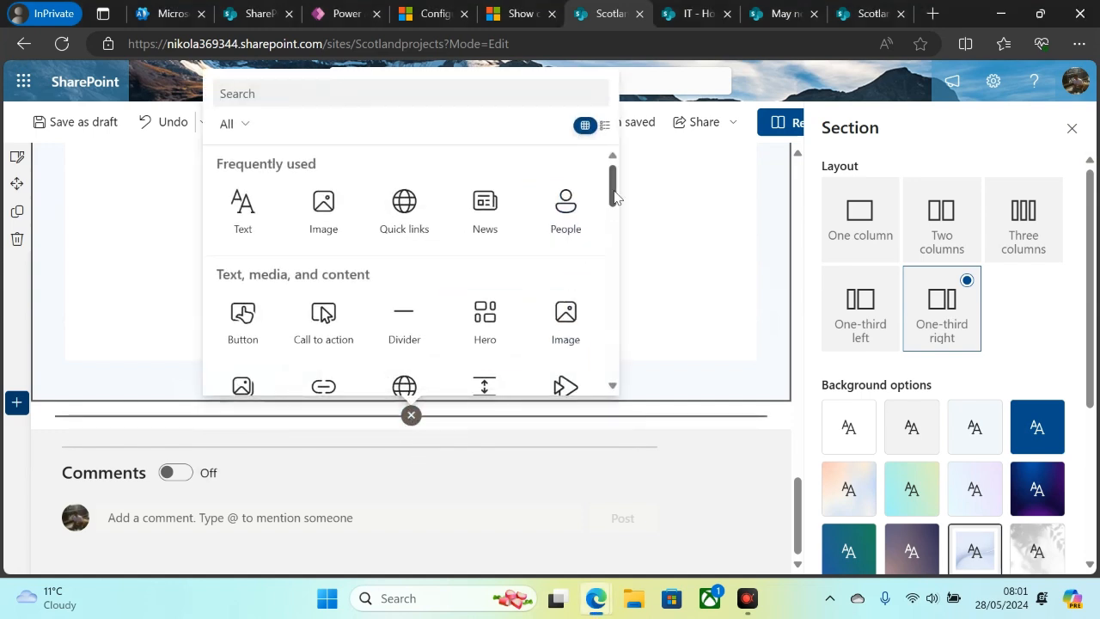
{"action": "left_click_drag", "start_coordinate": [613, 197], "coordinate": [614, 226]}
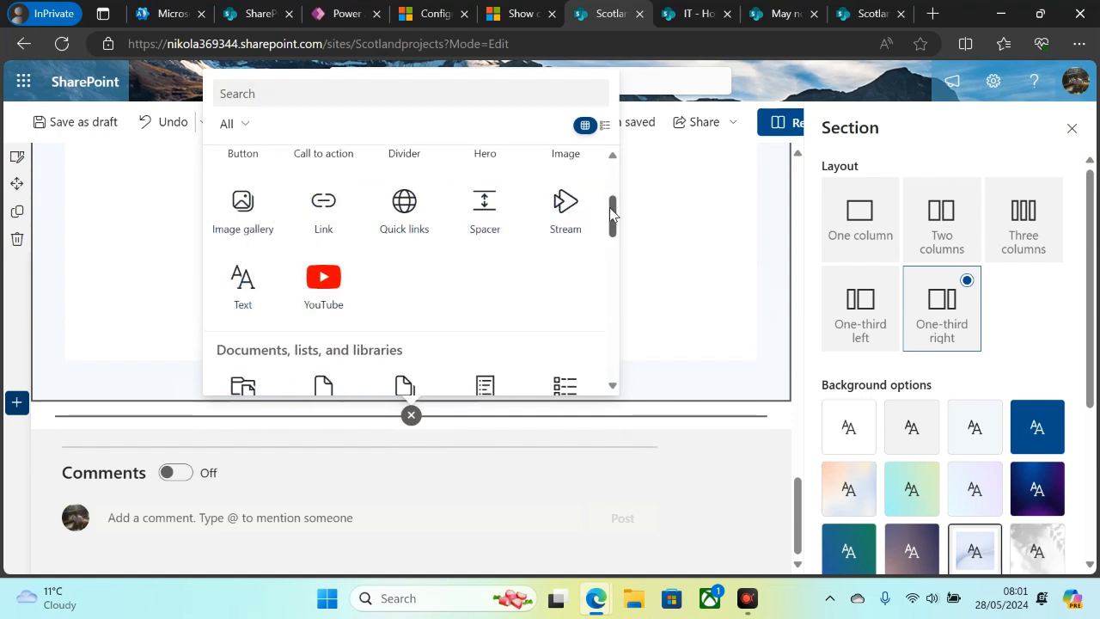
{"action": "left_click_drag", "start_coordinate": [609, 222], "coordinate": [622, 178]}
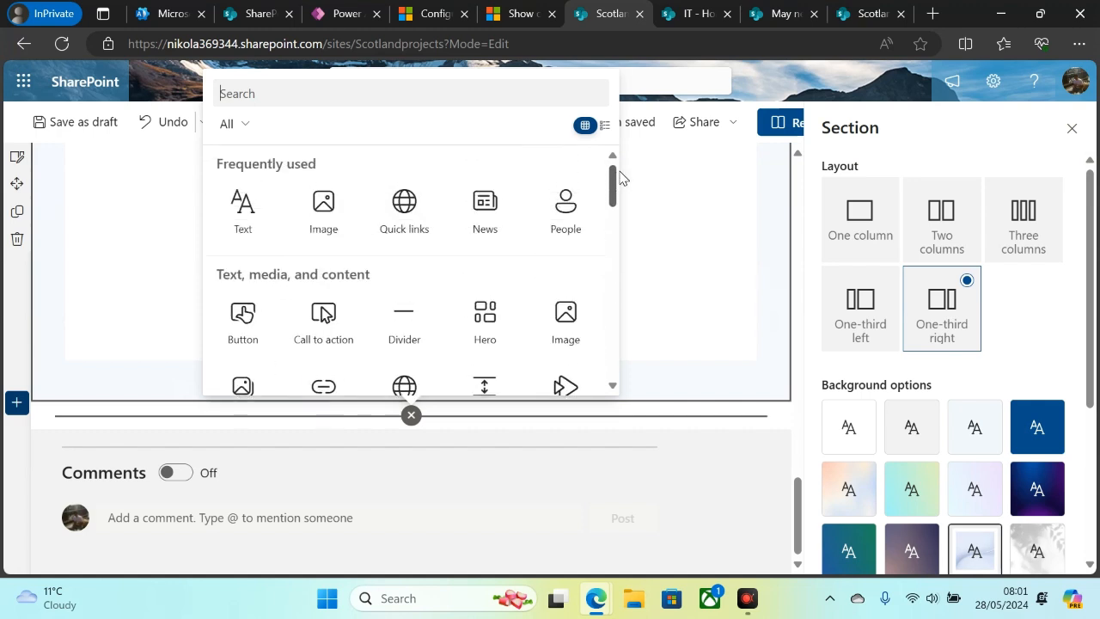
{"action": "left_click", "coordinate": [806, 271]}
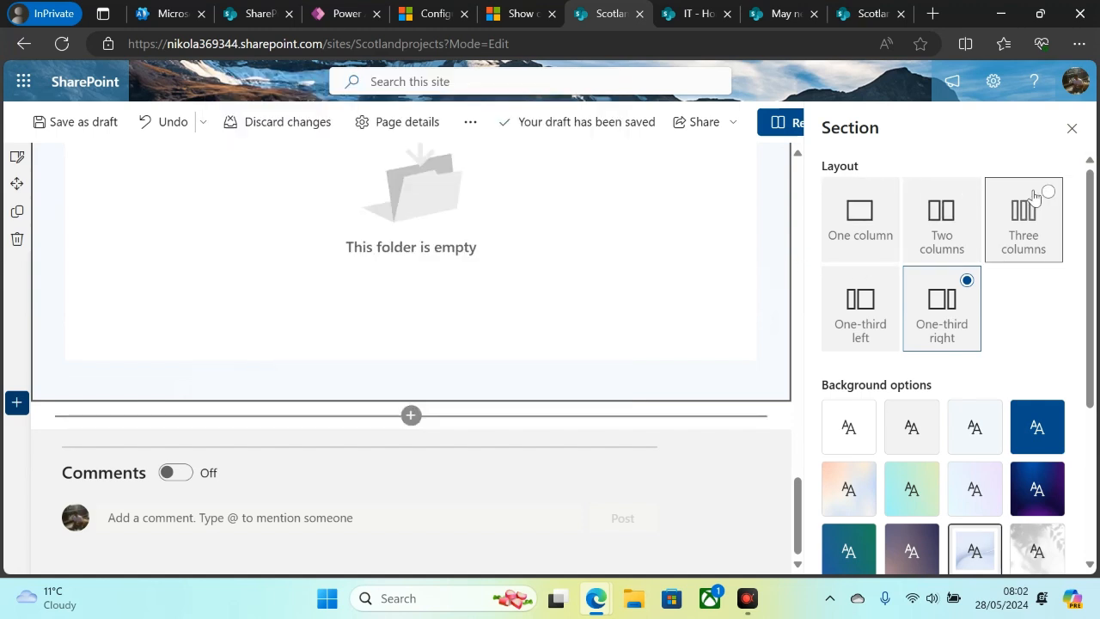
{"action": "left_click", "coordinate": [1071, 131]}
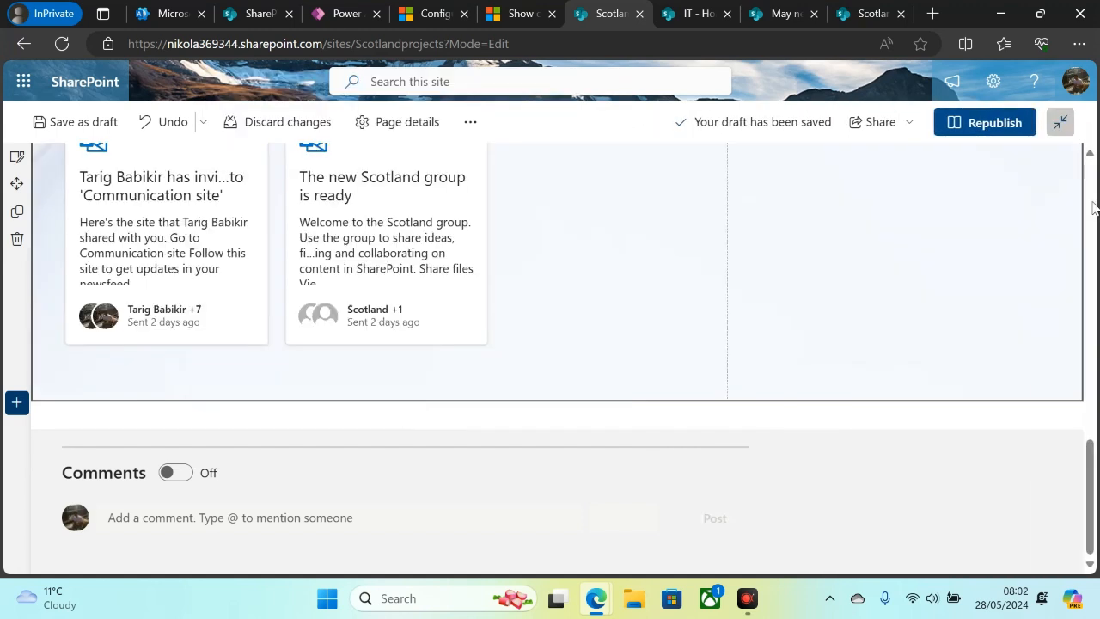
Open the properties of the Quick links web part on the home page.
{"action": "left_click_drag", "start_coordinate": [1089, 494], "coordinate": [1095, 132]}
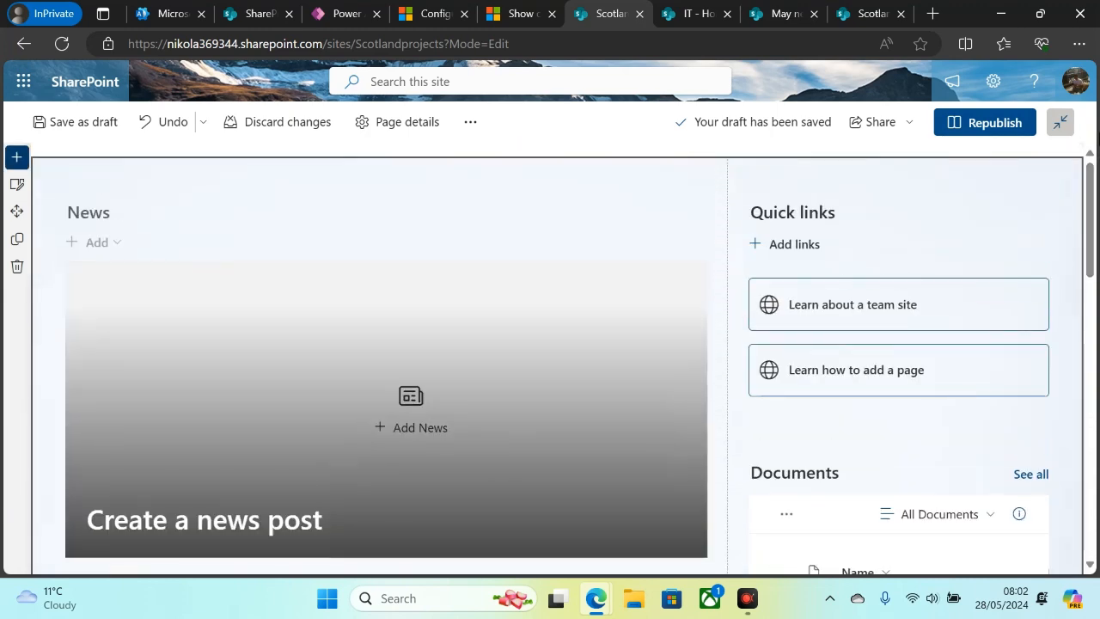
{"action": "left_click", "coordinate": [889, 238]}
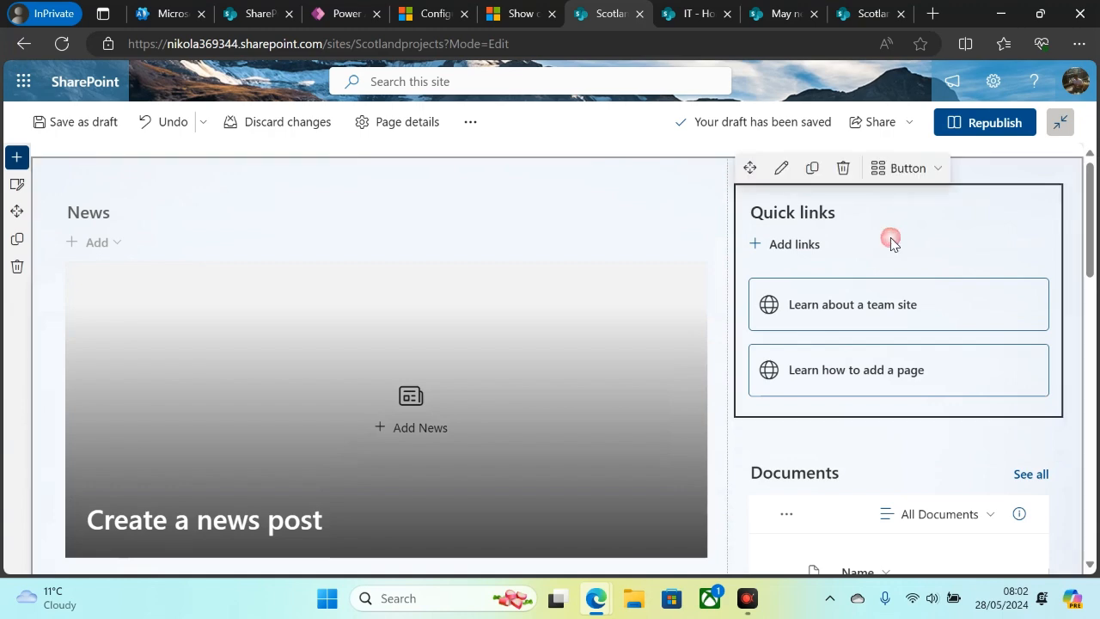
{"action": "left_click", "coordinate": [781, 168]}
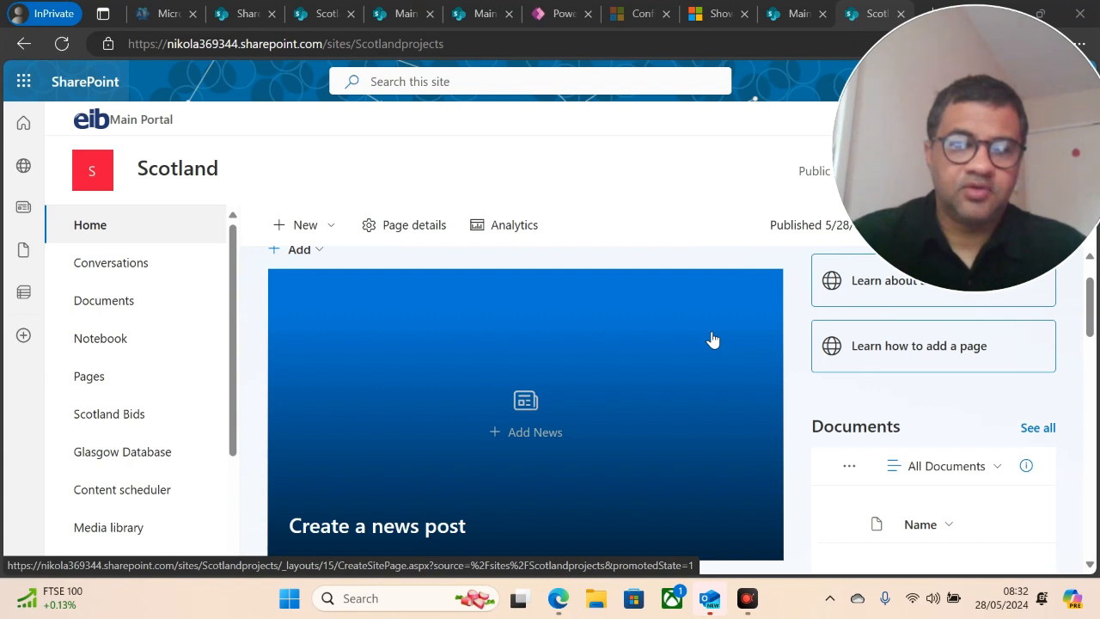
View the recent lists in My Lists and return to the Scotland home page.
{"action": "left_click", "coordinate": [23, 292]}
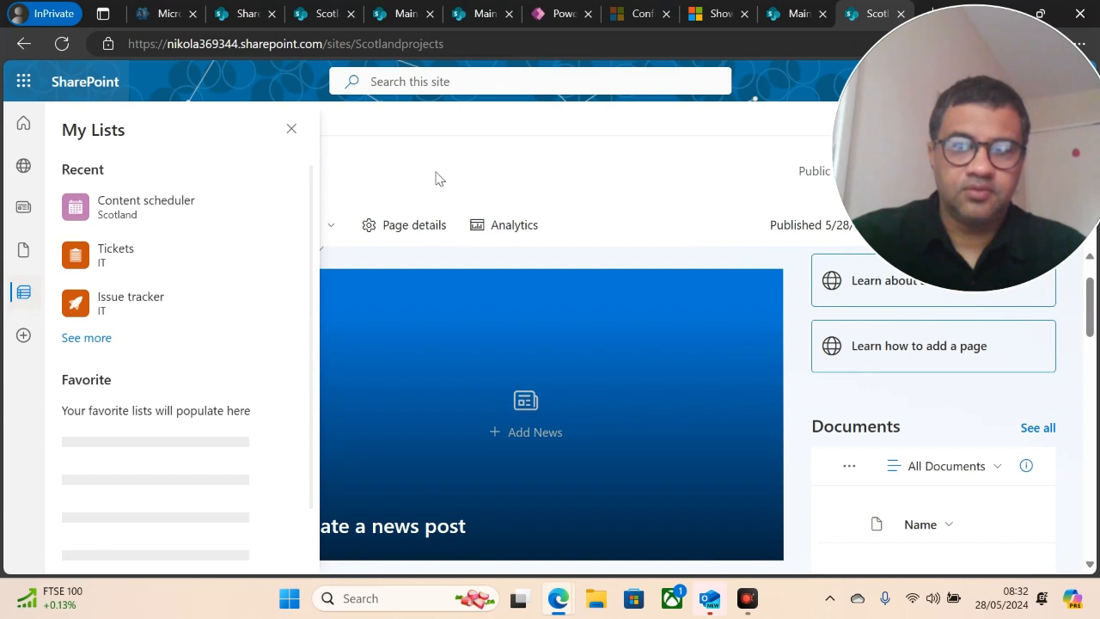
{"action": "left_click", "coordinate": [379, 178]}
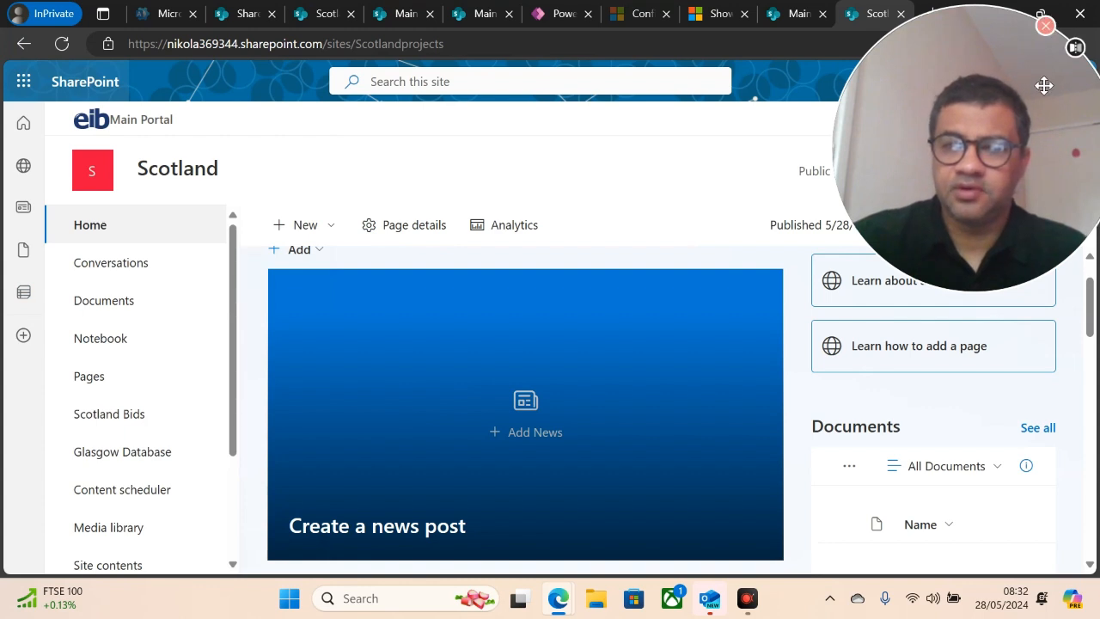
{"action": "left_click_drag", "start_coordinate": [968, 54], "coordinate": [630, 89]}
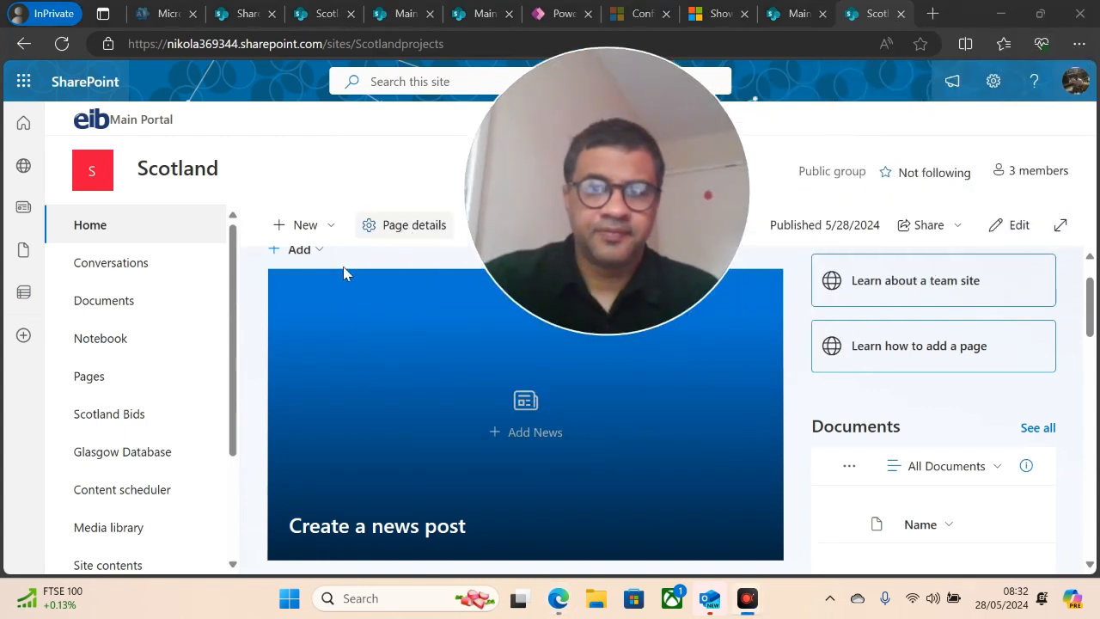
{"action": "left_click", "coordinate": [229, 271]}
{"action": "mouse_move", "coordinate": [230, 272]}
{"action": "left_mouse_down"}
{"action": "mouse_move", "coordinate": [231, 386]}
{"action": "mouse_move", "coordinate": [250, 272]}
{"action": "left_mouse_up"}
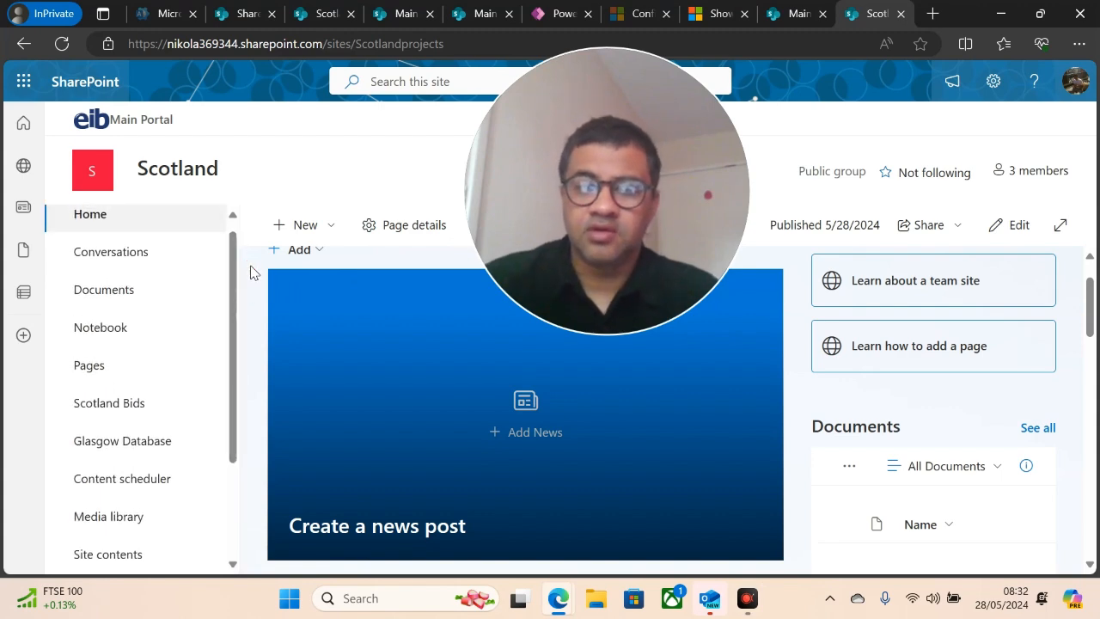